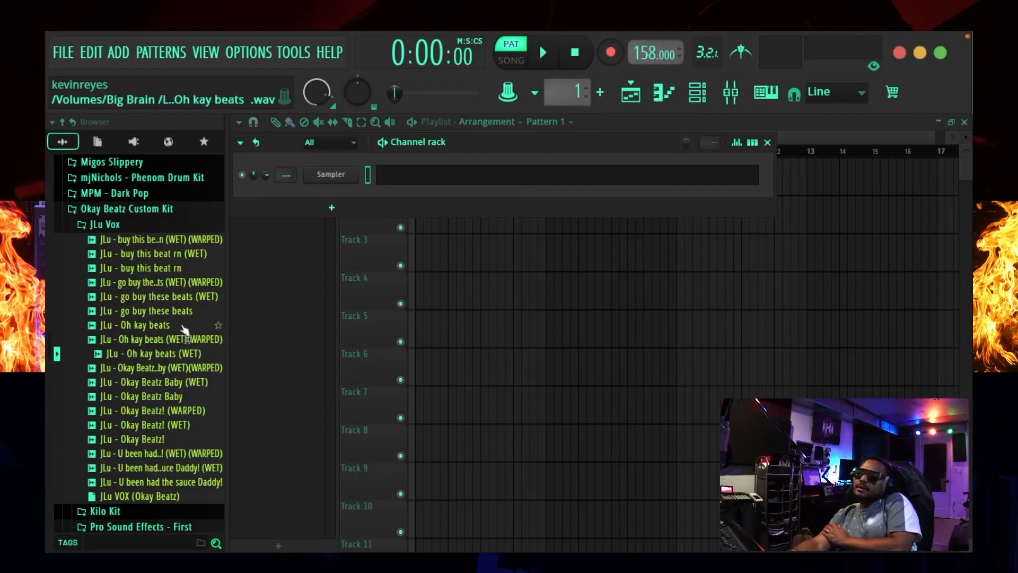
# - Expand the Okay Beatz Sound Kit 1 folder in the browser and move the Channel rack clear of the playlist's first tracks
pyautogui.moveTo(577, 143); pyautogui.dragTo(549, 198)
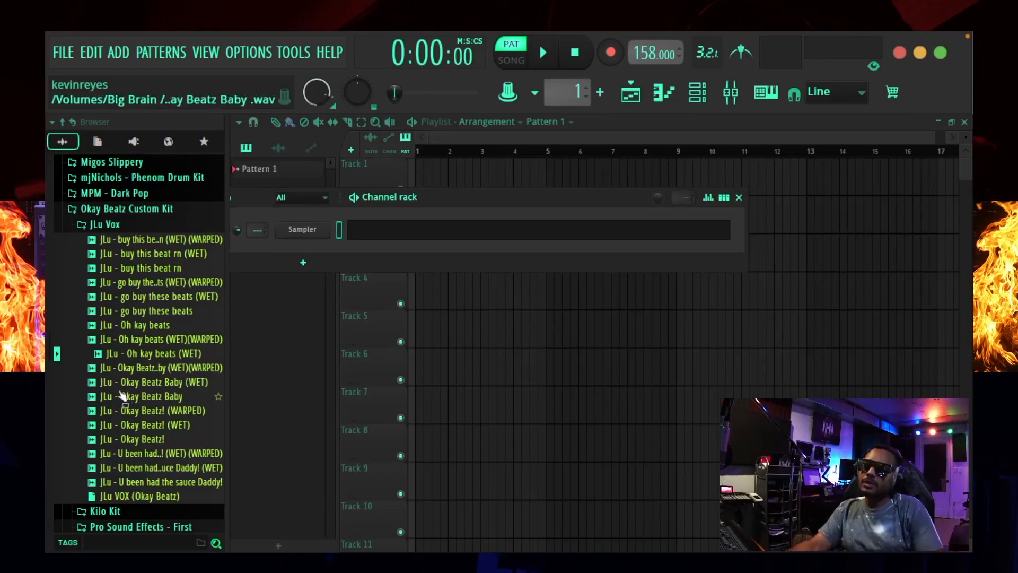
pyautogui.scroll(2, 144, 370)
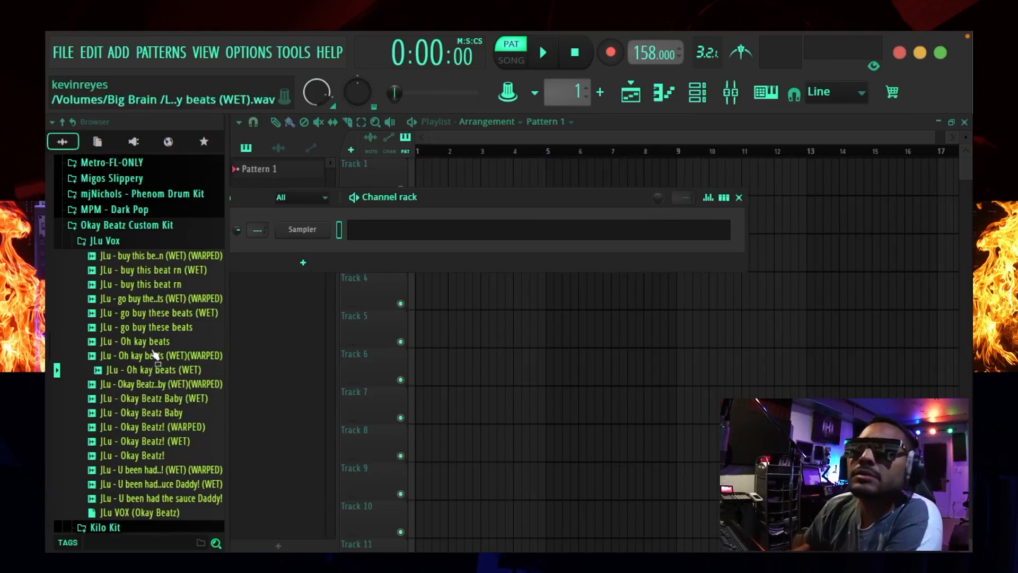
pyautogui.click(133, 231)
pyautogui.scroll(2, 133, 246)
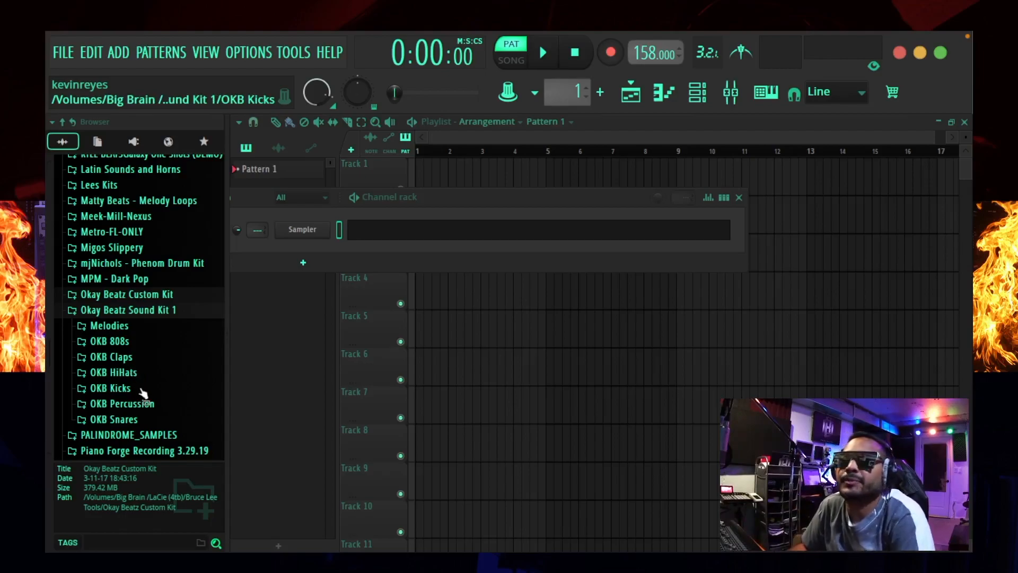
pyautogui.moveTo(480, 205); pyautogui.dragTo(533, 235)
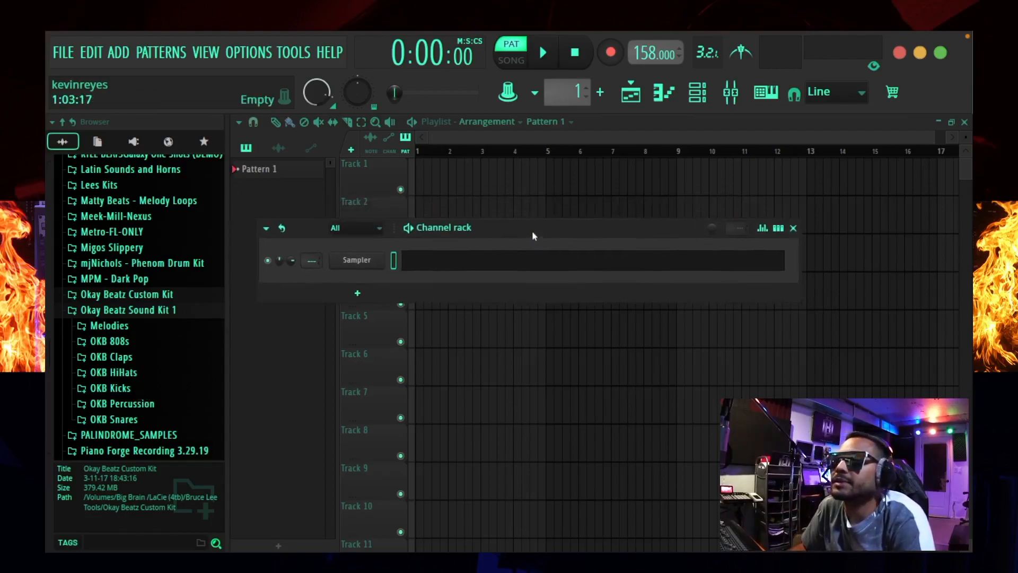
# - Audition the Trumpet, Organ and Ugly Duck Horn samples in Melodies and place Ugly Duck Horn Melody at the start of Track 1
pyautogui.click(109, 325)
pyautogui.click(144, 383)
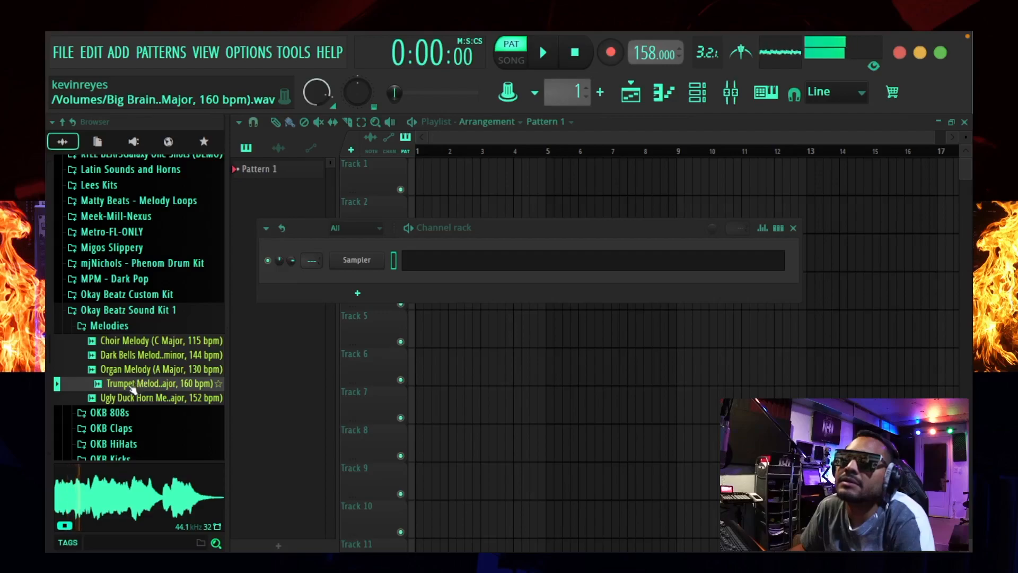
pyautogui.click(126, 371)
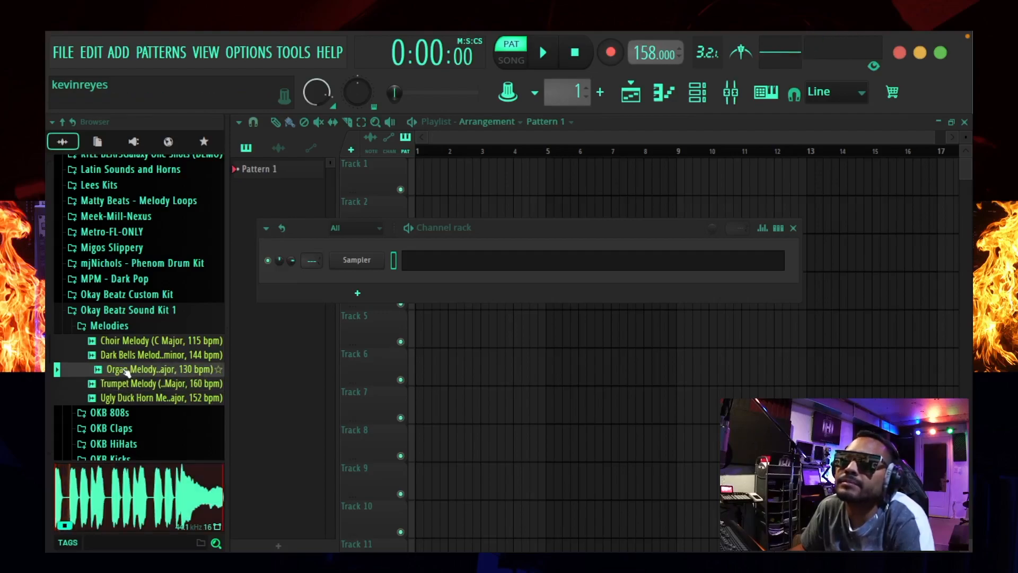
pyautogui.click(122, 399)
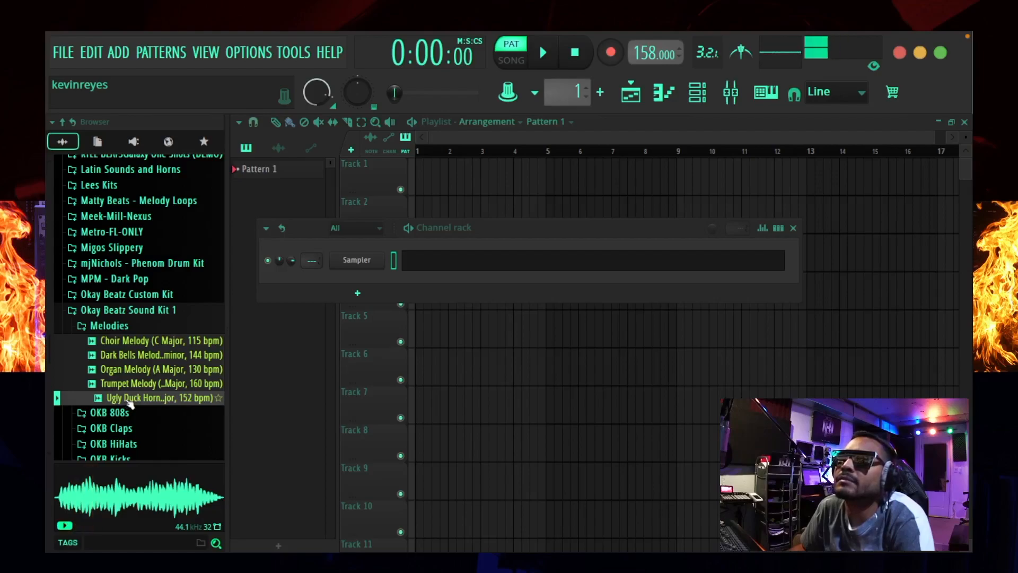
pyautogui.moveTo(130, 404); pyautogui.dragTo(437, 189)
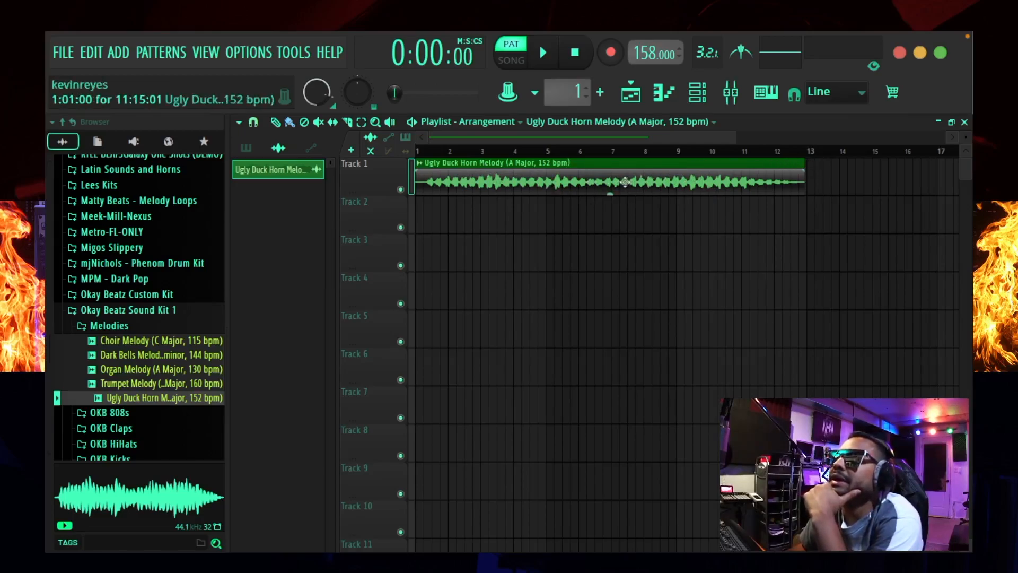
# - Set the Ugly Duck Horn clip's time stretching mode to Stretch and lengthen its stretch time to 16 bars
pyautogui.doubleClick(610, 192)
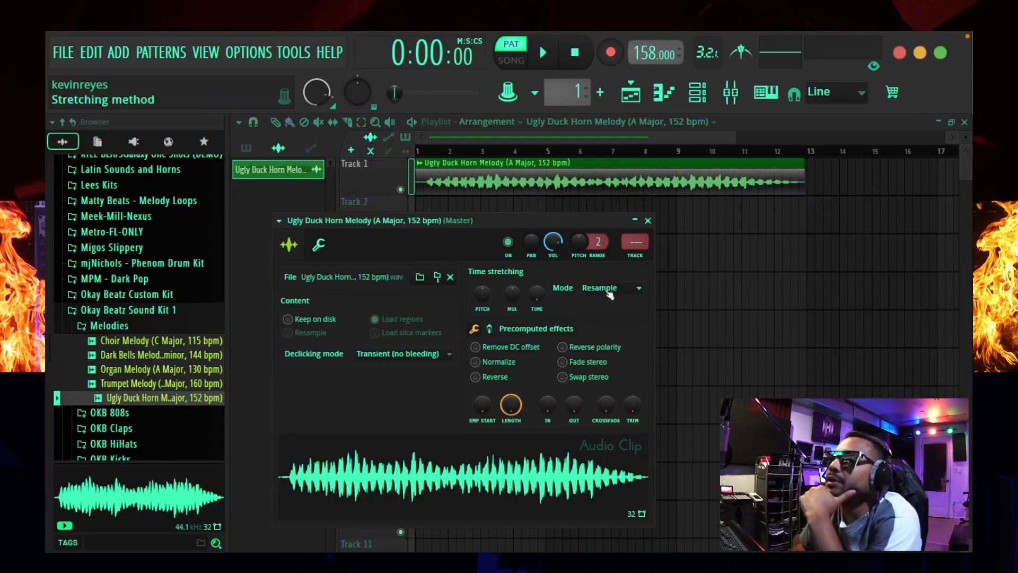
pyautogui.moveTo(542, 223); pyautogui.dragTo(546, 213)
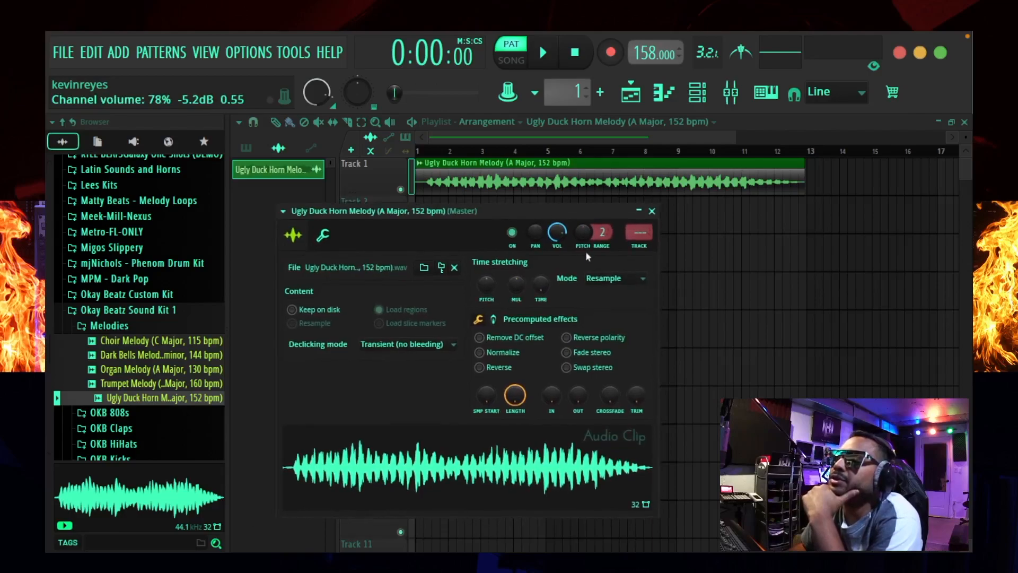
pyautogui.click(615, 283)
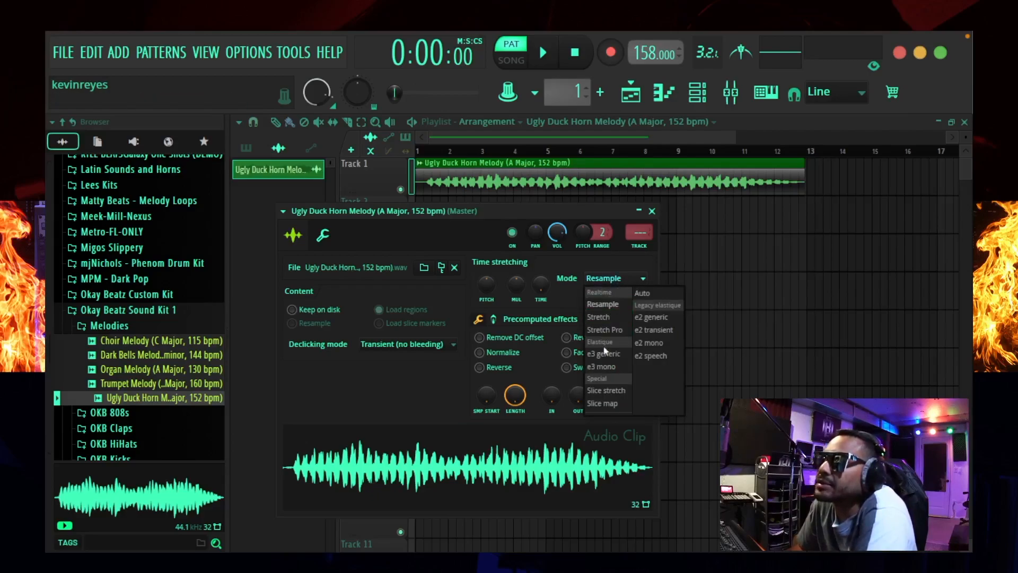
pyautogui.click(611, 320)
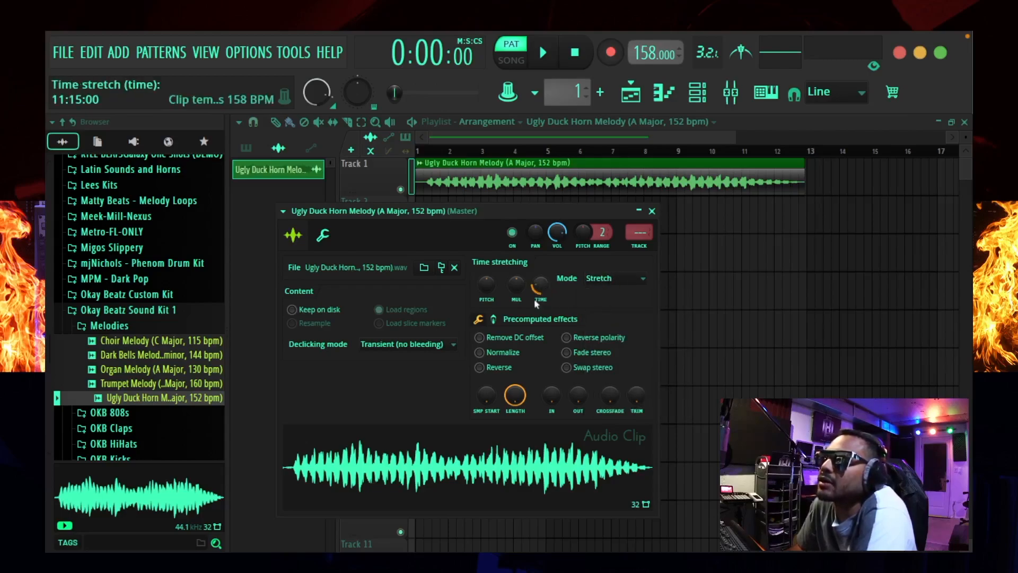
pyautogui.moveTo(542, 290); pyautogui.dragTo(542, 262)
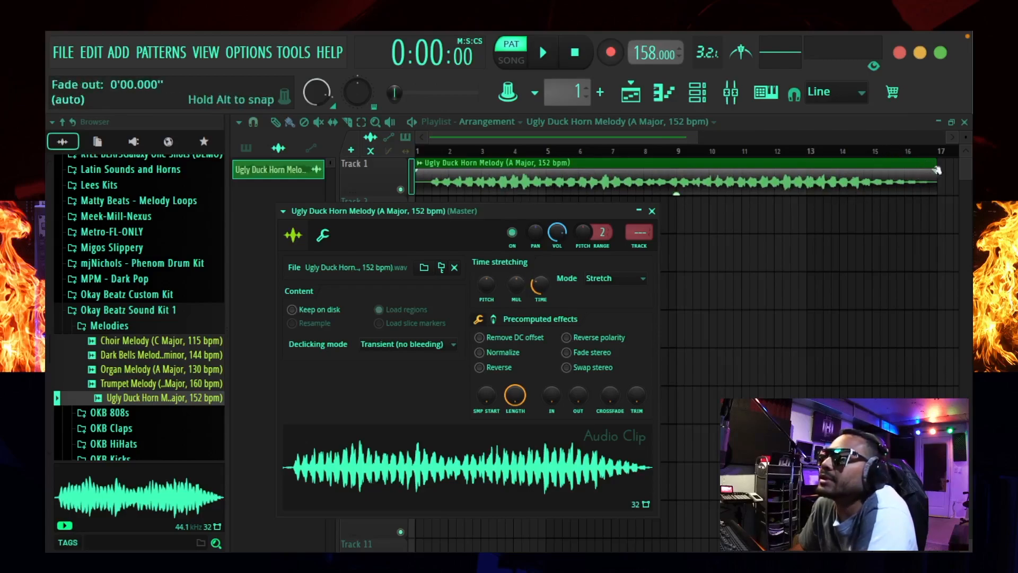
pyautogui.click(652, 212)
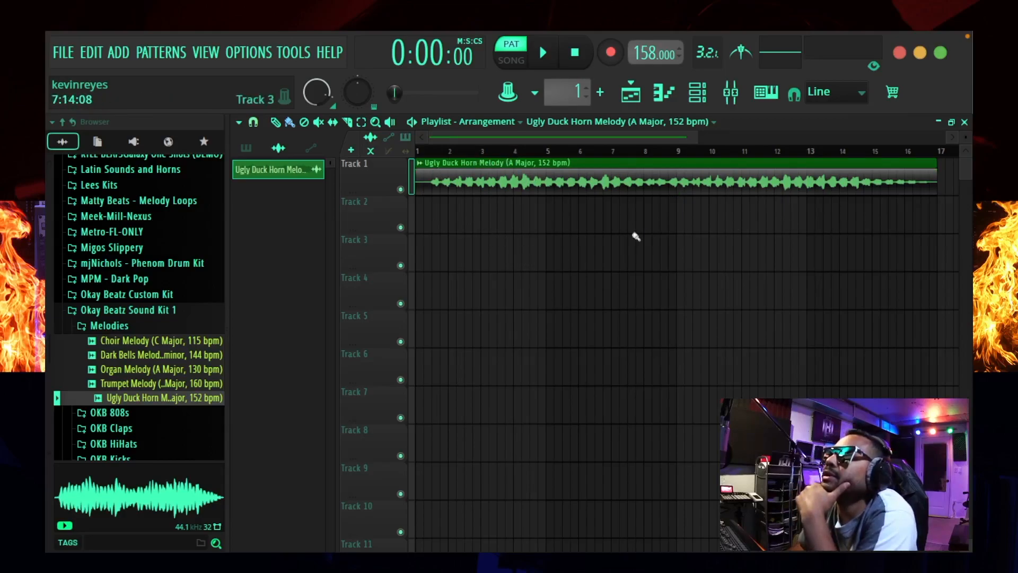
# - Show the Channel rack, switch playback to song mode and play the stretched melody briefly
pyautogui.scroll(-3, 640, 169)
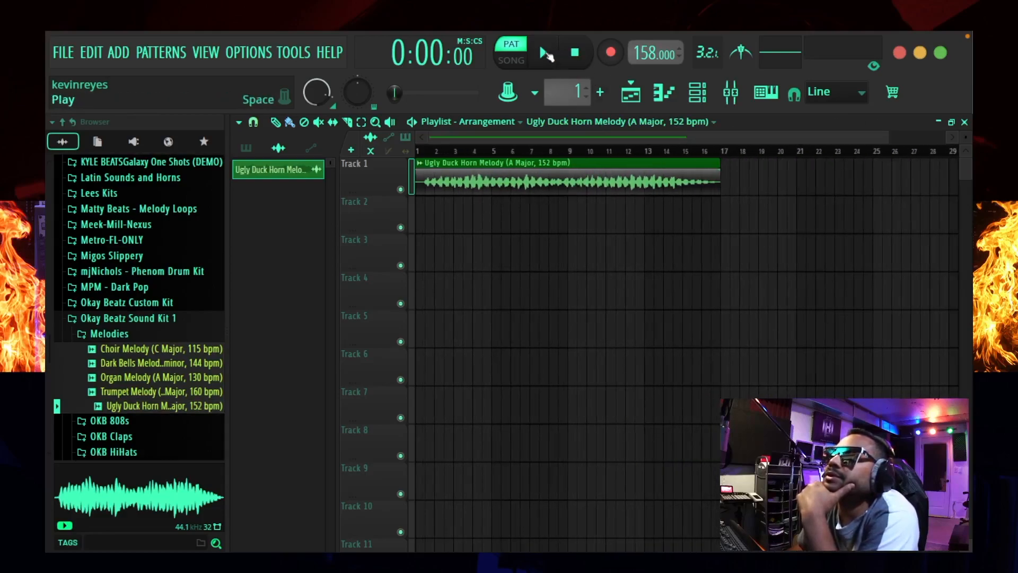
pyautogui.click(517, 64)
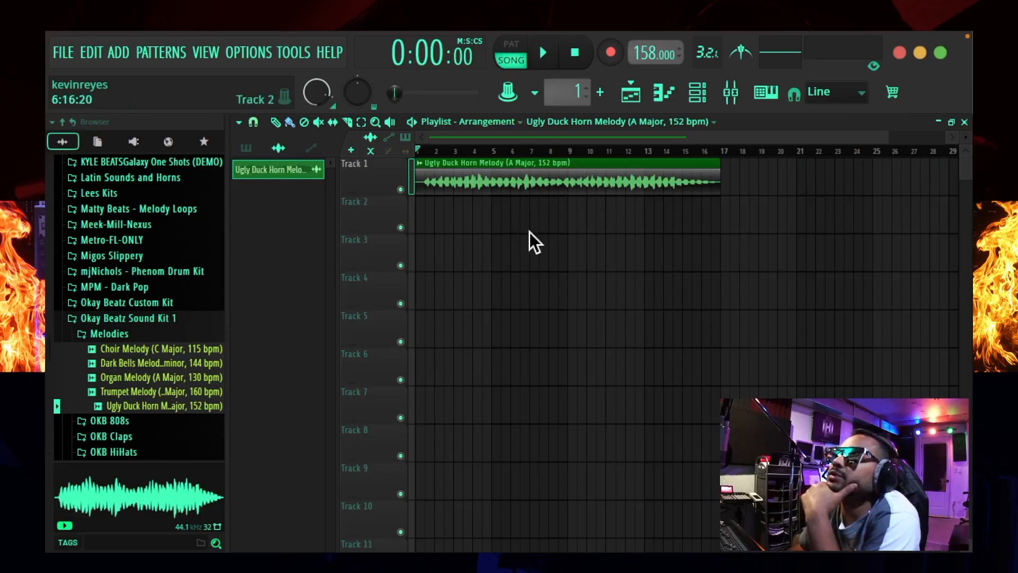
pyautogui.click(521, 48)
pyautogui.click(697, 92)
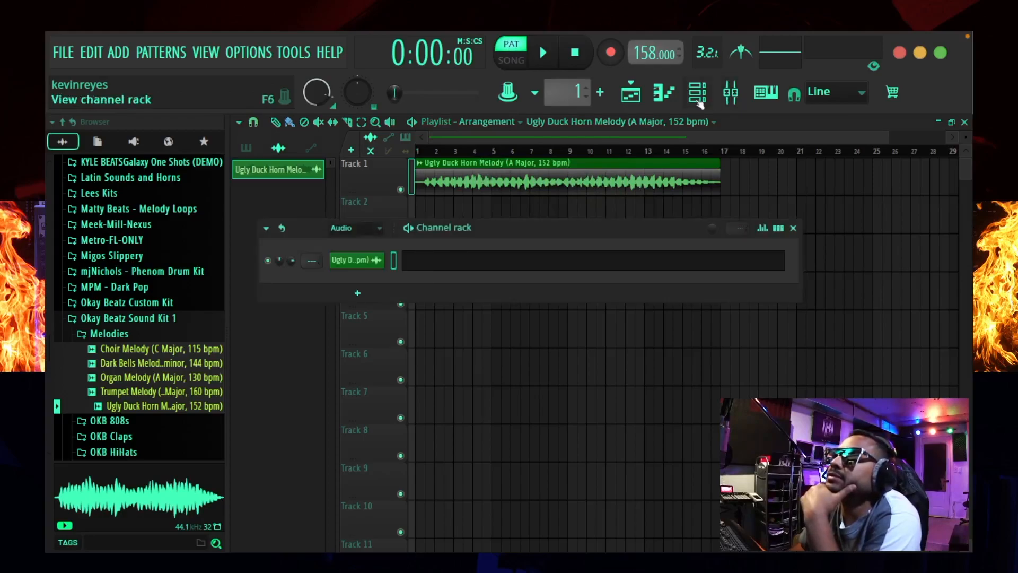
pyautogui.click(514, 65)
pyautogui.click(543, 53)
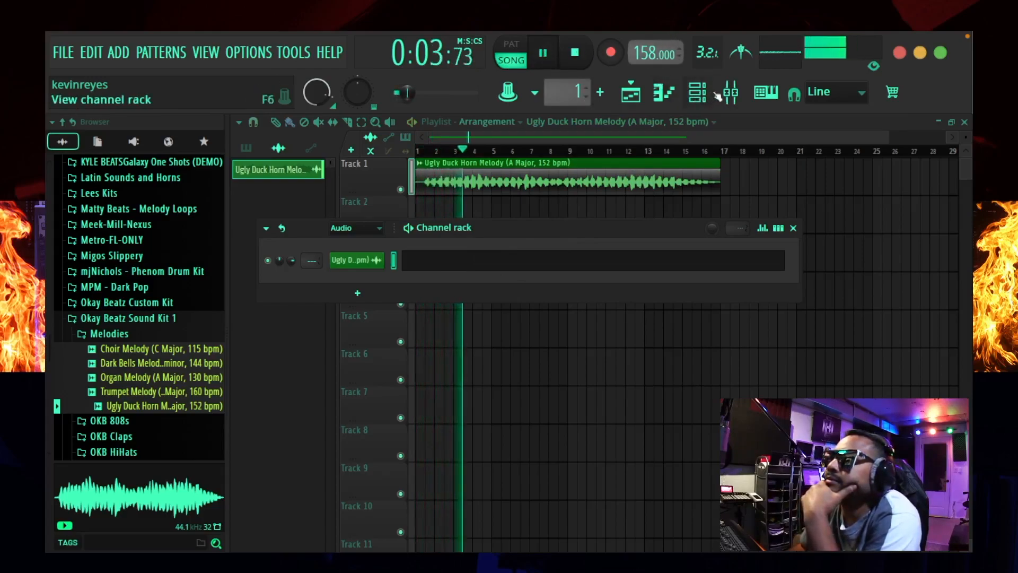
pyautogui.press('space')
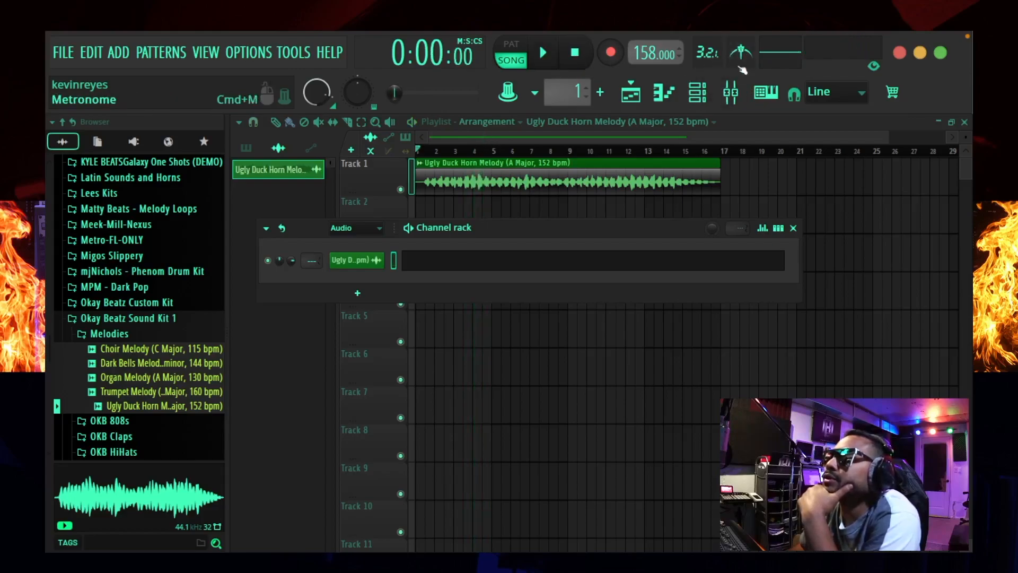
# - Open the mixer and route the Ugly Duck Horn Melody clip to mixer track 1
pyautogui.click(735, 100)
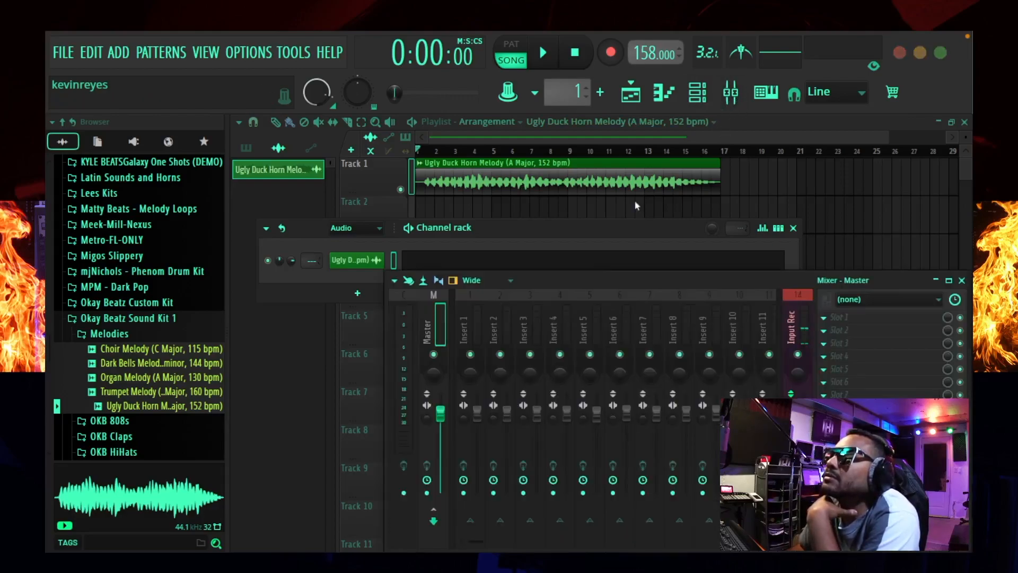
pyautogui.moveTo(725, 288); pyautogui.dragTo(639, 251)
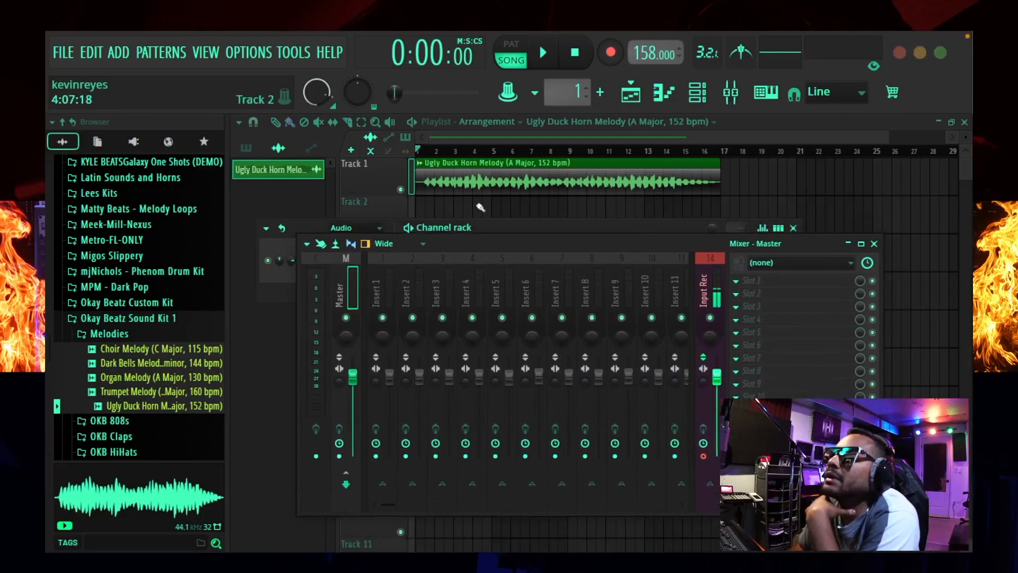
pyautogui.doubleClick(472, 179)
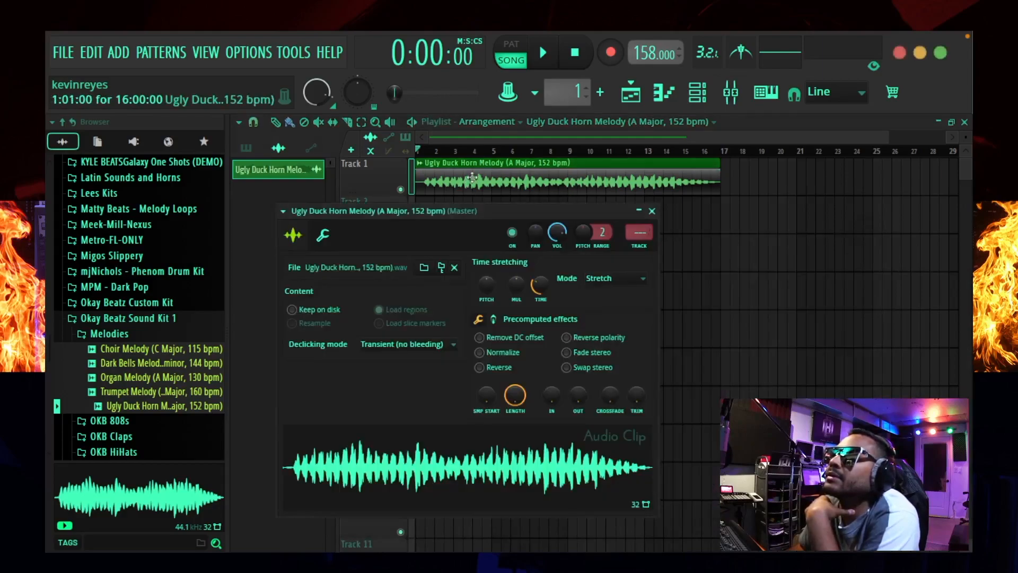
pyautogui.click(639, 247)
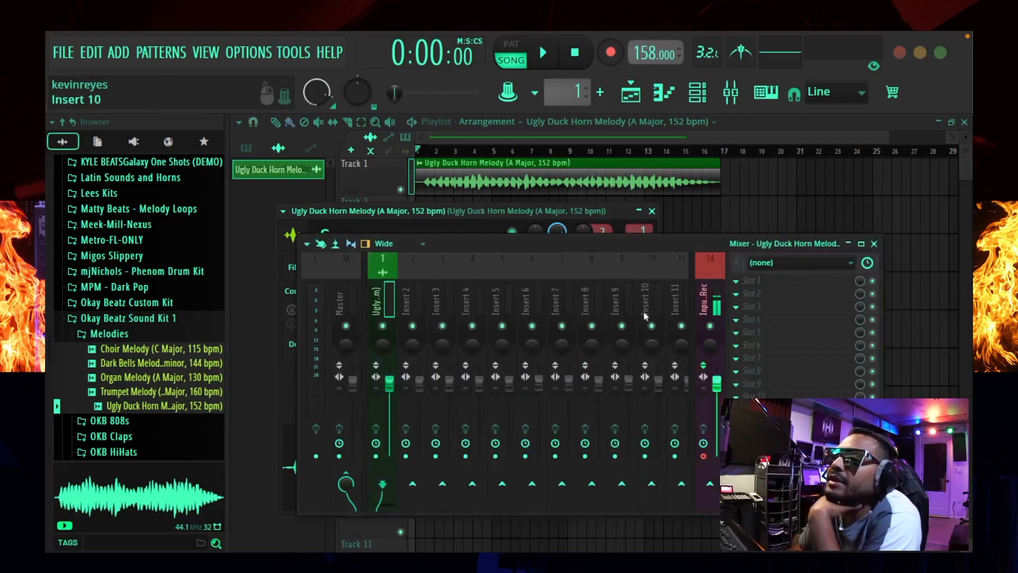
pyautogui.click(686, 289)
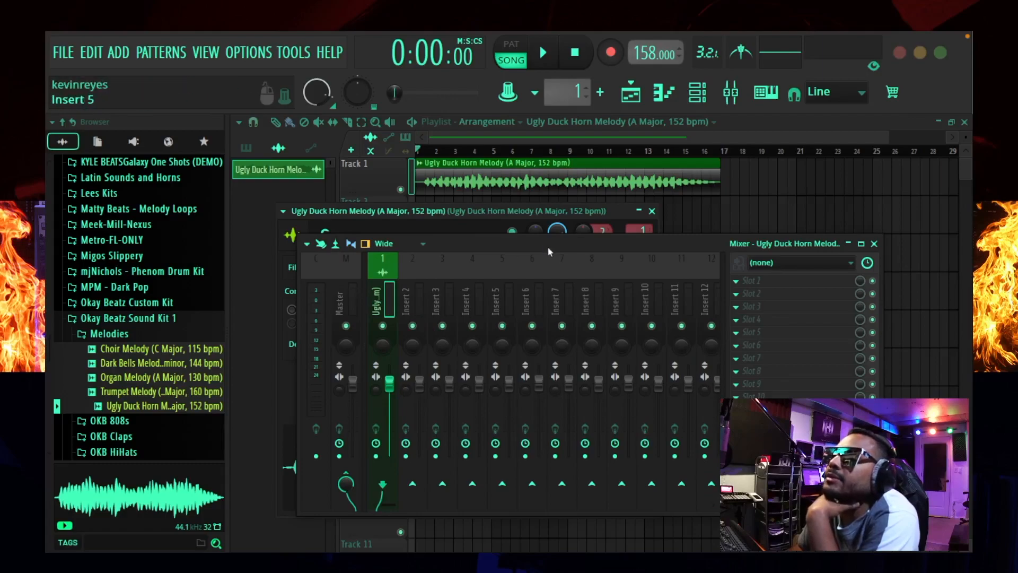
pyautogui.moveTo(549, 247); pyautogui.dragTo(547, 279)
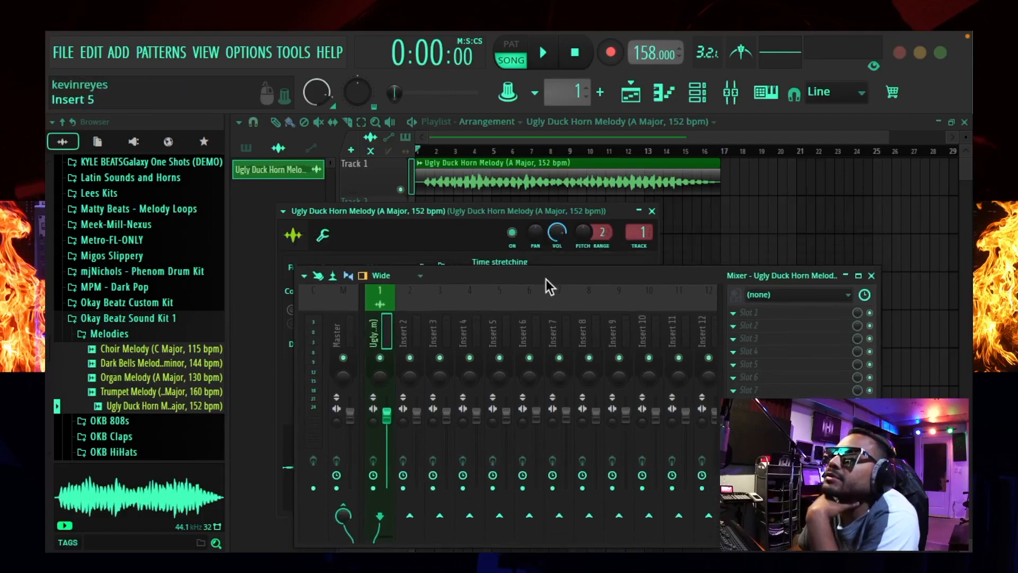
# - Play the melody while checking its signal on mixer track 1, stop playback and close the clip's settings
pyautogui.click(544, 54)
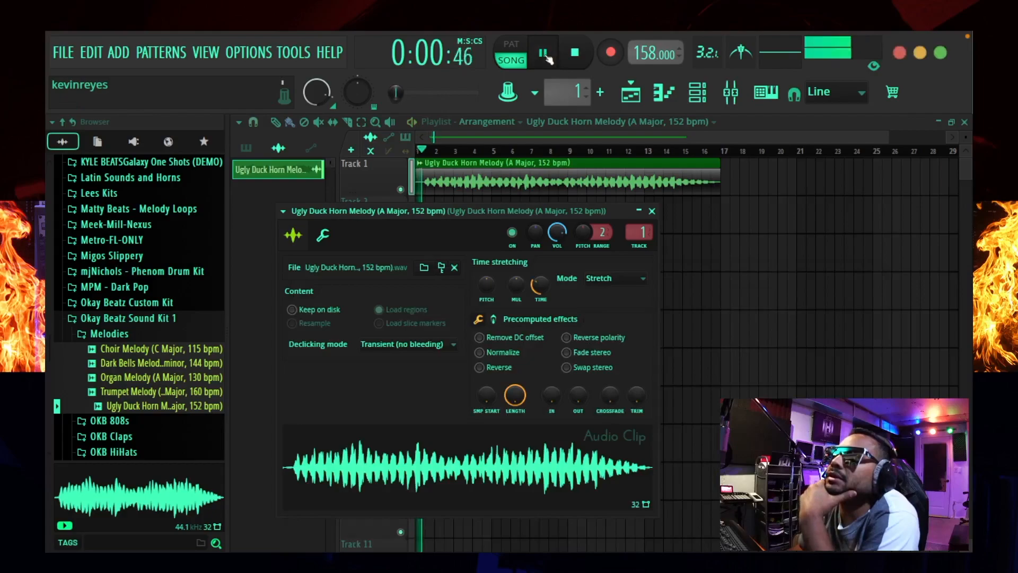
pyautogui.click(734, 93)
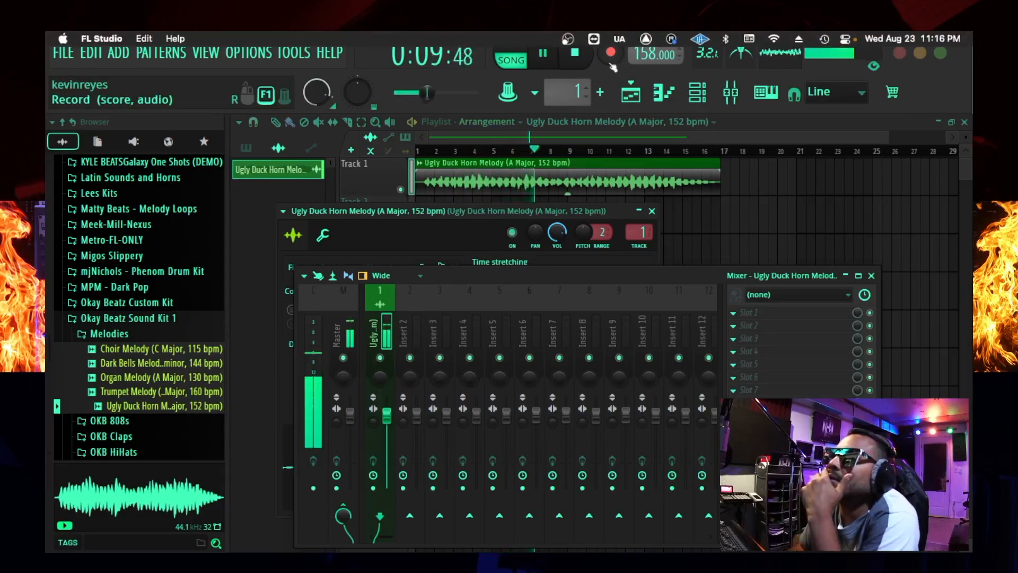
pyautogui.click(576, 61)
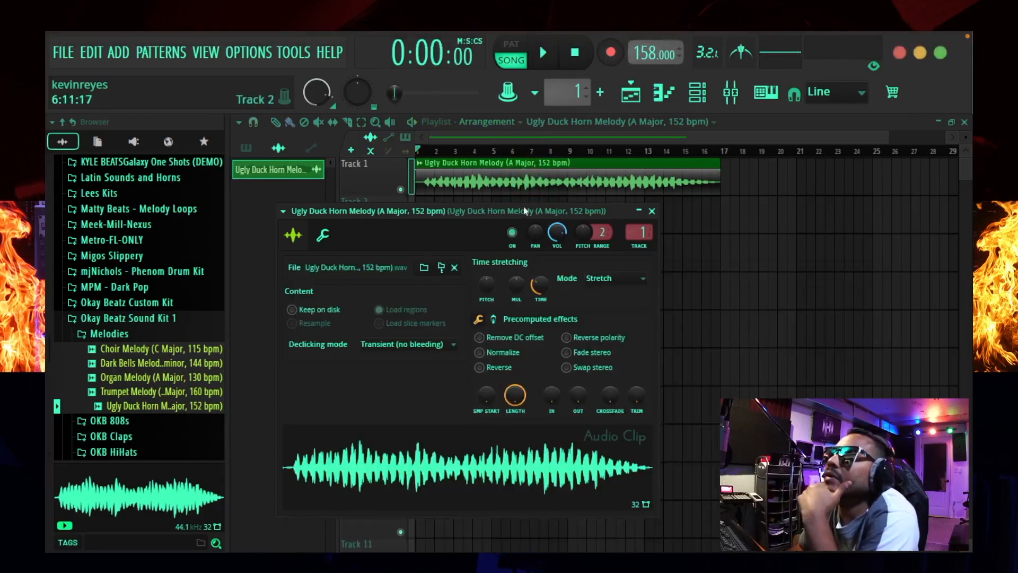
pyautogui.click(652, 210)
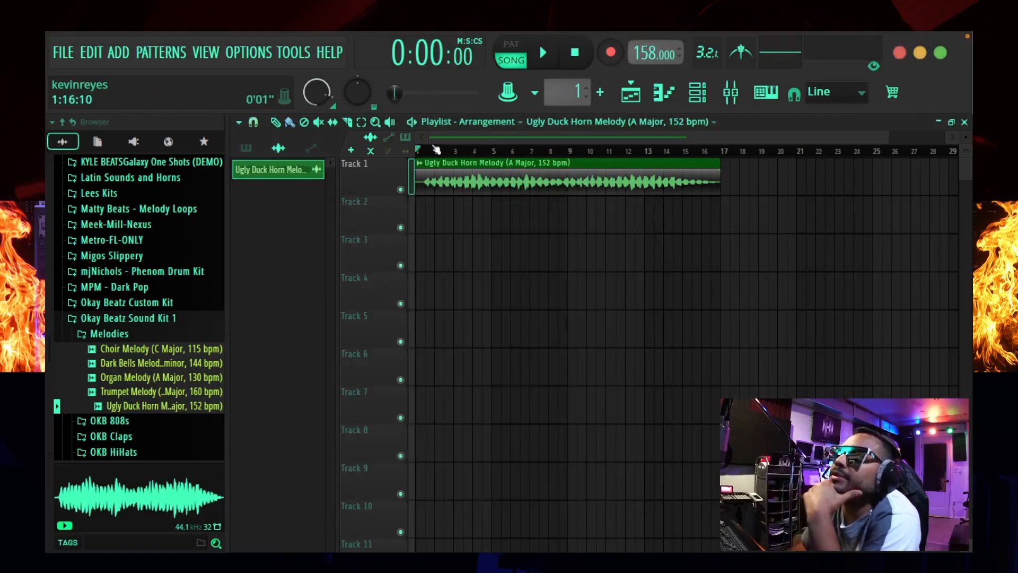
# - Set the playback start to the melody's first audible note, at about 0:00:75, and play the clip from there
pyautogui.scroll(1, 435, 153)
pyautogui.scroll(5, 436, 154)
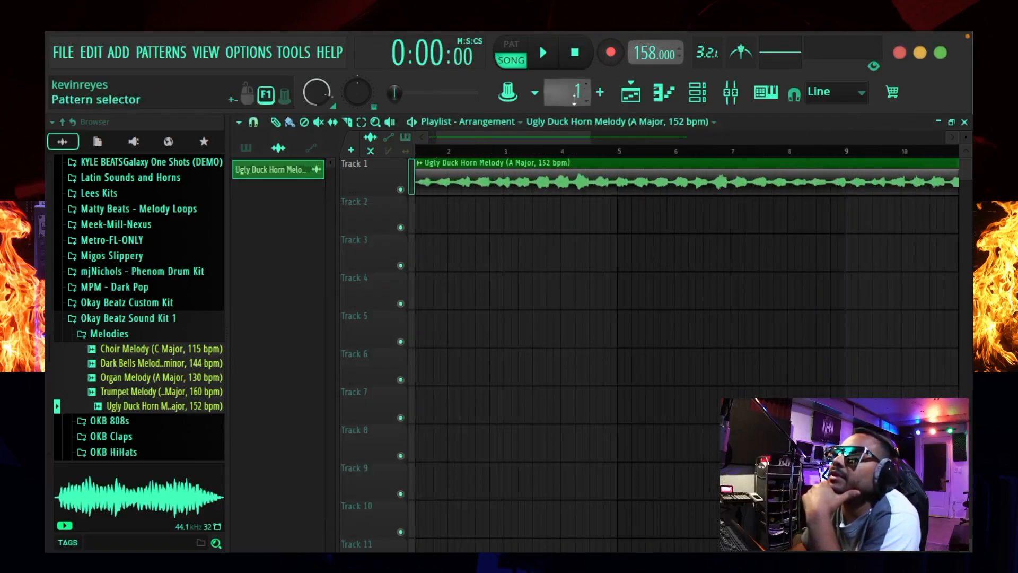
pyautogui.moveTo(587, 137); pyautogui.dragTo(535, 153)
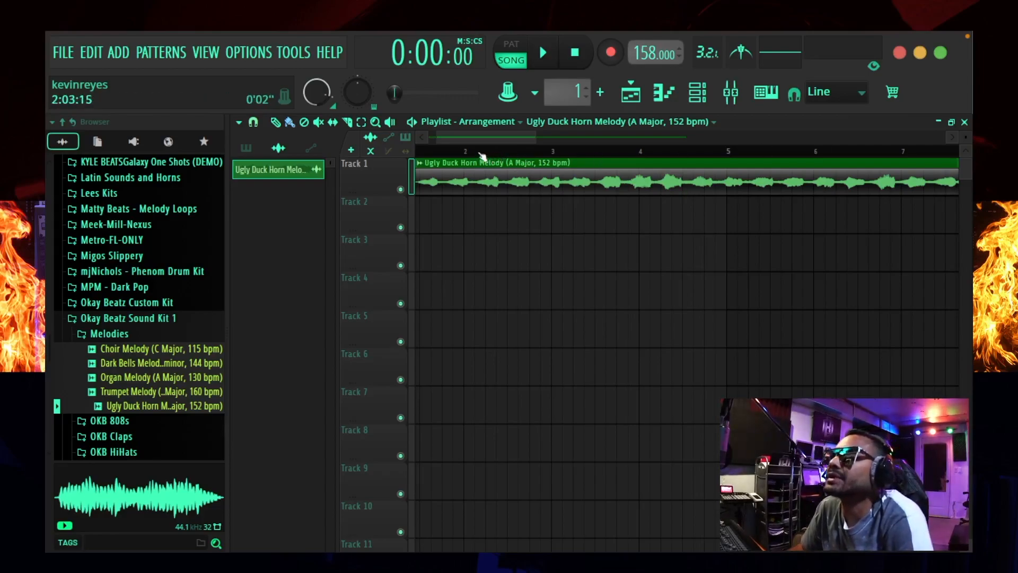
pyautogui.moveTo(492, 136); pyautogui.dragTo(444, 139)
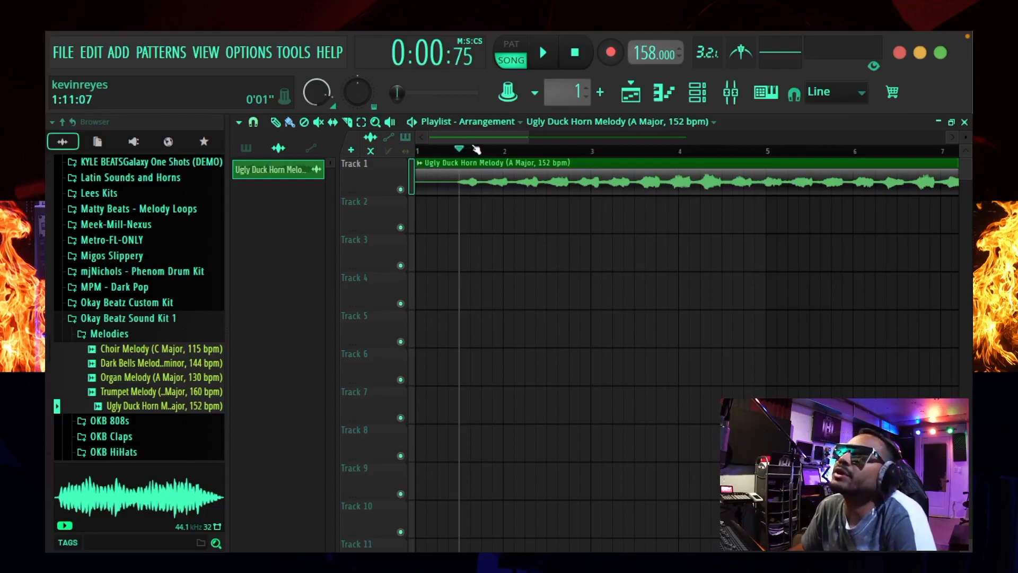
pyautogui.moveTo(518, 134); pyautogui.dragTo(615, 135)
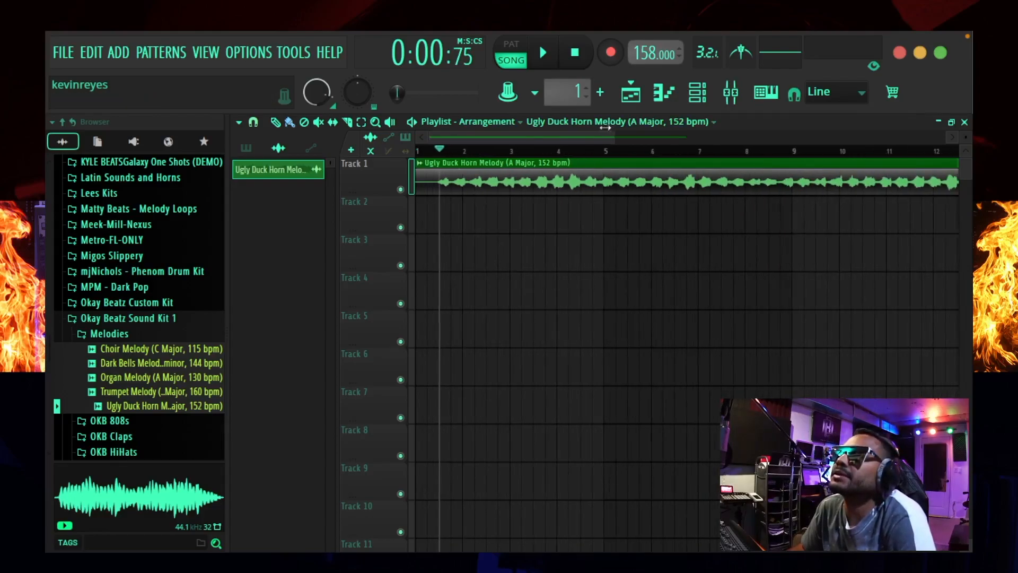
pyautogui.click(543, 53)
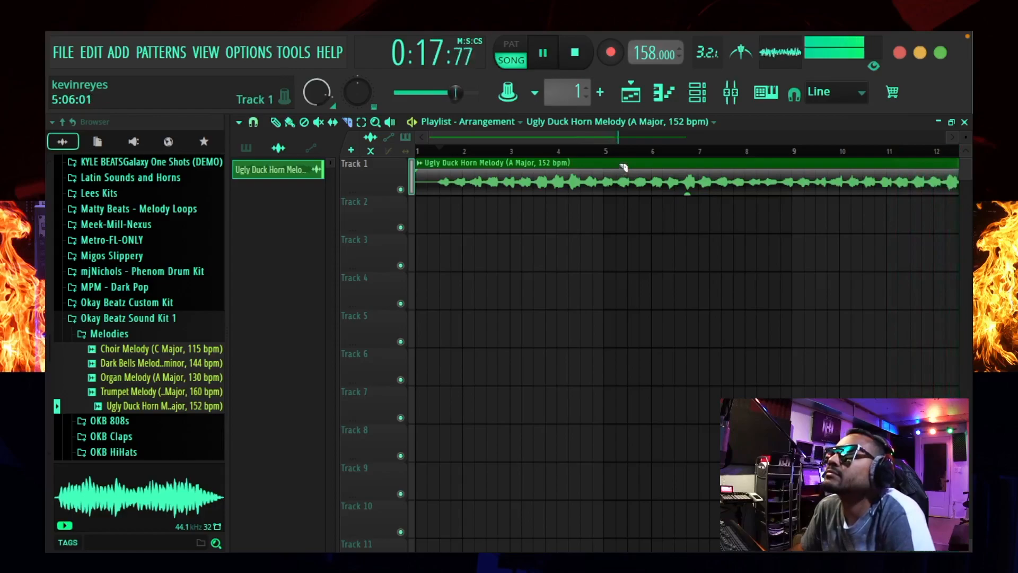
pyautogui.press('space')
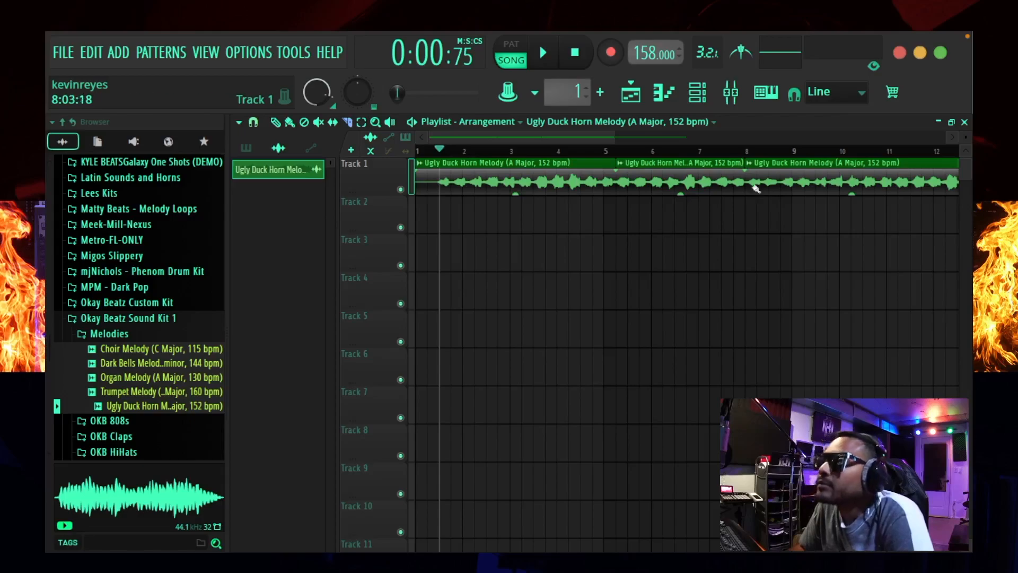
# - Keep only the short middle melody clip on Track 1 by deleting the other two, move it to bar 1 and play it
pyautogui.rightClick(786, 180)
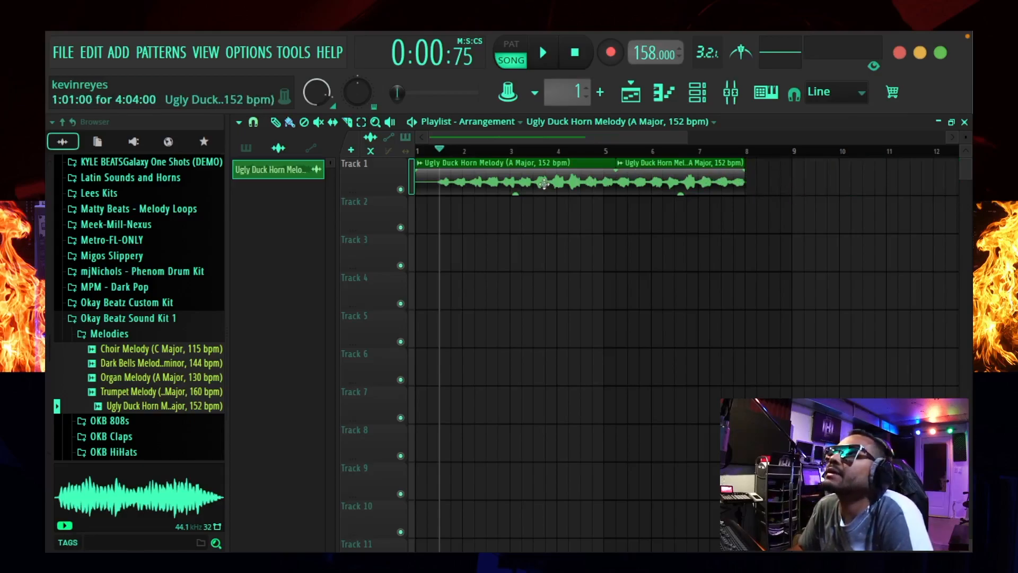
pyautogui.rightClick(503, 180)
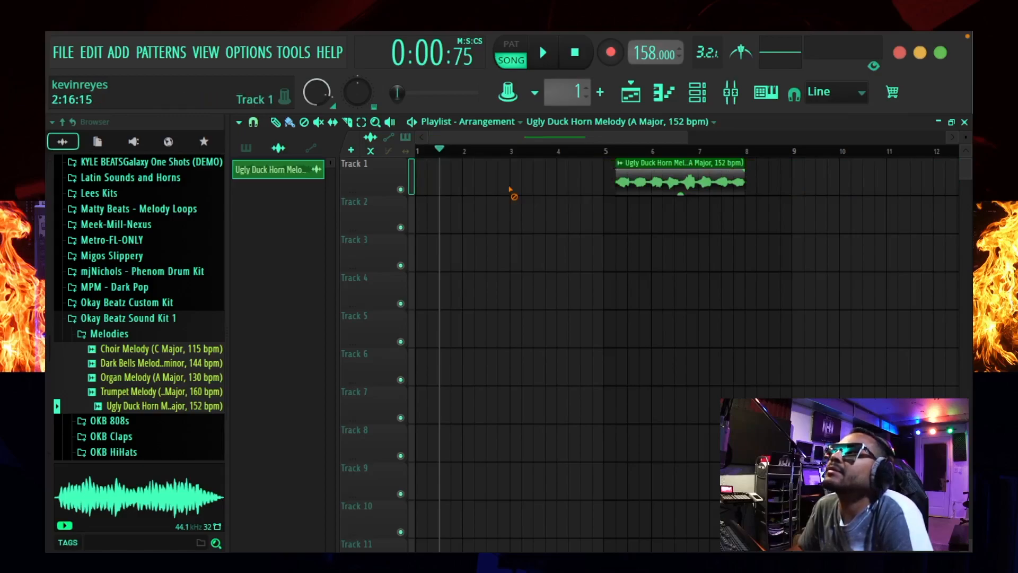
pyautogui.moveTo(682, 179); pyautogui.dragTo(407, 207)
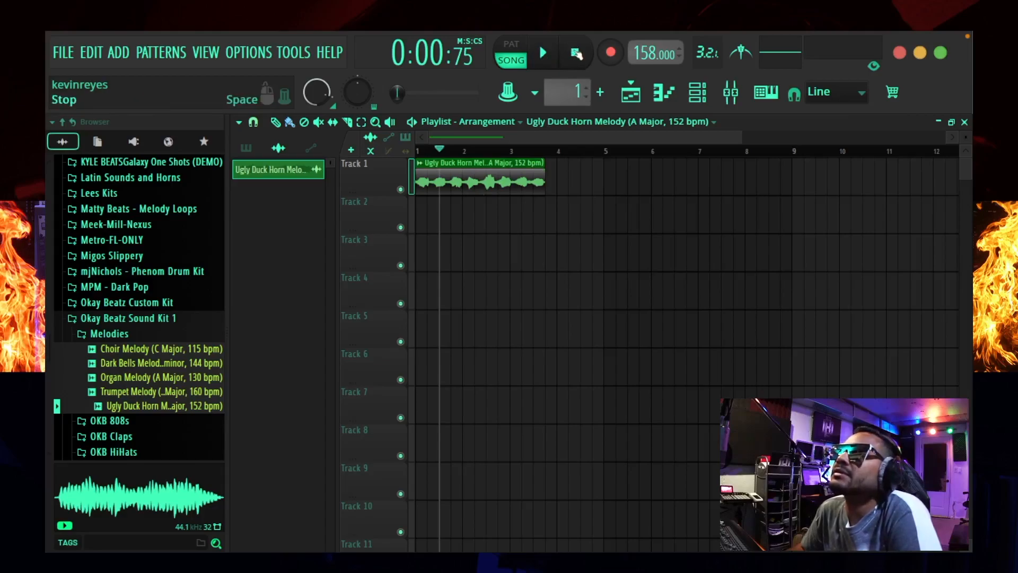
pyautogui.click(545, 54)
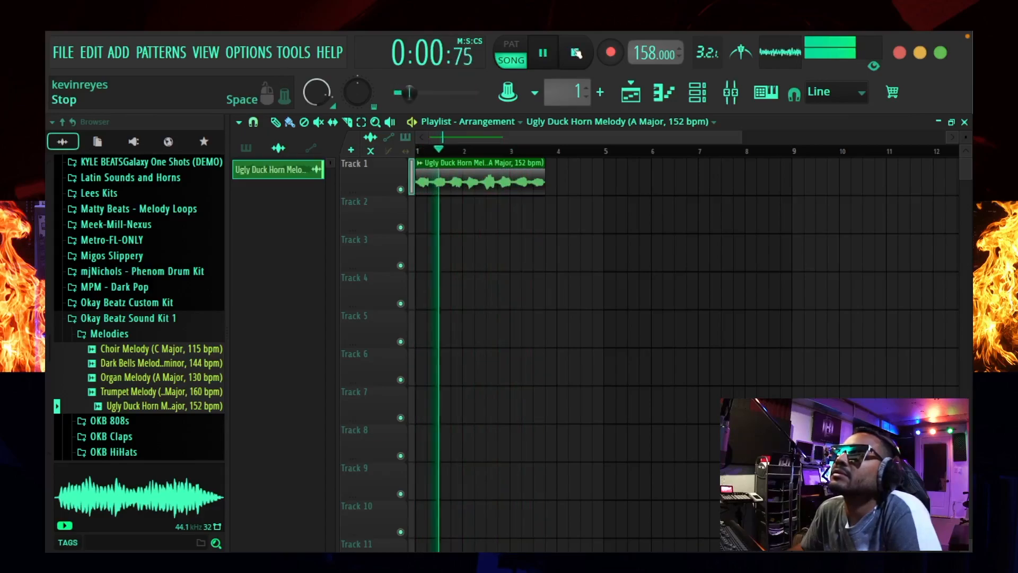
pyautogui.press('space')
# - Lengthen the melody clip's time stretch until it spans about four bars, close its settings and play it
pyautogui.doubleClick(497, 178)
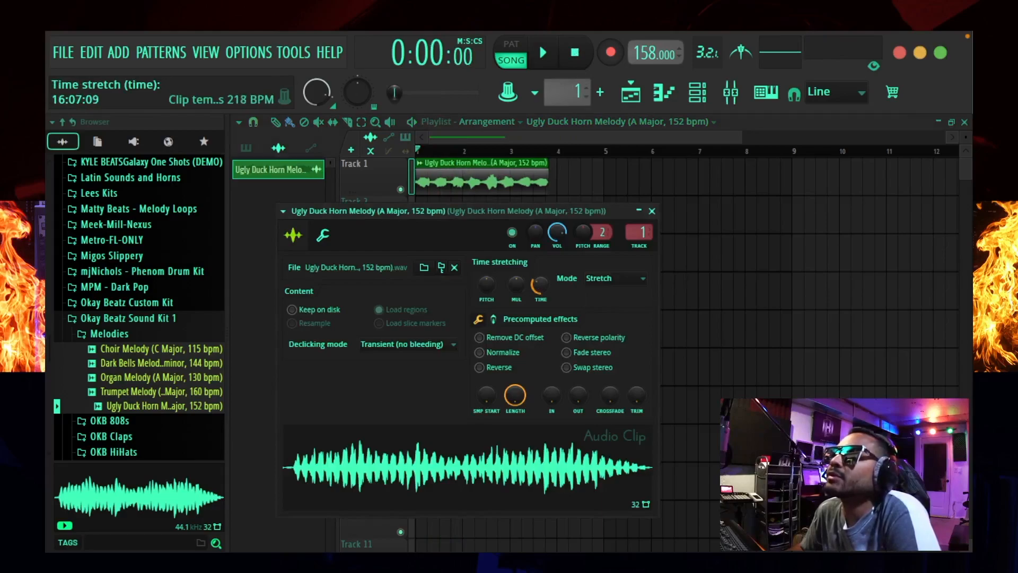
pyautogui.moveTo(540, 285); pyautogui.dragTo(540, 274)
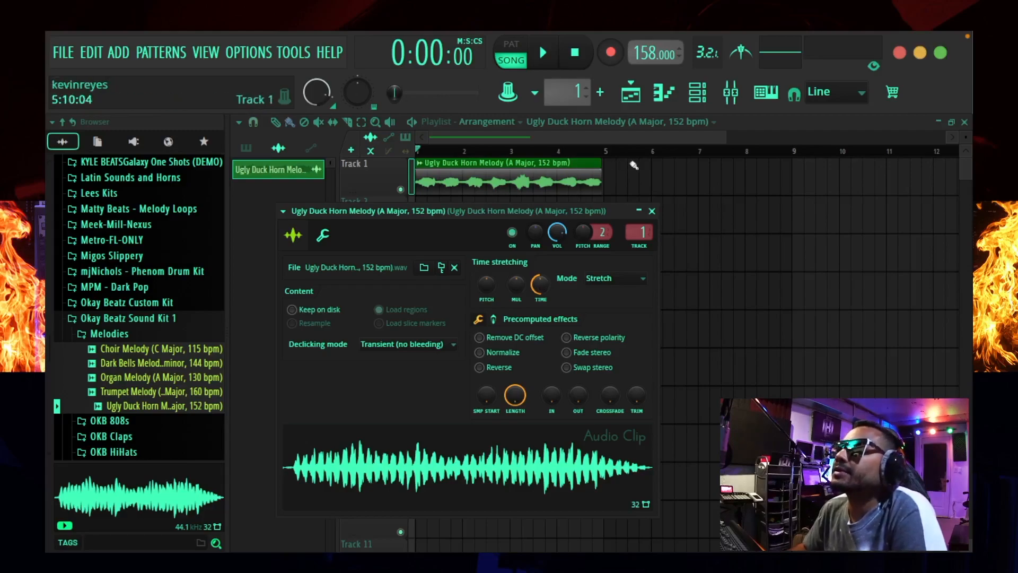
pyautogui.click(654, 211)
pyautogui.click(655, 204)
pyautogui.rightClick(655, 206)
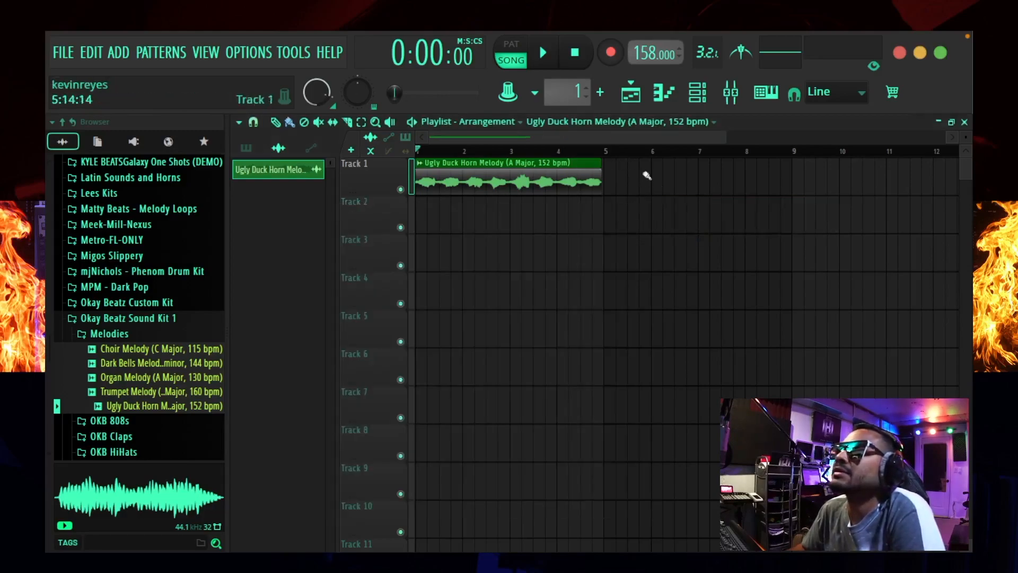
pyautogui.click(543, 53)
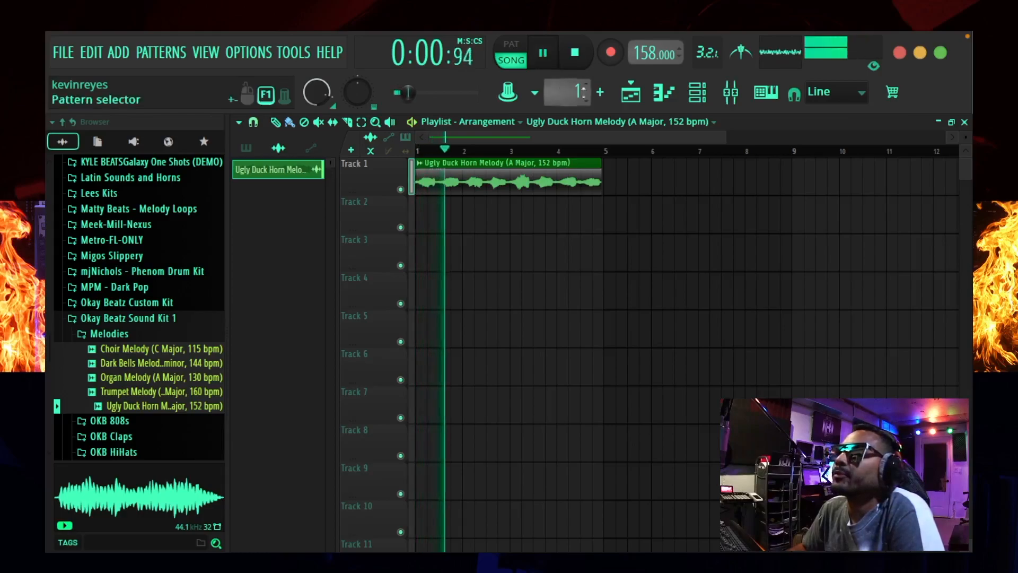
pyautogui.click(578, 65)
pyautogui.press('space')
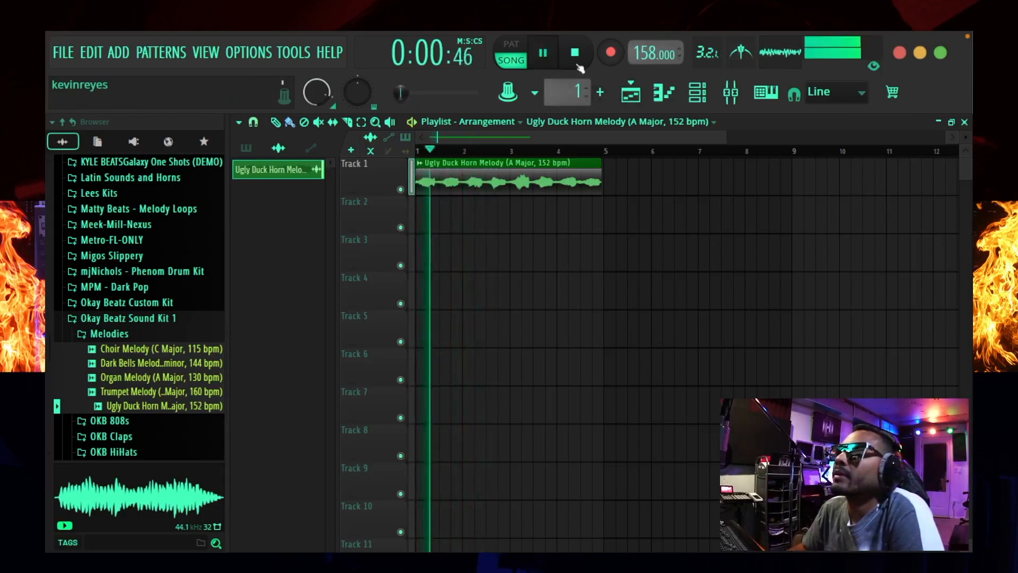
# - Reset the melody clip's time stretch so it spans about two bars and replay it from the start
pyautogui.moveTo(593, 162); pyautogui.dragTo(593, 161)
pyautogui.doubleClick(586, 169)
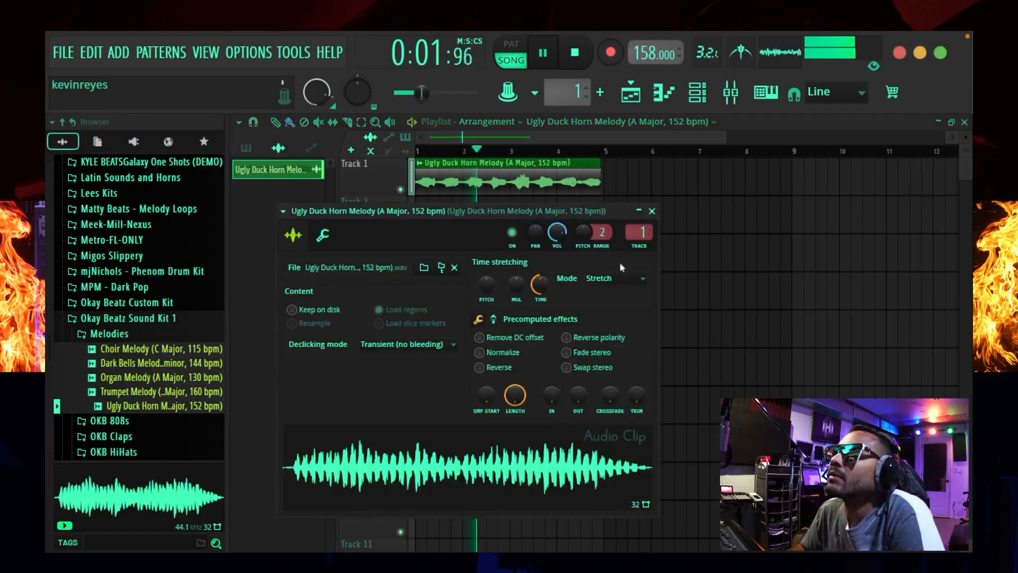
pyautogui.moveTo(543, 288); pyautogui.dragTo(540, 282)
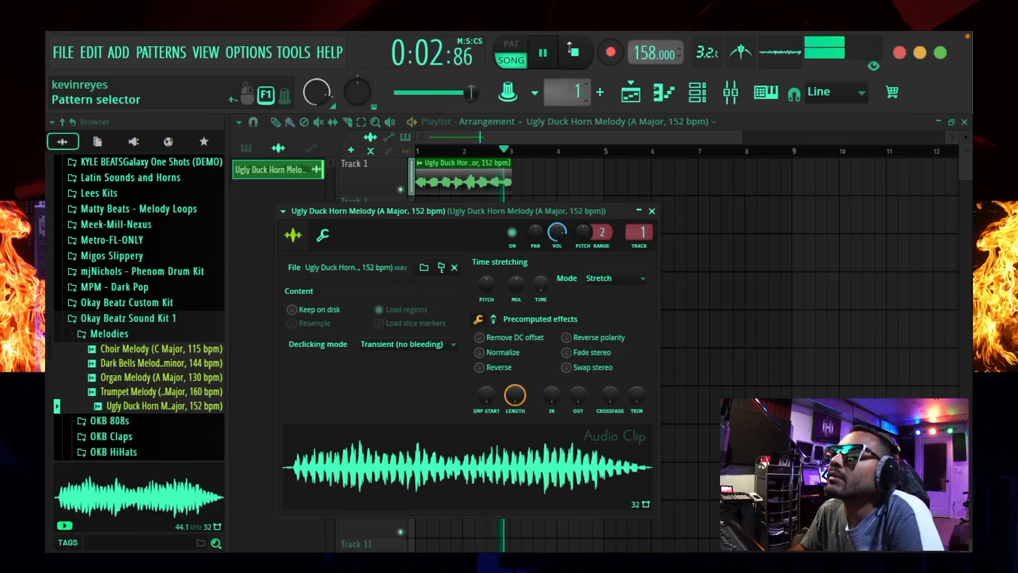
pyautogui.click(576, 54)
pyautogui.click(548, 53)
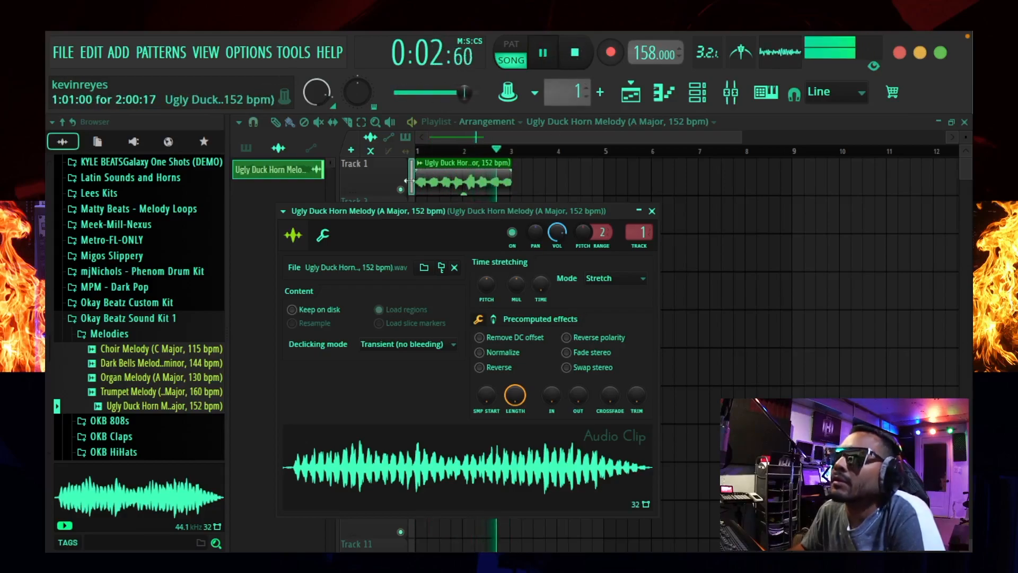
# - Trim a small sliver off the start of the melody clip, close its settings and play it
pyautogui.moveTo(411, 180); pyautogui.dragTo(413, 181)
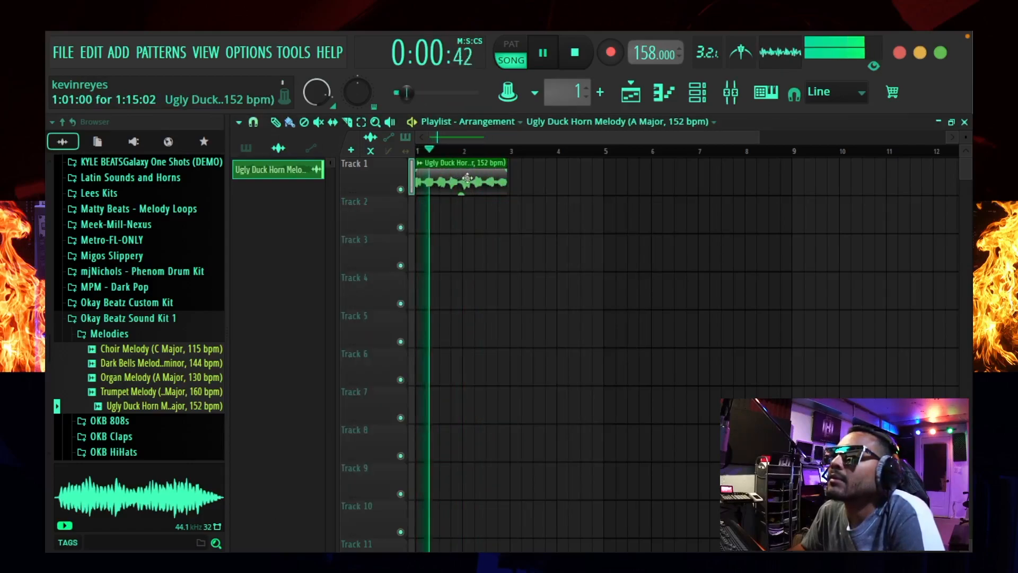
pyautogui.doubleClick(417, 182)
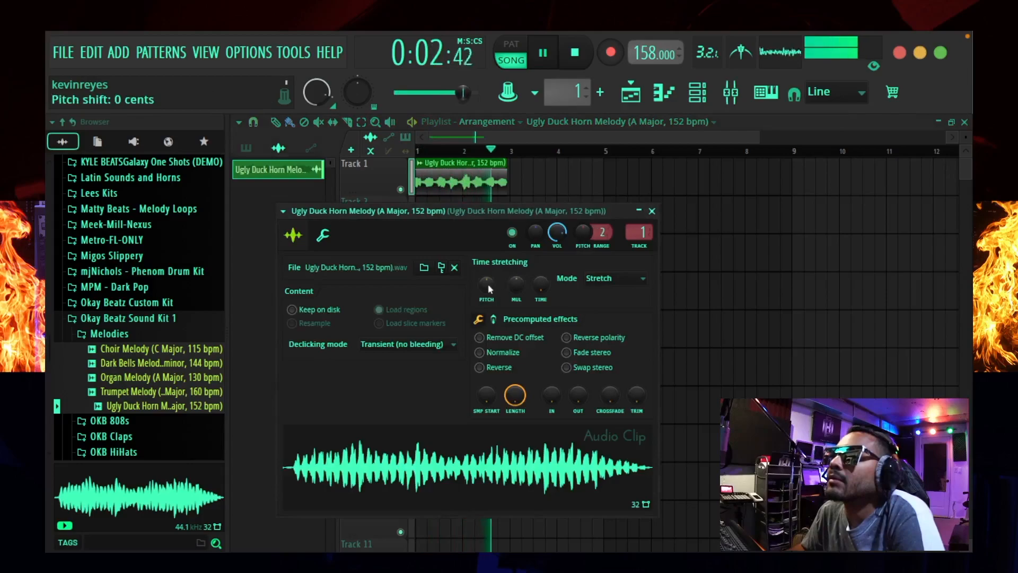
pyautogui.press('space')
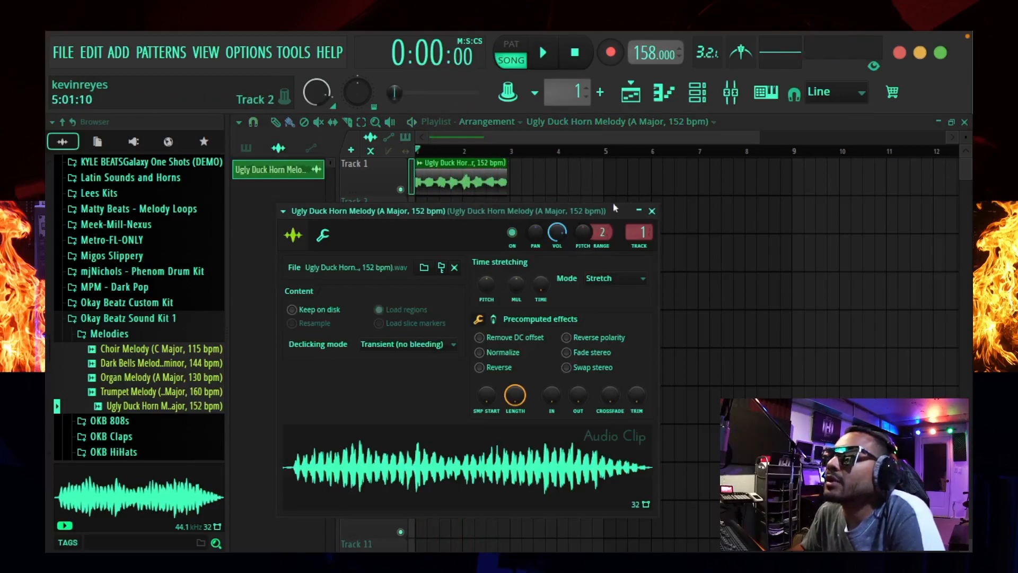
pyautogui.click(651, 212)
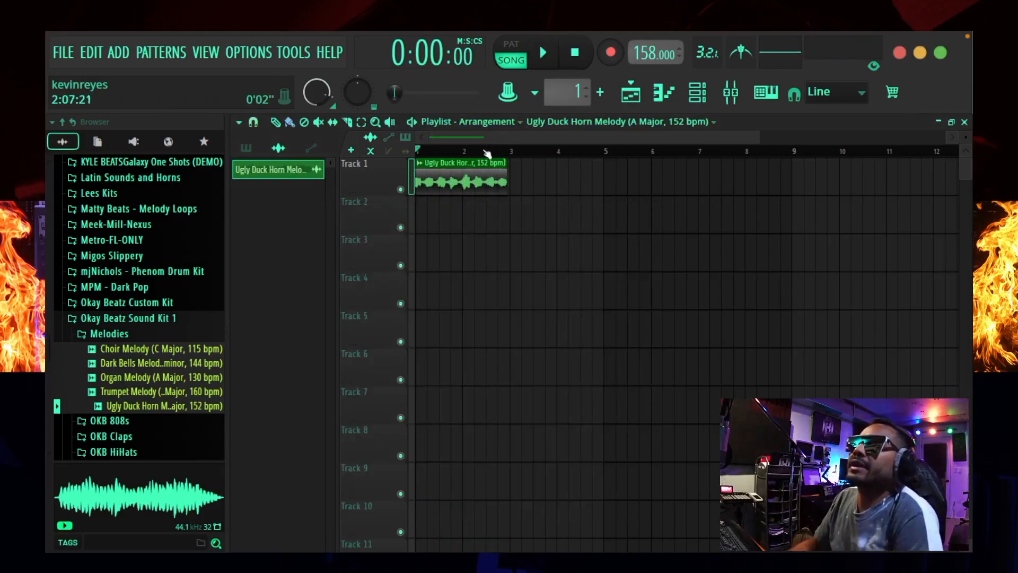
pyautogui.scroll(2, 486, 154)
pyautogui.scroll(2, 486, 154)
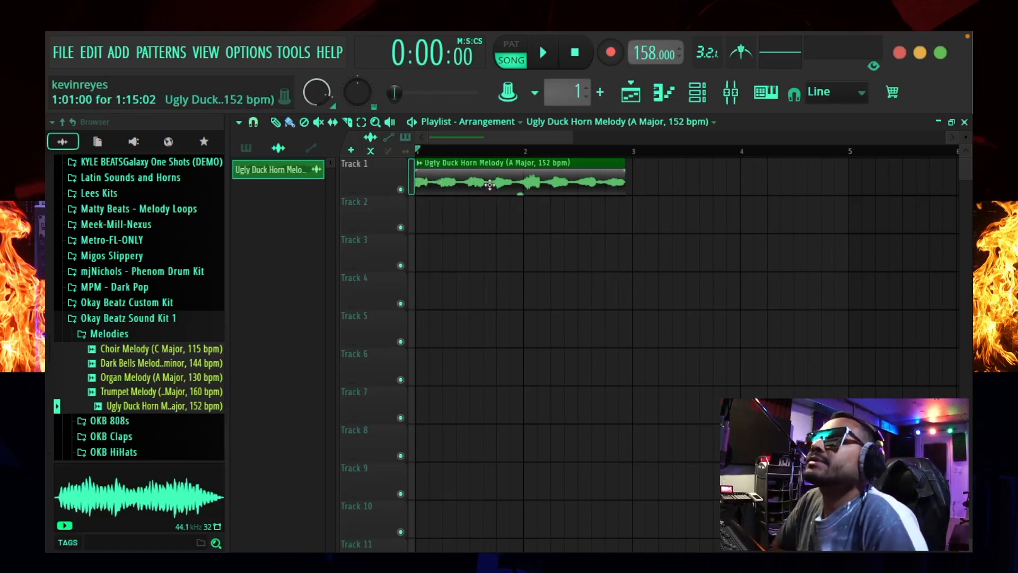
pyautogui.click(542, 53)
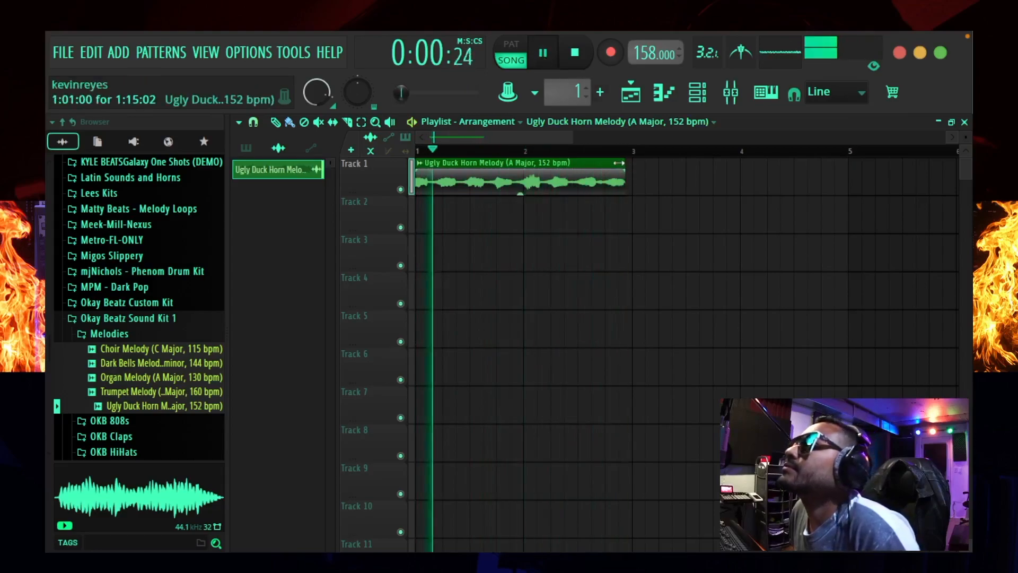
# - Fine-tune the melody clip's time stretch until it lasts exactly two bars, ending at bar 3, and play it
pyautogui.doubleClick(583, 183)
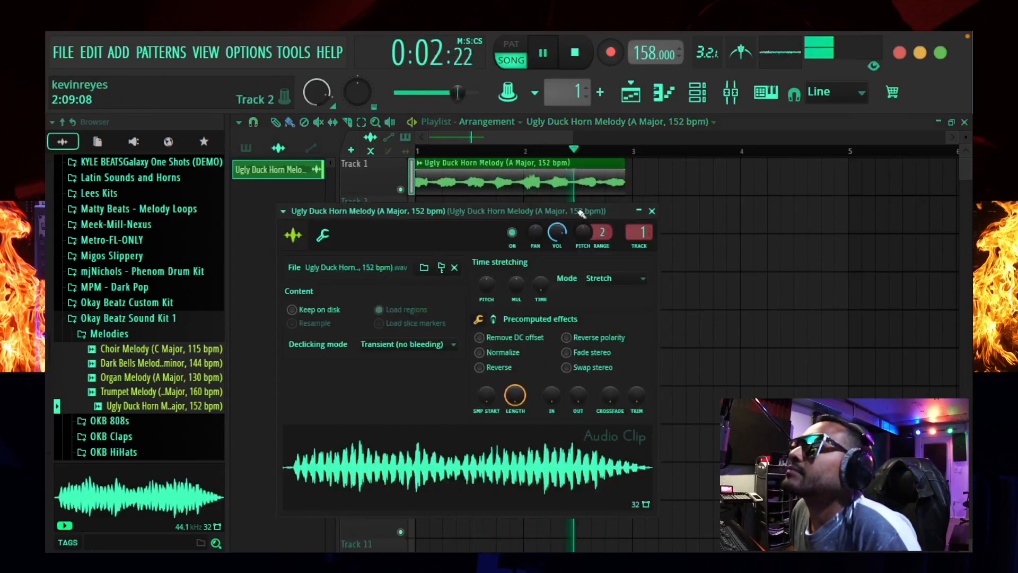
pyautogui.moveTo(541, 285); pyautogui.dragTo(540, 255)
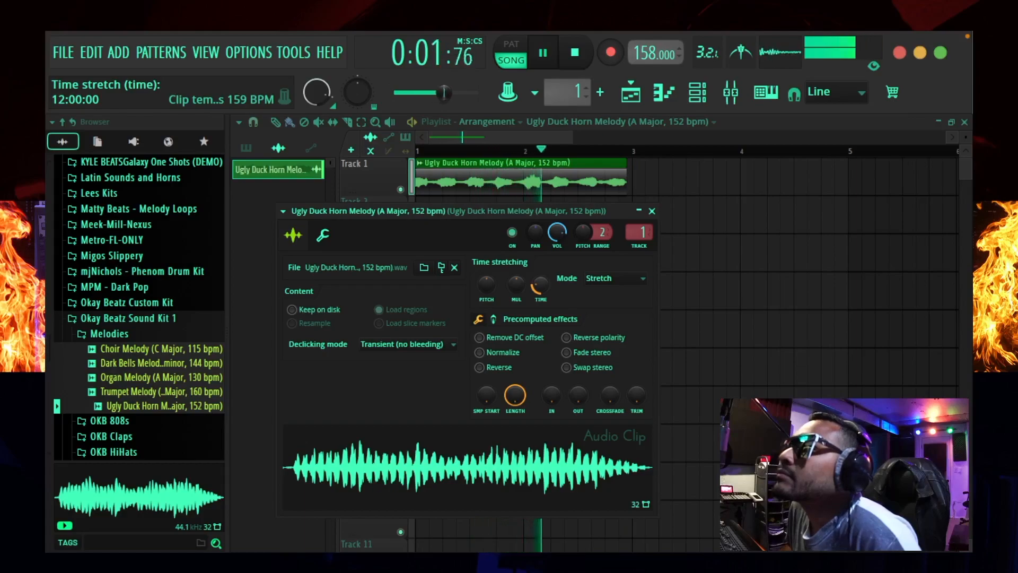
pyautogui.moveTo(540, 285); pyautogui.dragTo(540, 287)
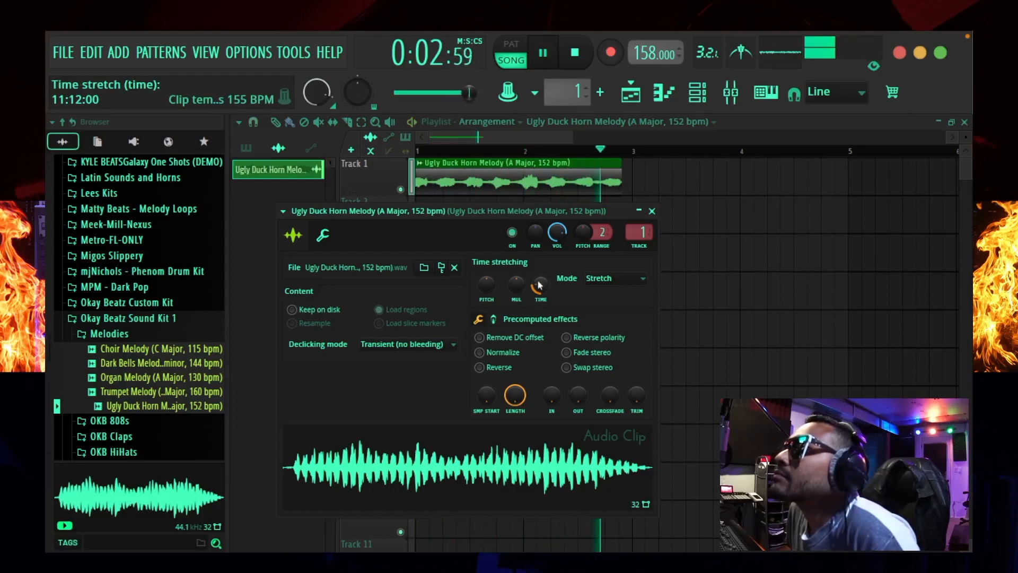
pyautogui.press('space')
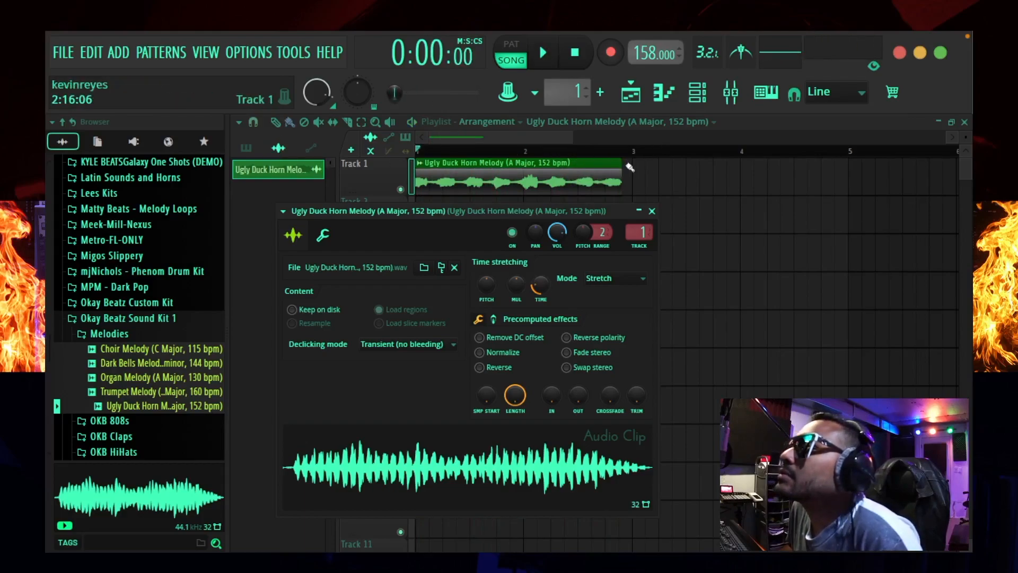
pyautogui.moveTo(618, 161); pyautogui.dragTo(617, 160)
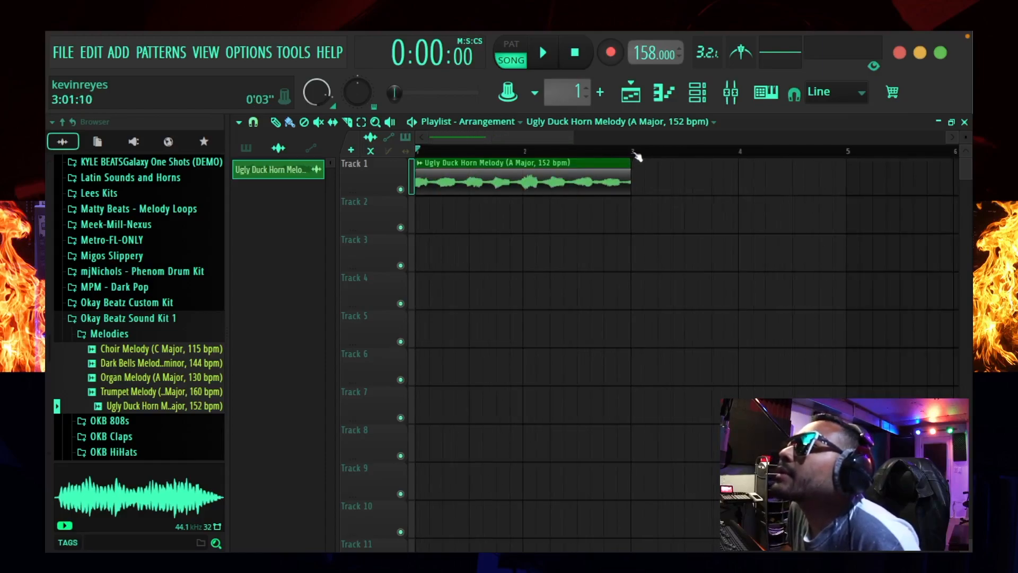
pyautogui.scroll(-3, 636, 155)
pyautogui.click(543, 52)
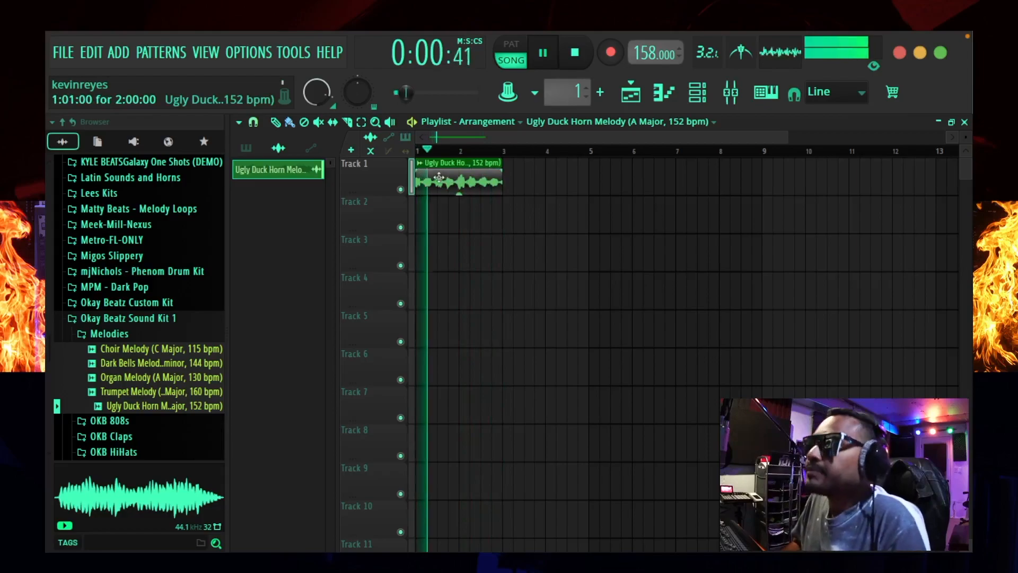
# - Stop playback and repeat the two-bar melody clip end to end along Track 1 until it fills 16 bars
pyautogui.keyDown('shift'); pyautogui.moveTo(439, 179); pyautogui.dragTo(523, 184); pyautogui.keyUp('shift')
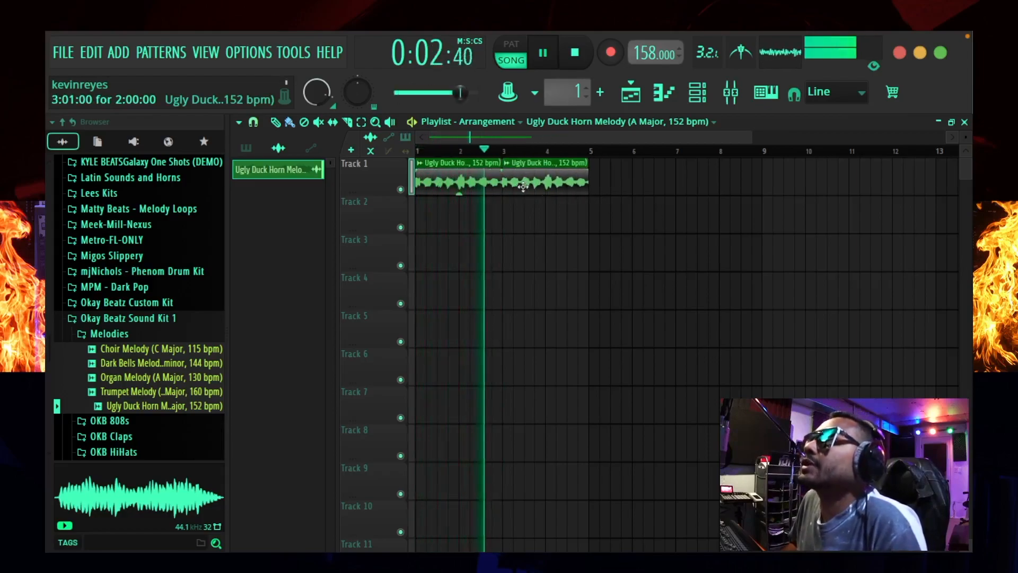
pyautogui.press('space')
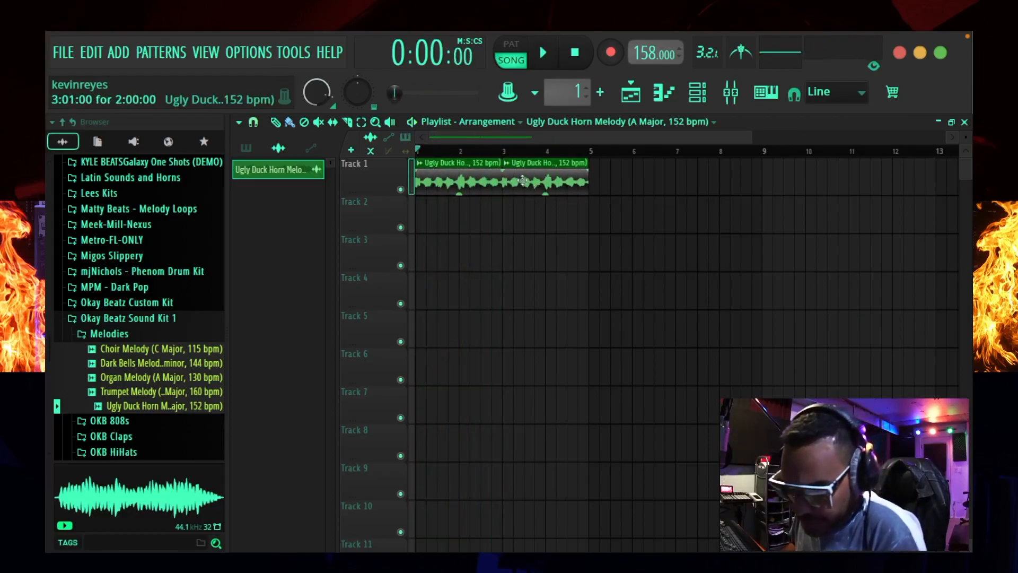
pyautogui.keyDown('shift'); pyautogui.moveTo(525, 181); pyautogui.dragTo(612, 182); pyautogui.keyUp('shift')
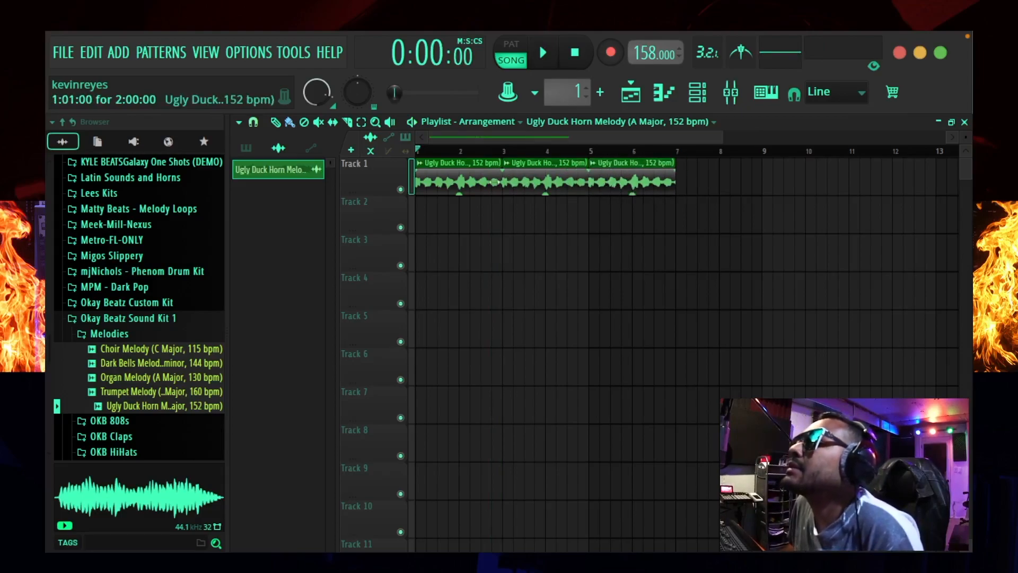
pyautogui.moveTo(726, 176); pyautogui.dragTo(879, 165)
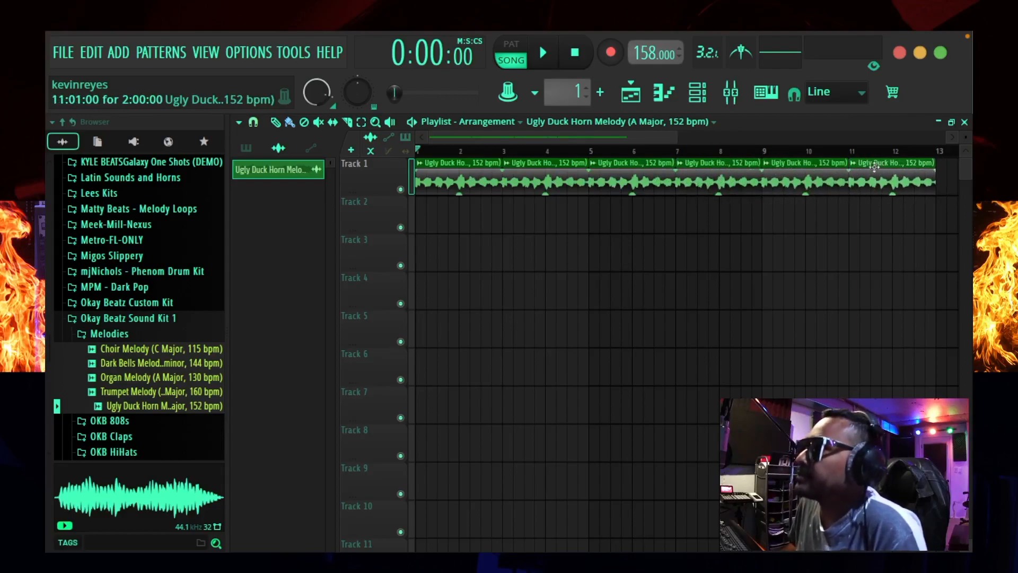
pyautogui.moveTo(649, 131); pyautogui.dragTo(881, 132)
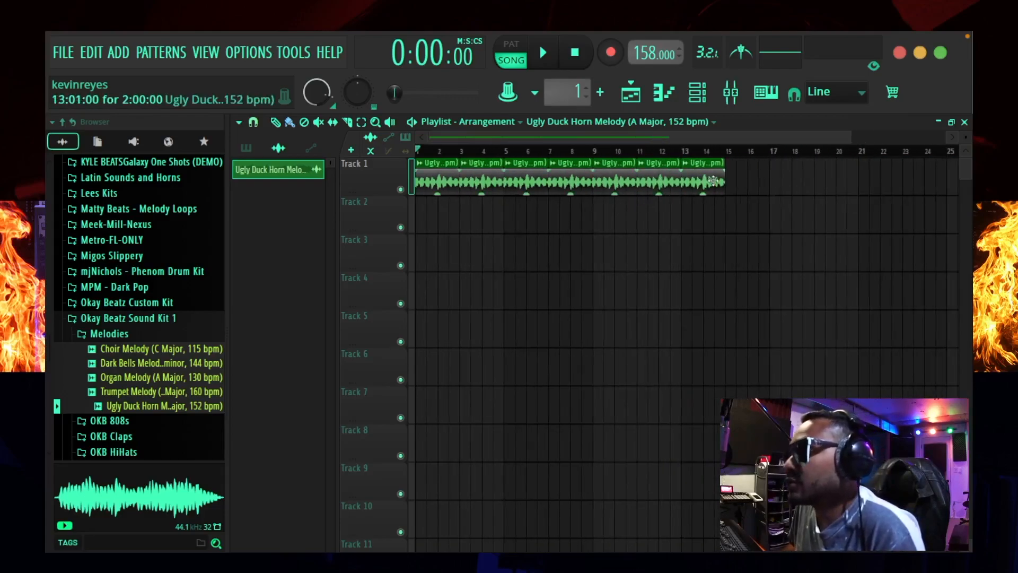
pyautogui.moveTo(702, 182); pyautogui.dragTo(747, 180)
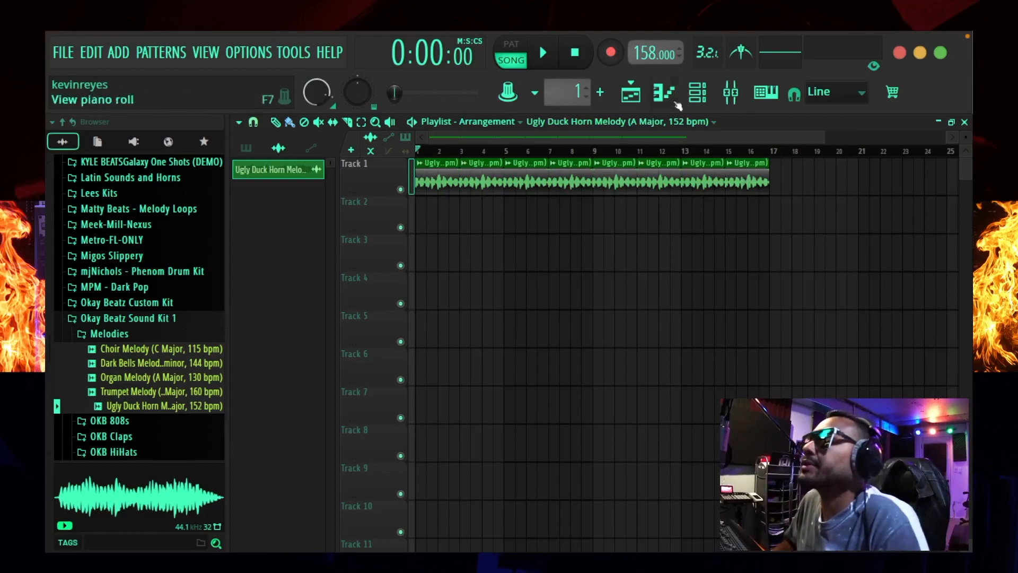
# - Load the Drip effect into slot 1 of the melody's mixer track and open Drip's preset manager
pyautogui.click(726, 98)
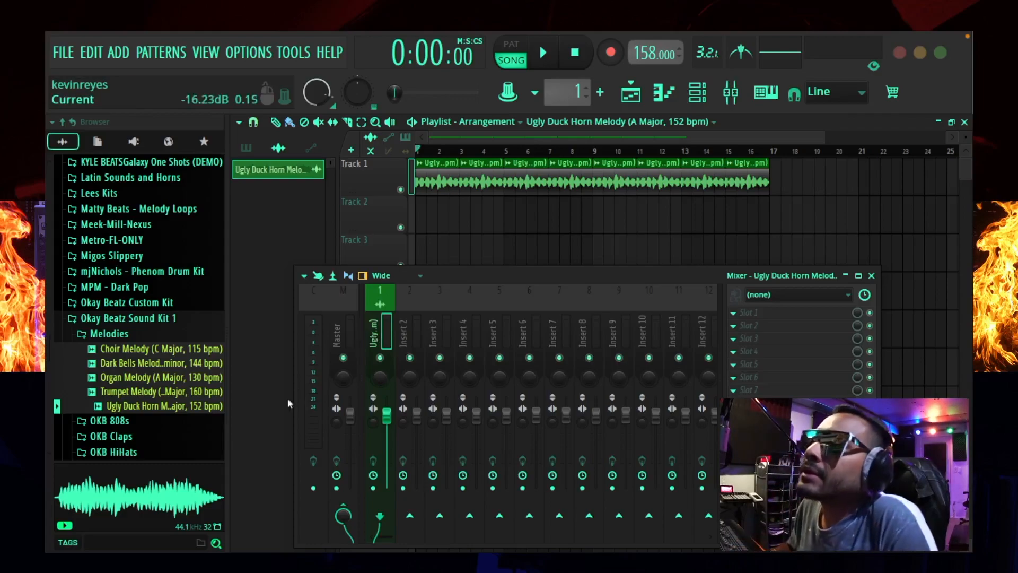
pyautogui.moveTo(481, 280); pyautogui.dragTo(487, 246)
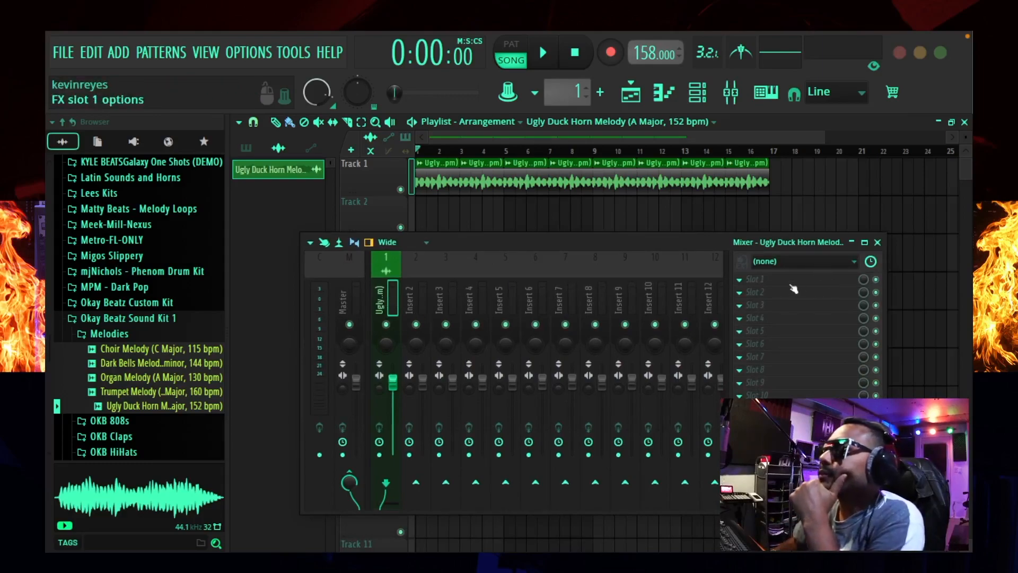
pyautogui.click(771, 280)
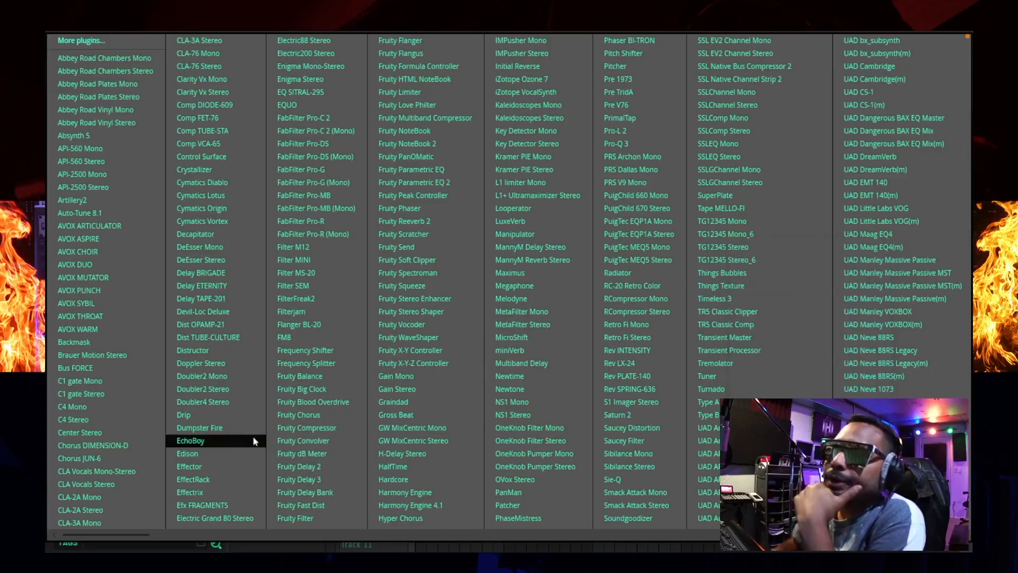
pyautogui.click(214, 416)
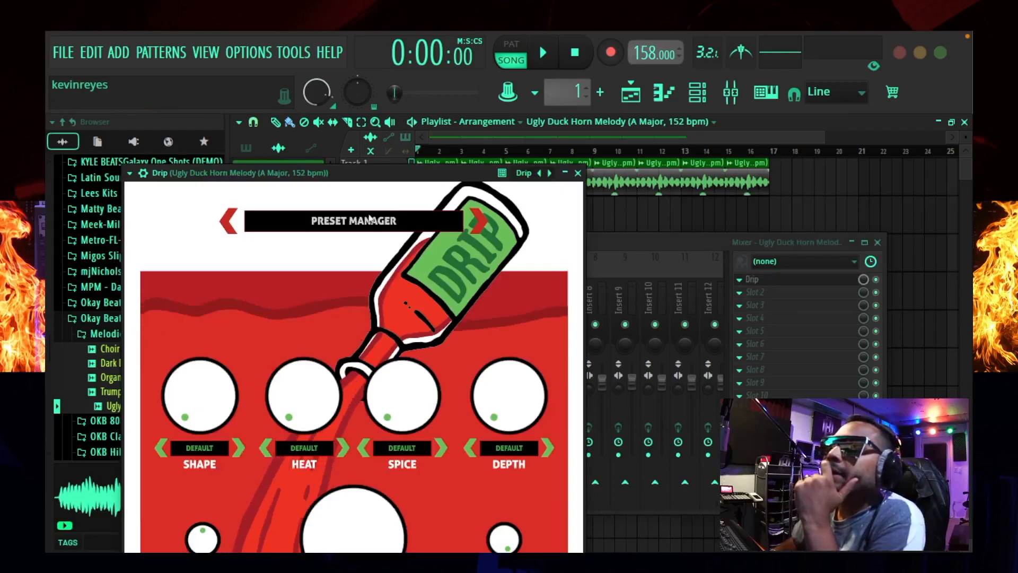
pyautogui.click(372, 218)
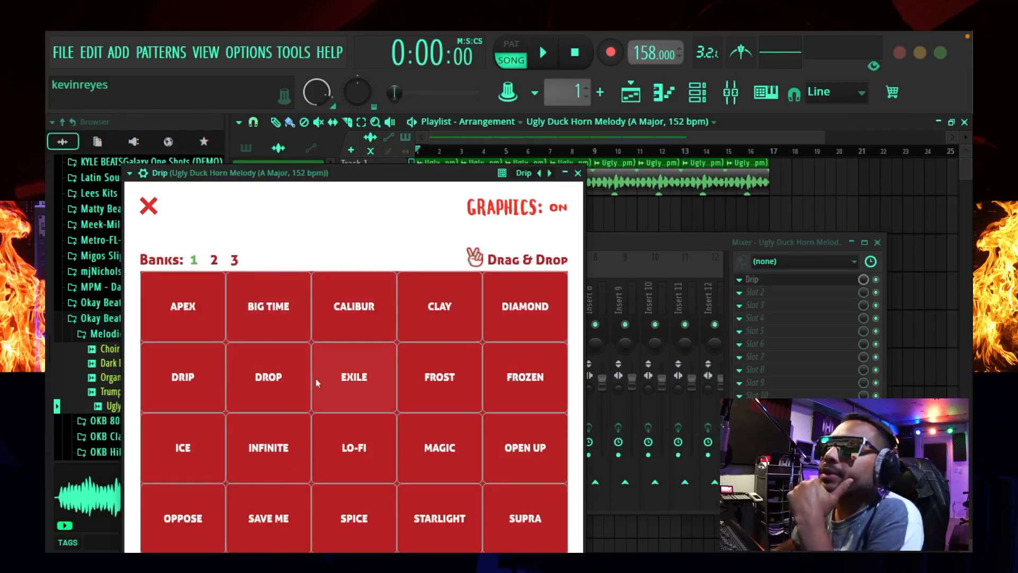
# - Load the Exile preset in Drip, play the arrangement with it and close the effect window
pyautogui.click(355, 378)
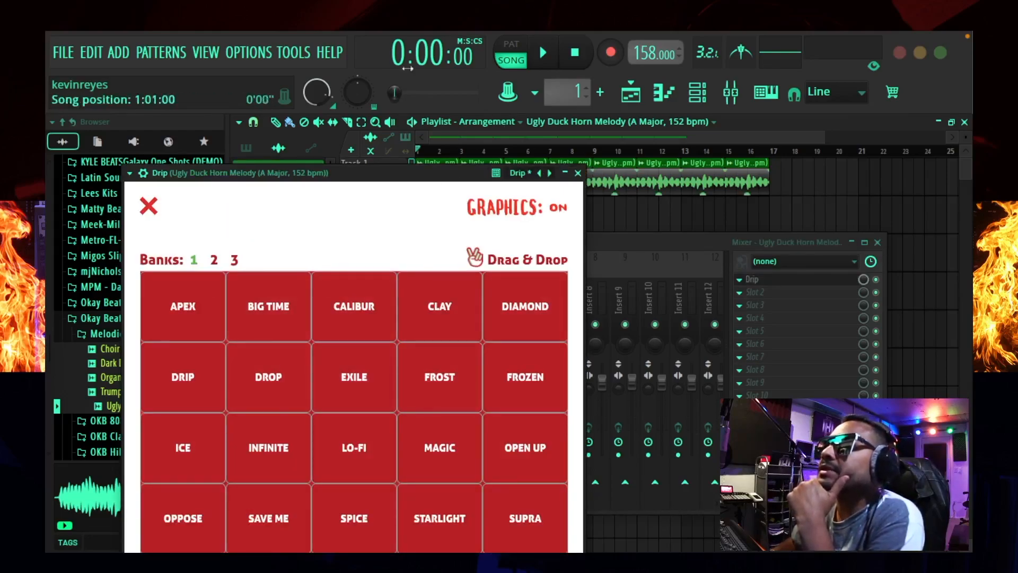
pyautogui.click(547, 54)
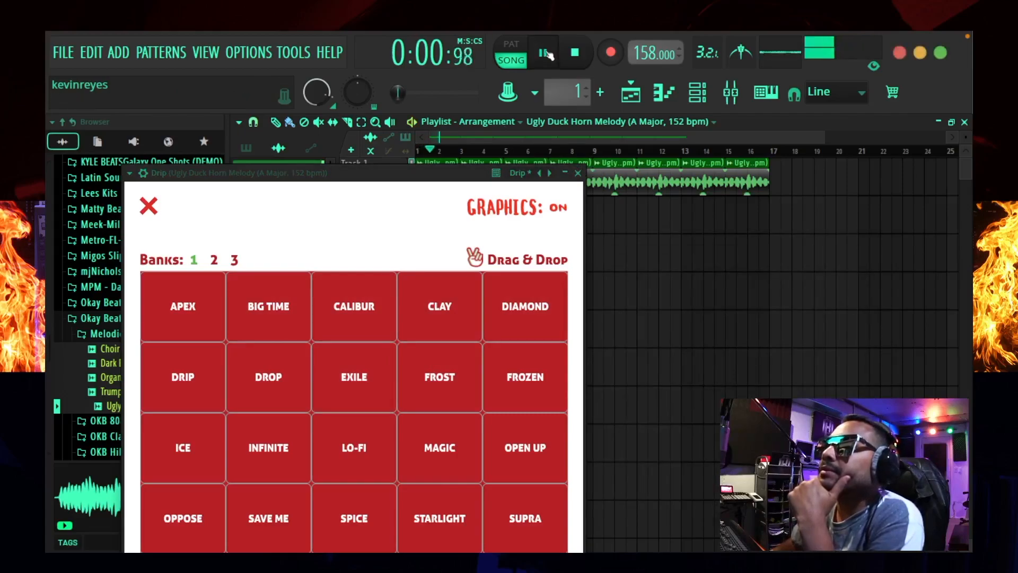
pyautogui.click(578, 174)
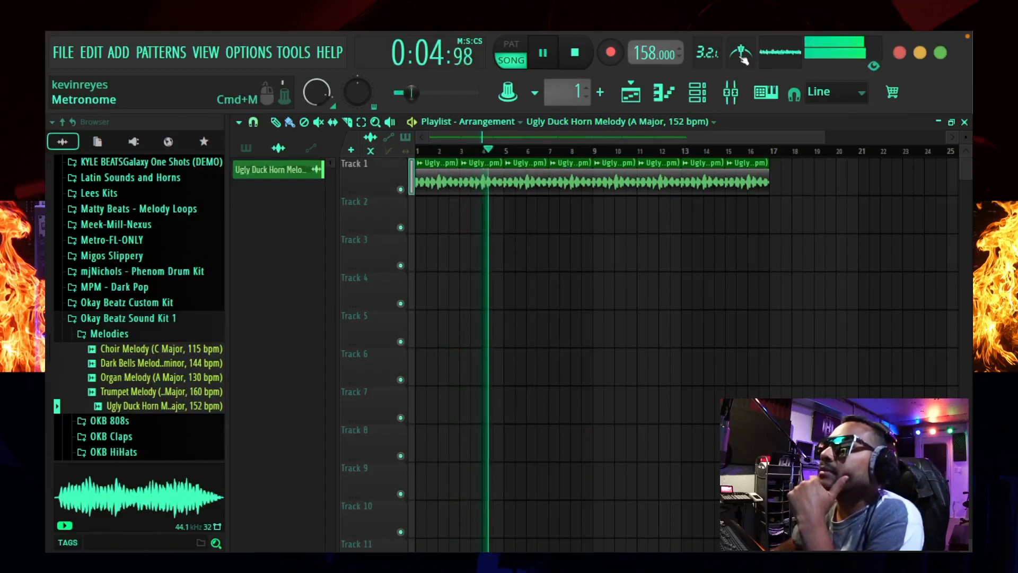
# - Load OneKnob Pumper Stereo into slot 2 of the melody's mixer track
pyautogui.click(732, 93)
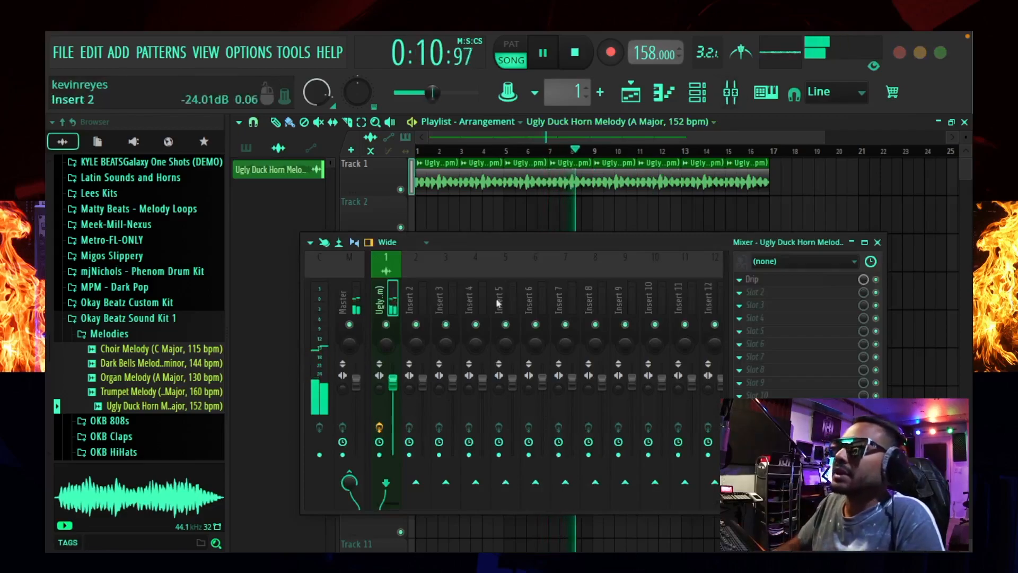
pyautogui.click(763, 301)
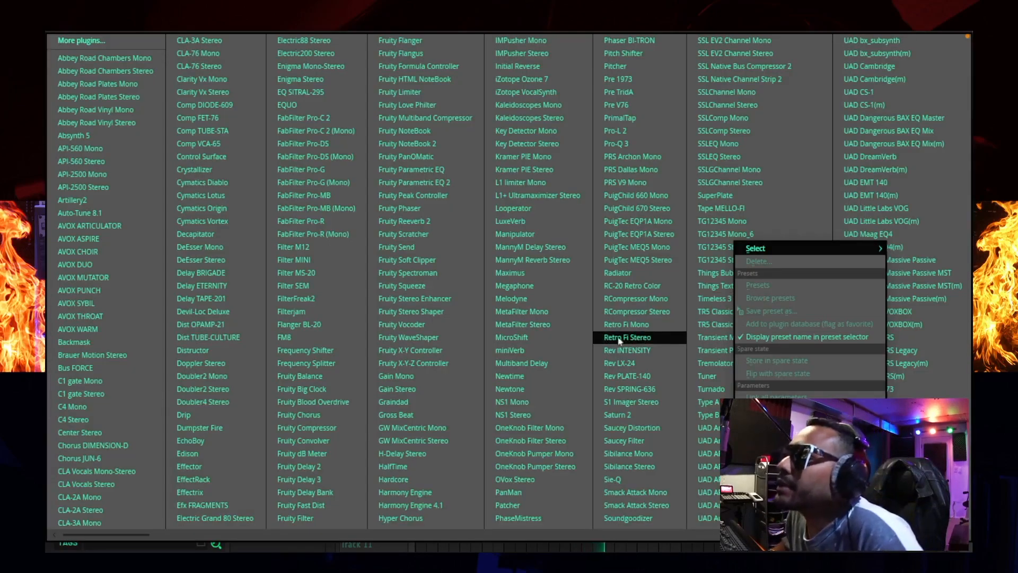
pyautogui.scroll(-1, 648, 344)
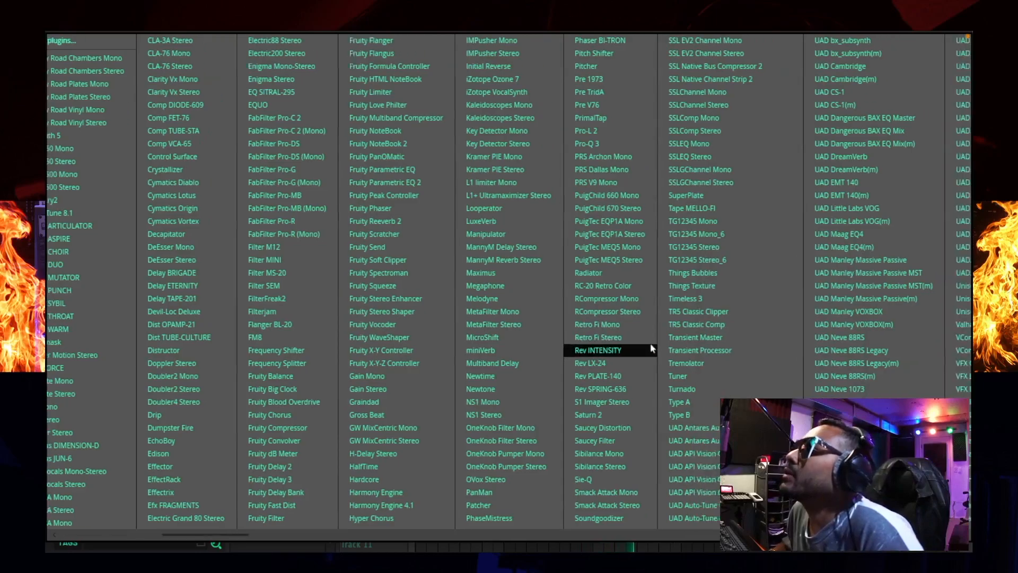
pyautogui.scroll(-1, 651, 348)
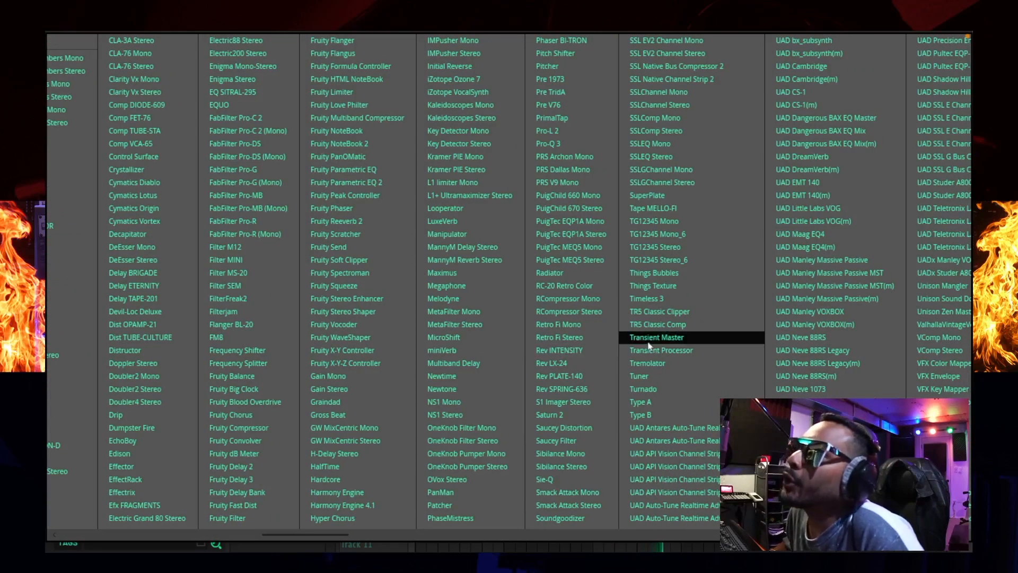
pyautogui.scroll(-1, 633, 351)
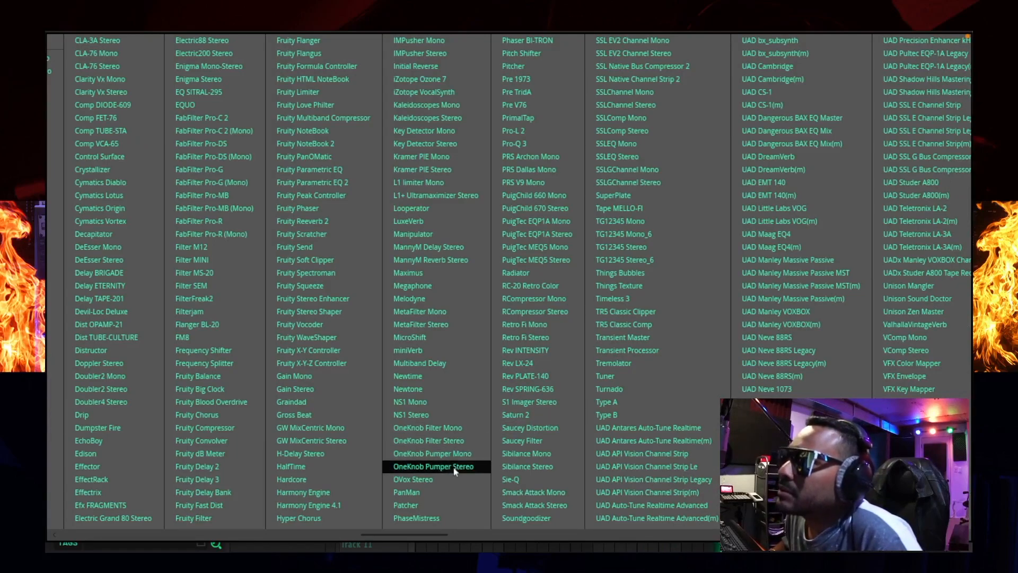
pyautogui.click(434, 466)
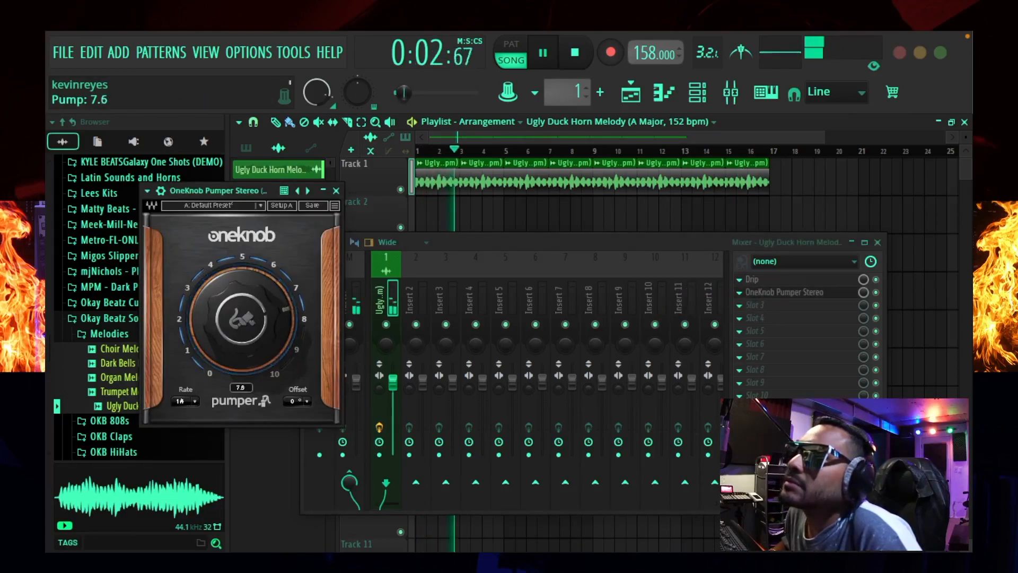
# - Set the Pumper's offset to 90°, replay the arrangement from the start and close the effect window
pyautogui.click(308, 402)
pyautogui.click(309, 403)
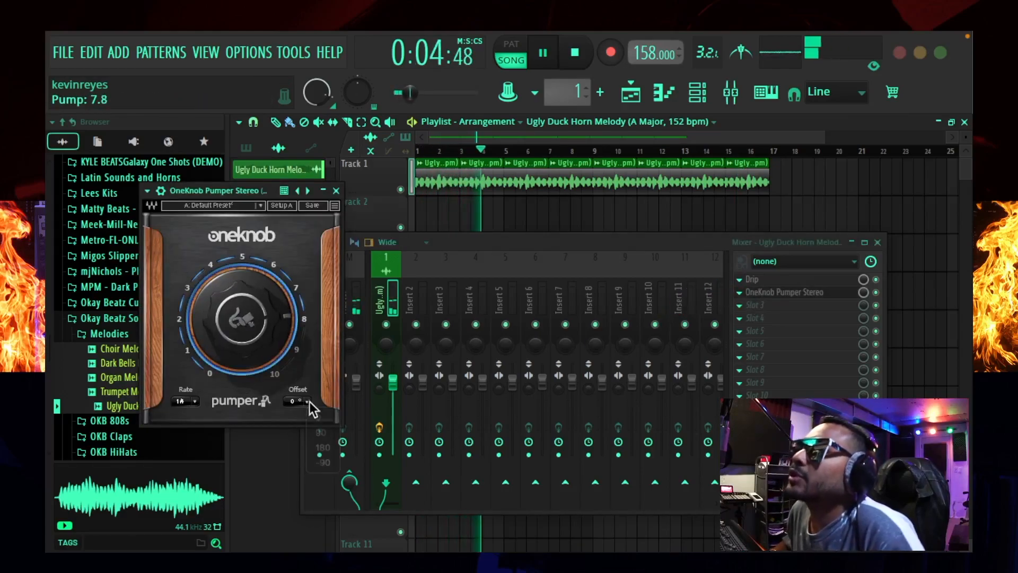
pyautogui.click(308, 401)
pyautogui.click(320, 434)
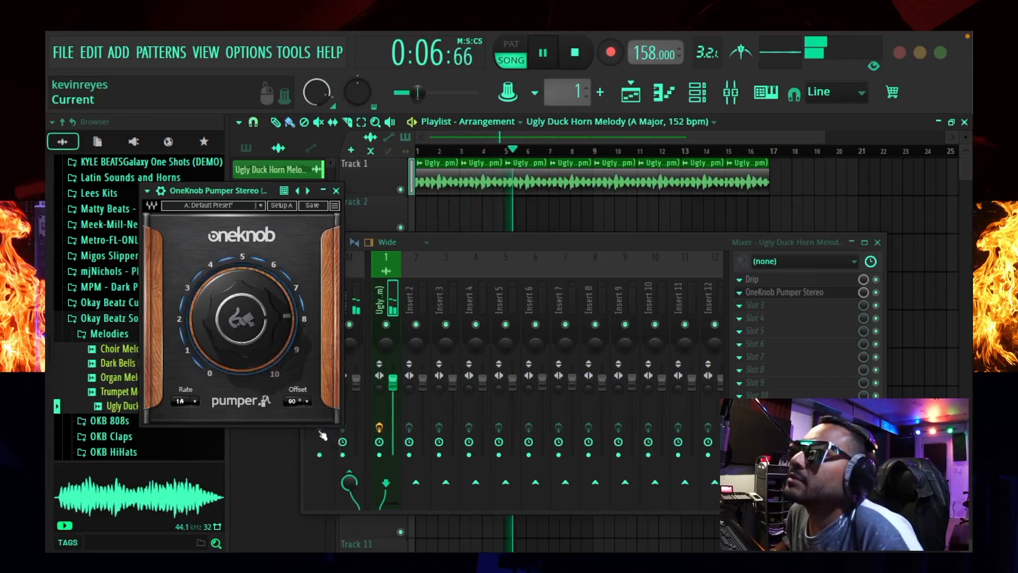
pyautogui.press('space')
pyautogui.press('space')
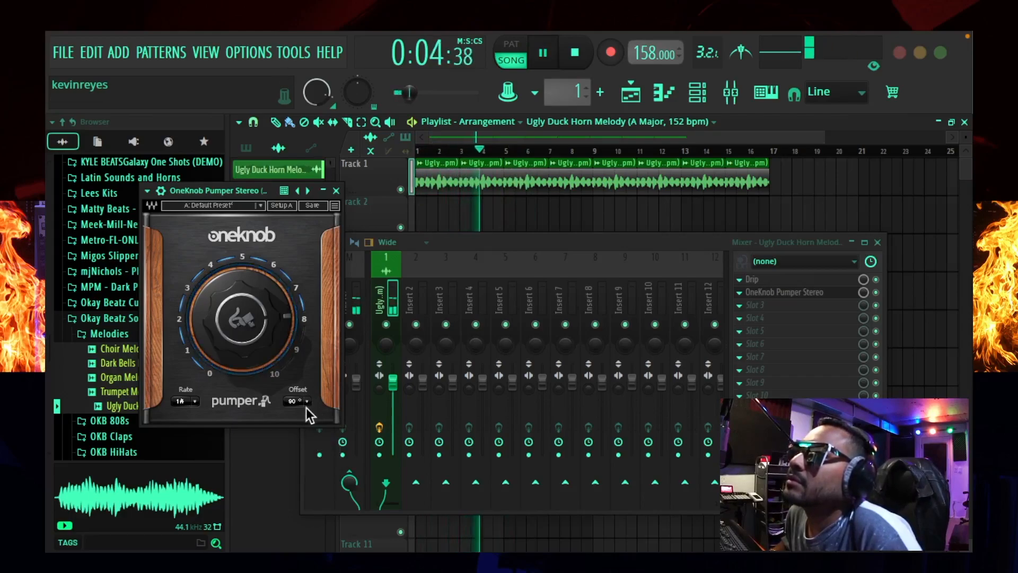
pyautogui.click(336, 190)
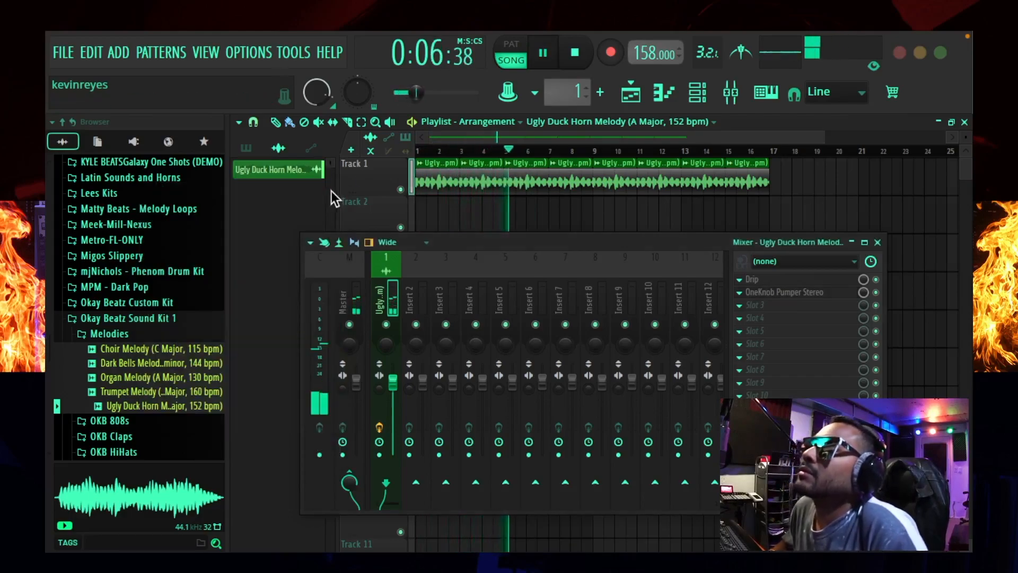
# - Stop playback, lower the melody mixer track's volume slightly and close the mixer
pyautogui.press('space')
pyautogui.moveTo(393, 380); pyautogui.dragTo(393, 386)
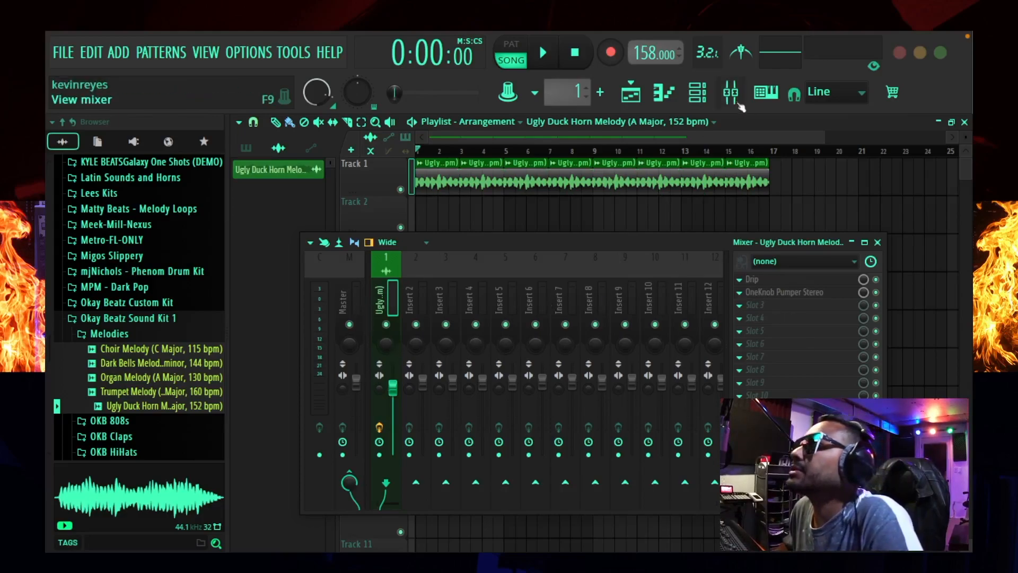
pyautogui.click(878, 242)
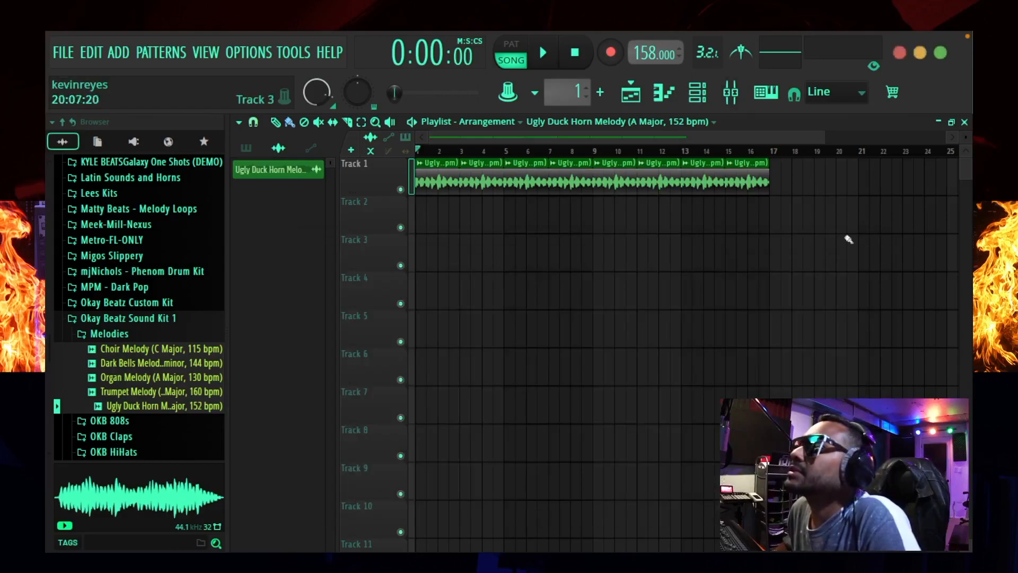
# - Load the Graindad effect into slot 3 of the melody's mixer track
pyautogui.click(730, 95)
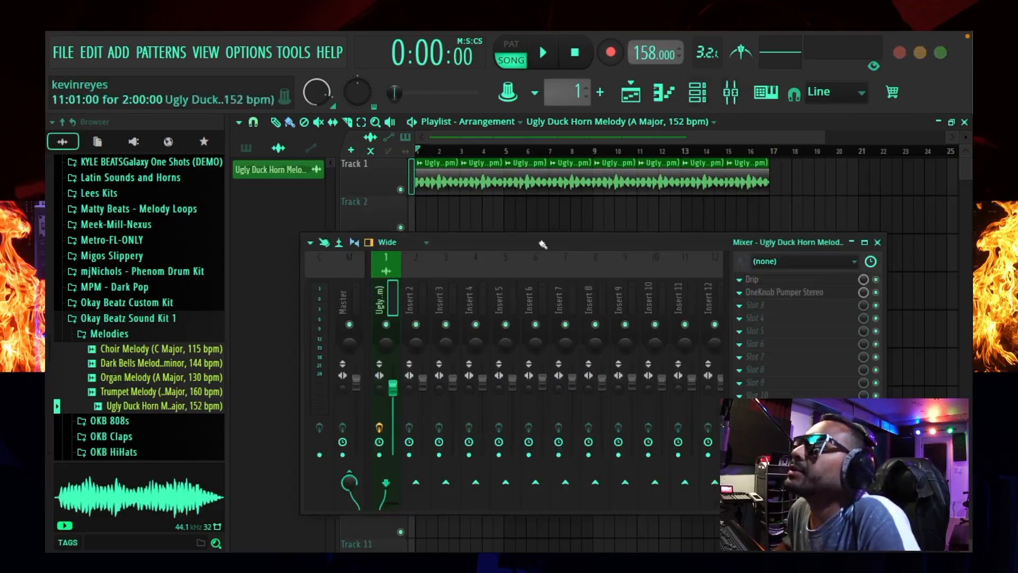
pyautogui.click(790, 306)
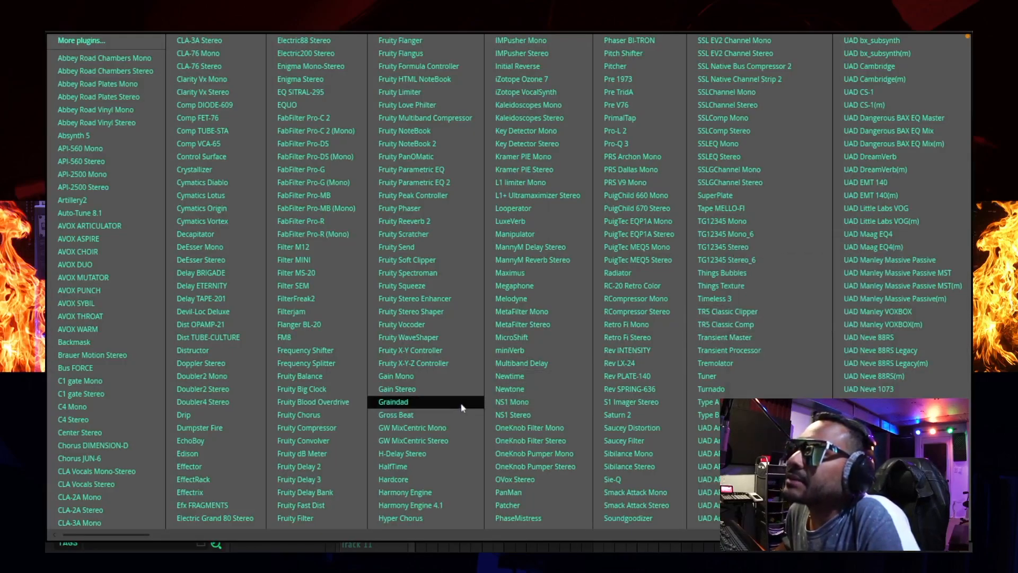
pyautogui.click(415, 404)
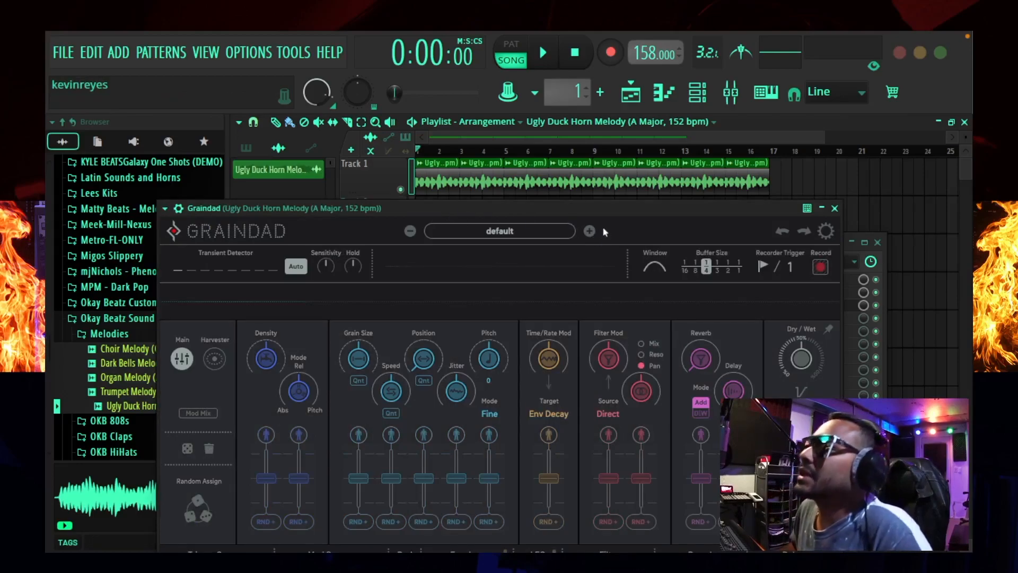
# - Play the arrangement and step forward through Graindad's presets until Euro Freeze is loaded
pyautogui.click(544, 55)
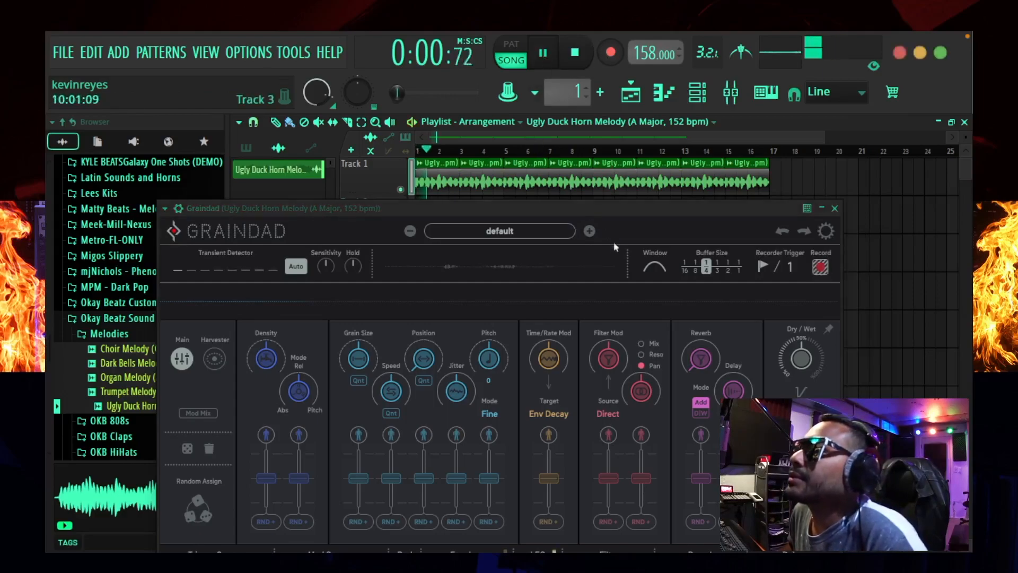
pyautogui.click(587, 231)
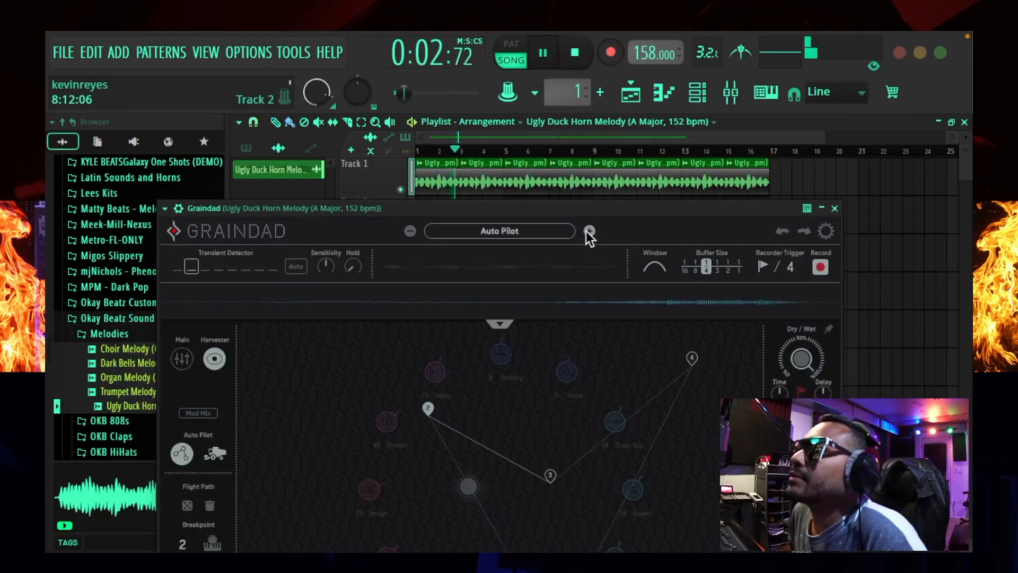
pyautogui.click(587, 231)
pyautogui.click(586, 231)
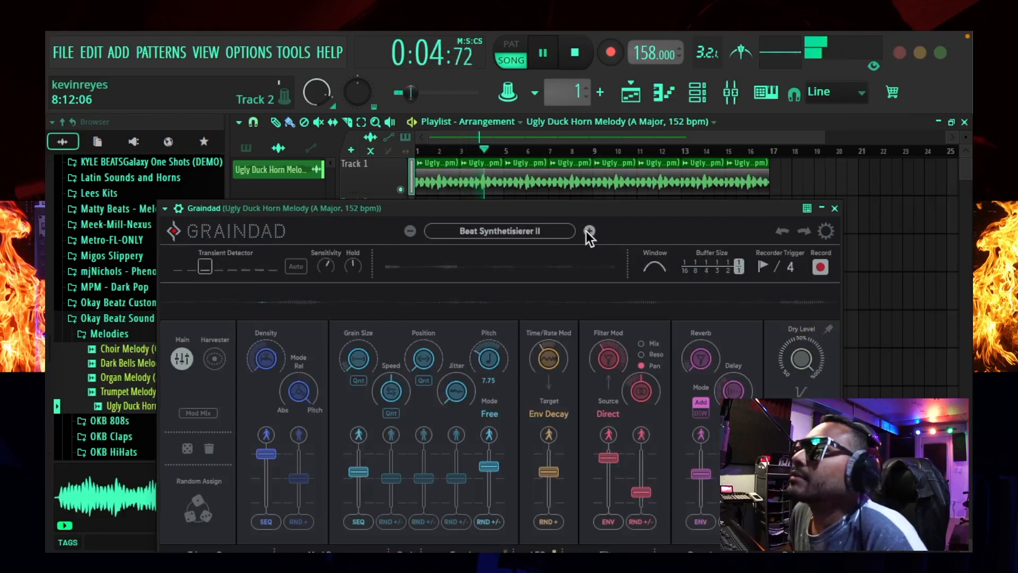
pyautogui.click(586, 231)
pyautogui.click(587, 231)
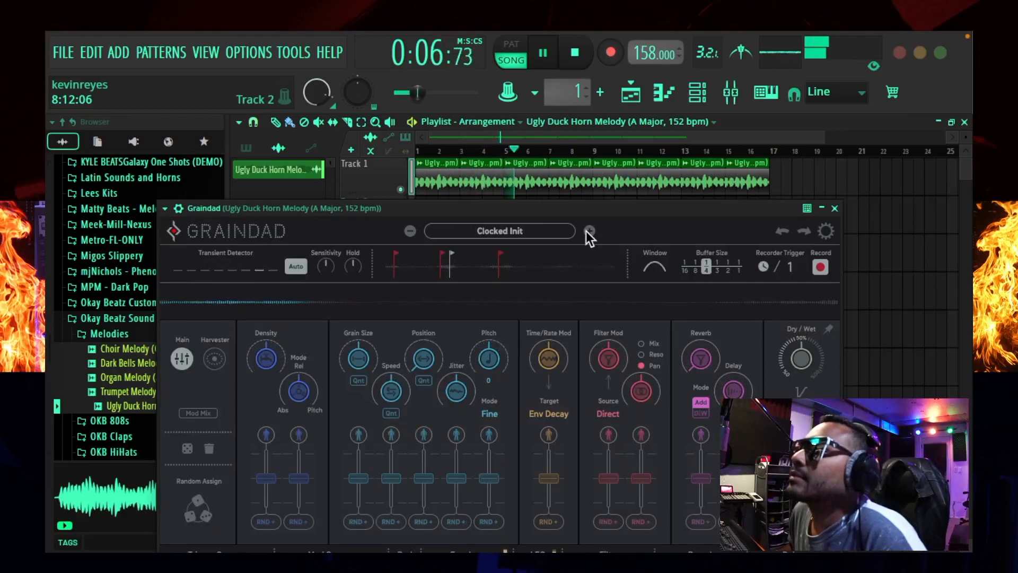
pyautogui.click(587, 231)
pyautogui.click(587, 232)
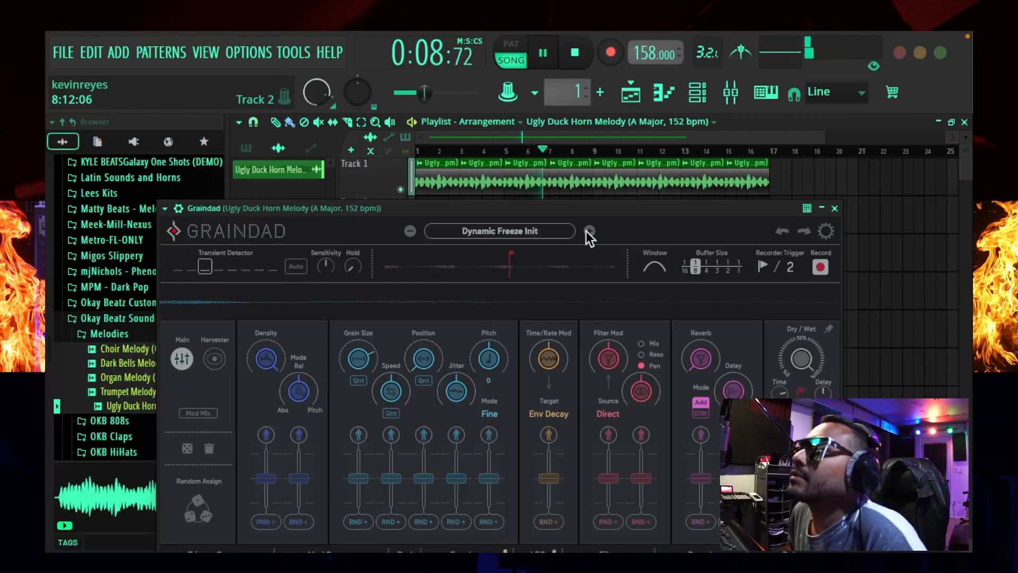
pyautogui.click(586, 231)
pyautogui.click(587, 232)
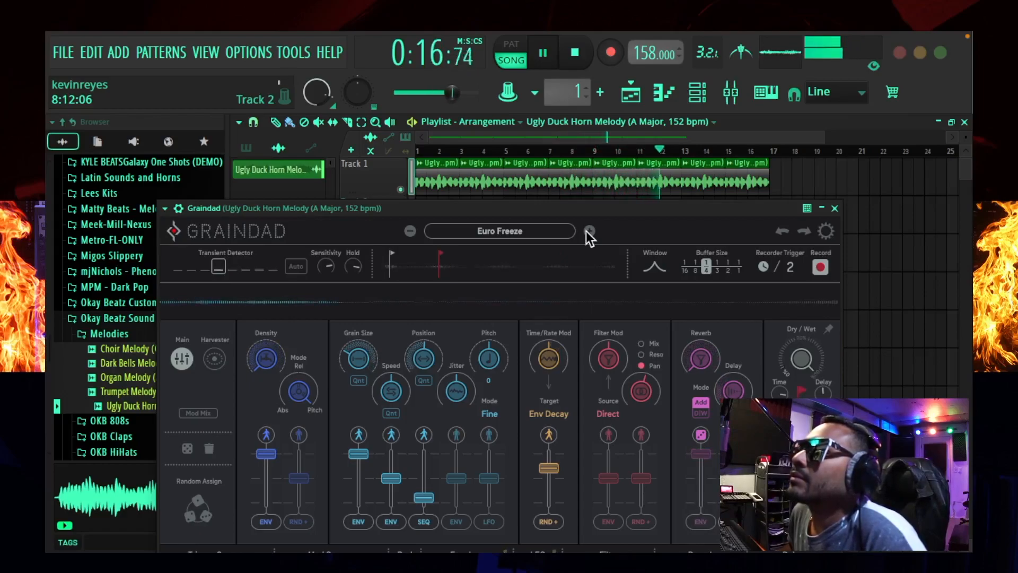
# - Replay the arrangement from the start with Graindad applied, close its window and stop playback
pyautogui.press('space')
pyautogui.press('space')
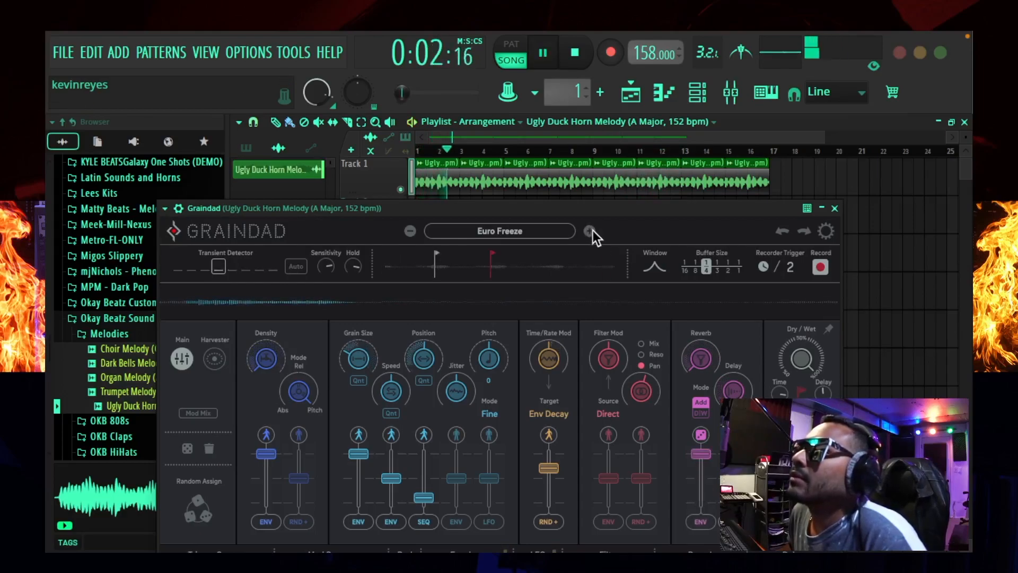
pyautogui.click(834, 207)
pyautogui.press('space')
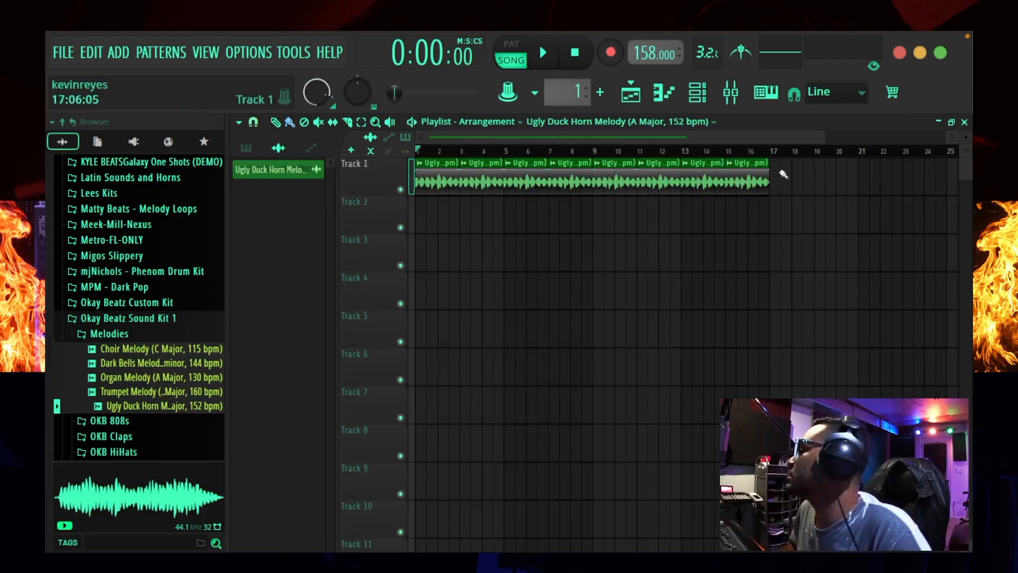
# - Add a Mellotron V instrument to the channel rack and move its window clear of the transport controls
pyautogui.click(731, 95)
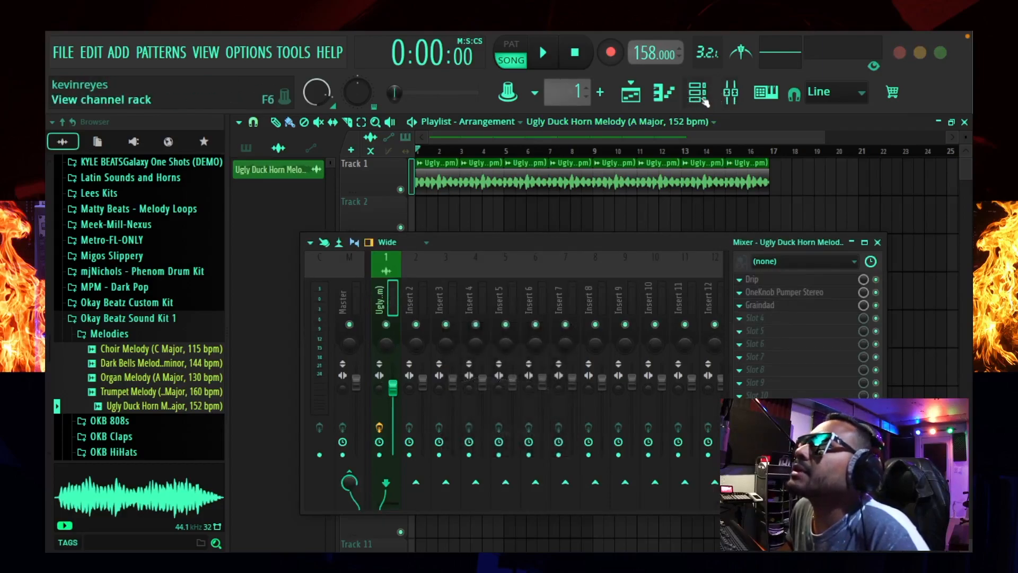
pyautogui.click(728, 100)
pyautogui.click(697, 93)
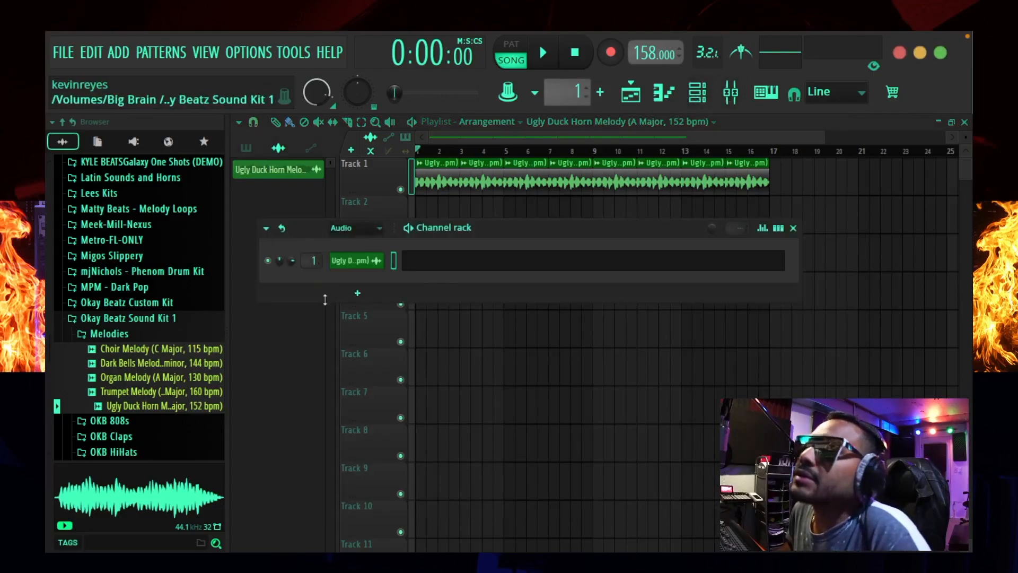
pyautogui.click(358, 293)
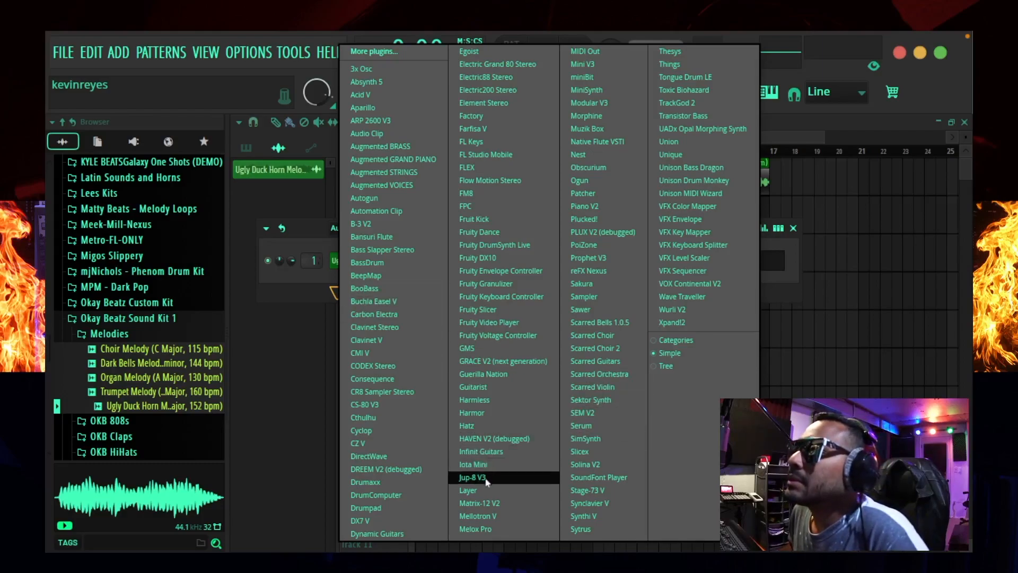
pyautogui.click(489, 520)
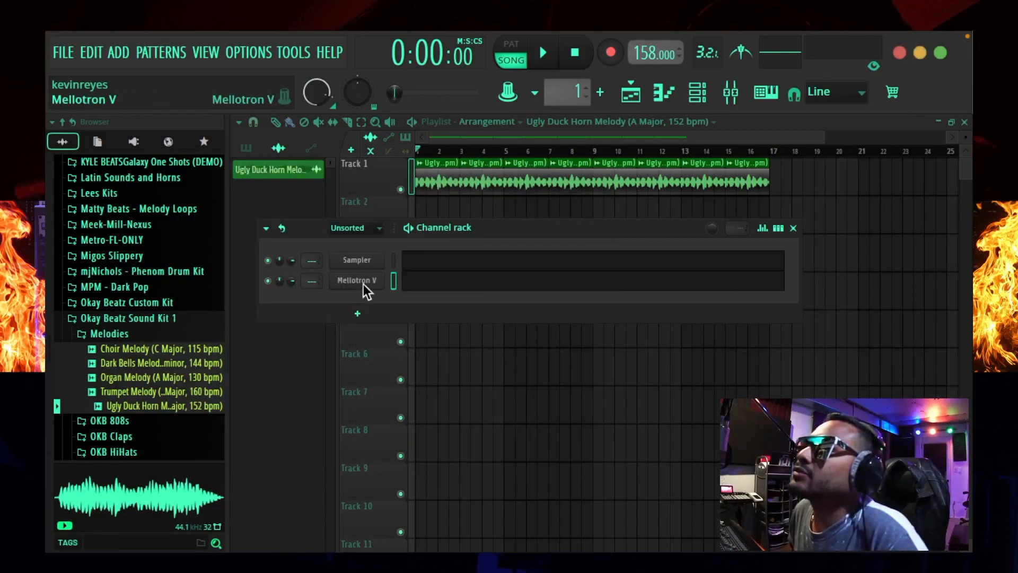
pyautogui.click(364, 282)
pyautogui.moveTo(452, 157); pyautogui.dragTo(571, 136)
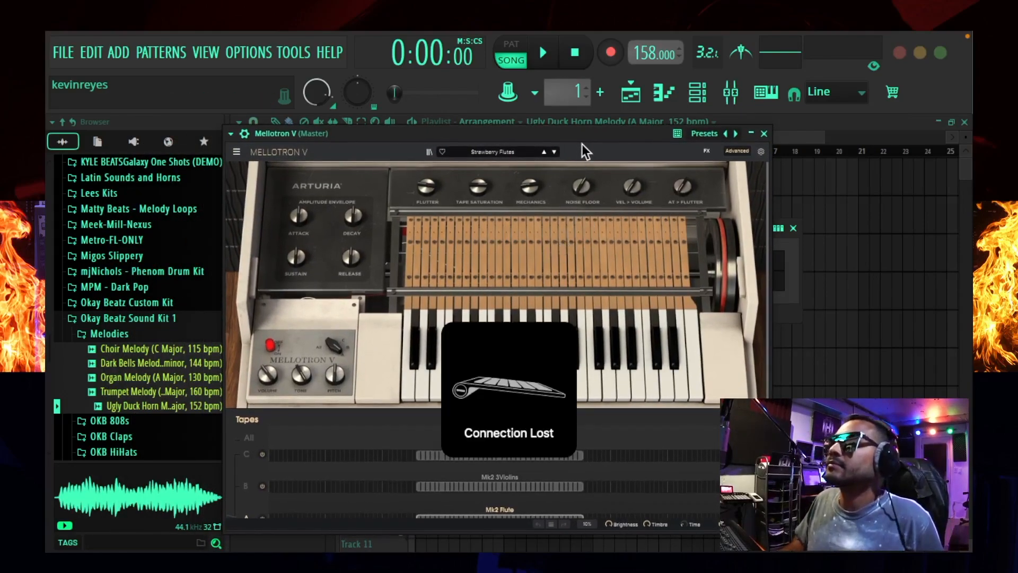
pyautogui.moveTo(625, 137); pyautogui.dragTo(657, 173)
# - Audition several notes on Mellotron V's keyboard with the Stereo Strings preset
pyautogui.click(609, 428)
pyautogui.click(600, 429)
pyautogui.click(584, 428)
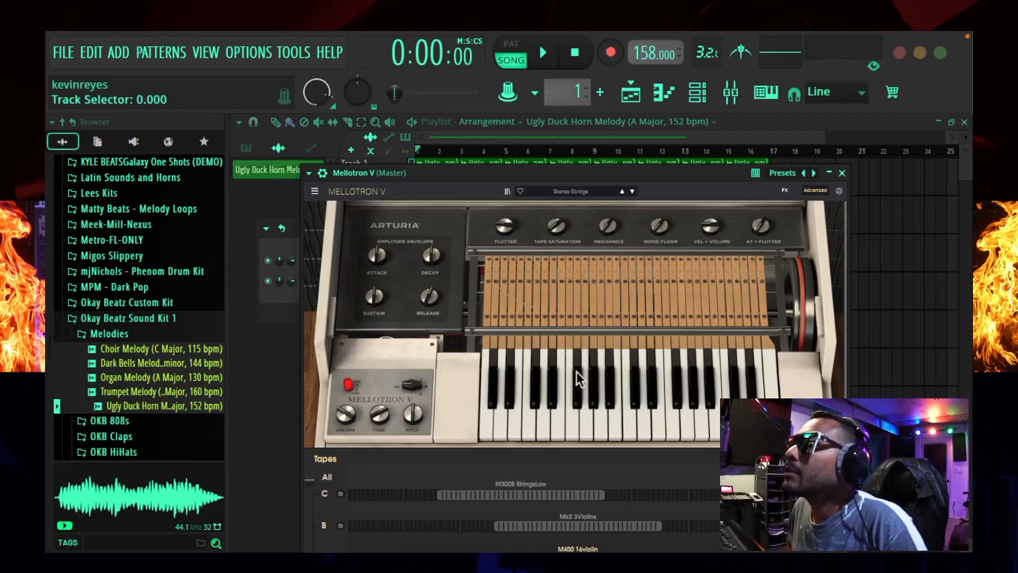
pyautogui.click(589, 434)
pyautogui.click(625, 429)
pyautogui.click(616, 428)
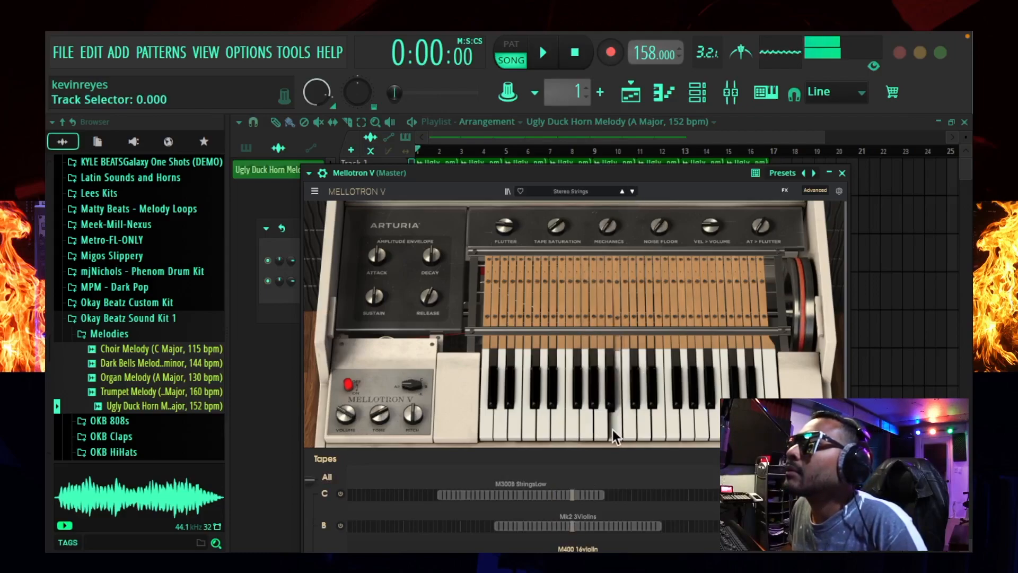
pyautogui.click(600, 432)
# - Switch Mellotron V to the Winal Frontier preset, audition a few notes and start playing the arrangement
pyautogui.click(633, 190)
pyautogui.click(634, 190)
pyautogui.click(633, 190)
pyautogui.click(634, 190)
pyautogui.click(570, 417)
pyautogui.click(603, 415)
pyautogui.click(628, 419)
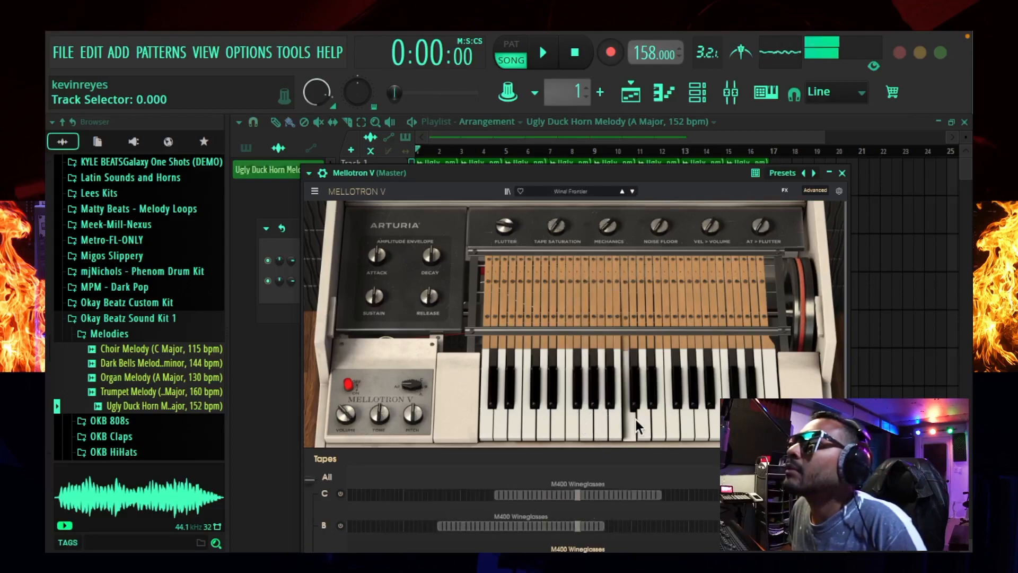
pyautogui.click(546, 52)
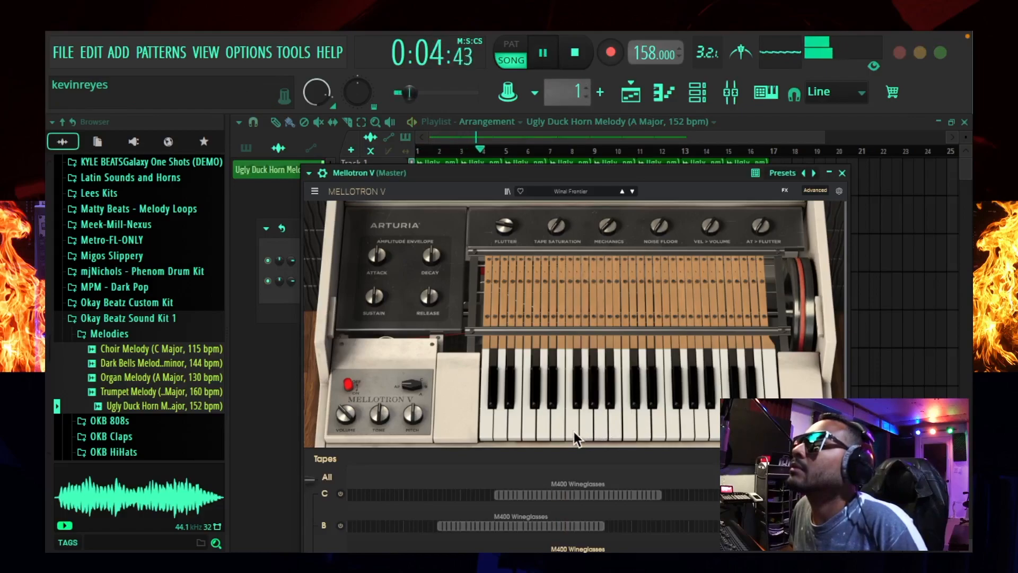
# - Close Mellotron V's window, open its piano roll and audition notes against the playing loop
pyautogui.click(598, 431)
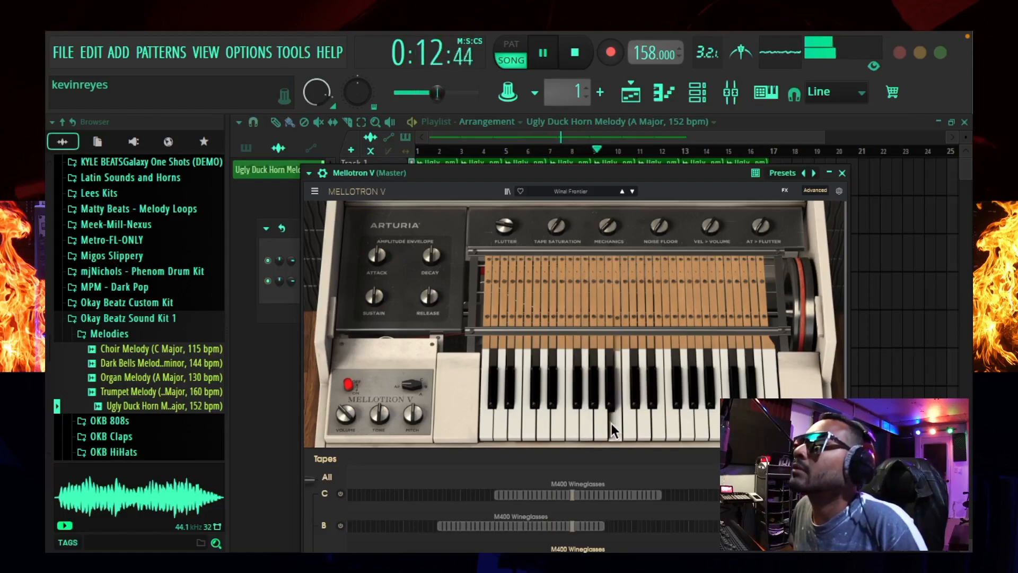
pyautogui.click(843, 174)
pyautogui.click(438, 281)
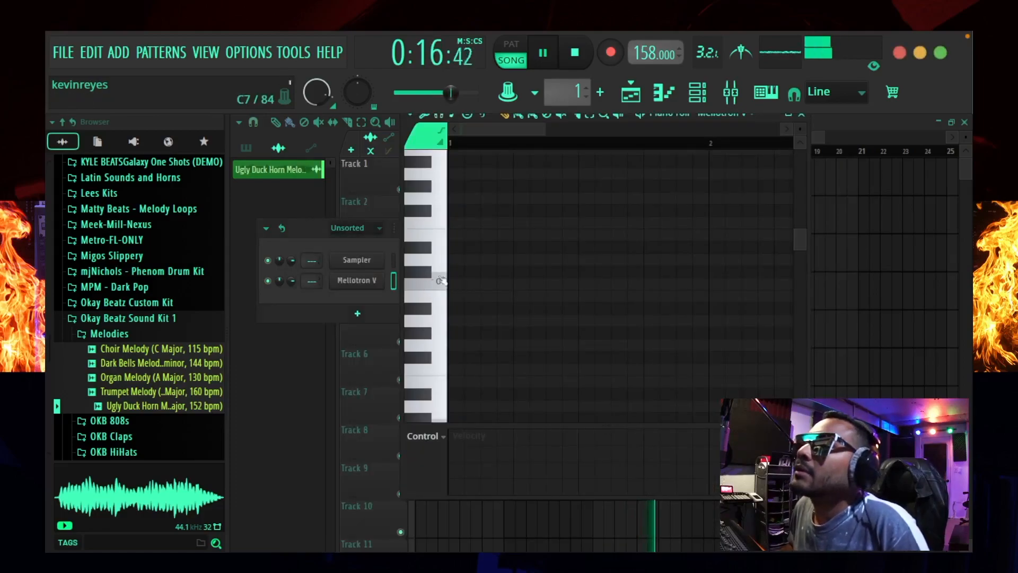
pyautogui.click(437, 259)
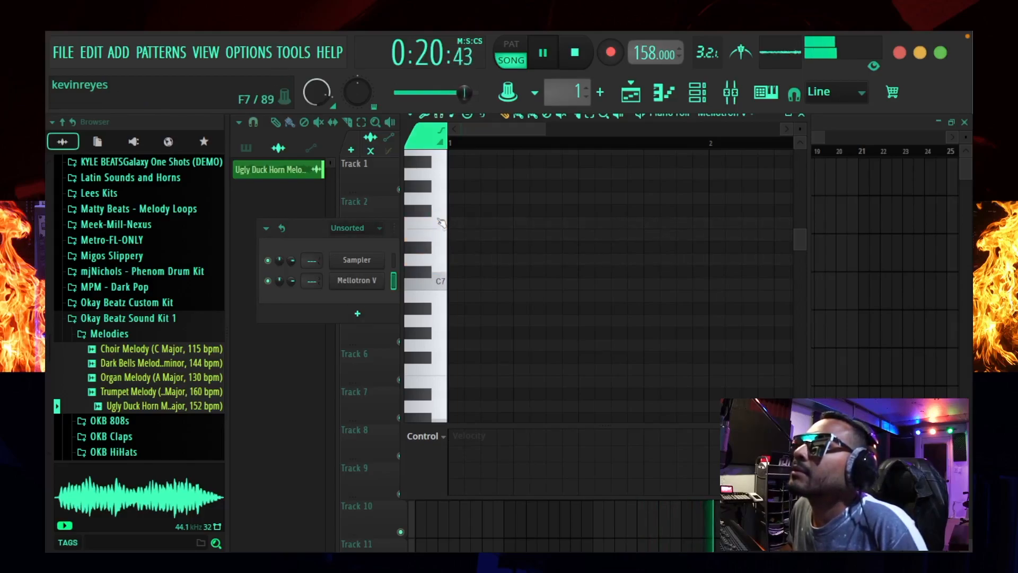
# - Draw short C5, B4, A4 and G4 notes on the four beats of bar 1 in Mellotron V's piano roll
pyautogui.scroll(-5, 436, 359)
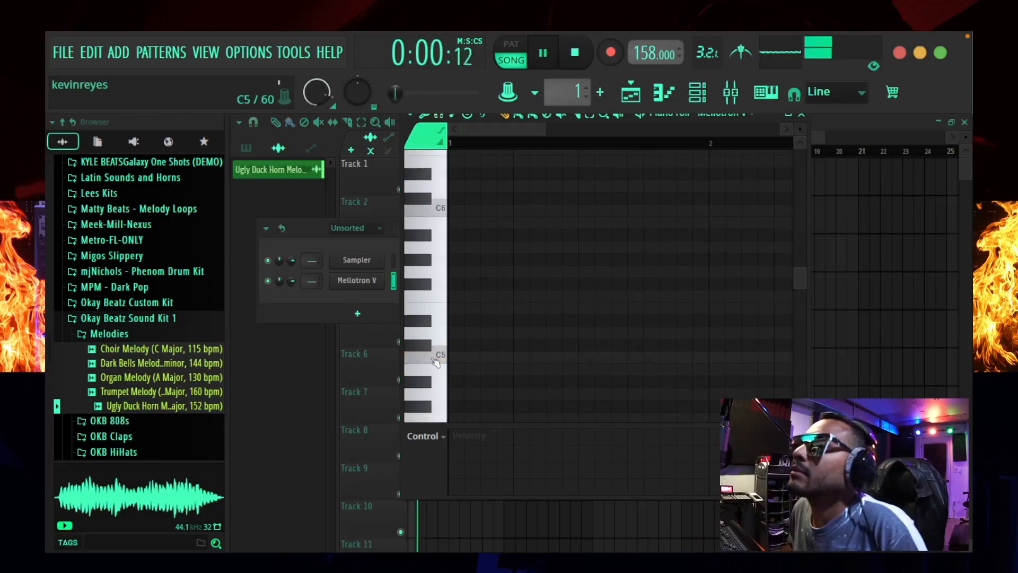
pyautogui.click(454, 358)
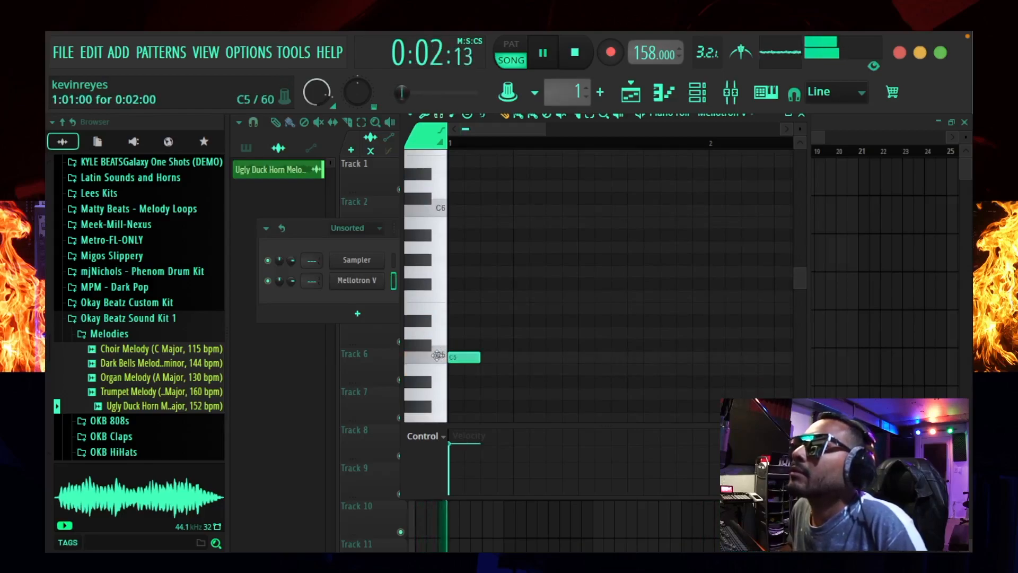
pyautogui.click(444, 375)
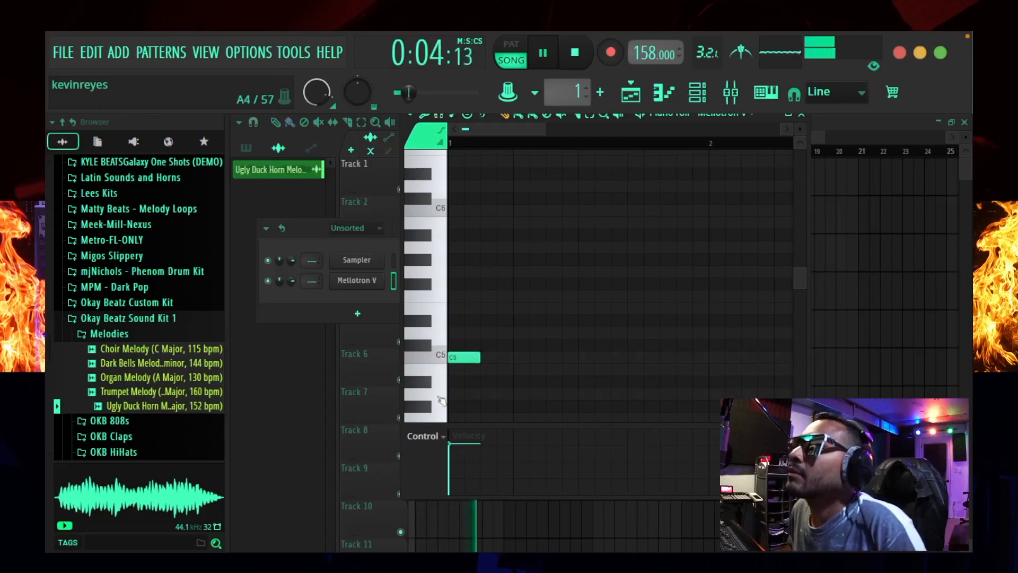
pyautogui.scroll(-2, 440, 401)
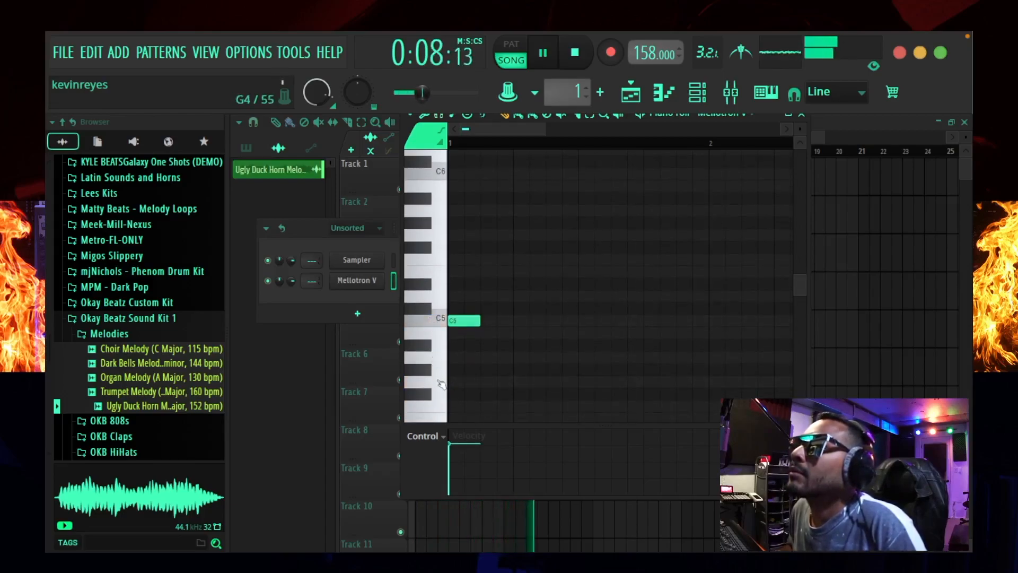
pyautogui.click(438, 358)
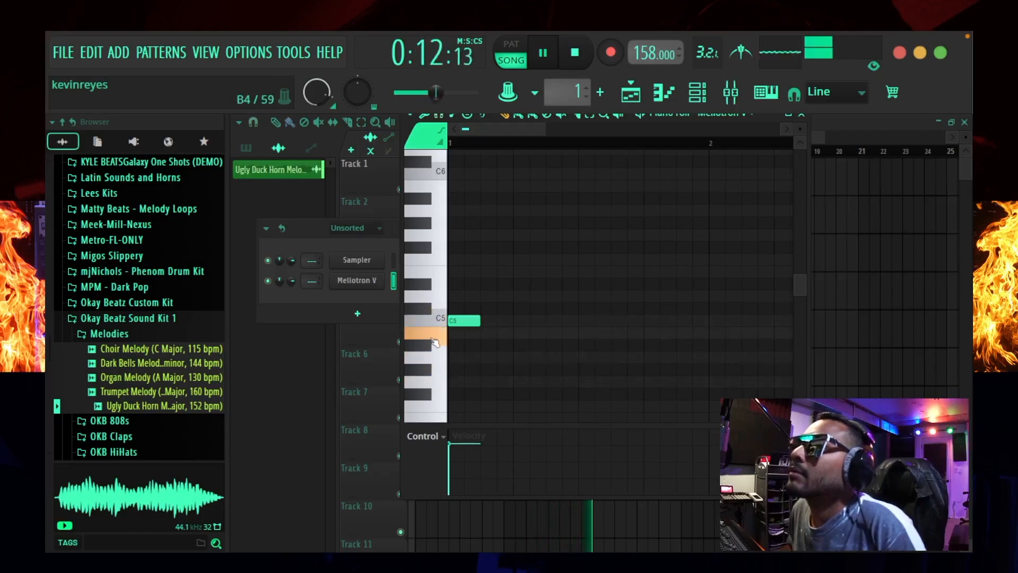
pyautogui.click(517, 334)
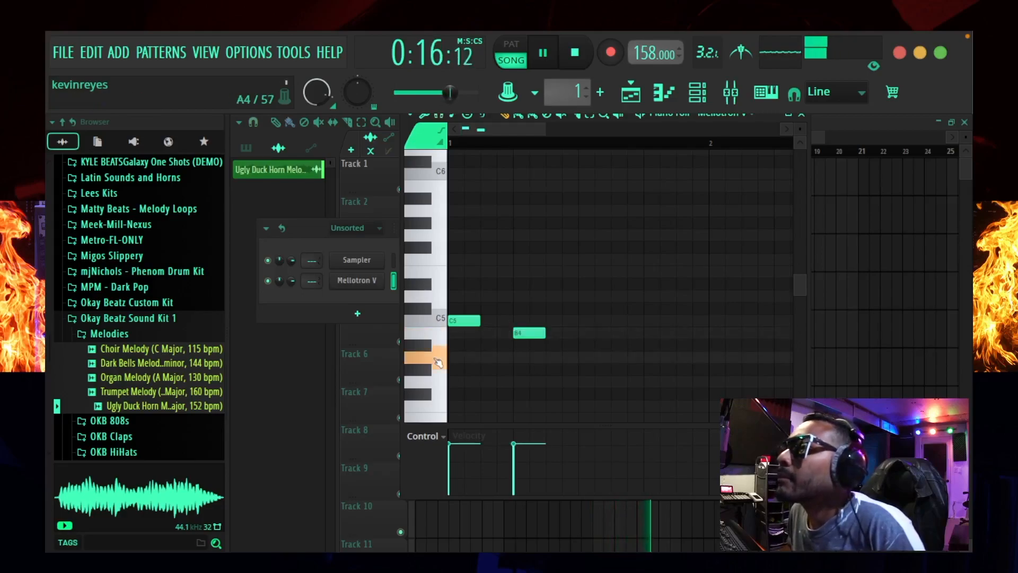
pyautogui.click(579, 357)
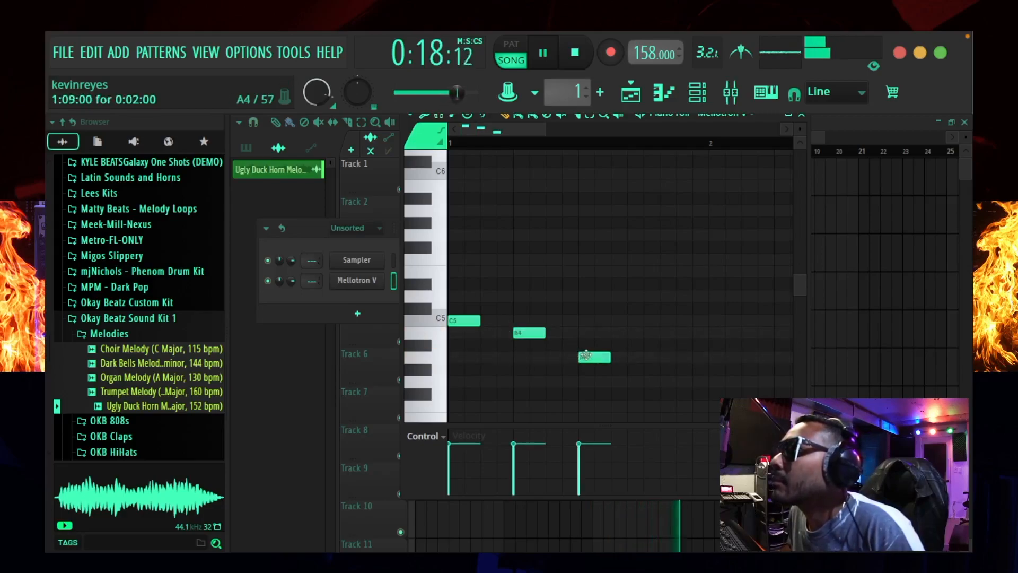
pyautogui.click(430, 387)
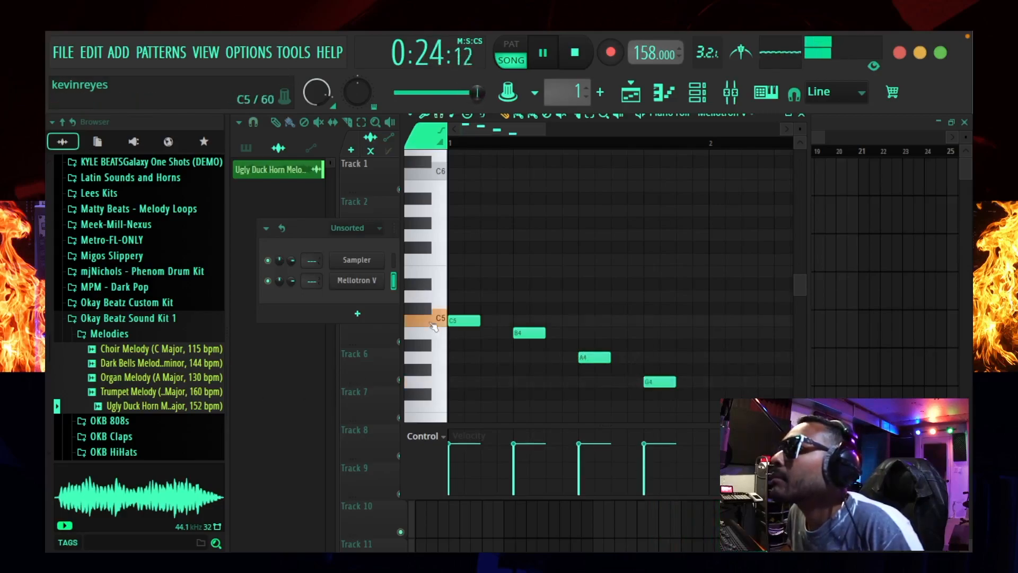
# - Add short C5, A4 and C5 notes on the first three beats of bar 2, and play the pattern on its own
pyautogui.click(712, 323)
pyautogui.click(441, 357)
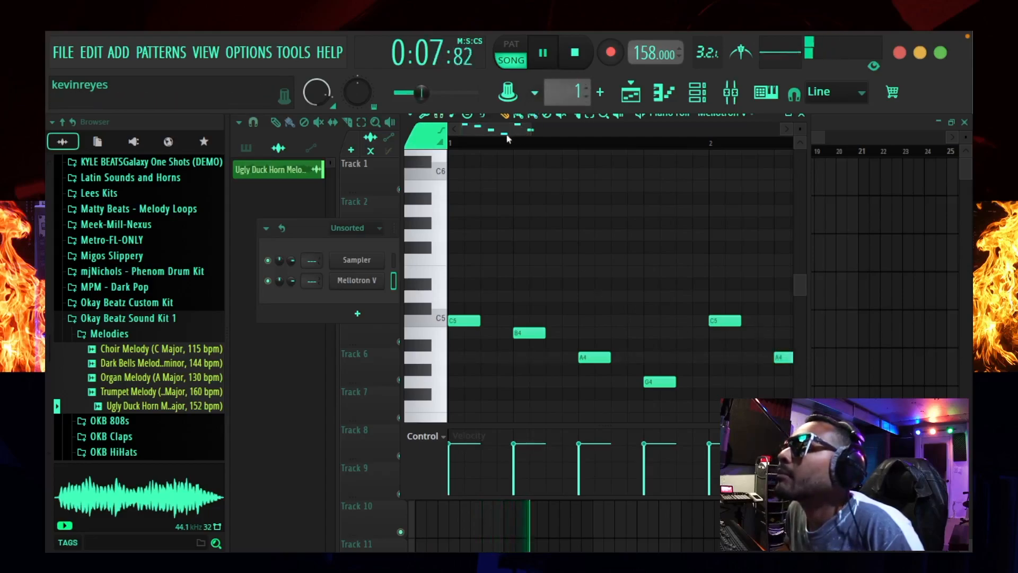
pyautogui.moveTo(523, 126); pyautogui.dragTo(600, 130)
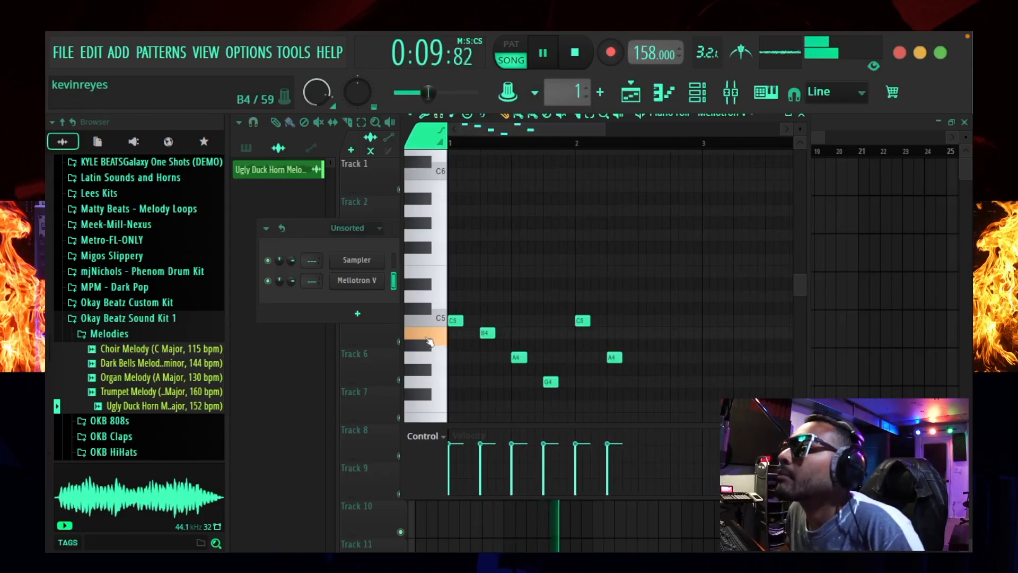
pyautogui.click(439, 321)
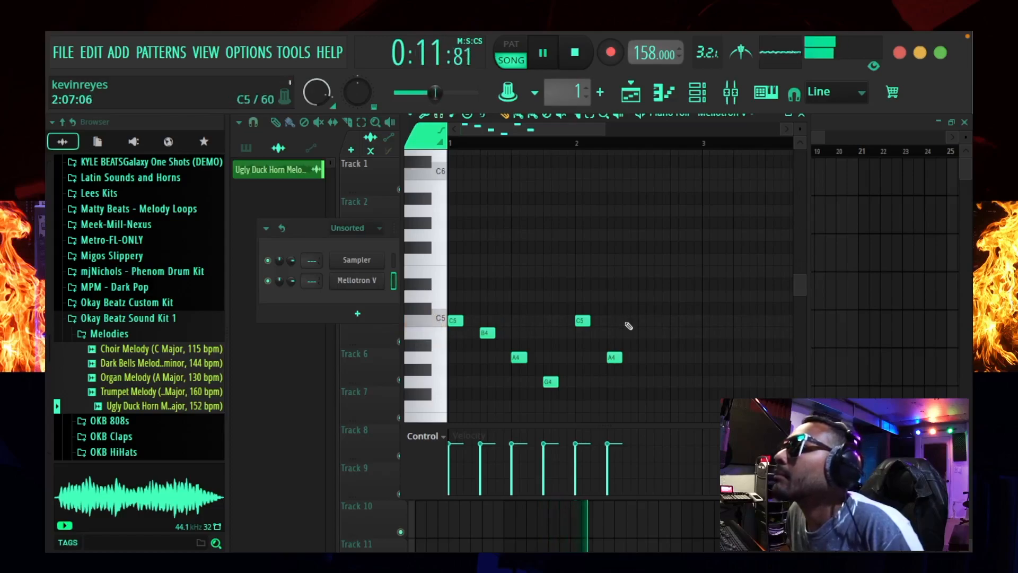
pyautogui.click(642, 320)
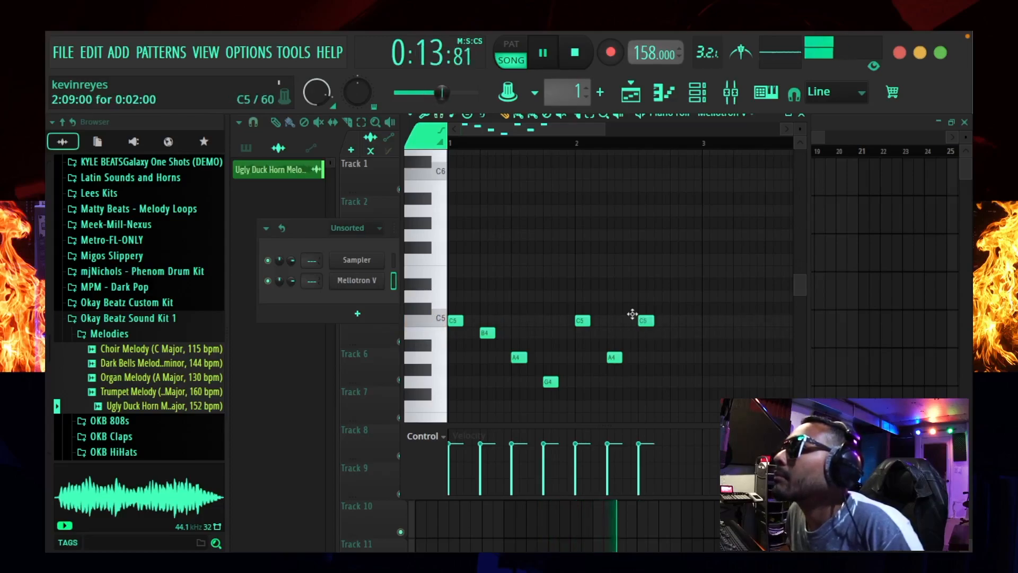
pyautogui.press('space')
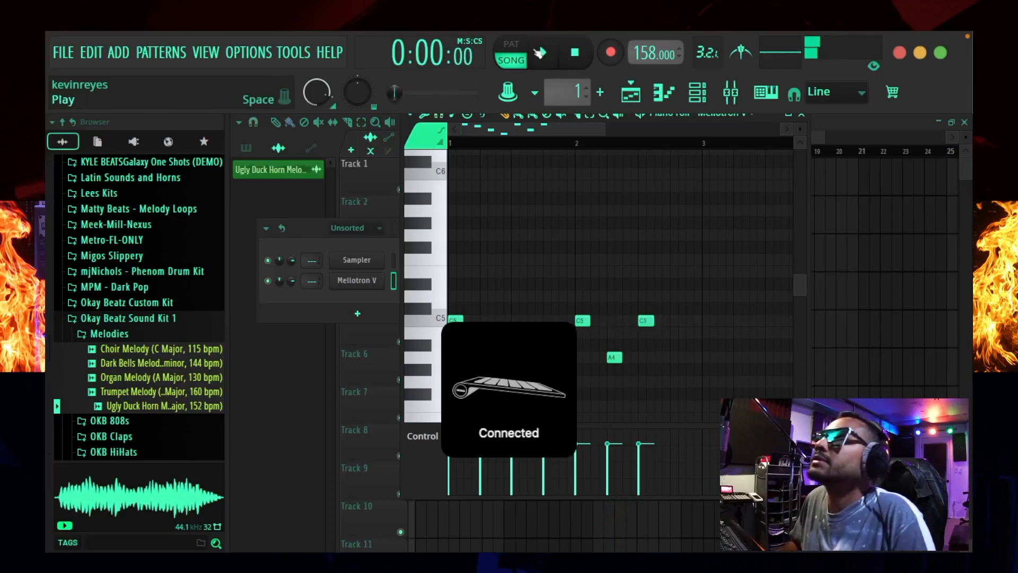
pyautogui.click(546, 58)
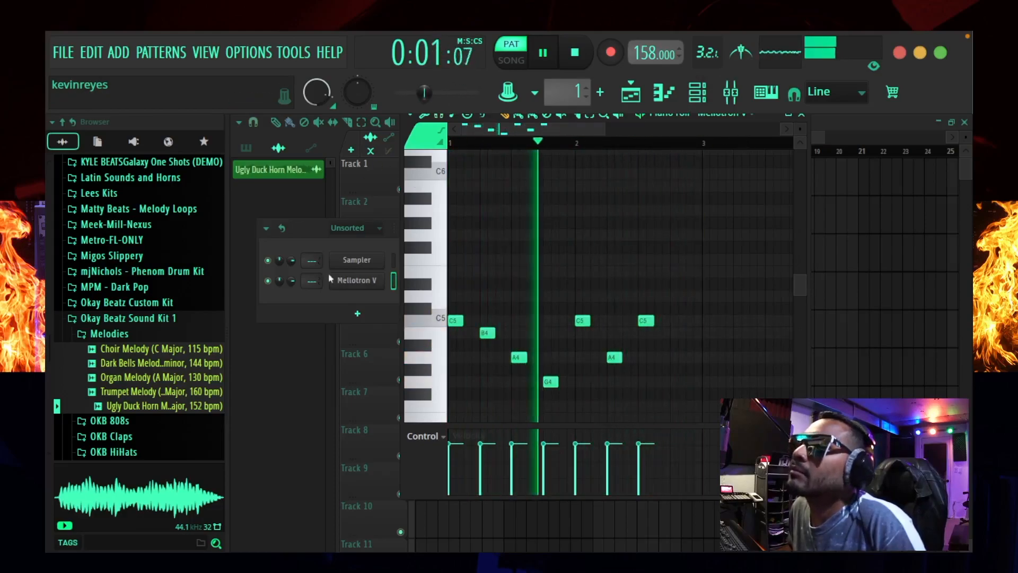
# - Adjust Mellotron V's flutter, noise floor, mechanics and tone, with tape saturation at 0.372, aftertouch to flutter at 0.316 and master volume at -12.4 dB
pyautogui.click(351, 281)
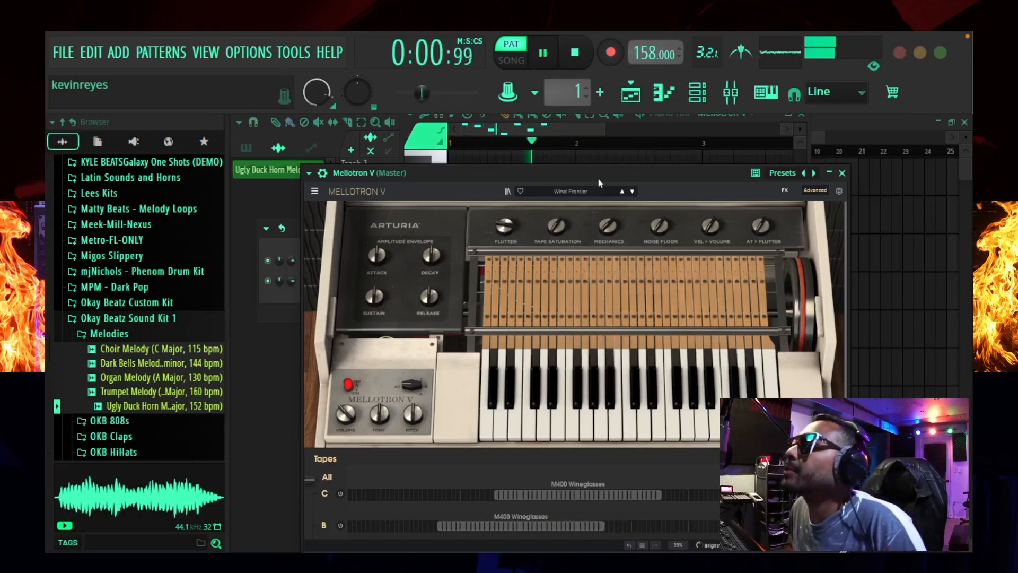
pyautogui.moveTo(507, 228); pyautogui.dragTo(577, 221)
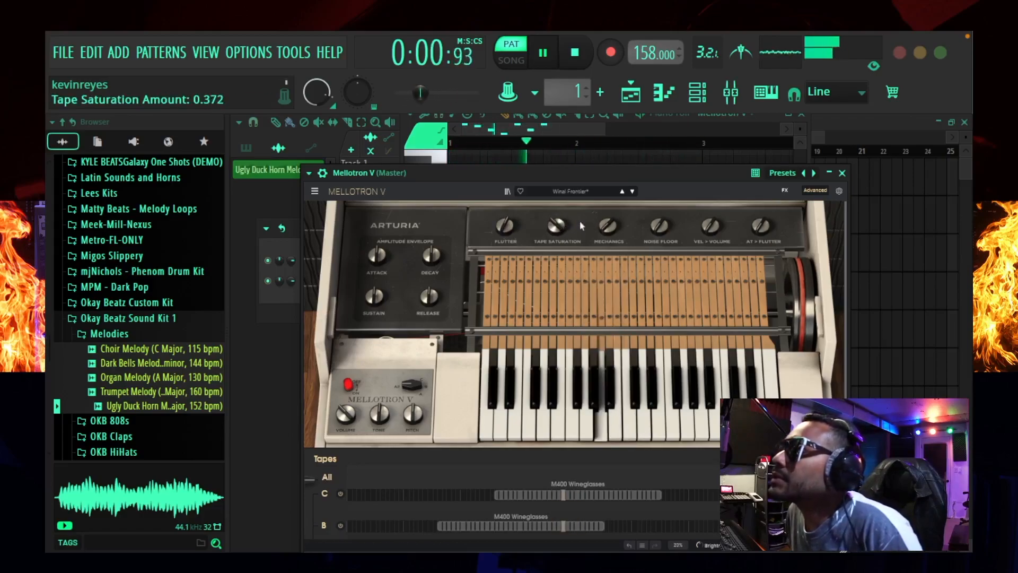
pyautogui.moveTo(660, 226); pyautogui.dragTo(660, 218)
pyautogui.moveTo(760, 226)
pyautogui.mouseDown()
pyautogui.moveTo(764, 218)
pyautogui.moveTo(767, 232)
pyautogui.mouseUp()
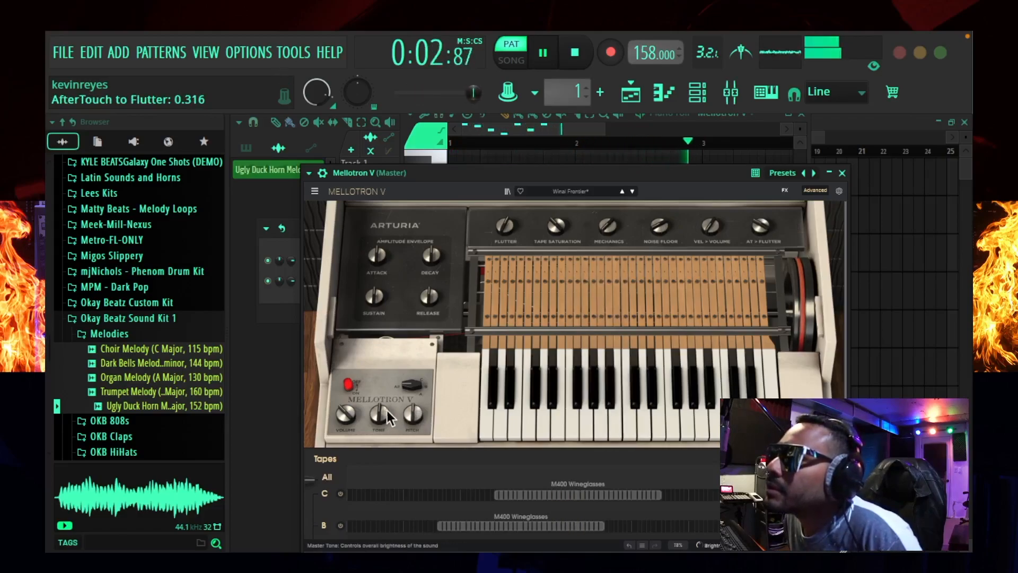
pyautogui.moveTo(389, 412); pyautogui.dragTo(345, 413)
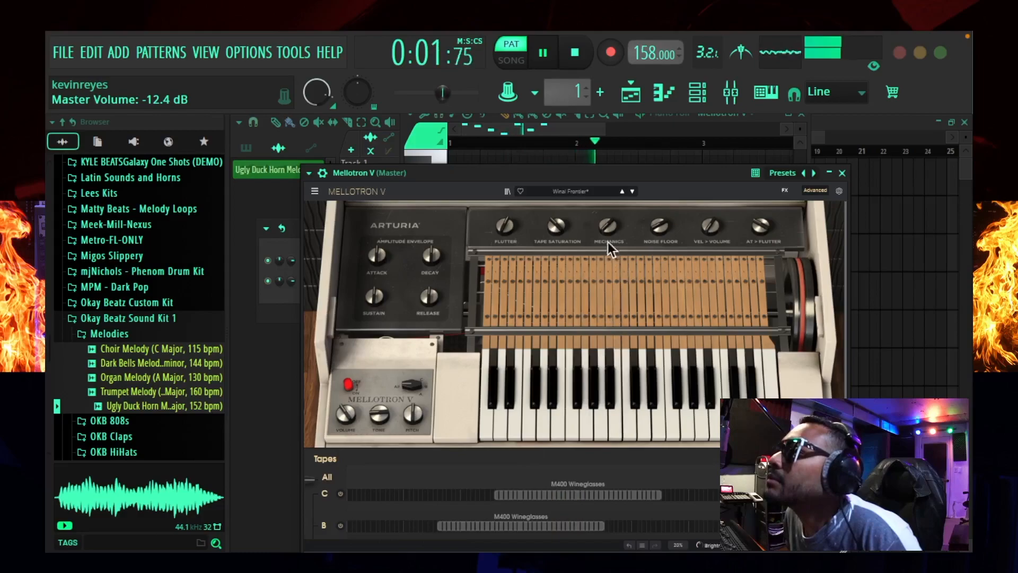
pyautogui.moveTo(608, 226); pyautogui.dragTo(608, 204)
# - Adjust the decay, release and sustain of Mellotron V's amplitude envelope and set its attack to -0.008
pyautogui.moveTo(434, 250); pyautogui.dragTo(434, 258)
pyautogui.moveTo(431, 306); pyautogui.dragTo(431, 314)
pyautogui.moveTo(377, 255); pyautogui.dragTo(377, 258)
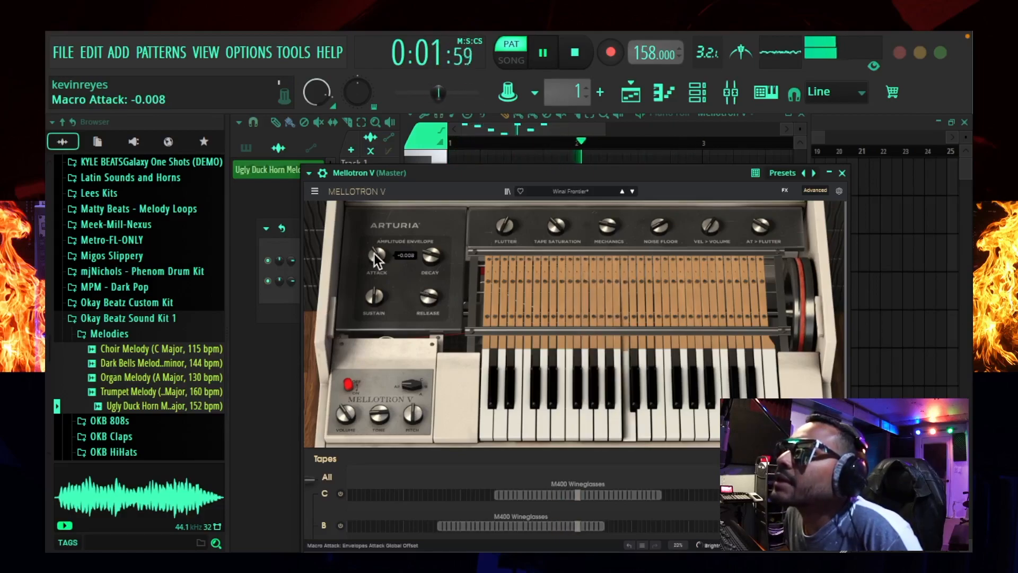
pyautogui.moveTo(376, 297); pyautogui.dragTo(375, 296)
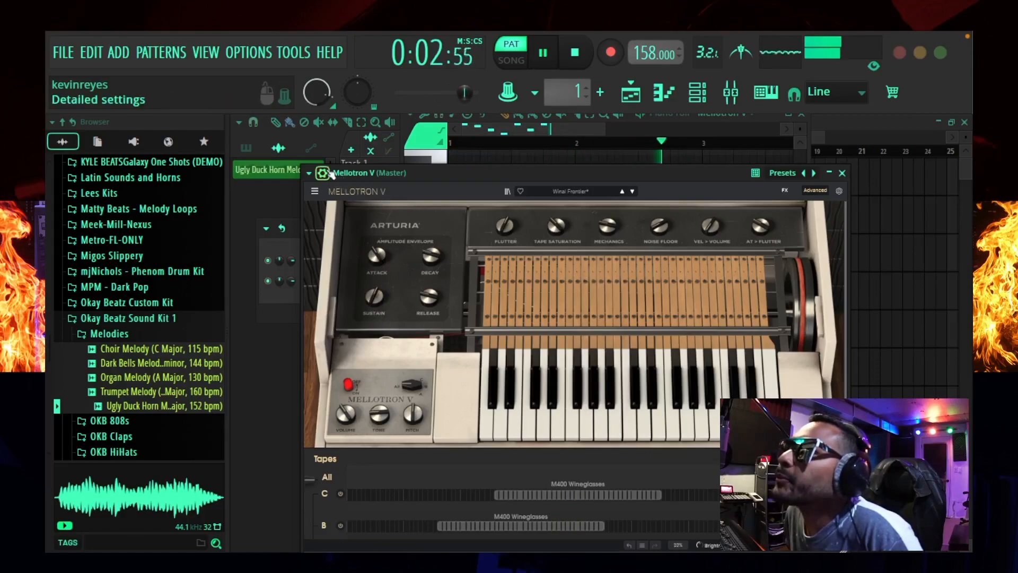
# - In Mellotron V's detailed channel settings, set the volume multiplier to 110% and lower the channel volume
pyautogui.click(309, 173)
pyautogui.click(378, 197)
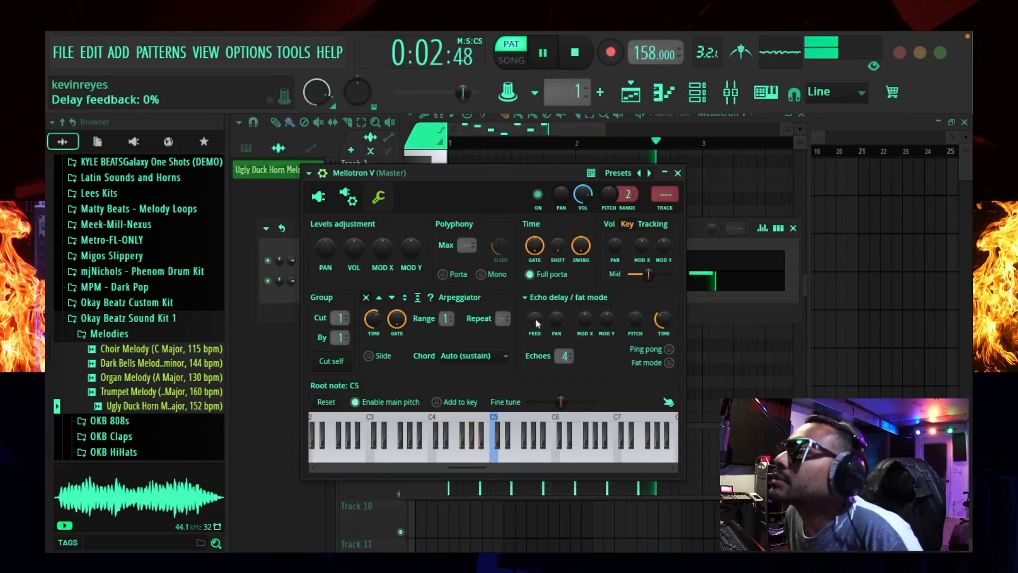
pyautogui.moveTo(353, 248); pyautogui.dragTo(353, 242)
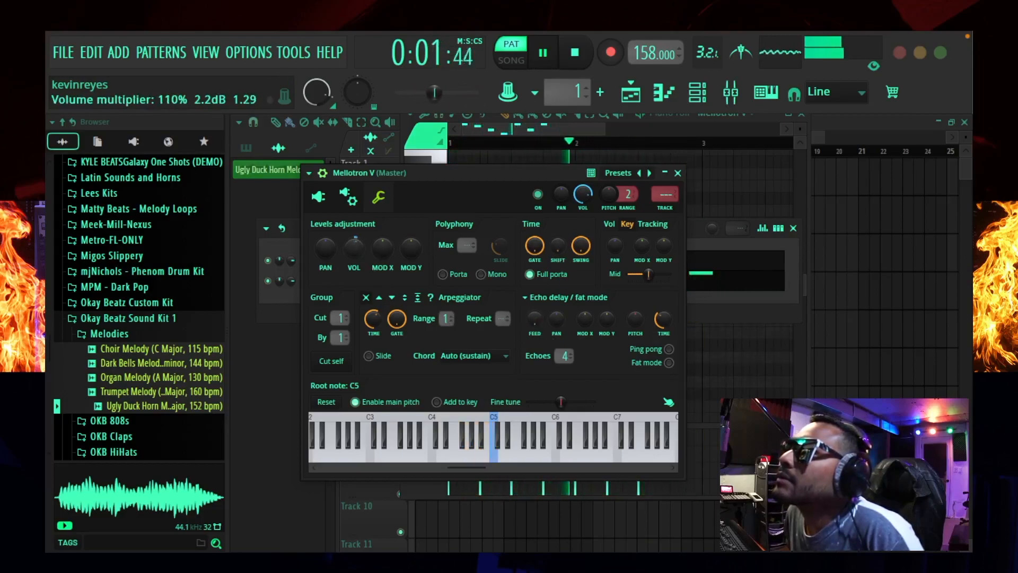
pyautogui.moveTo(582, 194); pyautogui.dragTo(582, 204)
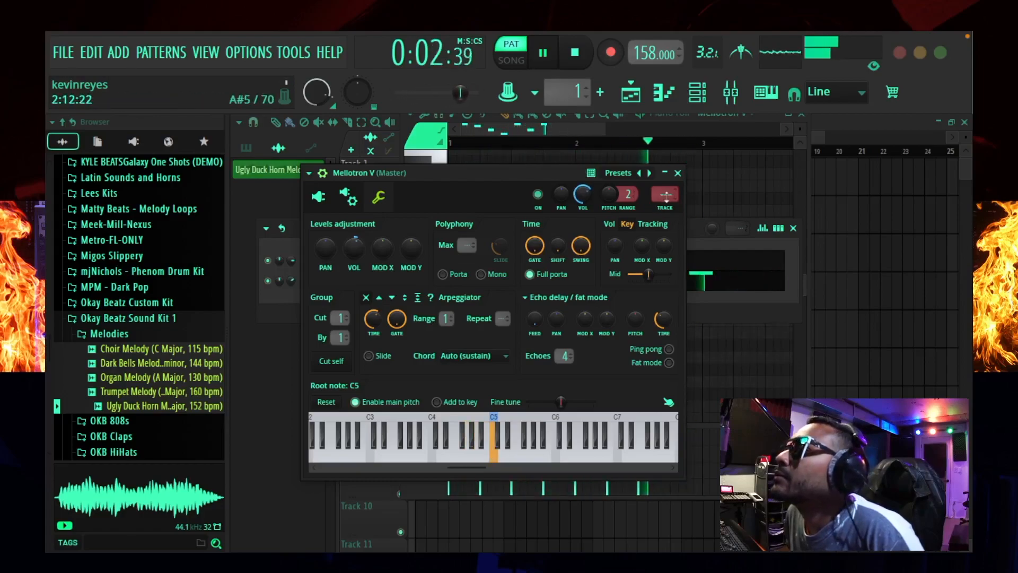
# - Route Mellotron V to mixer track 2 and load HalfTime into that track's first effect slot
pyautogui.click(668, 210)
pyautogui.click(678, 174)
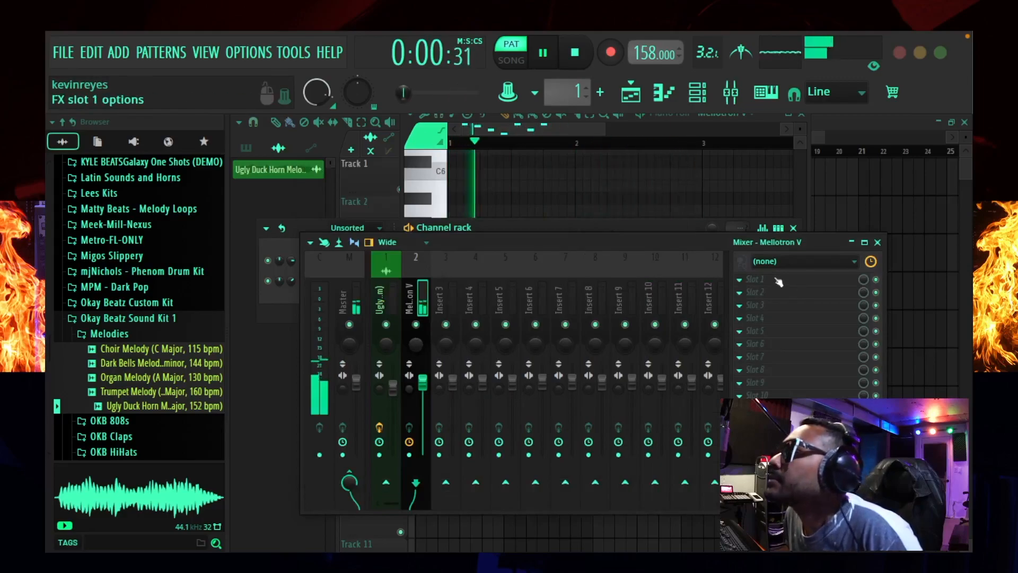
pyautogui.click(788, 292)
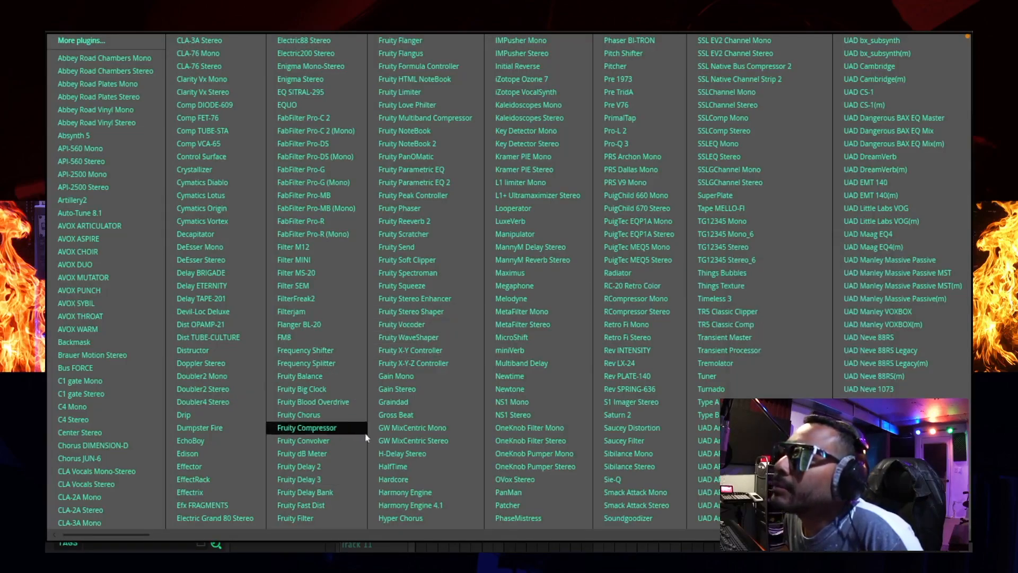
pyautogui.click(401, 462)
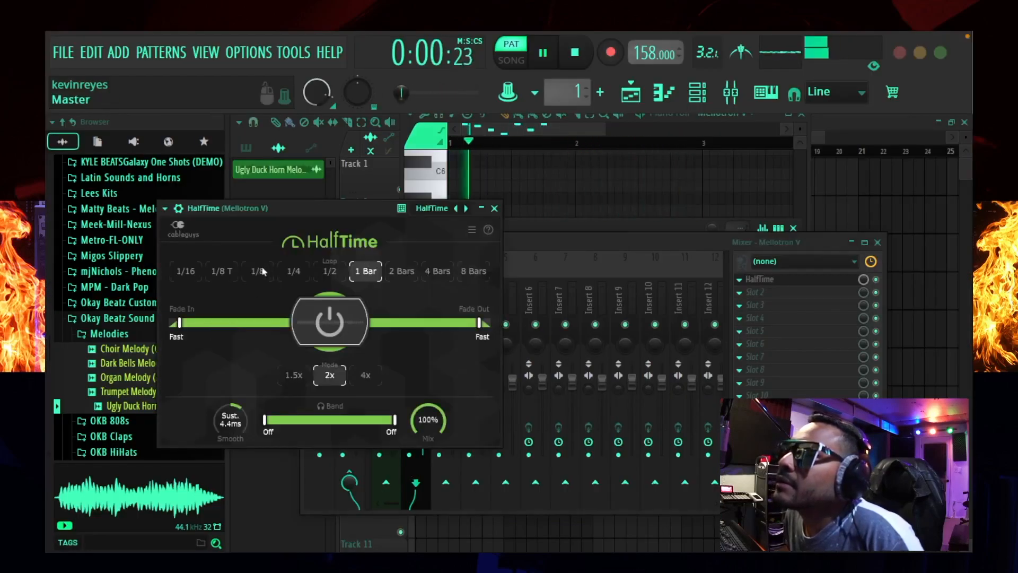
# - Set HalfTime's loop length to 1/8 and its slot mix level to 76%, and close the effect's window
pyautogui.click(259, 270)
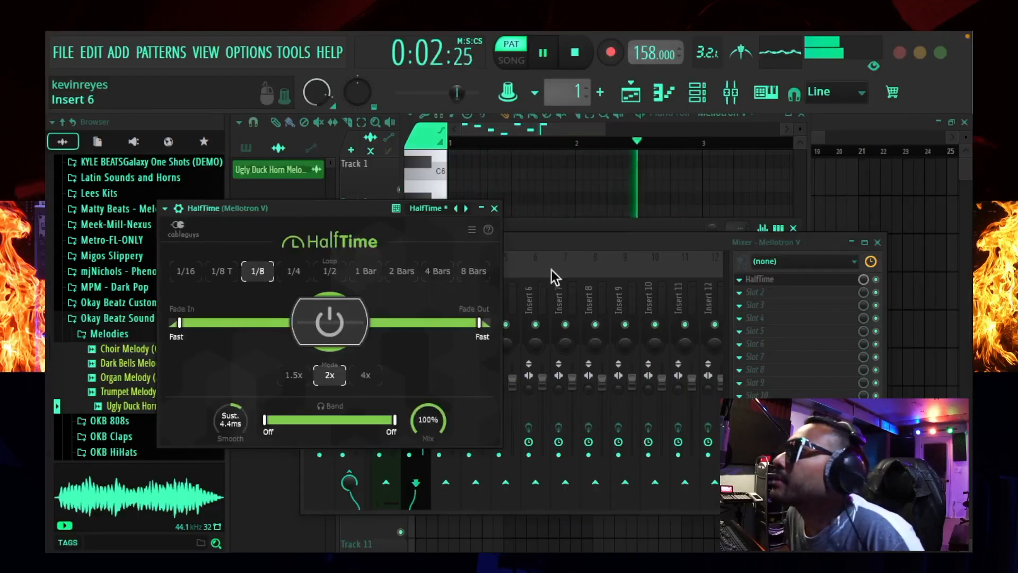
pyautogui.moveTo(863, 280); pyautogui.dragTo(863, 292)
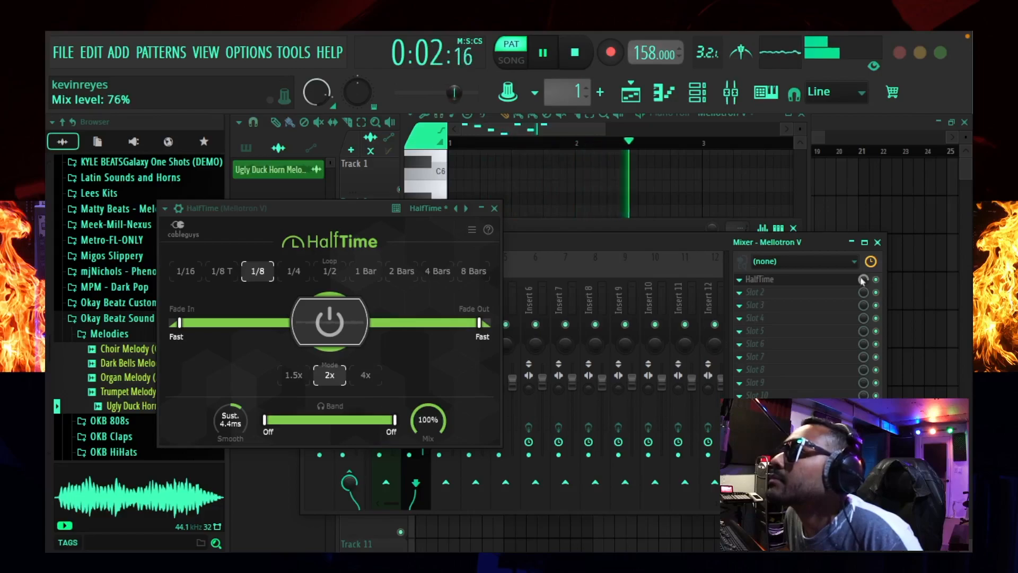
pyautogui.click(494, 208)
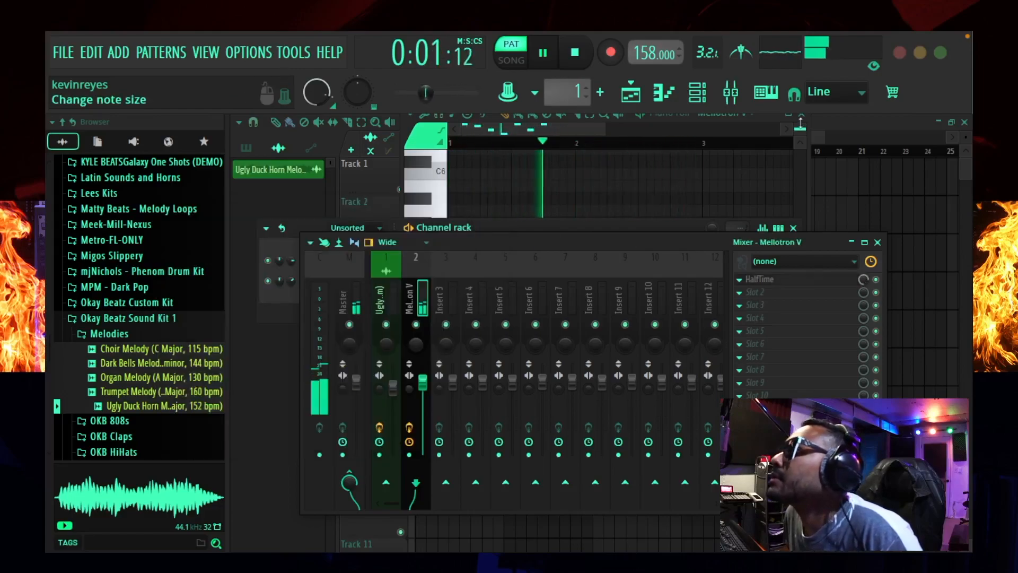
# - Close the mixer, piano roll and channel rack, and show the project's patterns beside the playlist
pyautogui.click(801, 128)
pyautogui.click(802, 113)
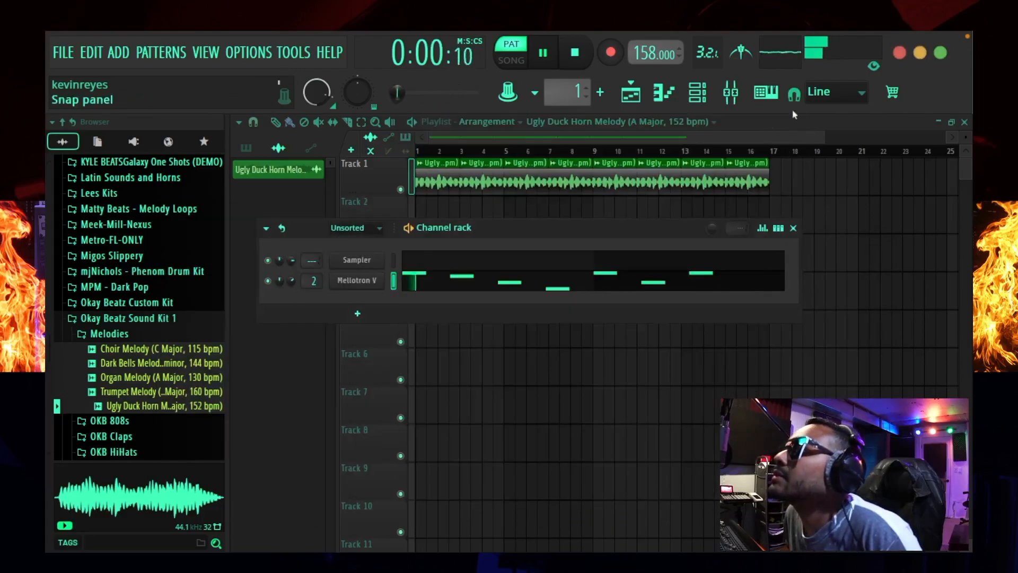
pyautogui.click(793, 228)
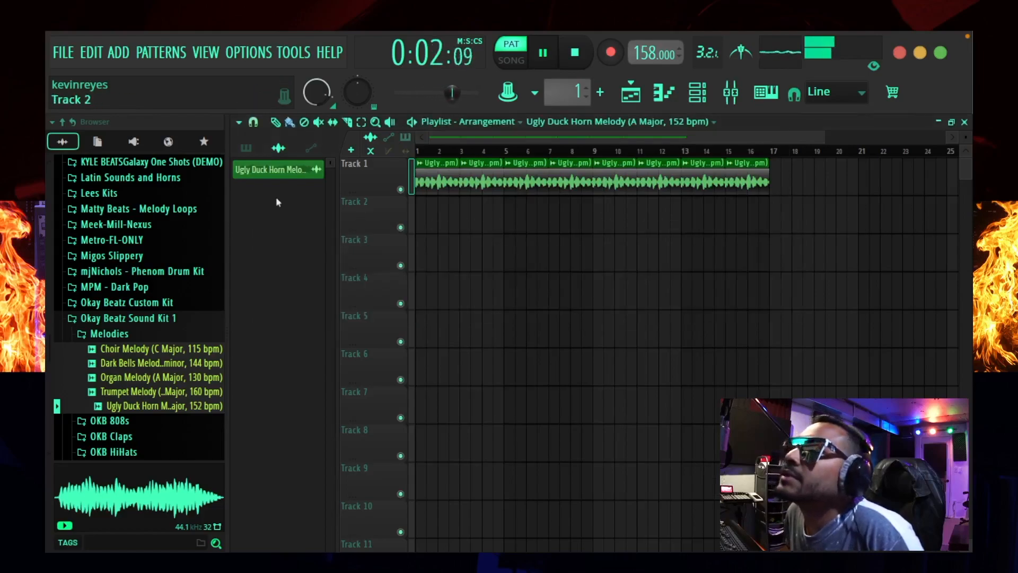
pyautogui.click(249, 153)
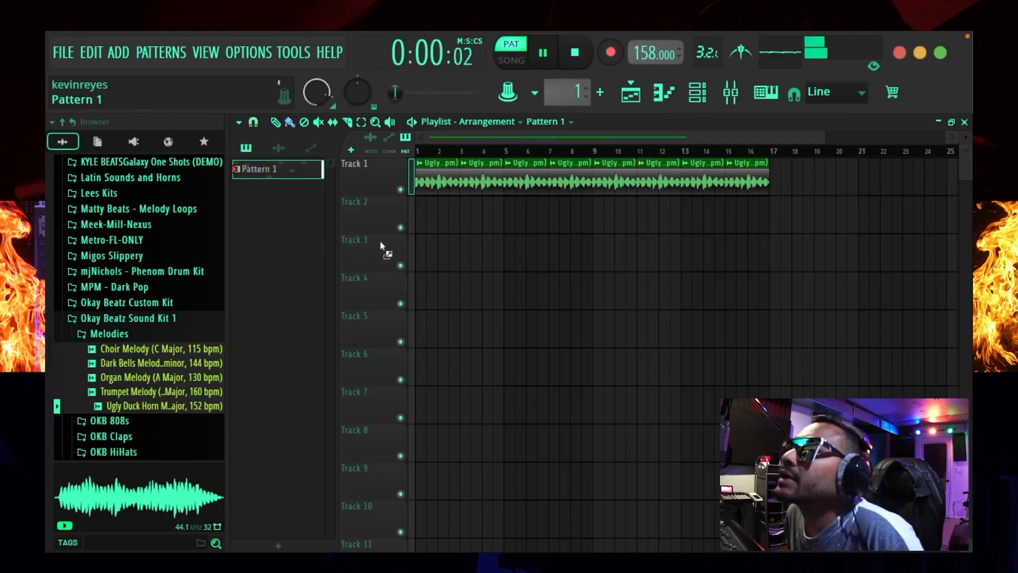
# - Place Pattern 1 on Track 5 from bar 1, switch playback to song mode, and repeat the pattern through bar 16
pyautogui.click(427, 325)
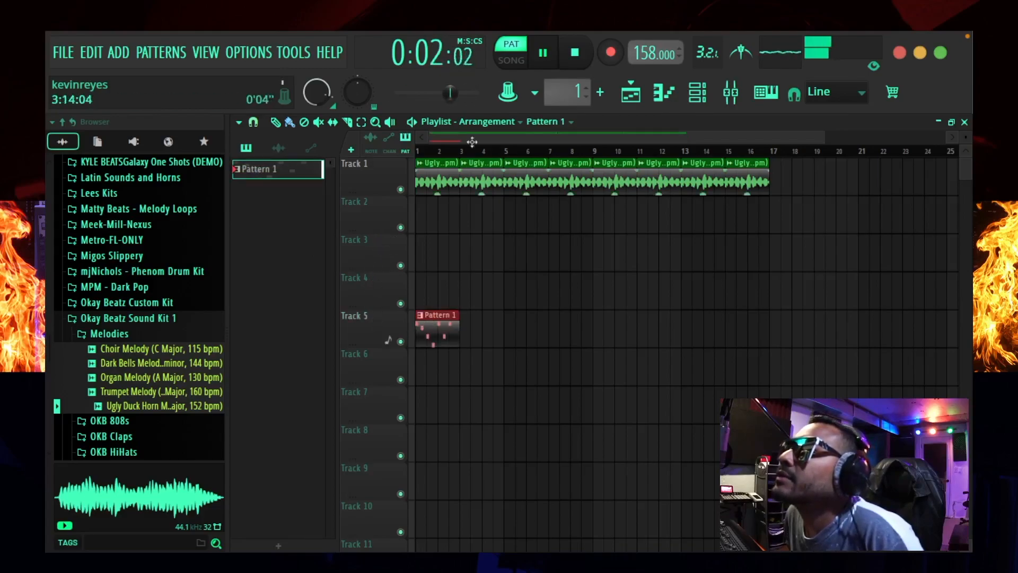
pyautogui.click(511, 60)
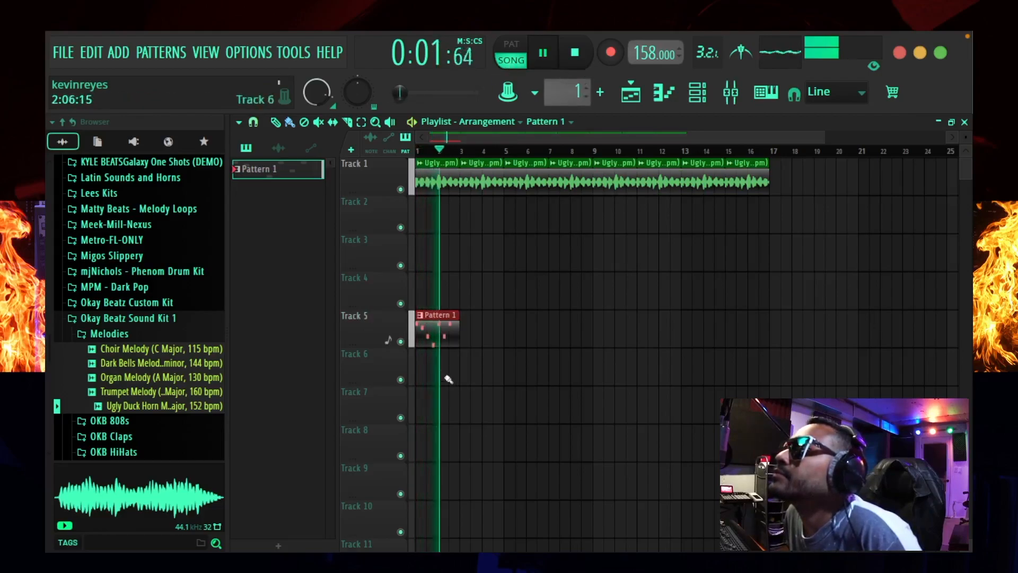
pyautogui.moveTo(463, 336); pyautogui.dragTo(768, 340)
pyautogui.click(577, 59)
pyautogui.click(543, 53)
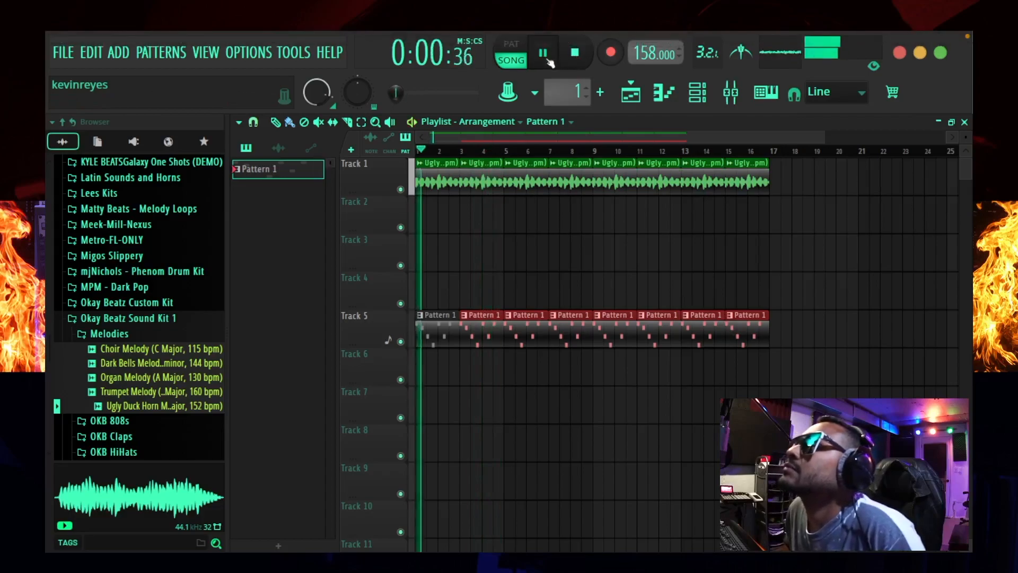
# - Adjust Mellotron V's stereo separation in the mixer, and set the horn track to about 66% volume and 39% stereo separation
pyautogui.click(731, 95)
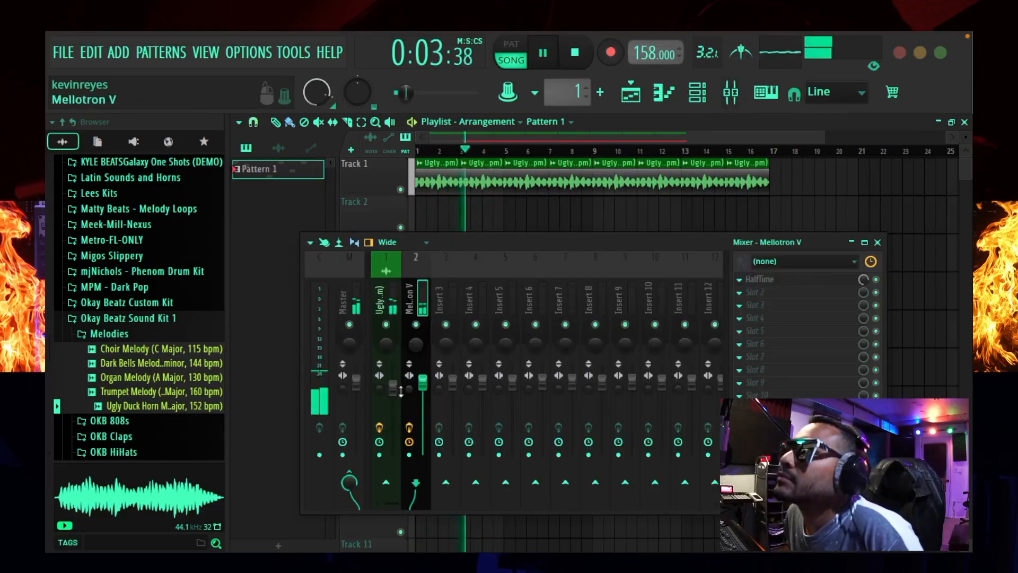
pyautogui.moveTo(393, 383); pyautogui.dragTo(393, 387)
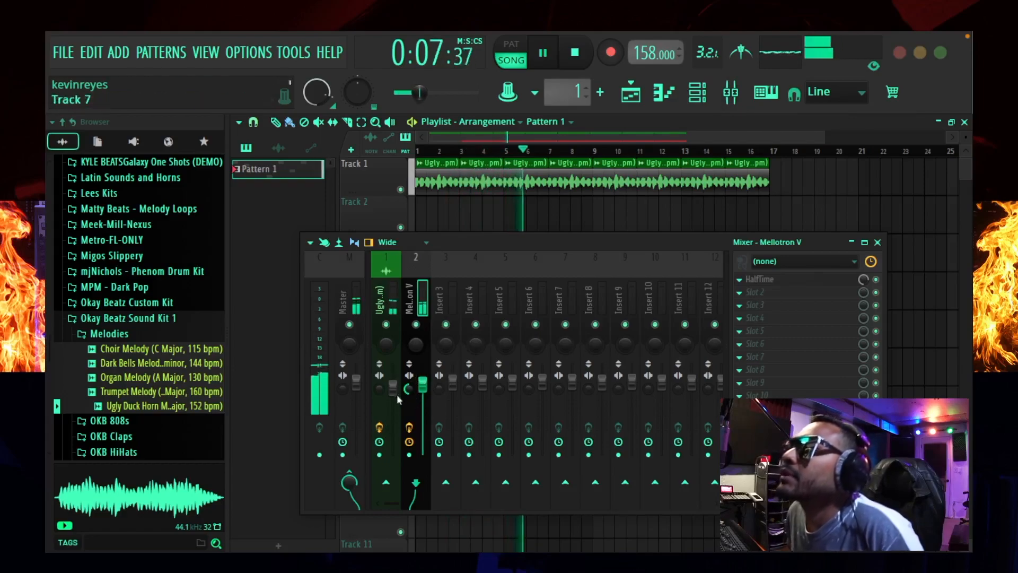
pyautogui.moveTo(393, 384); pyautogui.dragTo(393, 404)
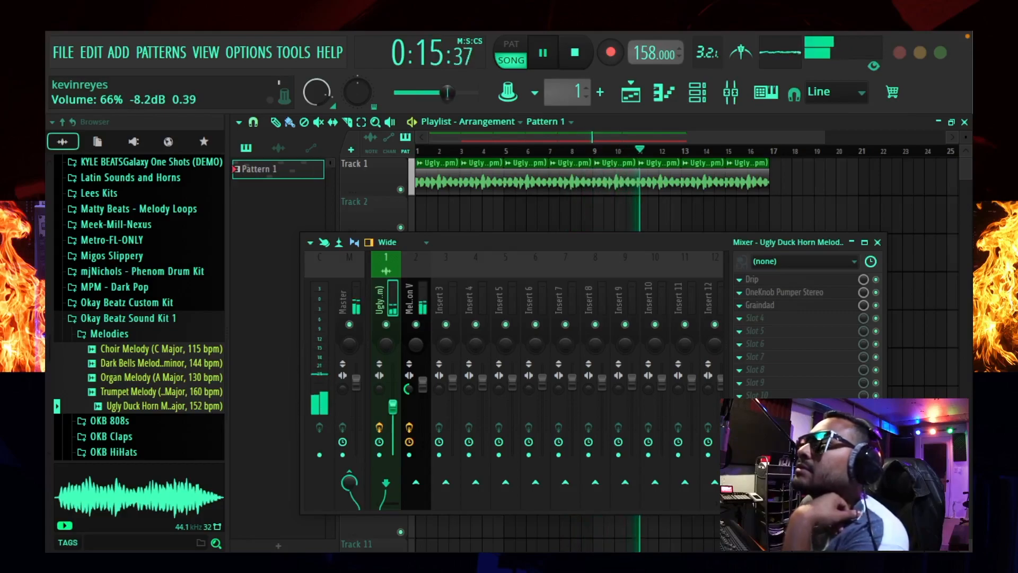
pyautogui.moveTo(390, 399); pyautogui.dragTo(391, 400)
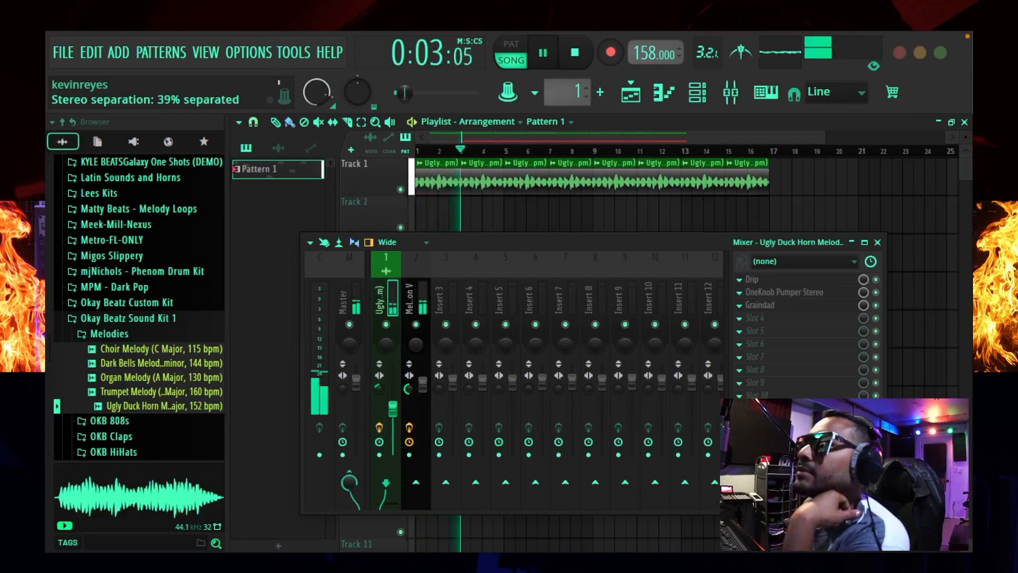
pyautogui.press('F9')
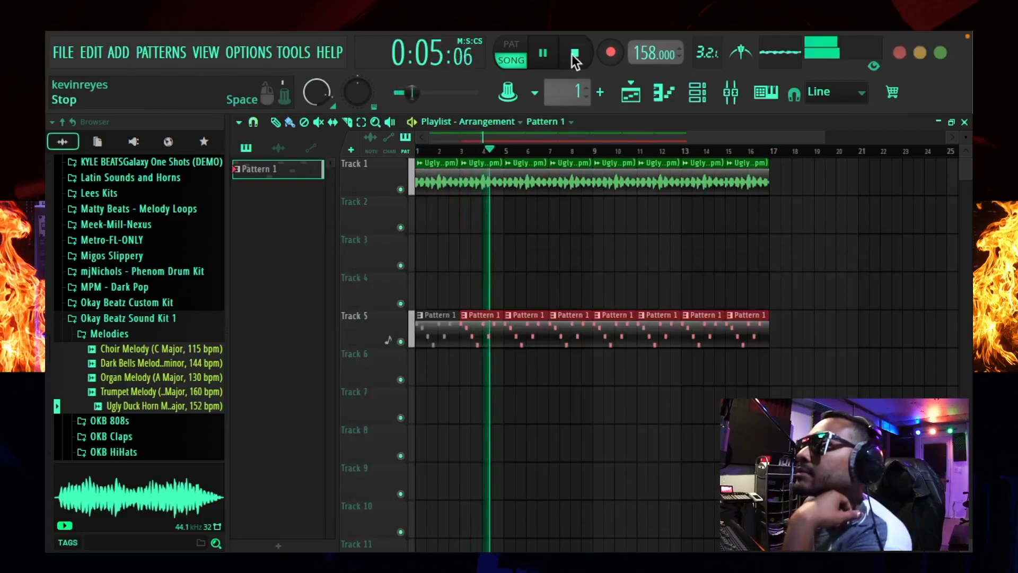
pyautogui.click(574, 53)
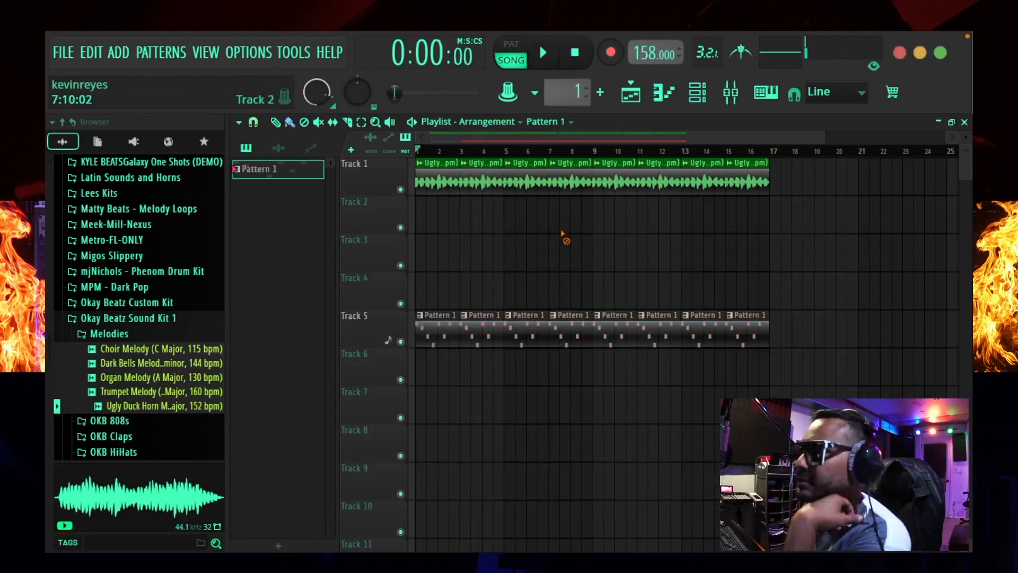
pyautogui.click(544, 53)
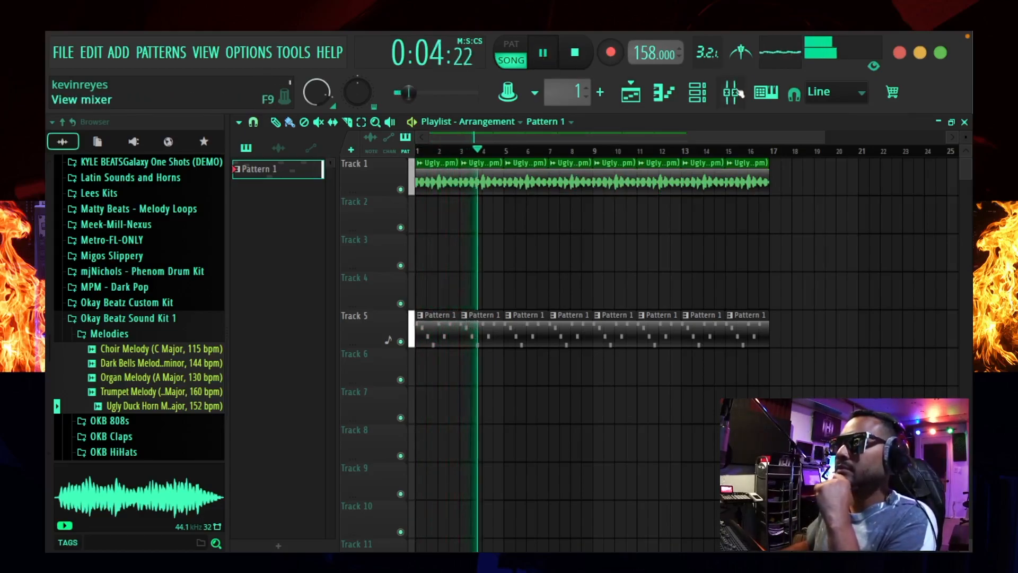
# - Collapse the Melodies folder in the sound kit and create a new pattern named 808
pyautogui.click(150, 334)
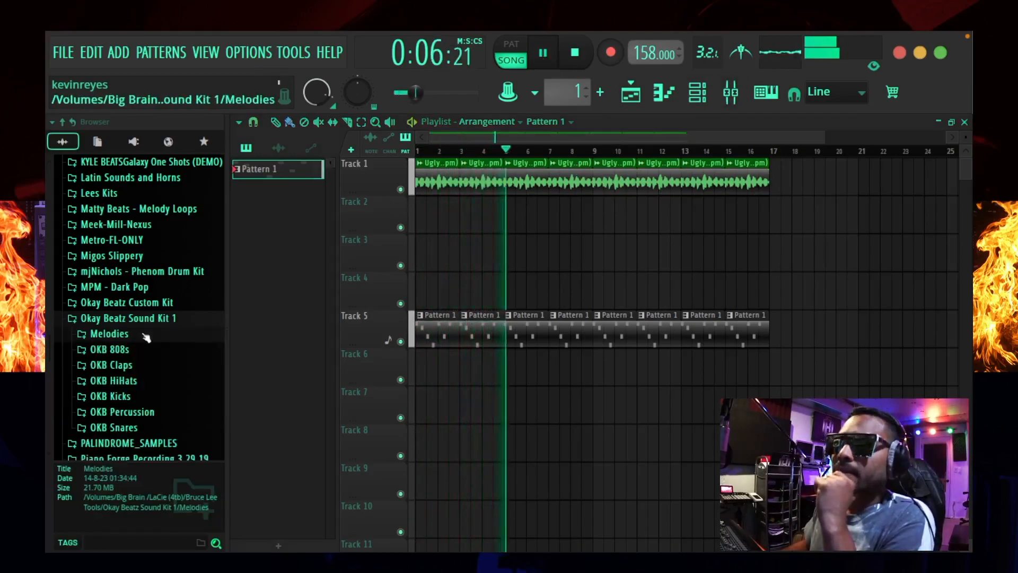
pyautogui.scroll(-2, 172, 314)
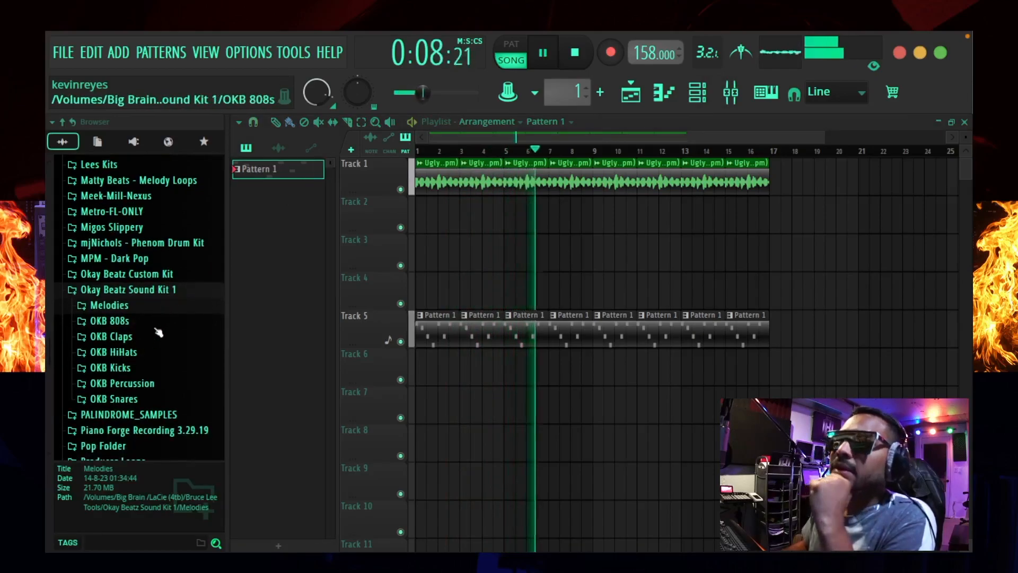
pyautogui.press('space')
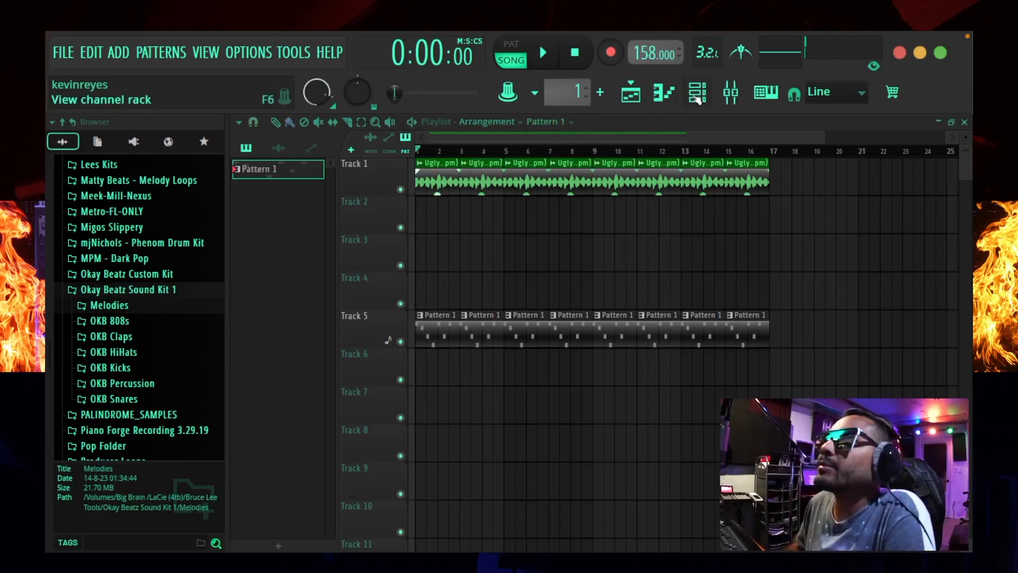
pyautogui.click(600, 92)
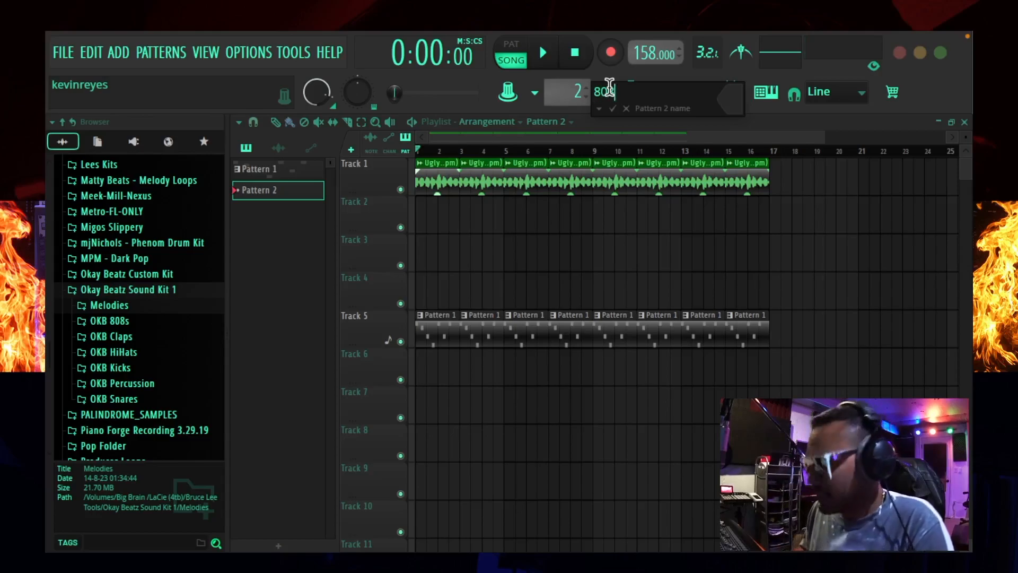
pyautogui.press('Return')
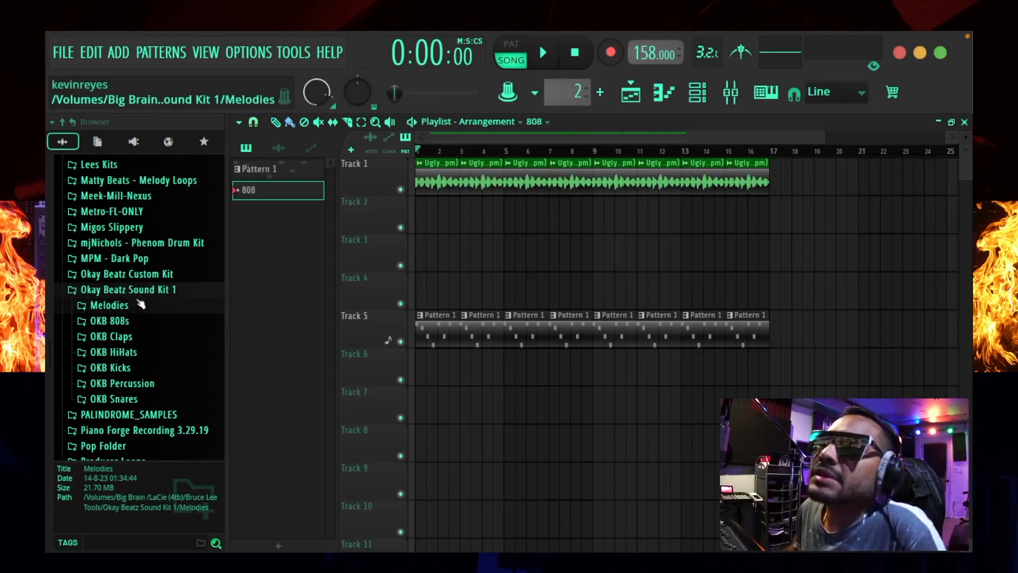
# - Audition the samples OKB 808 1 to OKB 808 4 from the OKB 808s folder, playing OKB 808 4 against the arrangement
pyautogui.click(112, 321)
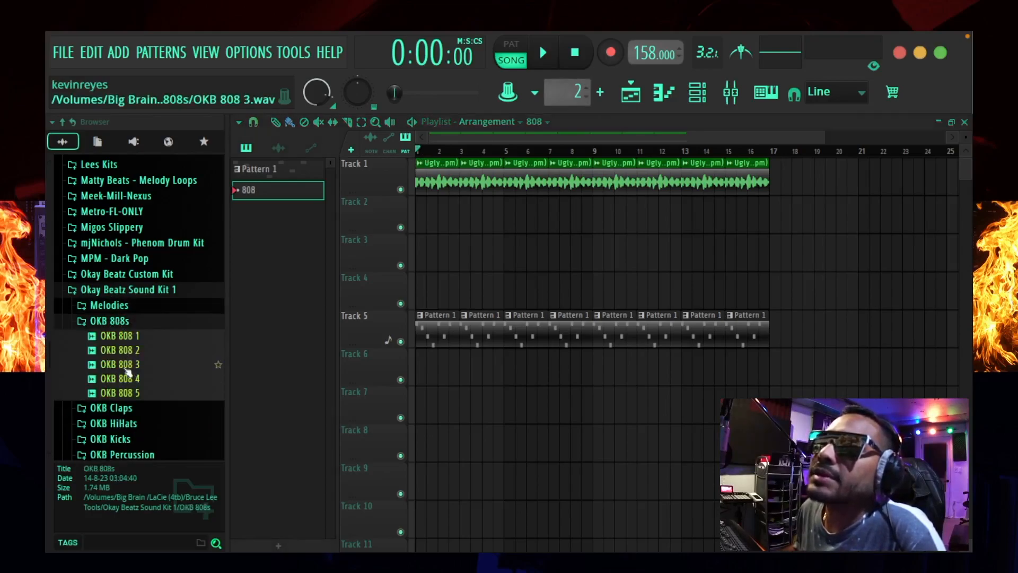
pyautogui.click(135, 339)
pyautogui.click(135, 351)
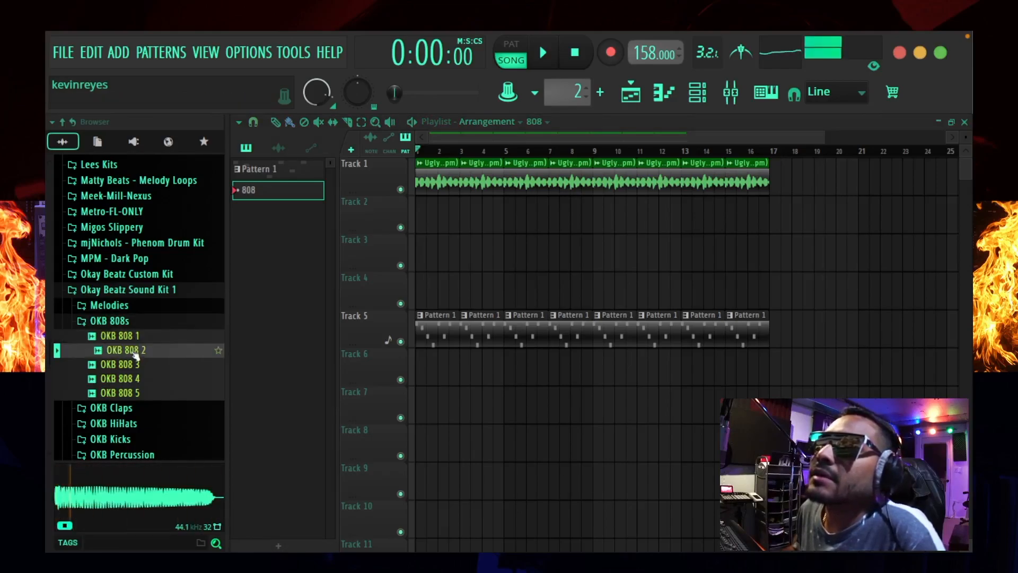
pyautogui.click(135, 365)
pyautogui.click(133, 379)
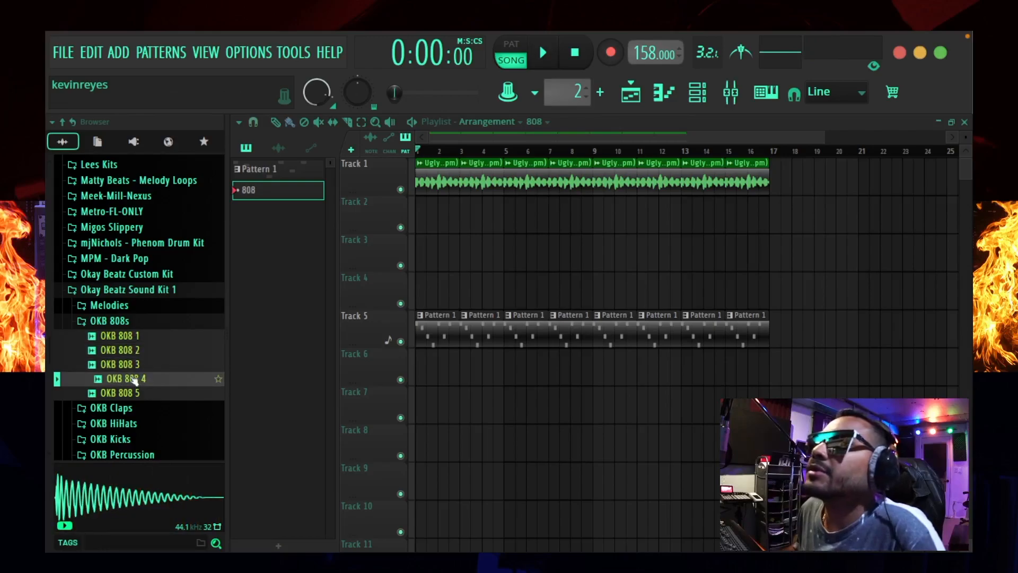
pyautogui.press('space')
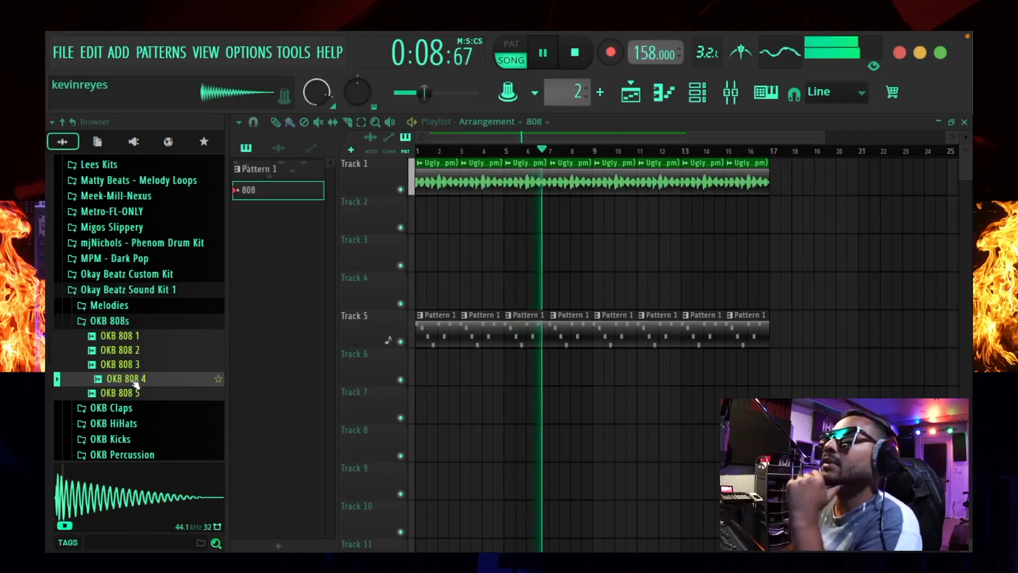
pyautogui.press('space')
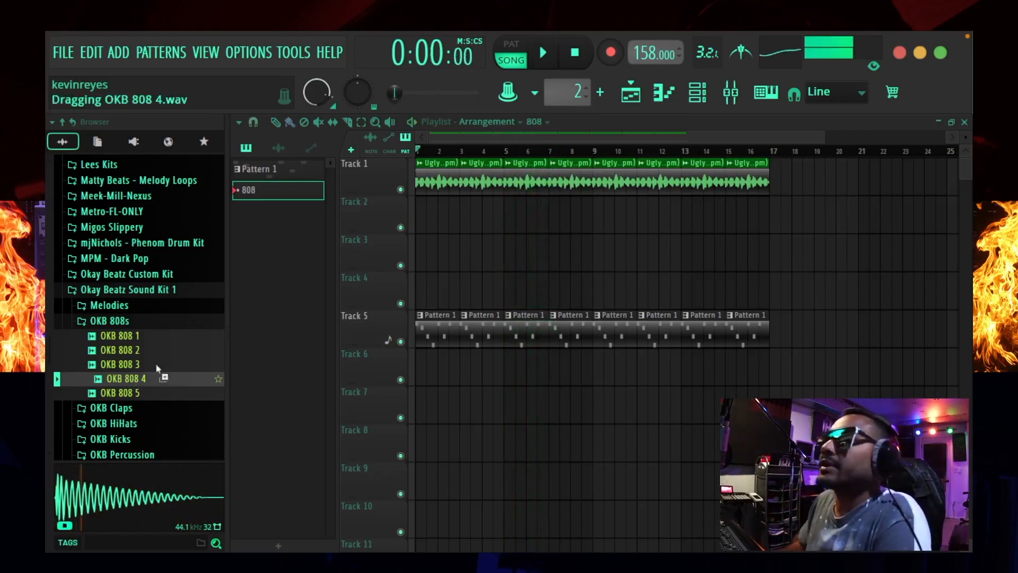
# - Place the OKB 808 4 sample on Track 6 at the start of bar 5 and add a second clip at 5:13
pyautogui.moveTo(138, 378); pyautogui.dragTo(486, 230)
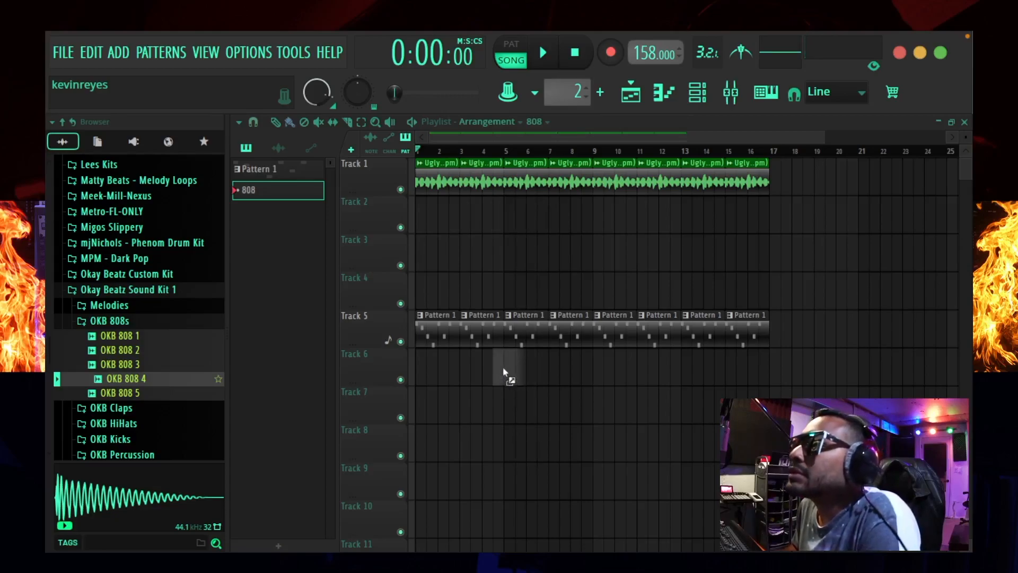
pyautogui.moveTo(513, 374); pyautogui.dragTo(511, 370)
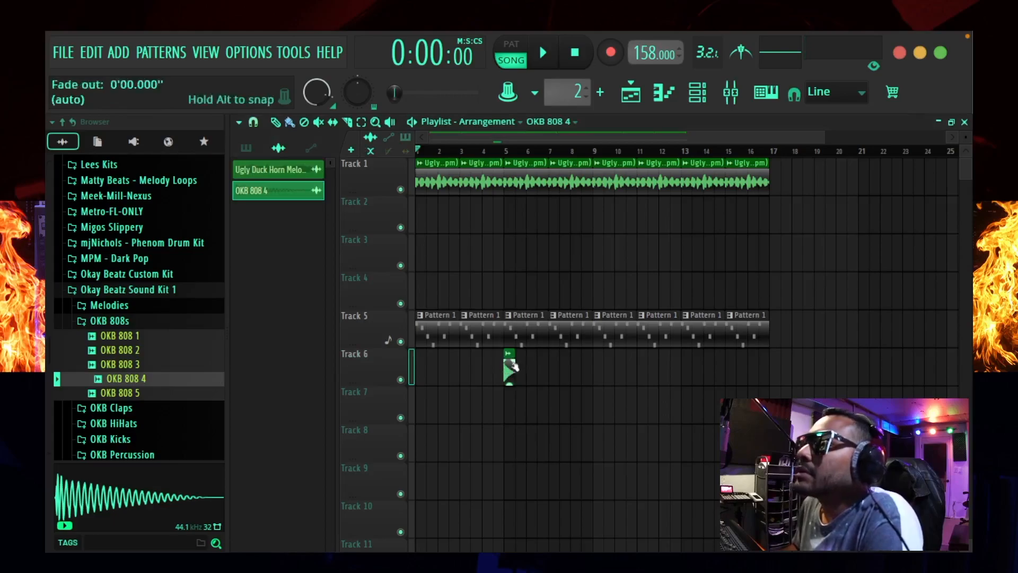
pyautogui.click(547, 53)
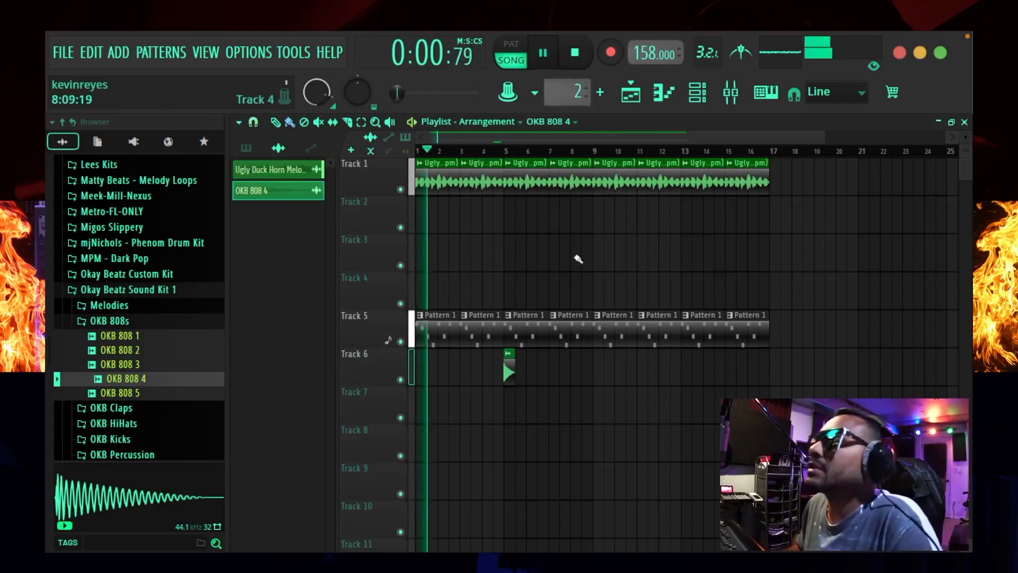
pyautogui.scroll(2, 567, 152)
pyautogui.scroll(2, 565, 154)
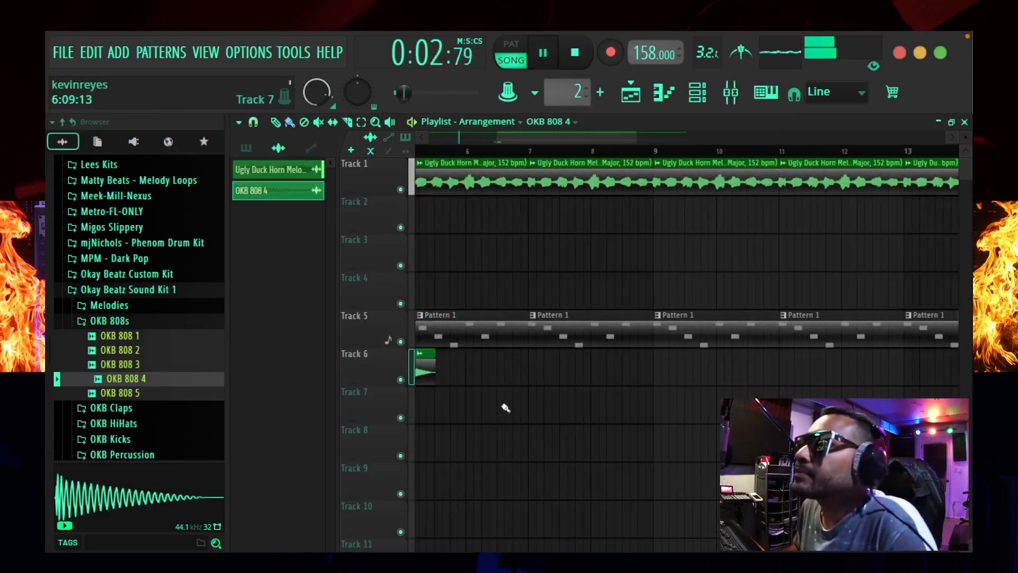
pyautogui.scroll(-2, 506, 399)
pyautogui.moveTo(517, 137)
pyautogui.mouseDown()
pyautogui.moveTo(482, 140)
pyautogui.moveTo(507, 144)
pyautogui.mouseUp()
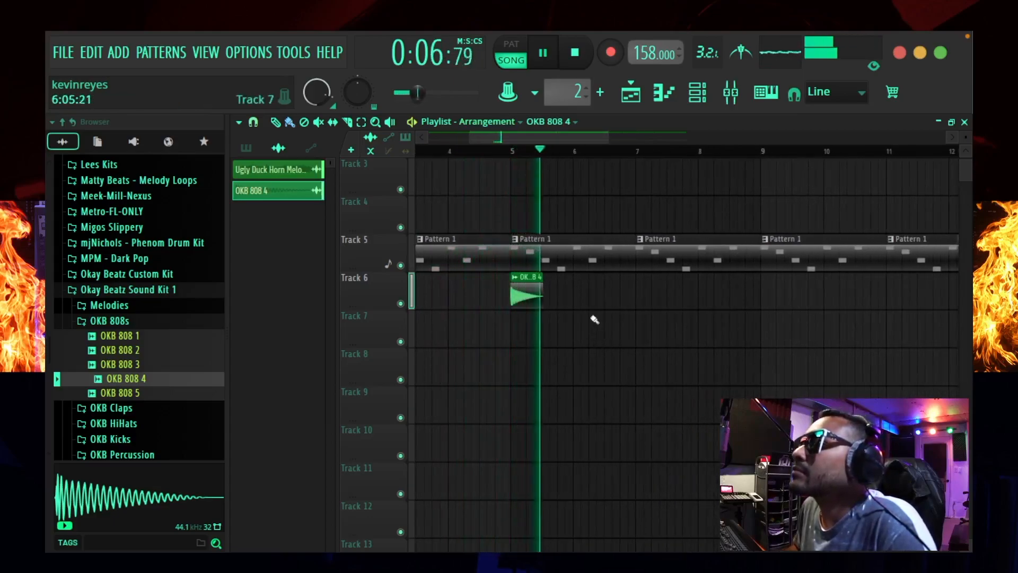
pyautogui.moveTo(630, 295); pyautogui.dragTo(567, 295)
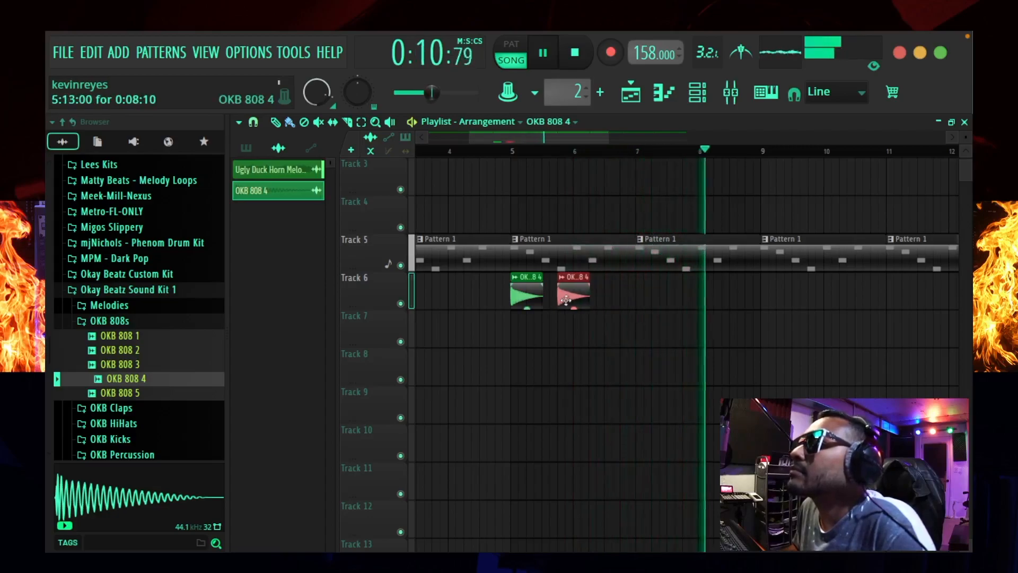
pyautogui.press('space')
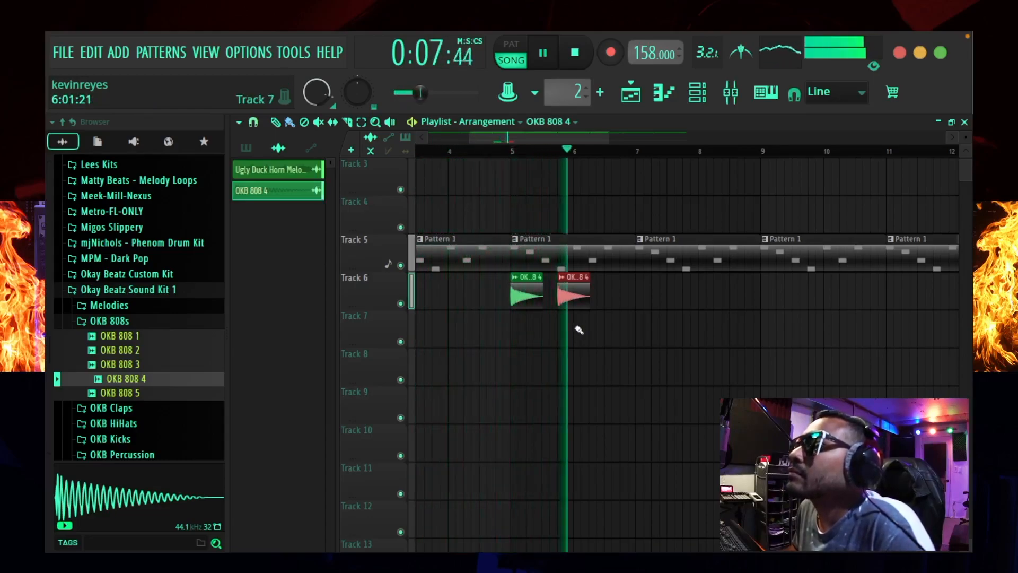
# - Add two more OKB 808 4 clips on Track 6, one at the start of bar 7 and one at 7:13
pyautogui.click(638, 334)
pyautogui.moveTo(649, 313); pyautogui.dragTo(648, 275)
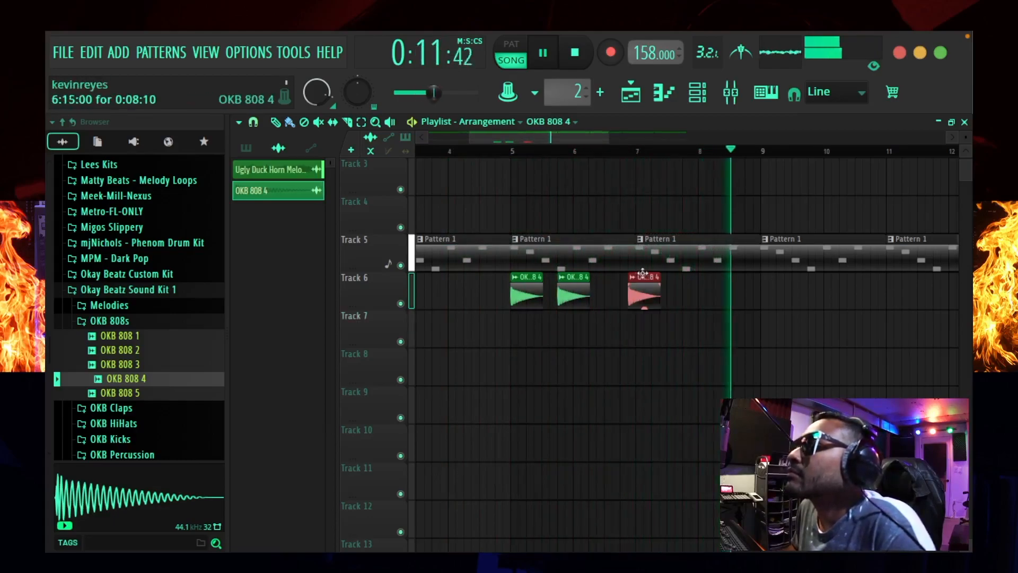
pyautogui.press('space')
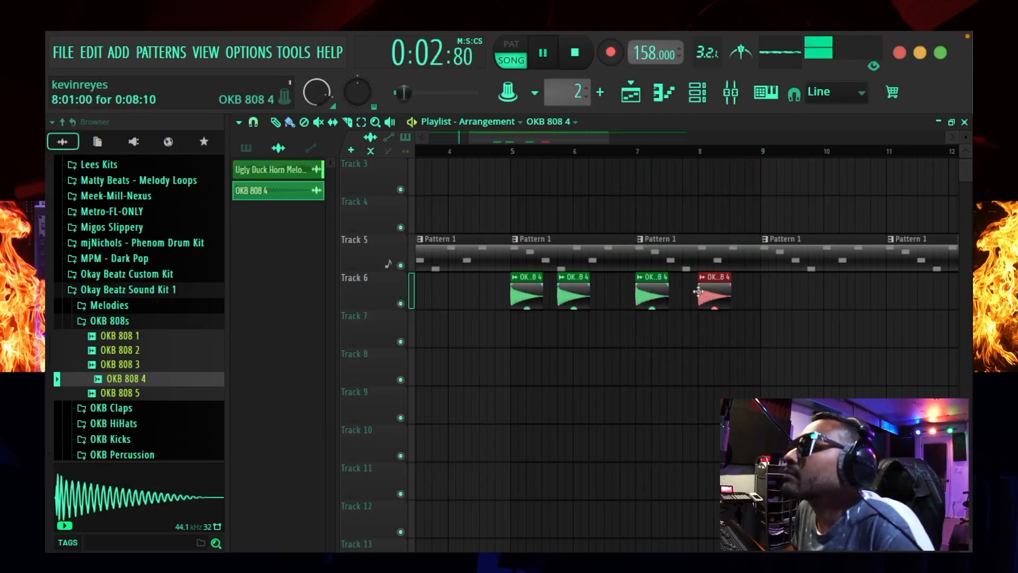
pyautogui.moveTo(701, 288)
pyautogui.mouseDown()
pyautogui.moveTo(686, 289)
pyautogui.moveTo(707, 280)
pyautogui.moveTo(695, 279)
pyautogui.mouseUp()
# - Add a fifth OKB 808 4 clip on Track 6 at 8:07 and lengthen the clip at 7:13
pyautogui.click(705, 335)
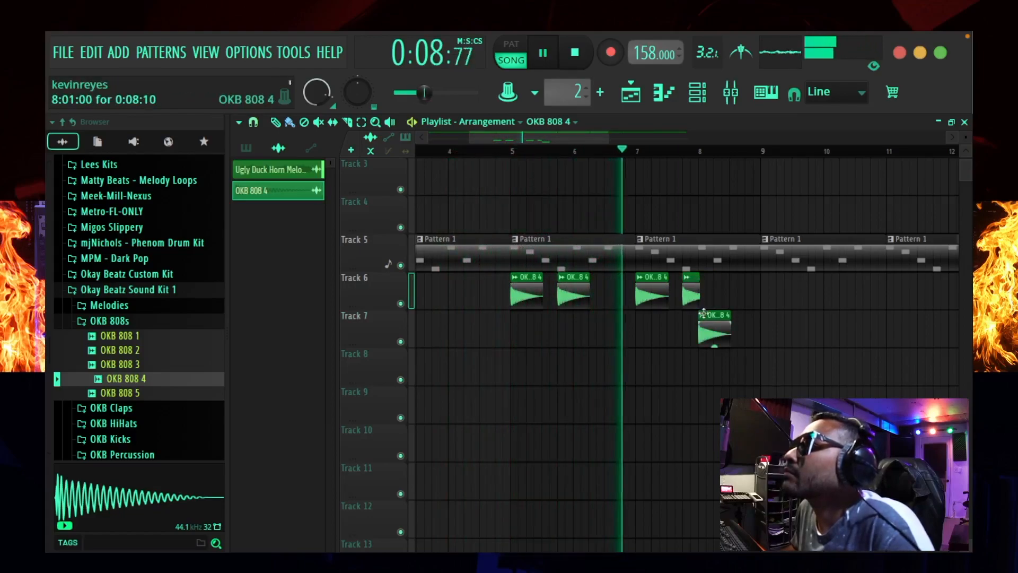
pyautogui.moveTo(707, 317); pyautogui.dragTo(720, 270)
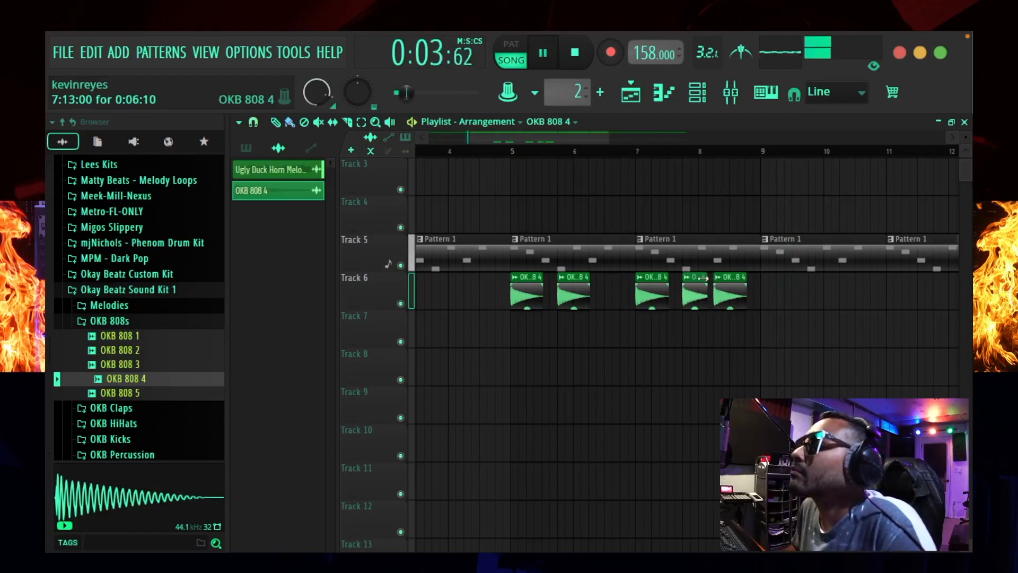
pyautogui.moveTo(729, 276); pyautogui.dragTo(706, 274)
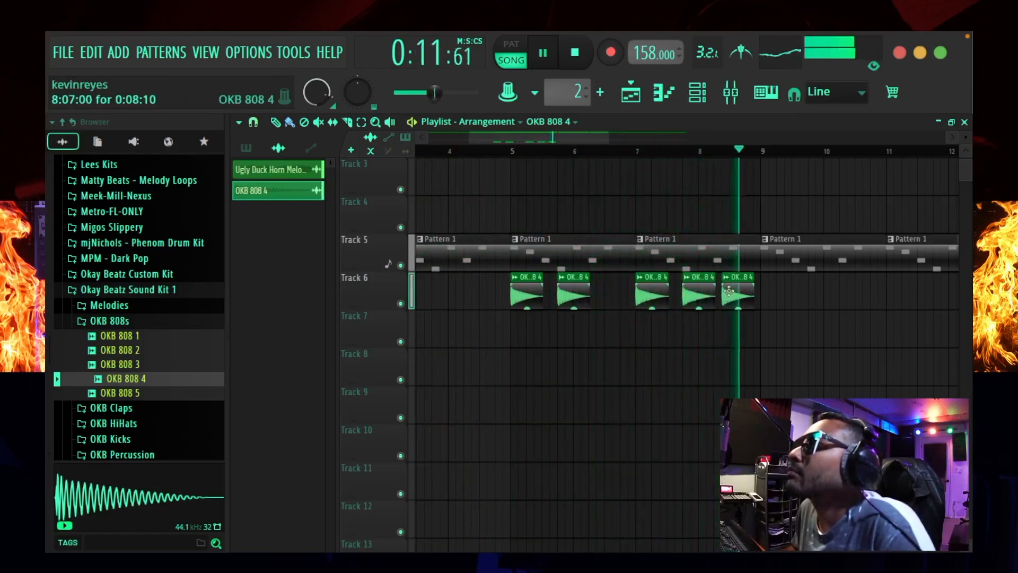
# - Shorten the 808 clip at 8:07, and add another on Track 6 at 8:09 extended to the start of bar 9
pyautogui.moveTo(753, 291); pyautogui.dragTo(731, 288)
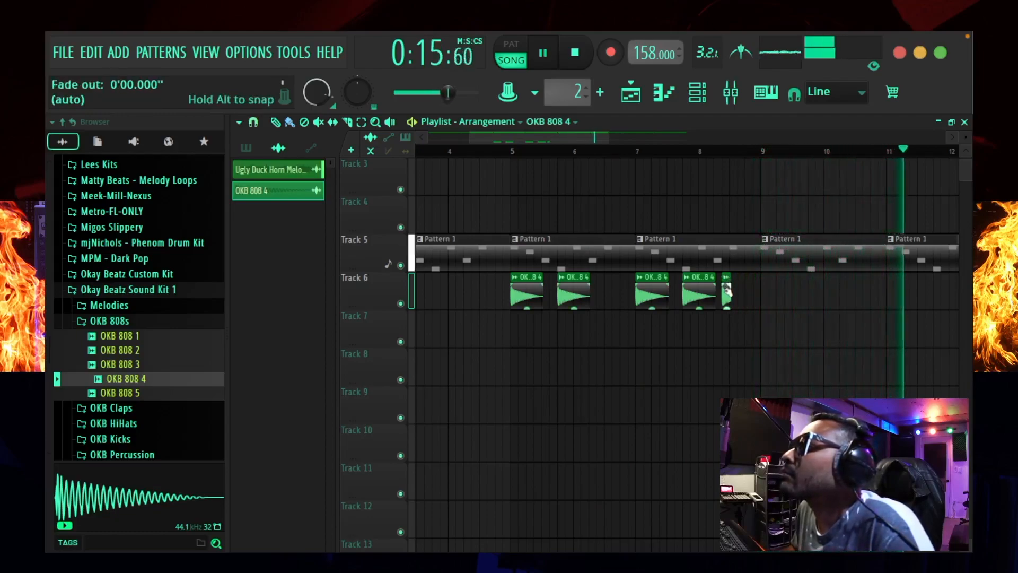
pyautogui.click(734, 326)
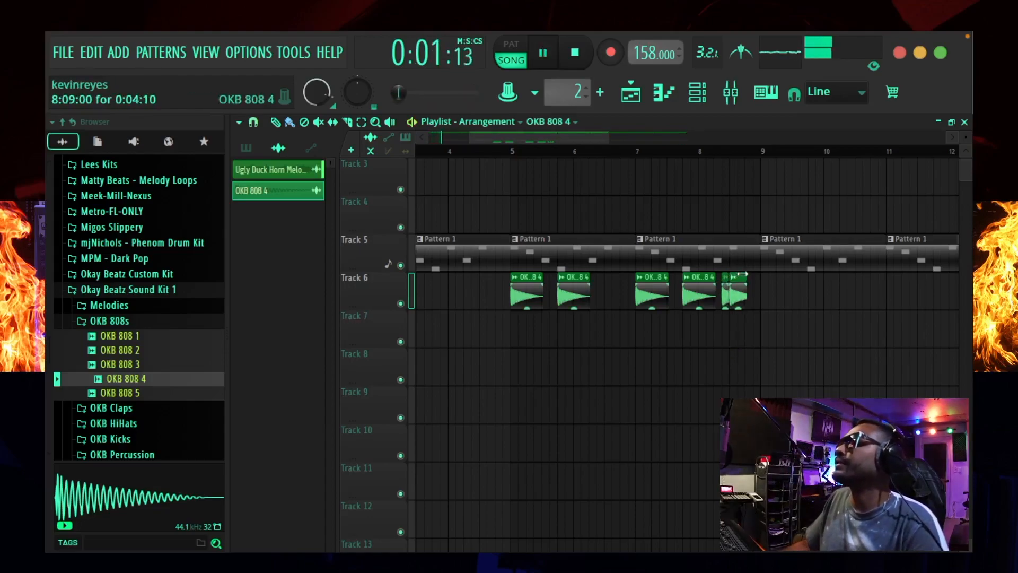
pyautogui.moveTo(741, 273); pyautogui.dragTo(757, 271)
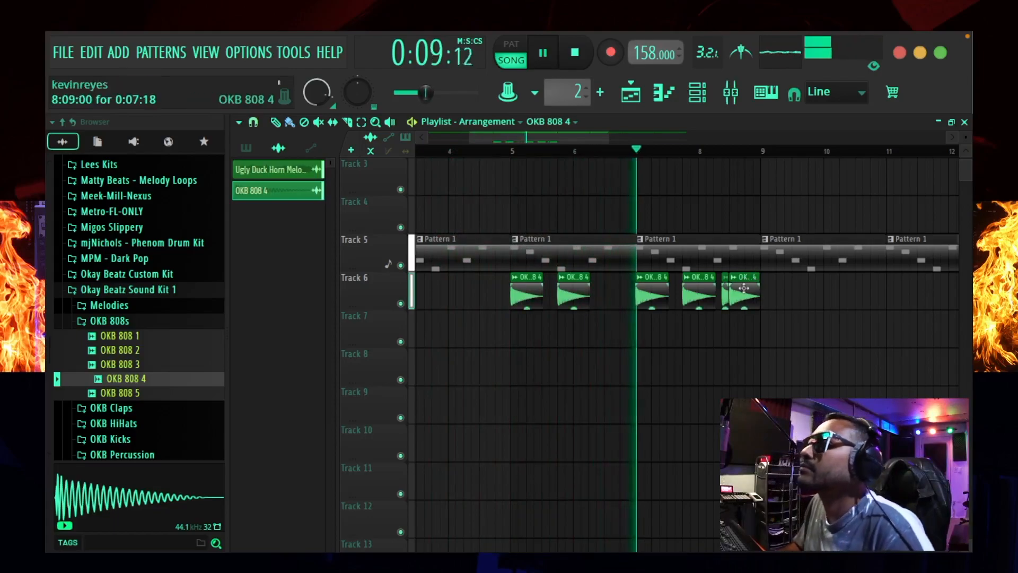
# - Copy all six OKB 808 4 clips on Track 6 to start at bar 9, and play the song from bar 4
pyautogui.scroll(-1, 630, 155)
pyautogui.scroll(-2, 630, 155)
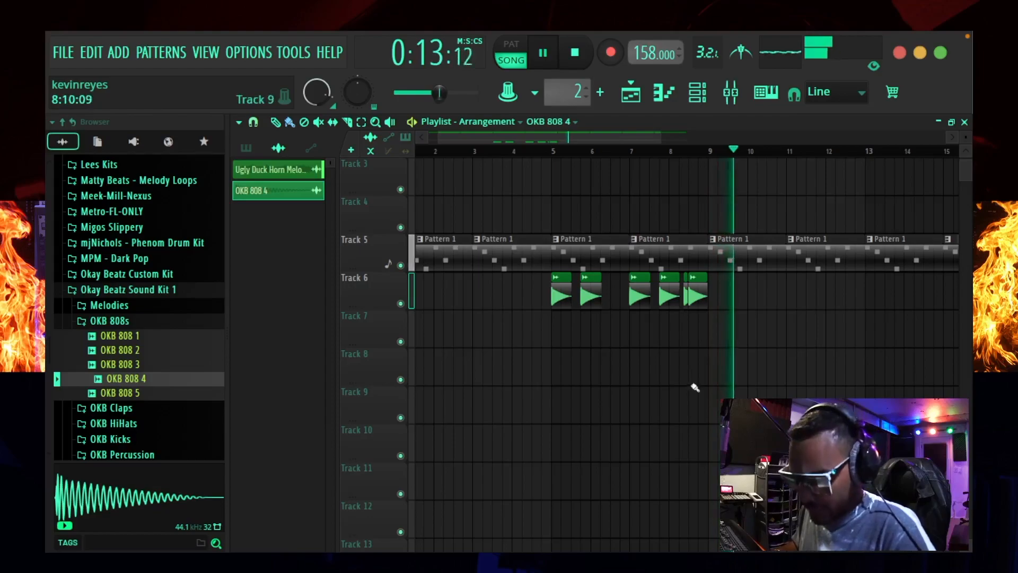
pyautogui.moveTo(723, 268); pyautogui.dragTo(554, 317)
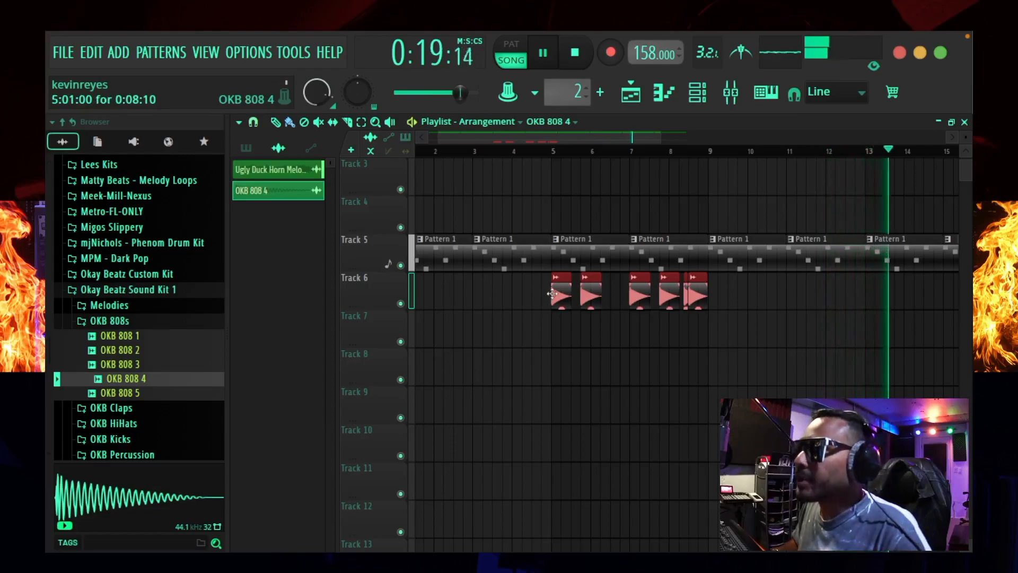
pyautogui.moveTo(551, 295); pyautogui.dragTo(707, 321)
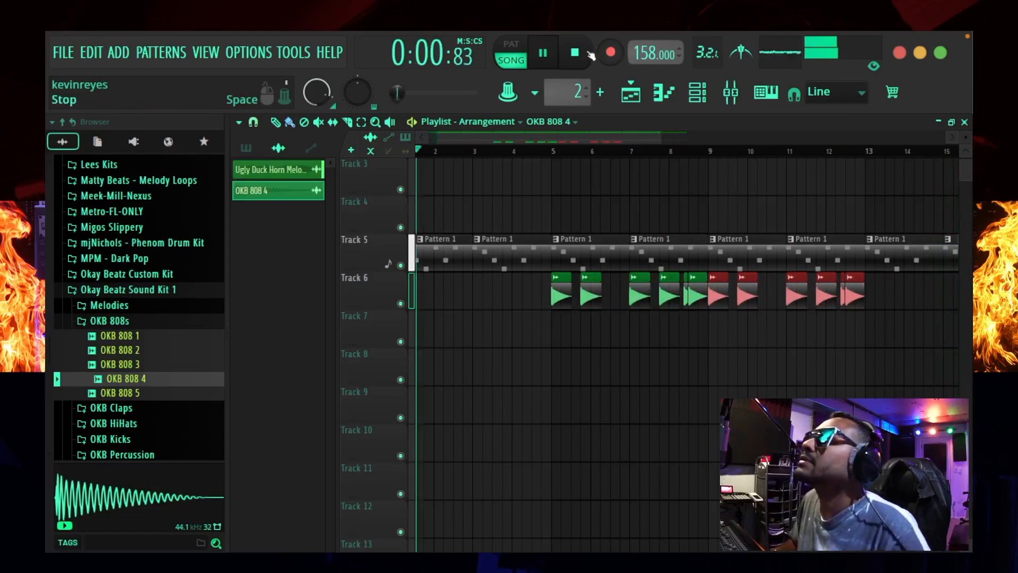
pyautogui.click(516, 153)
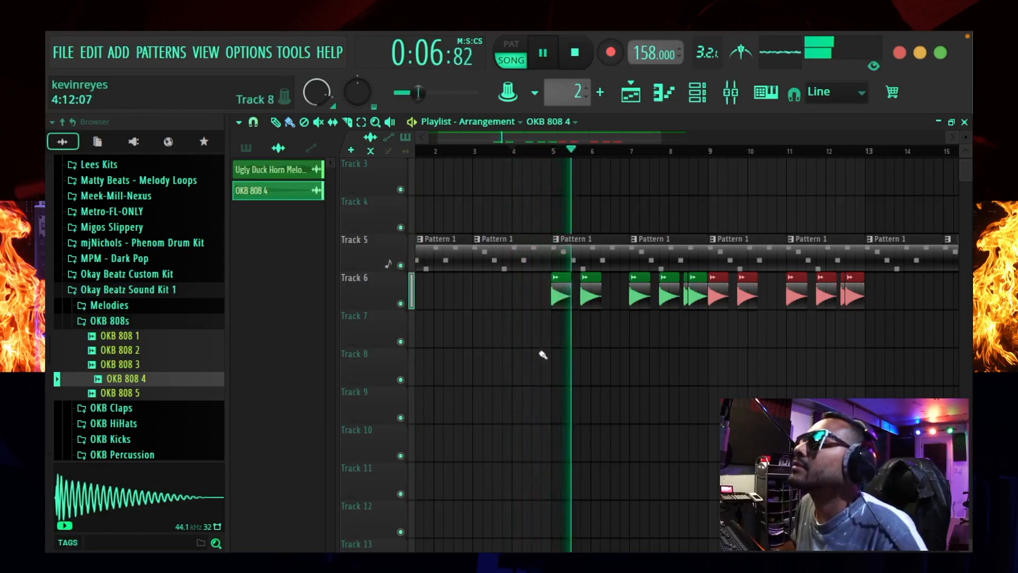
pyautogui.rightClick(635, 358)
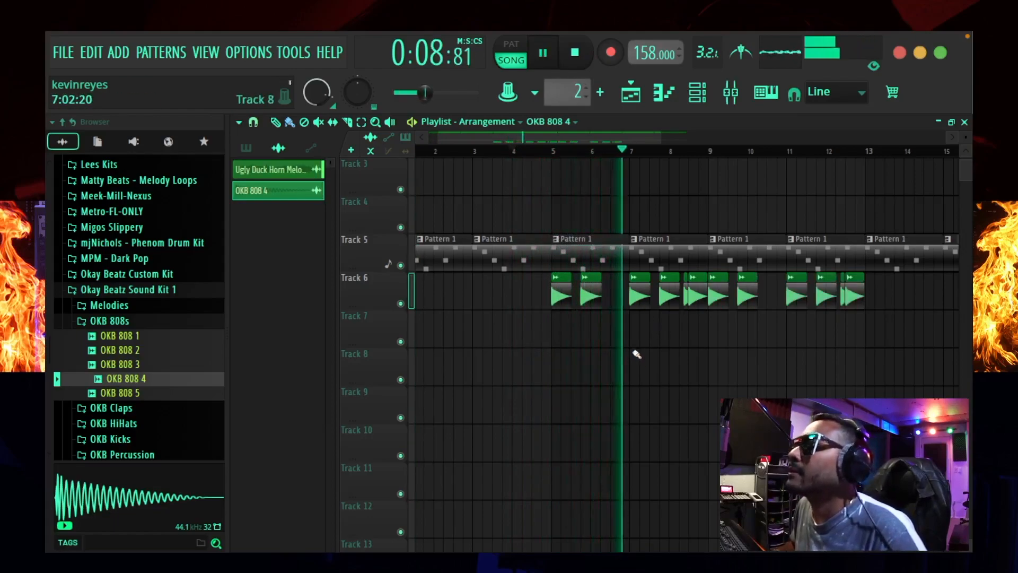
# - Route the OKB 808 4 audio clip to free mixer track 3 and move the mixer below the Track 6 clips
pyautogui.doubleClick(555, 297)
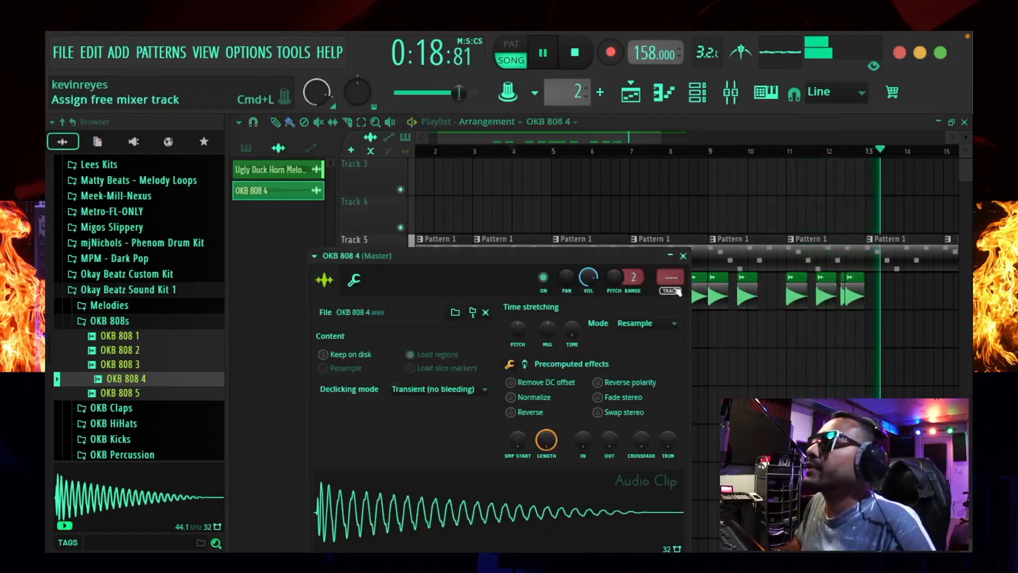
pyautogui.click(672, 291)
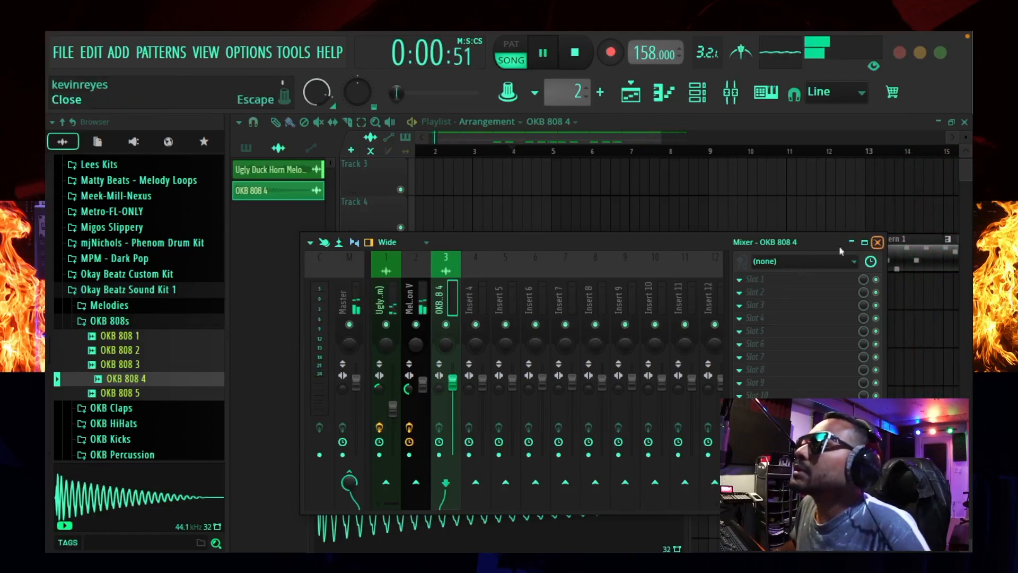
pyautogui.moveTo(679, 253); pyautogui.dragTo(683, 333)
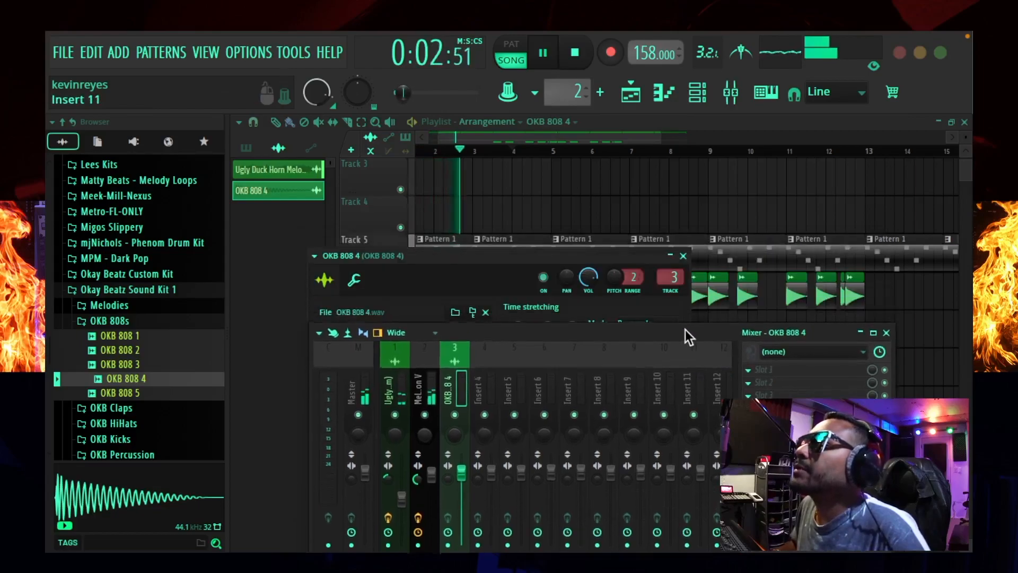
pyautogui.click(673, 238)
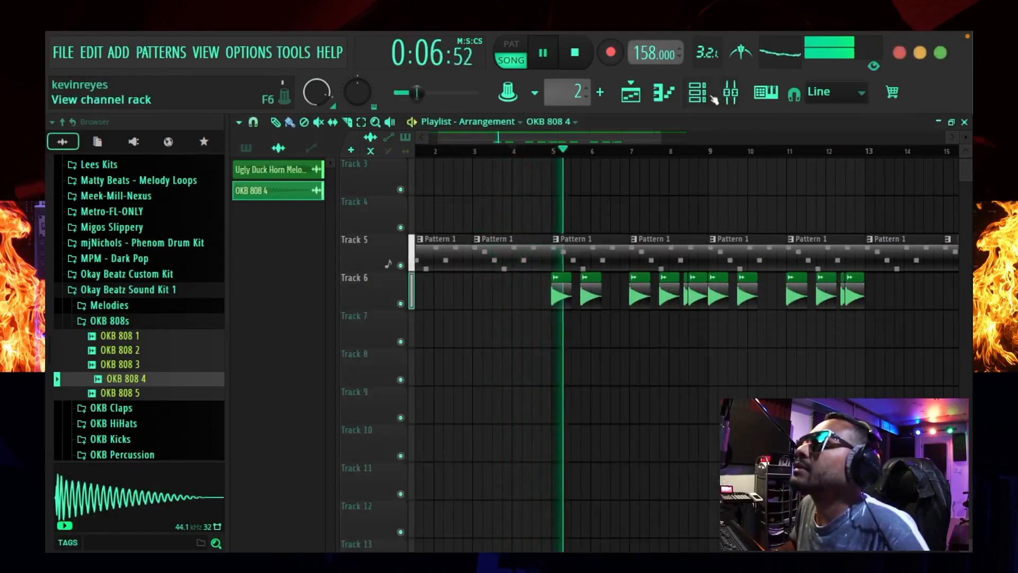
pyautogui.click(730, 96)
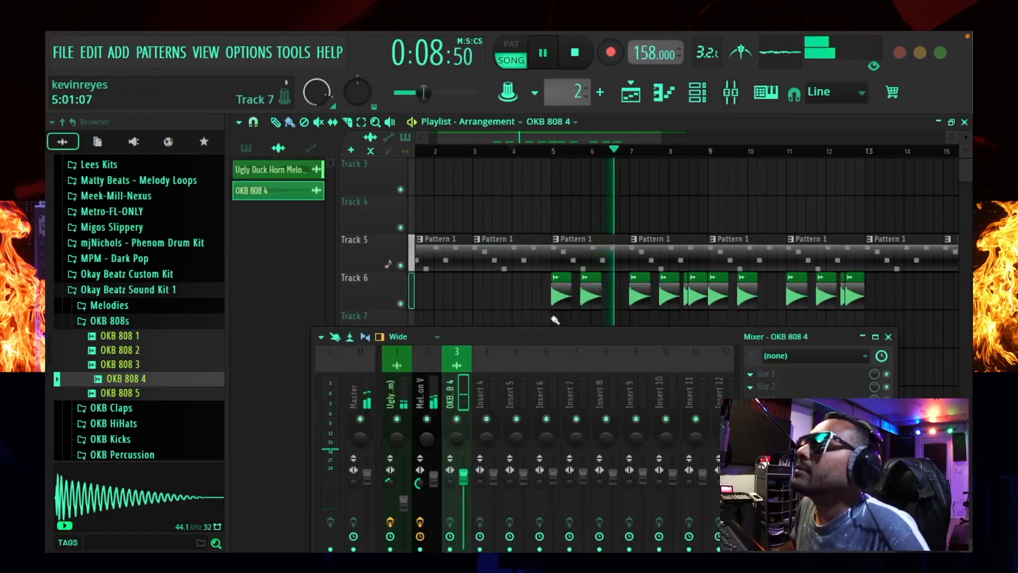
# - Set the OKB 808 4 channel's volume multiplier to 123% and its channel volume to 67%
pyautogui.click(549, 295)
pyautogui.click(359, 282)
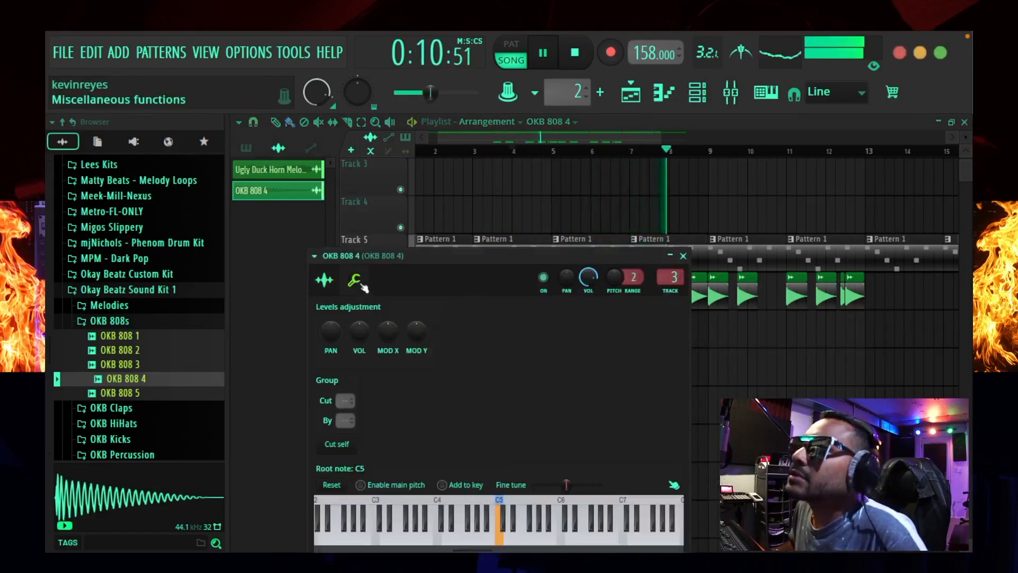
pyautogui.moveTo(351, 330); pyautogui.dragTo(351, 317)
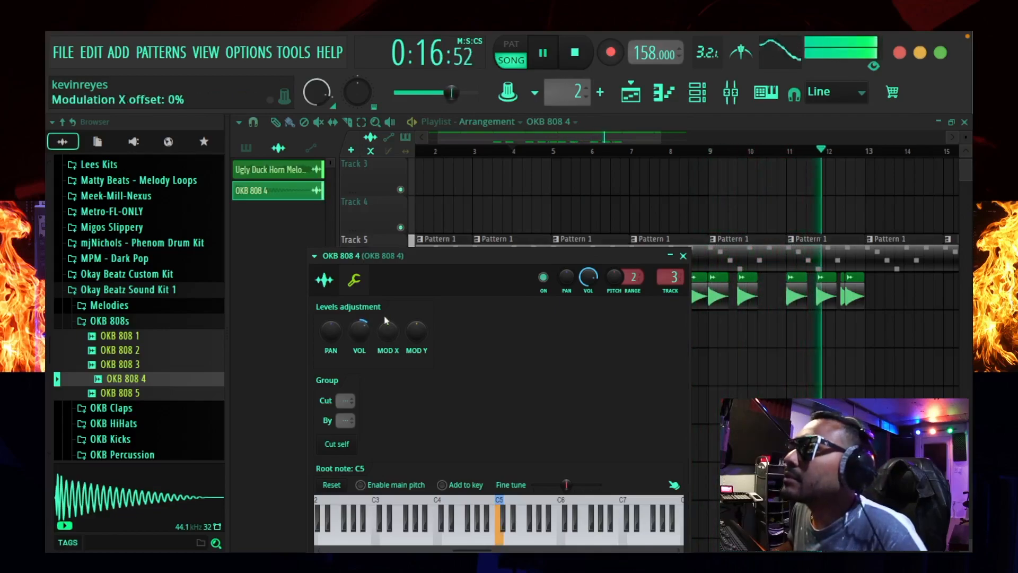
pyautogui.moveTo(589, 276); pyautogui.dragTo(588, 288)
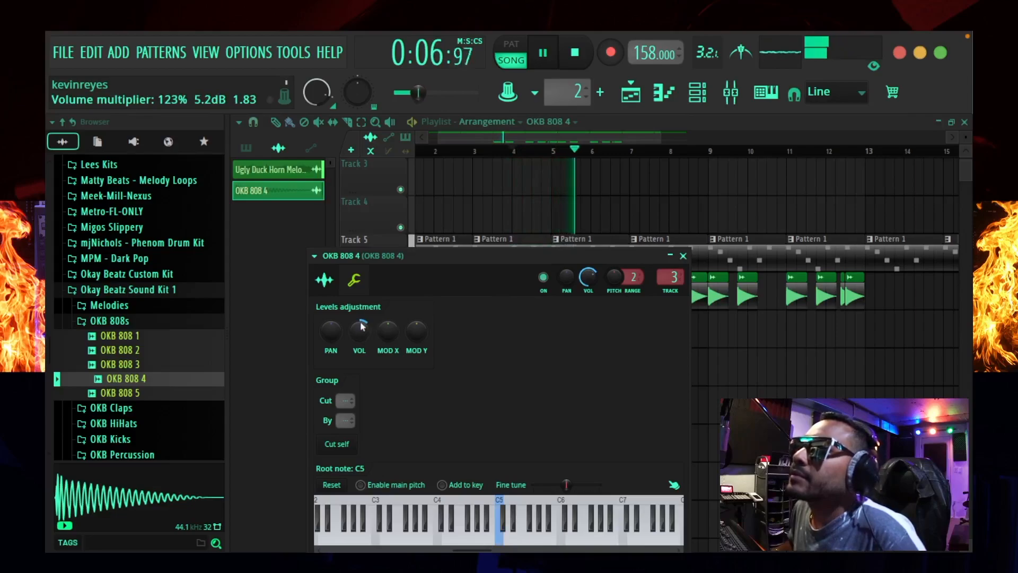
pyautogui.click(335, 284)
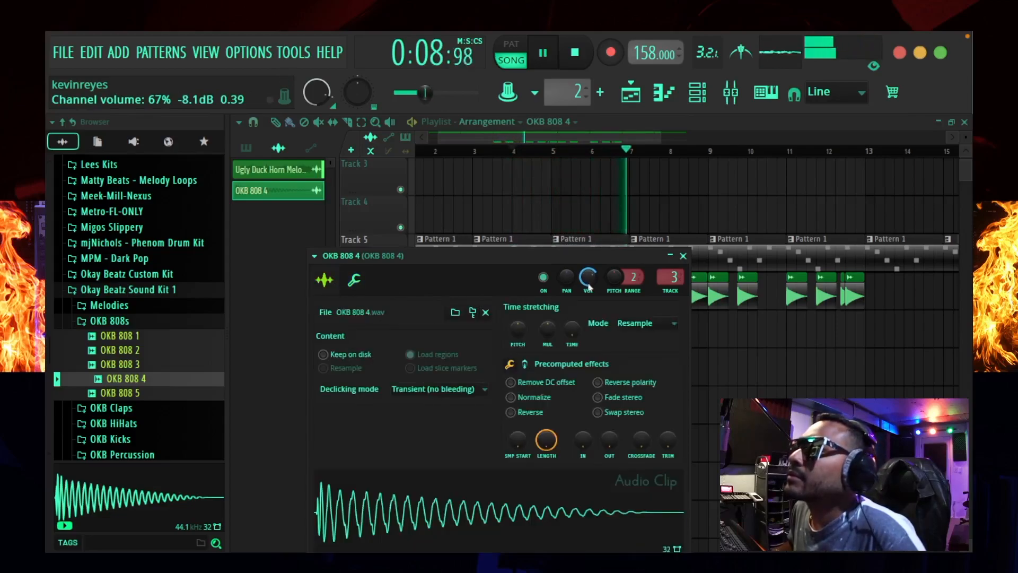
pyautogui.click(682, 255)
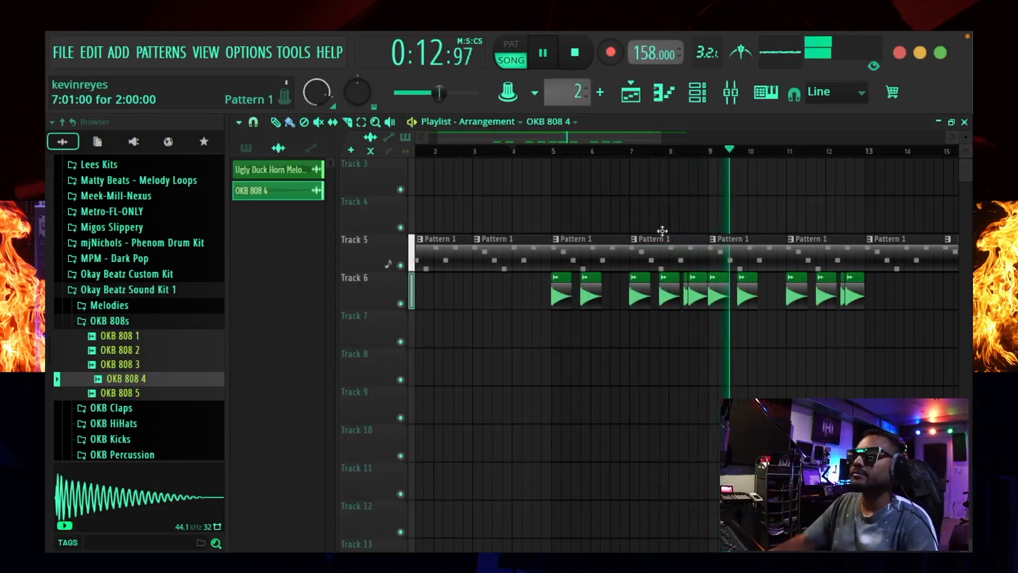
# - Audition samples in the OKB Claps folder and place OKB Clap 5 on Track 7 at 6:05
pyautogui.press('space')
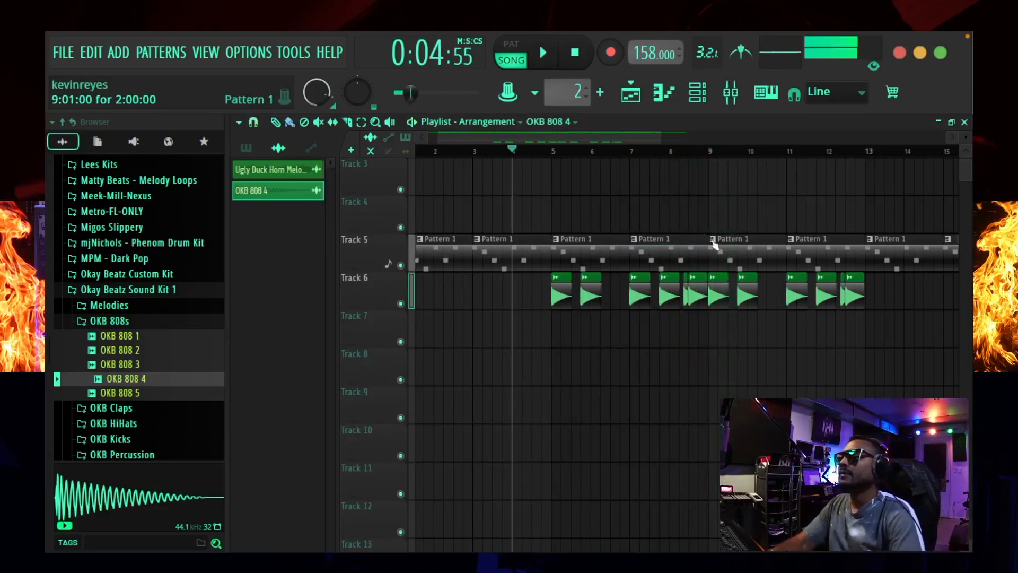
pyautogui.click(111, 320)
pyautogui.click(110, 338)
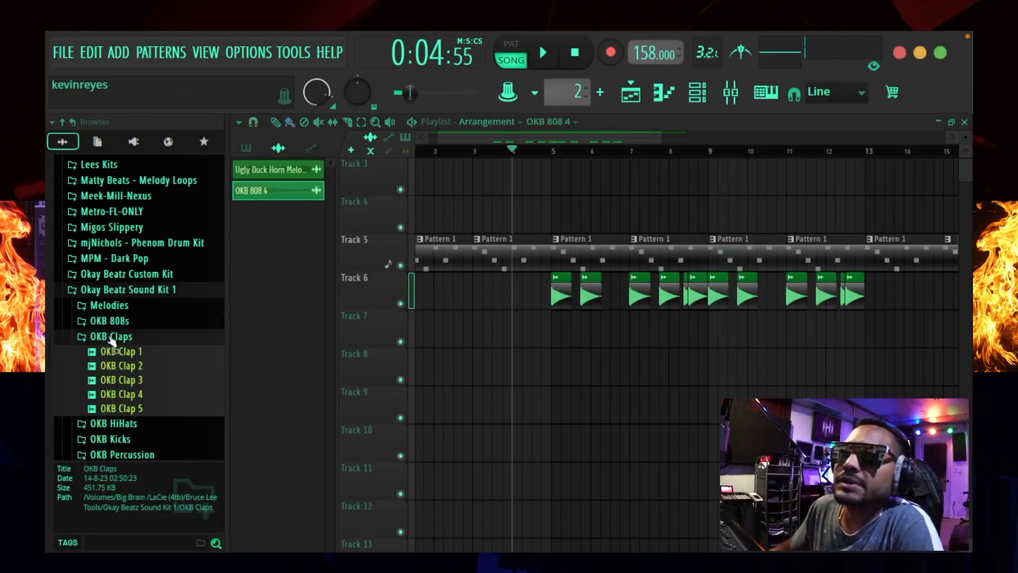
pyautogui.click(142, 381)
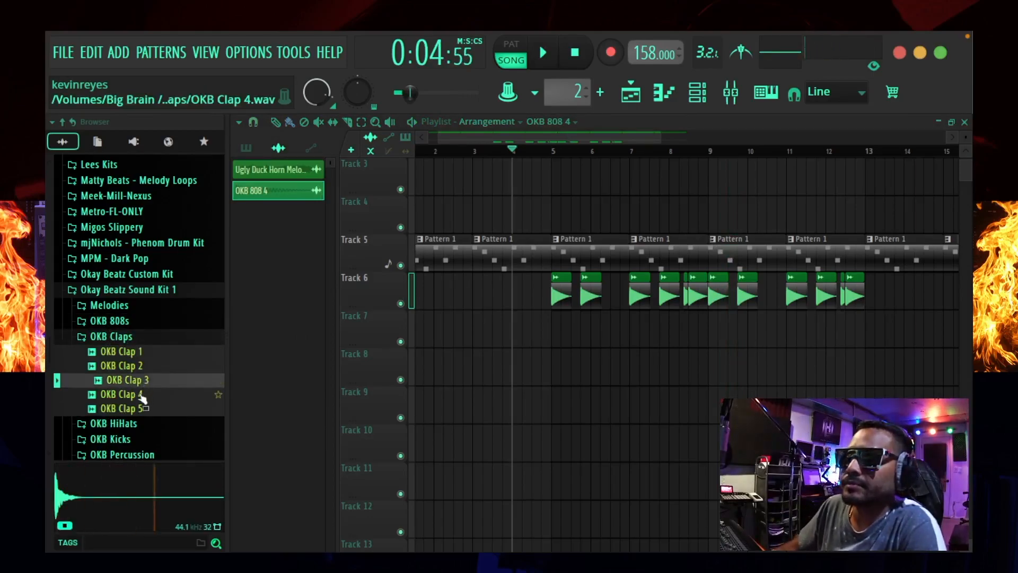
pyautogui.click(141, 394)
pyautogui.click(141, 409)
pyautogui.moveTo(141, 411); pyautogui.dragTo(611, 322)
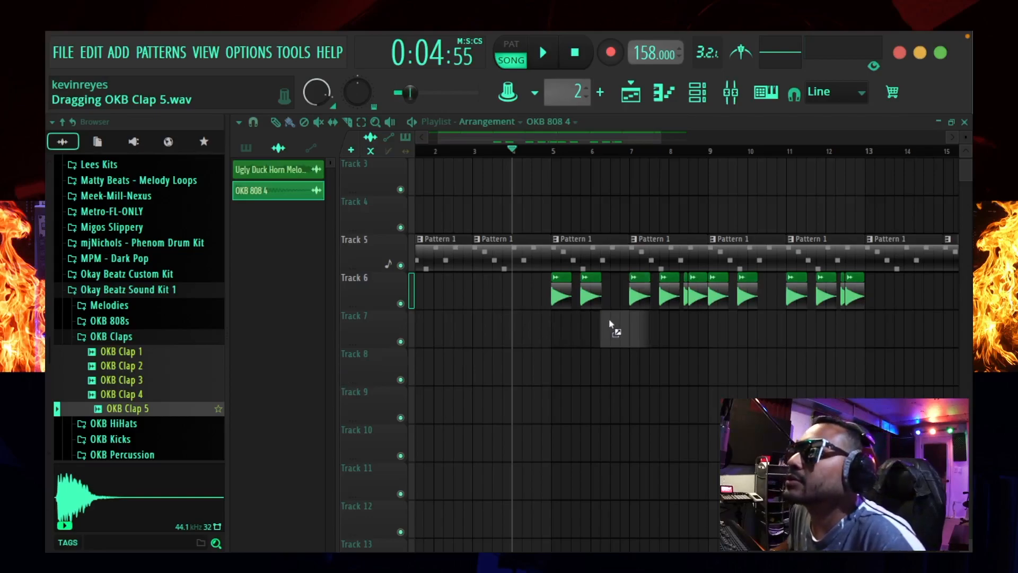
pyautogui.moveTo(610, 322); pyautogui.dragTo(610, 322)
# - Add three more OKB Clap 5 clips on Track 7 at 8:13, 10:09 and 12:13 while playing the song
pyautogui.press('space')
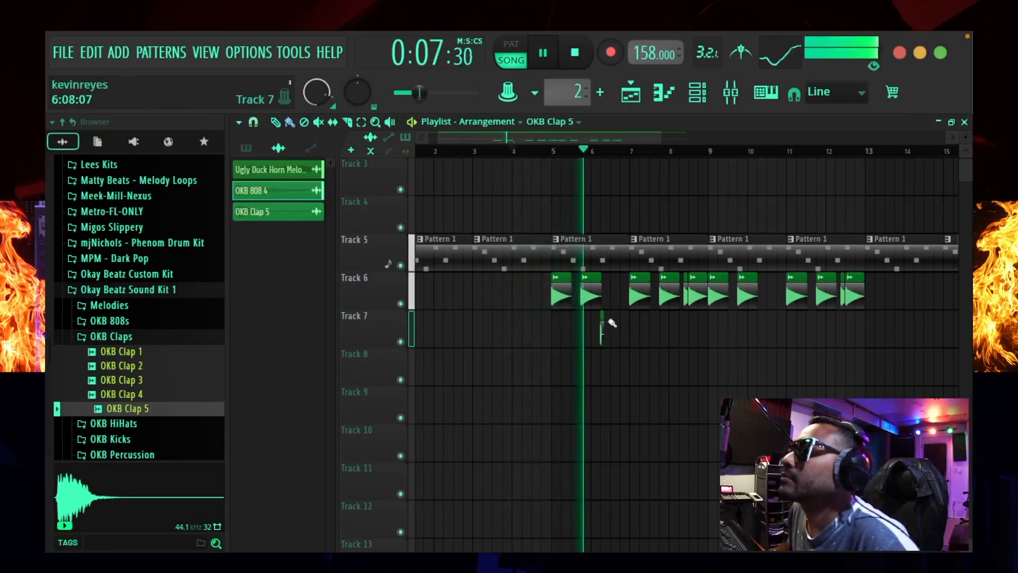
pyautogui.scroll(2, 614, 150)
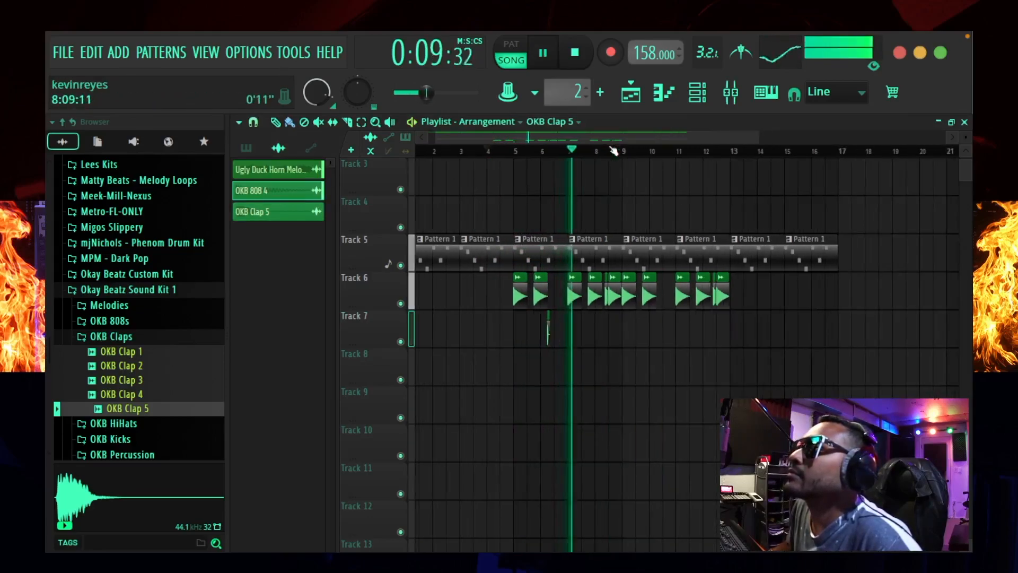
pyautogui.moveTo(614, 150); pyautogui.dragTo(587, 144)
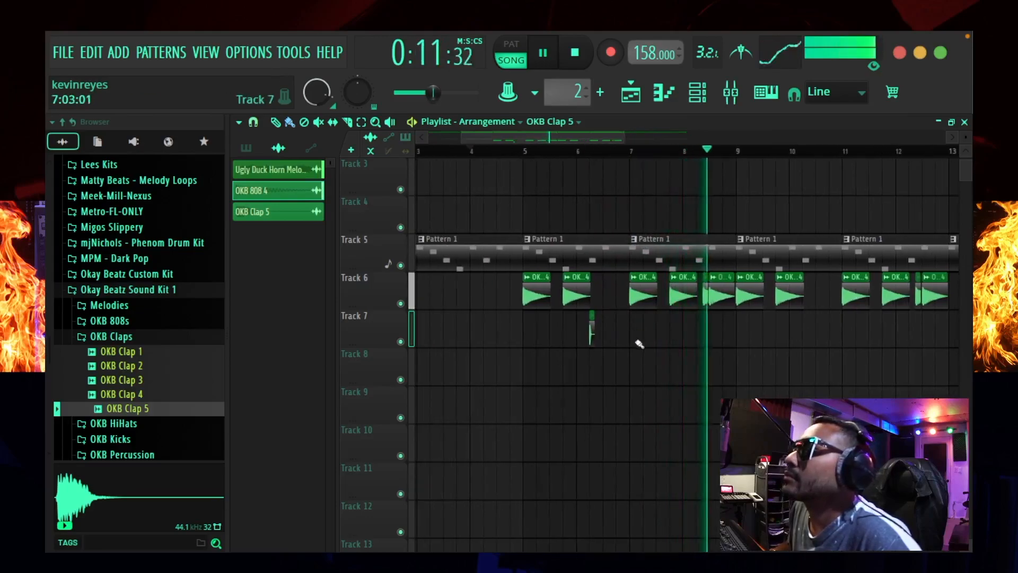
pyautogui.click(725, 330)
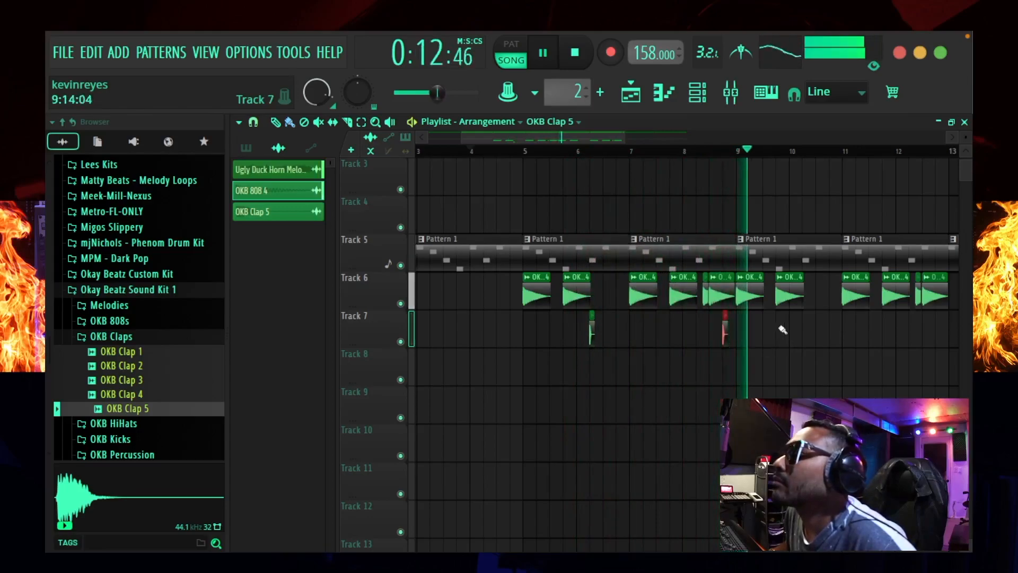
pyautogui.click(823, 333)
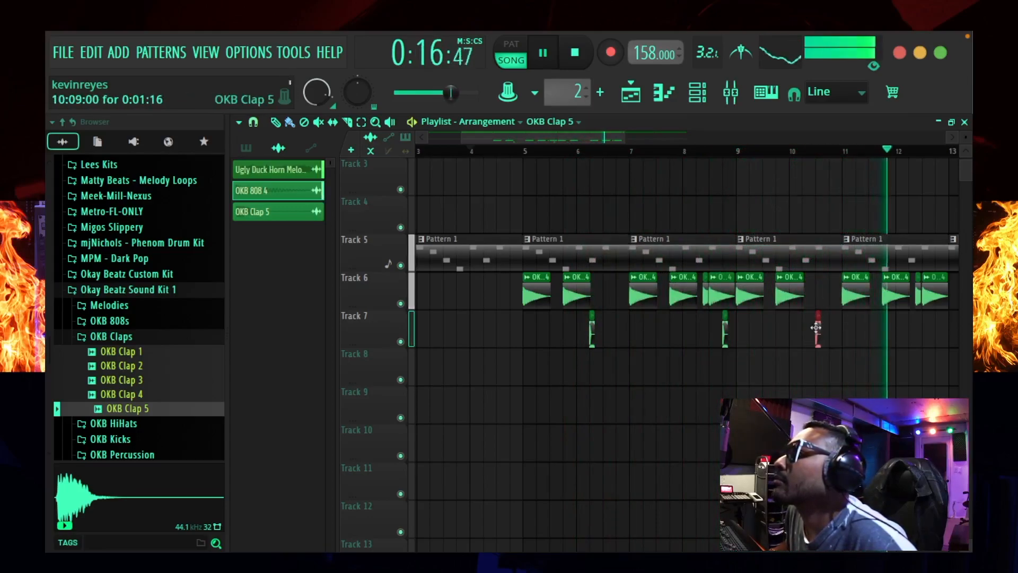
pyautogui.press('space')
pyautogui.press('space')
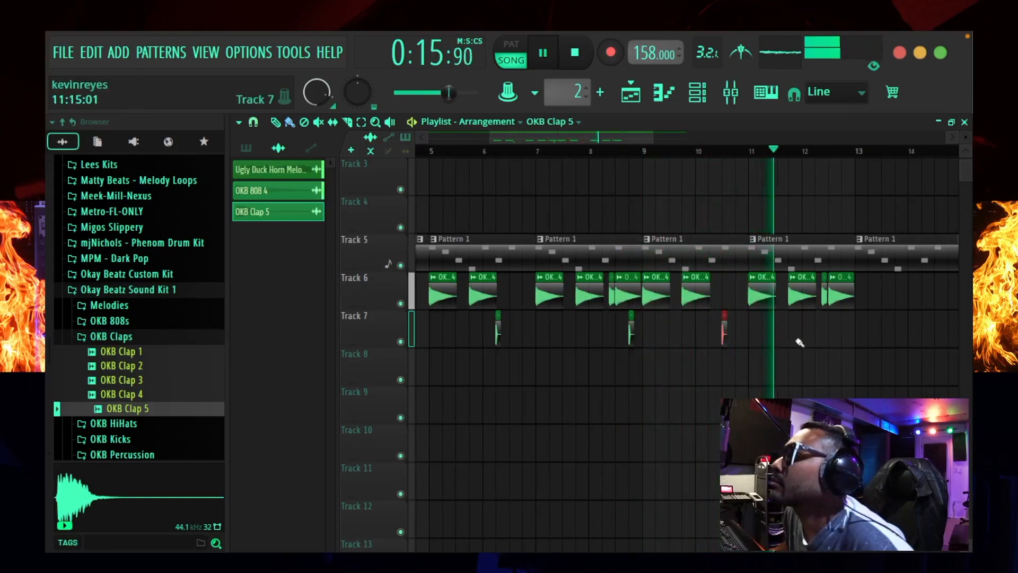
pyautogui.click(844, 335)
pyautogui.press('space')
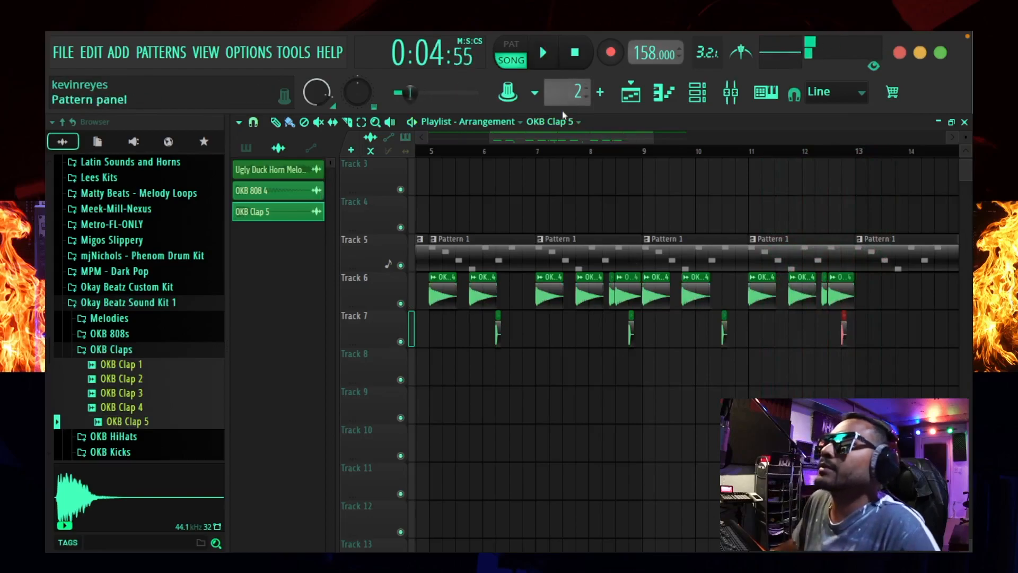
# - Audition samples in the OKB Snares folder and place OKB Snare 5 on Track 8 at 5:09
pyautogui.moveTo(610, 138); pyautogui.dragTo(577, 139)
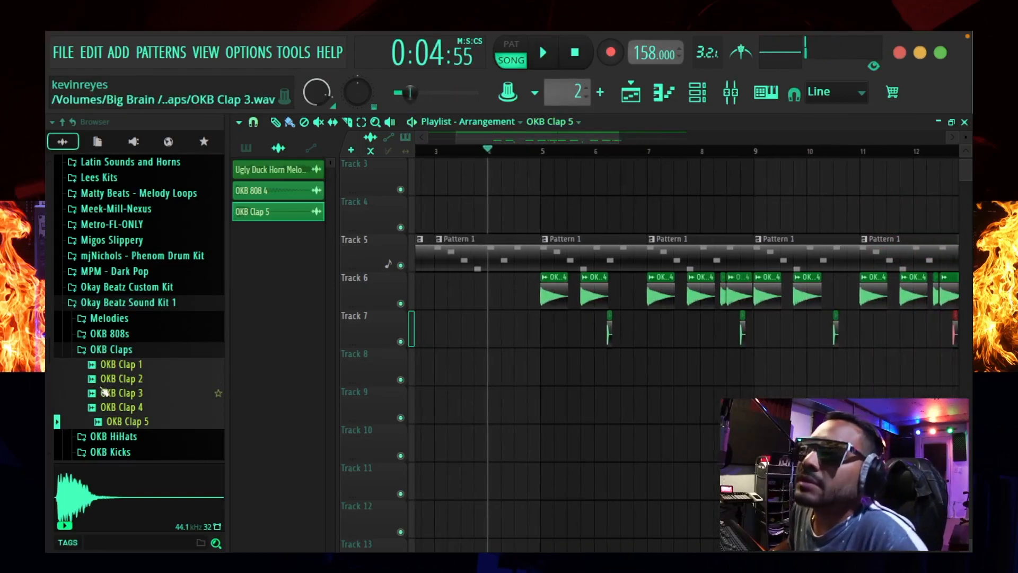
pyautogui.click(137, 352)
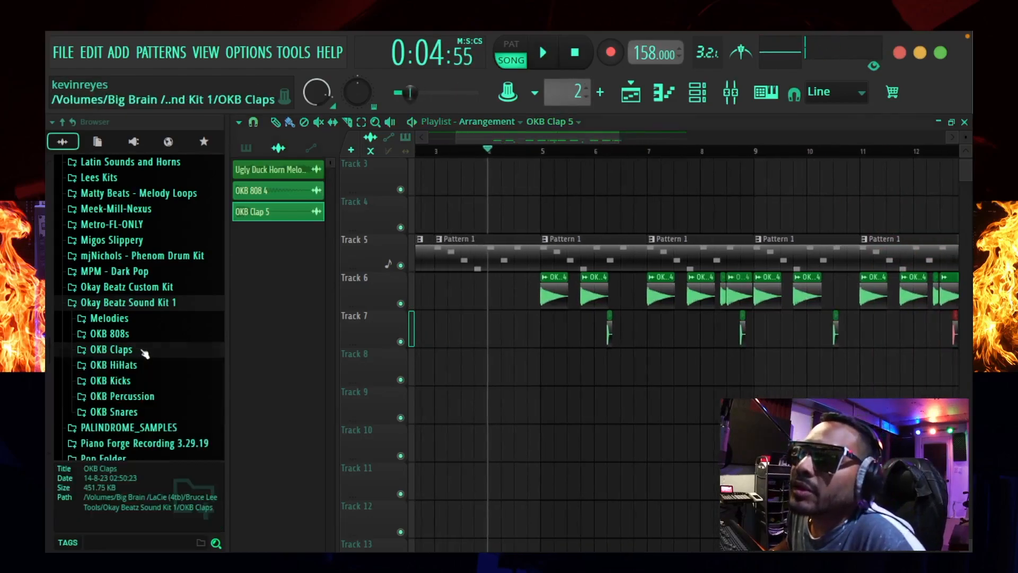
pyautogui.click(136, 415)
pyautogui.click(148, 431)
pyautogui.scroll(-2, 147, 431)
pyautogui.click(148, 432)
pyautogui.click(150, 432)
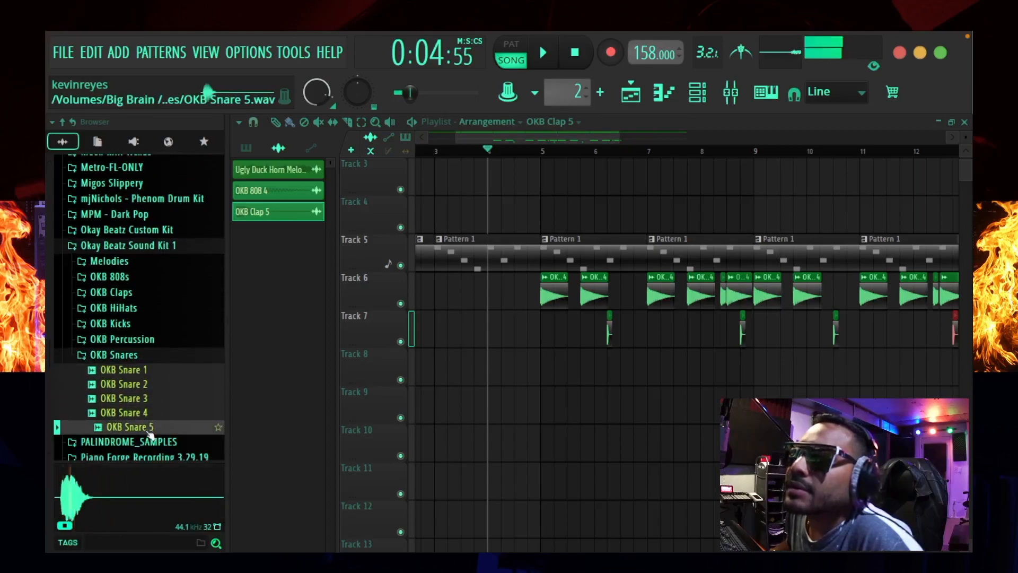
pyautogui.moveTo(150, 431); pyautogui.dragTo(573, 370)
# - Add a second OKB Snare 5 clip on Track 8 at 6:09, and copy both snare clips to 7:09 and 8:09
pyautogui.scroll(2, 552, 152)
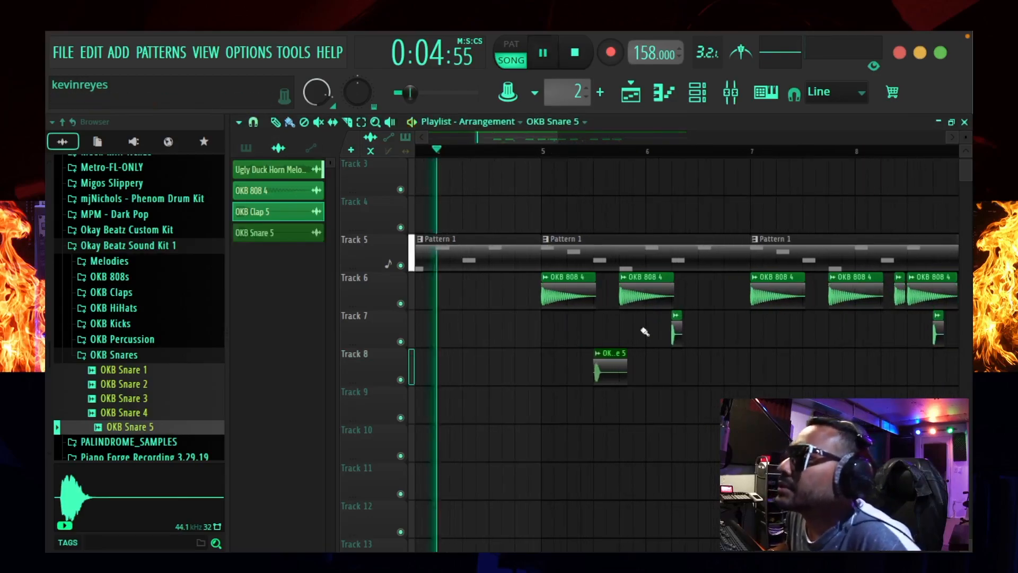
pyautogui.press('space')
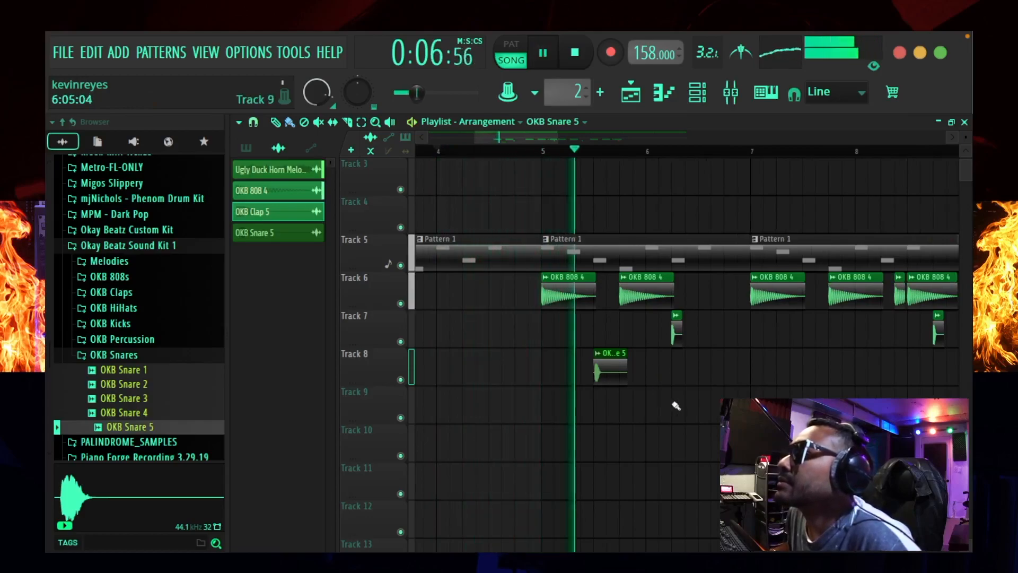
pyautogui.click(702, 377)
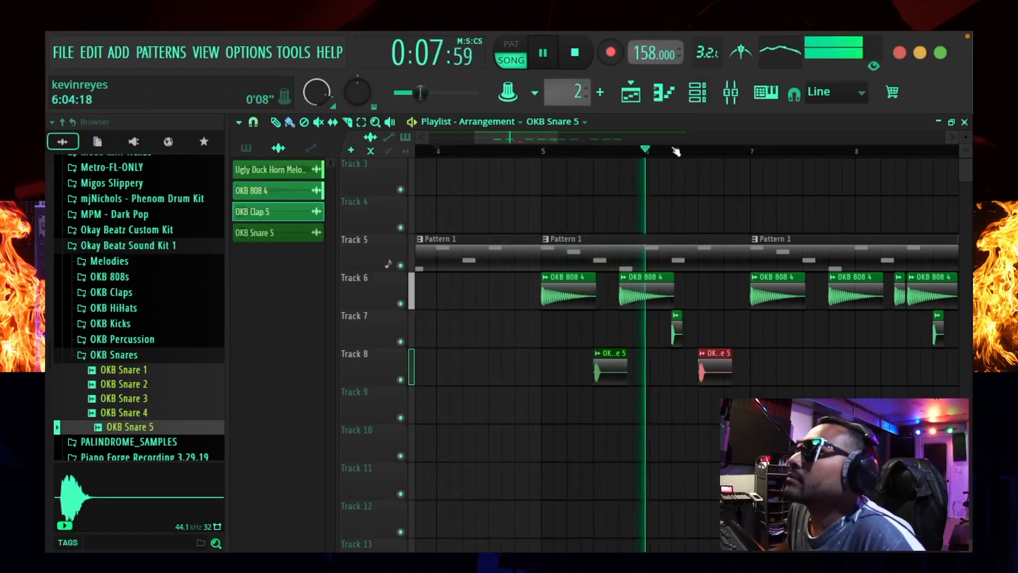
pyautogui.scroll(-3, 674, 152)
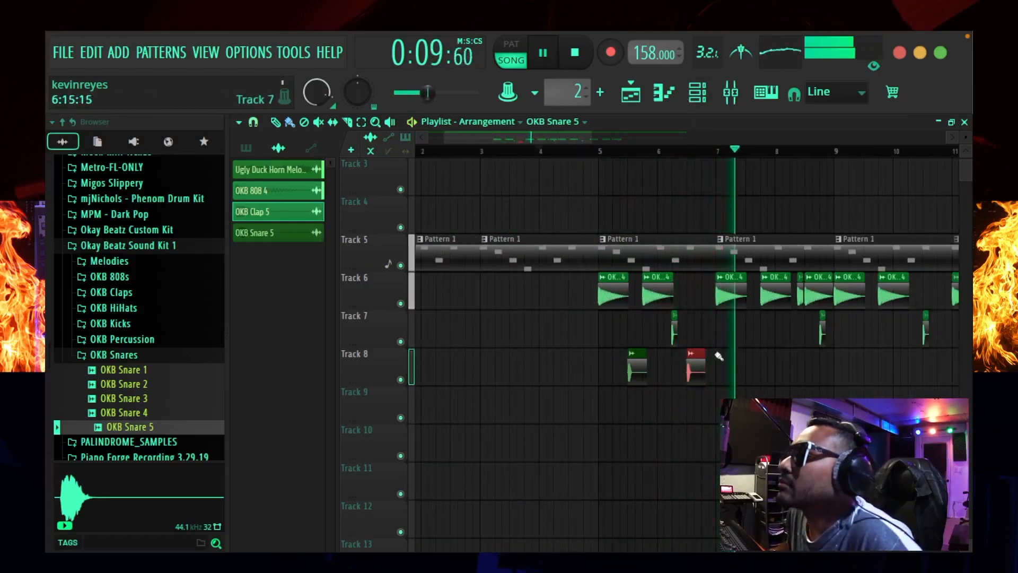
pyautogui.press('space')
pyautogui.moveTo(724, 391); pyautogui.dragTo(615, 385)
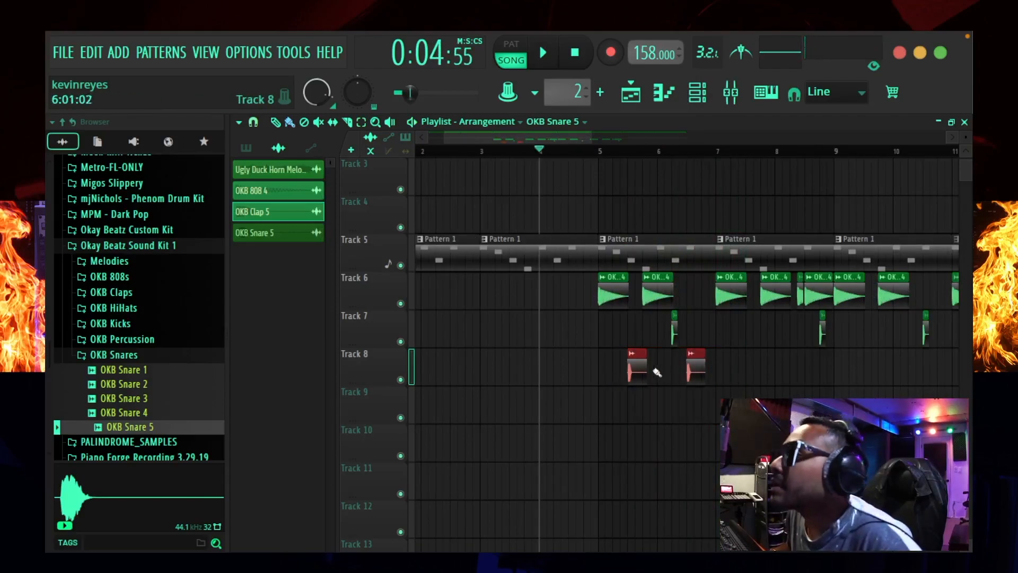
pyautogui.moveTo(631, 368); pyautogui.dragTo(743, 370)
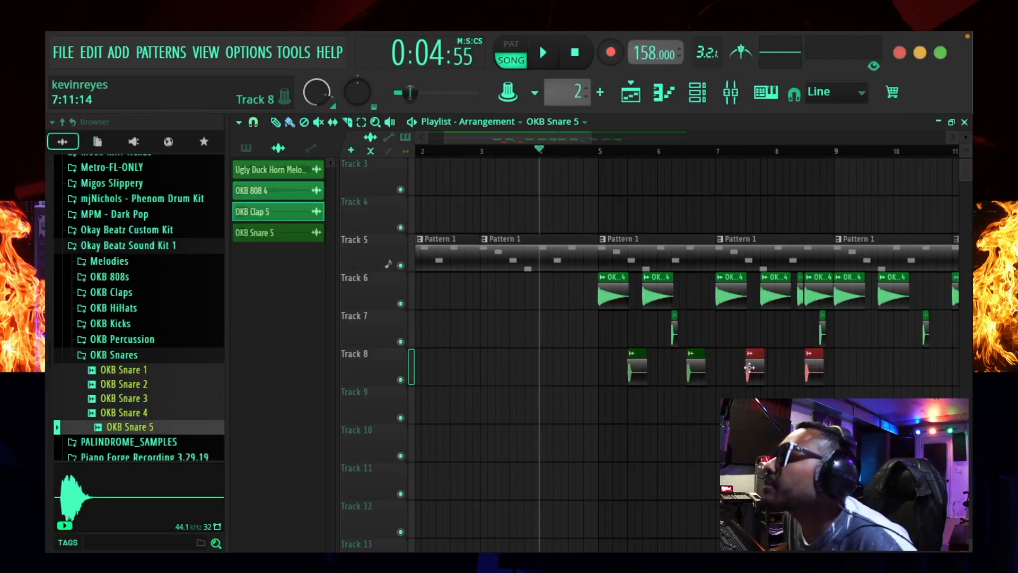
# - Copy the pair of OKB Snare 5 clips on Track 8 to 9:09 and 10:09, and again to 11:09 and 12:09
pyautogui.moveTo(751, 366); pyautogui.dragTo(868, 360)
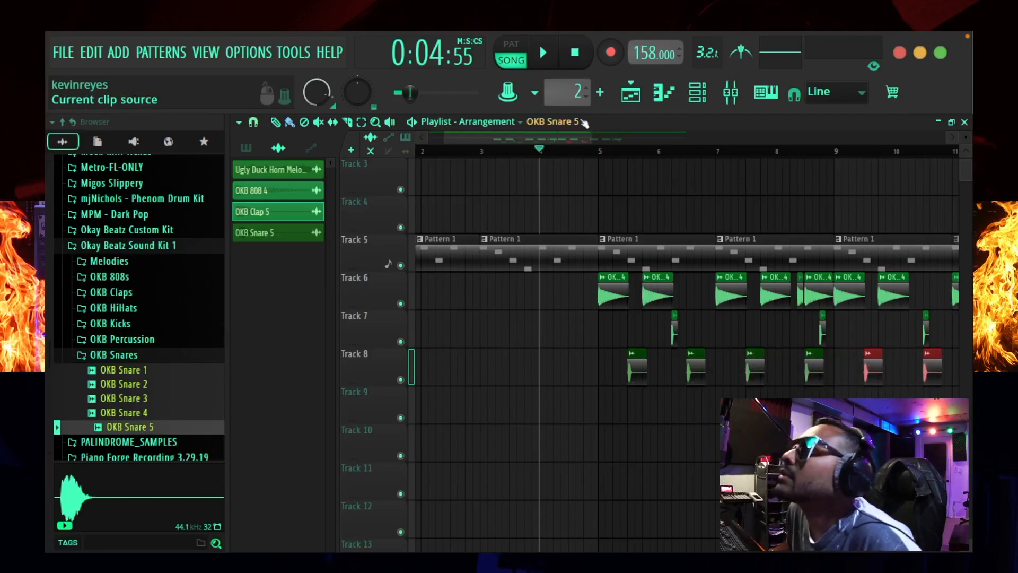
pyautogui.moveTo(584, 132); pyautogui.dragTo(747, 137)
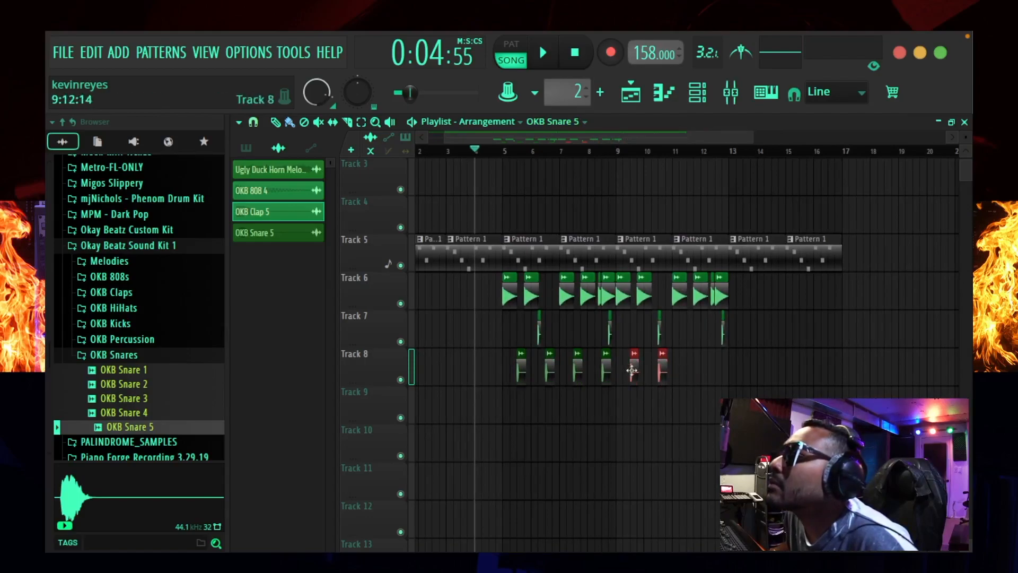
pyautogui.press('space')
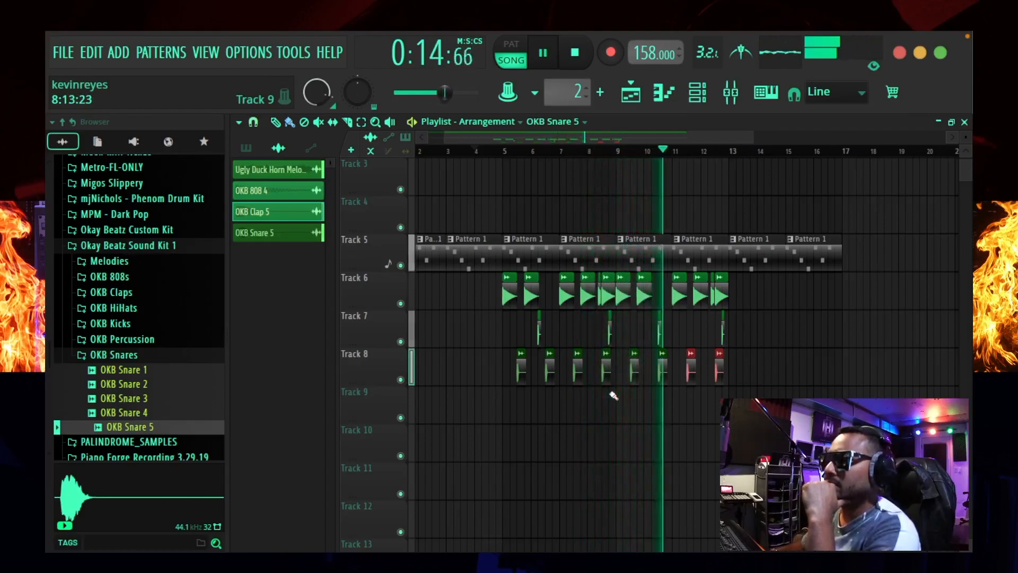
pyautogui.scroll(6, 669, 154)
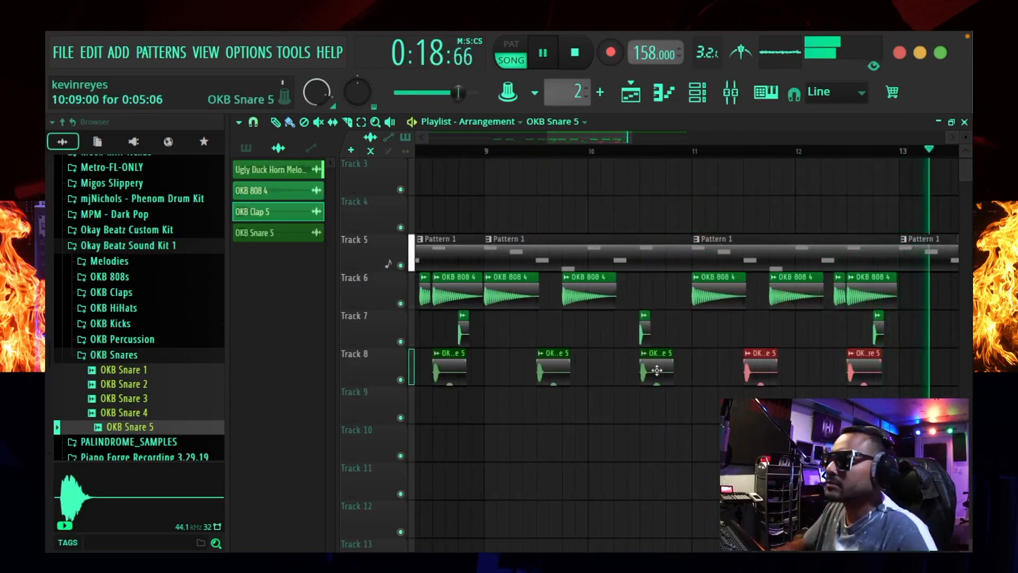
# - Move the OKB Clap 5 clip on Track 7 from 10:09 to 10:05 while playing the song
pyautogui.press('space')
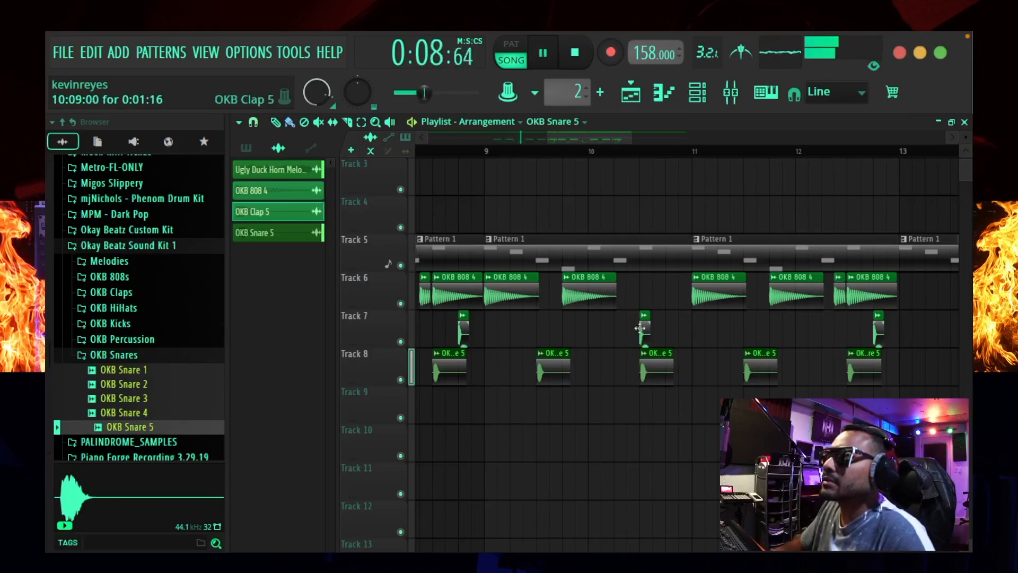
pyautogui.moveTo(622, 330); pyautogui.dragTo(609, 330)
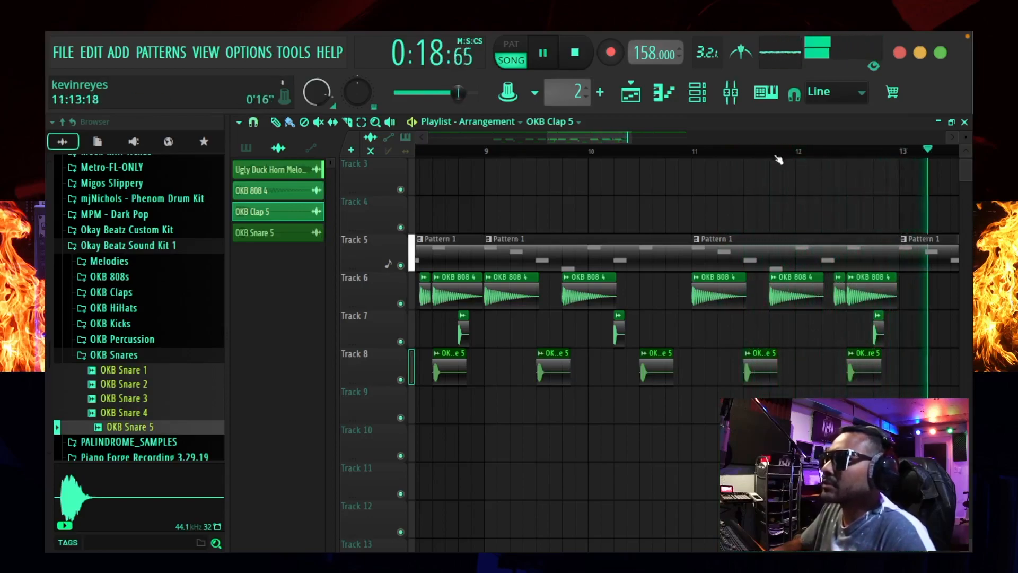
pyautogui.scroll(-3, 764, 154)
pyautogui.scroll(-2, 761, 157)
pyautogui.press('space')
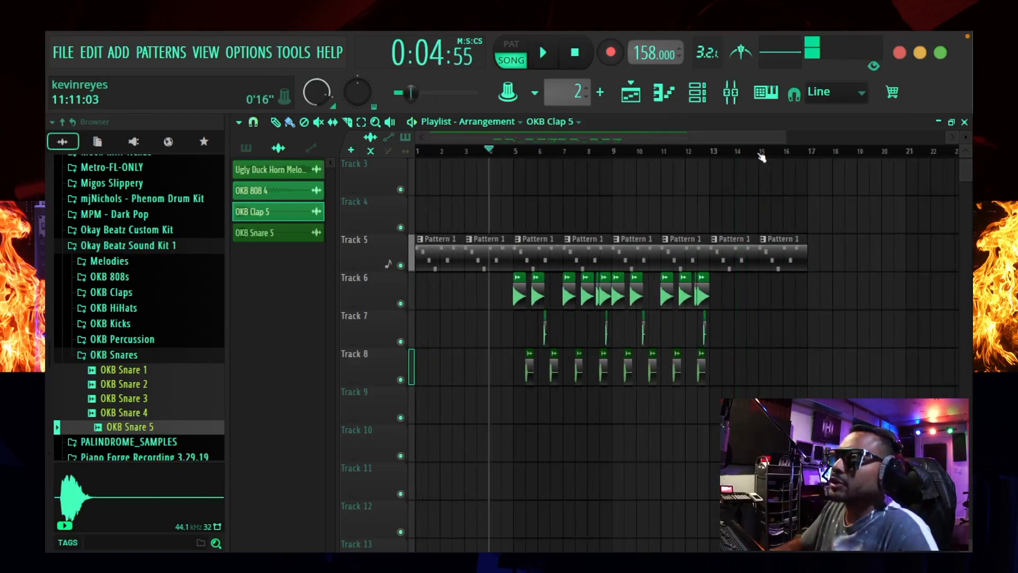
# - Collapse the OKB Snares folder, create a new pattern named HH and show the channel rack
pyautogui.click(146, 357)
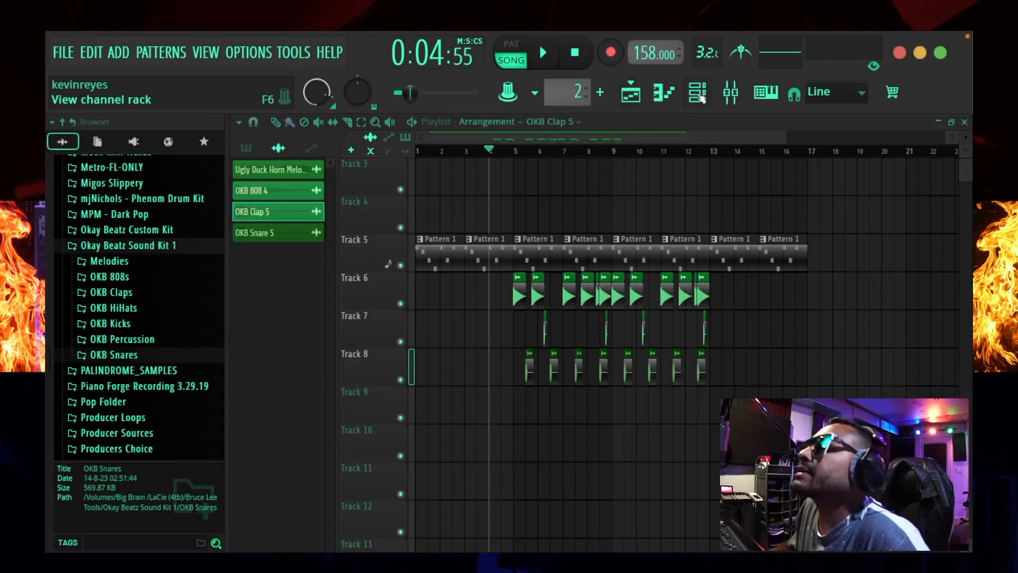
pyautogui.click(601, 94)
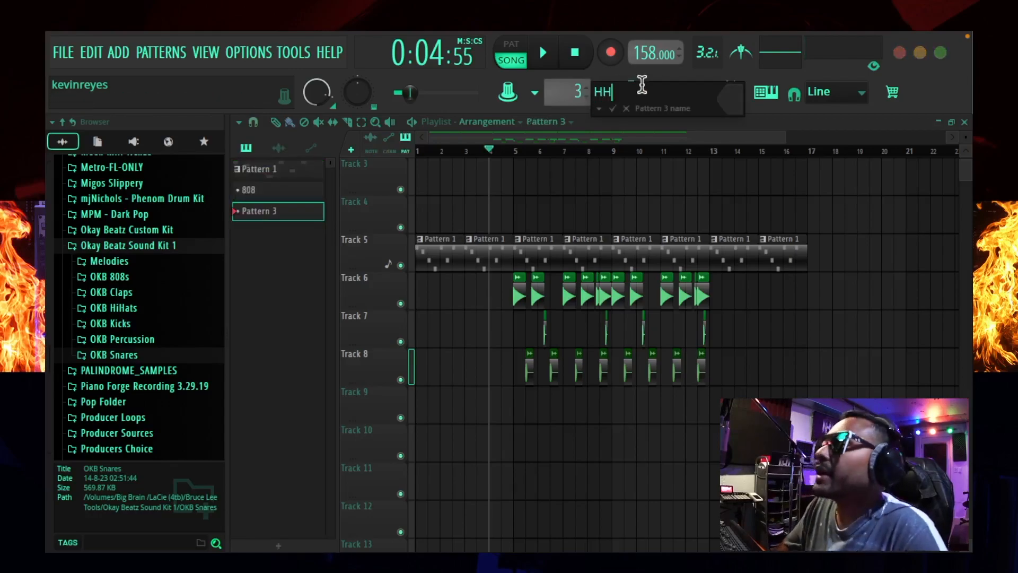
pyautogui.press('Return')
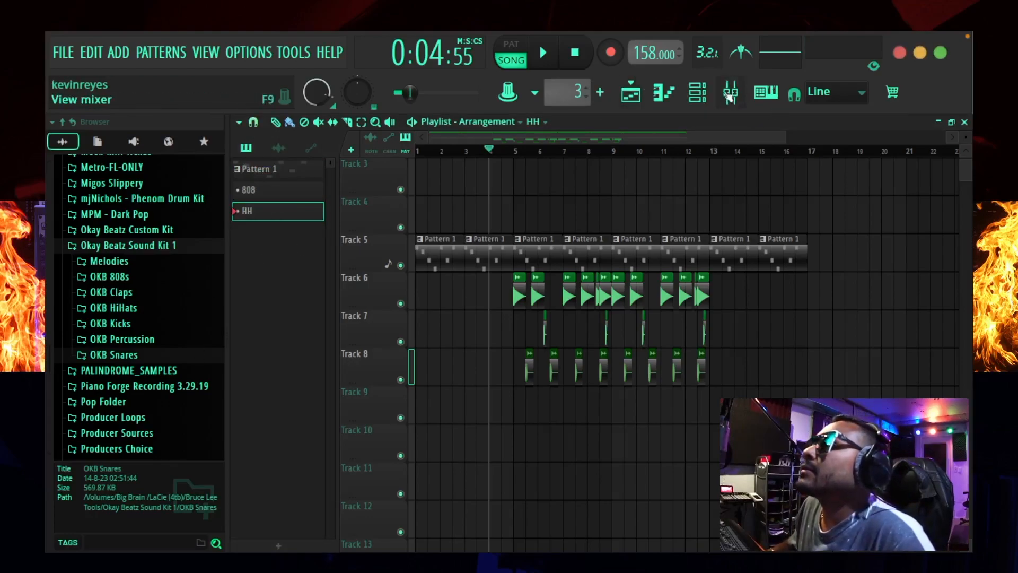
pyautogui.click(697, 94)
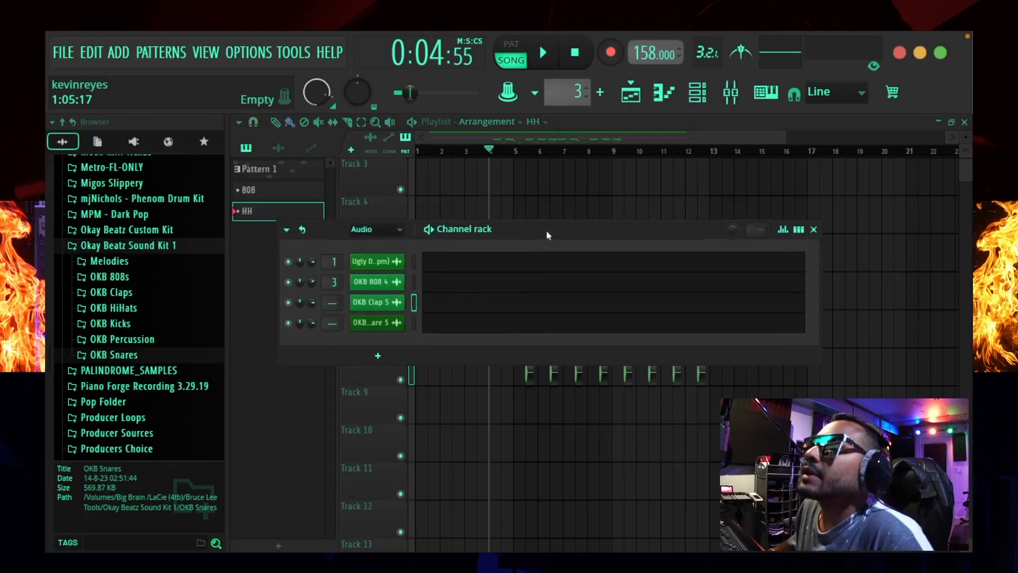
pyautogui.moveTo(537, 230); pyautogui.dragTo(608, 238)
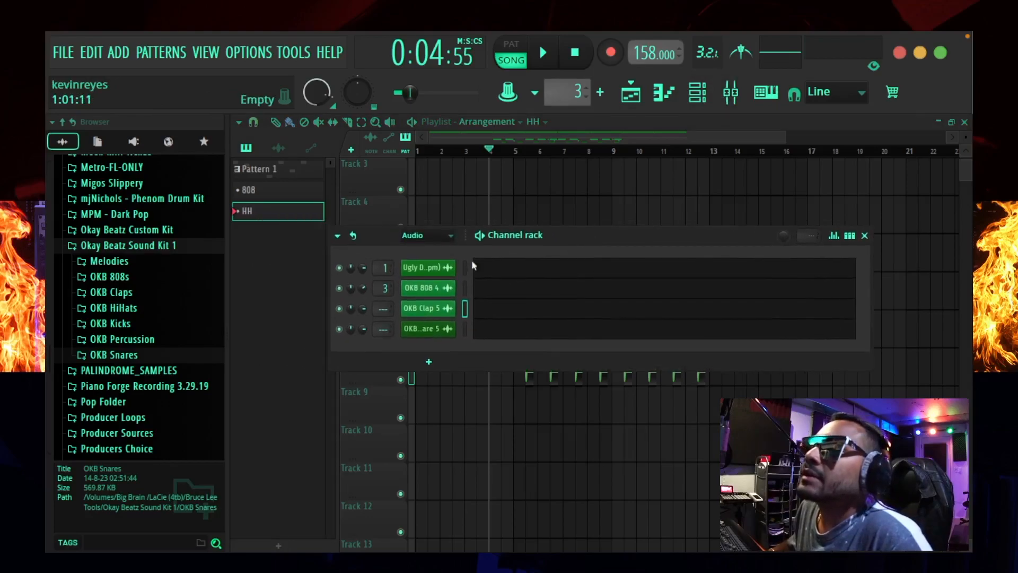
# - Audition samples in the OKB HiHats folder and add OKB HiHat 4 to the channel rack
pyautogui.click(126, 308)
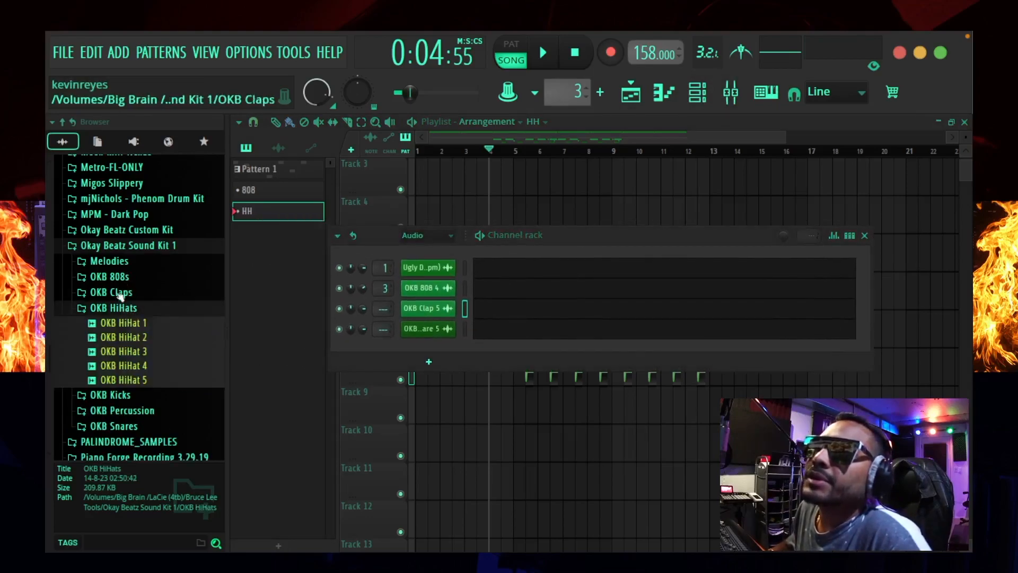
pyautogui.click(136, 336)
pyautogui.click(136, 351)
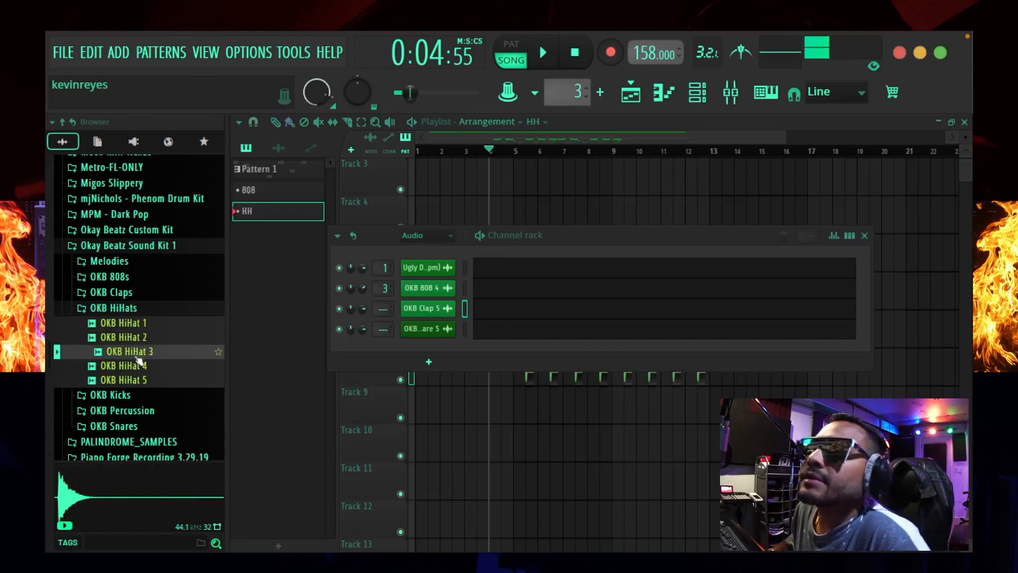
pyautogui.click(135, 365)
pyautogui.click(134, 380)
pyautogui.click(134, 369)
pyautogui.moveTo(135, 370); pyautogui.dragTo(170, 368)
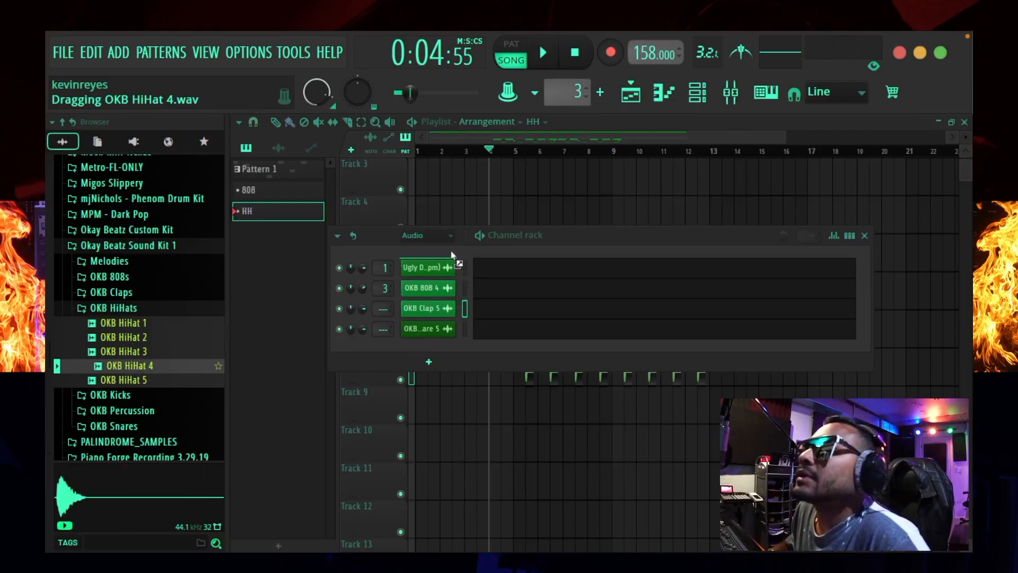
pyautogui.moveTo(452, 255); pyautogui.dragTo(448, 253)
# - Display all channels in the rack and place a C5 note at the start of the OKB HiHat 4 piano roll
pyautogui.click(428, 235)
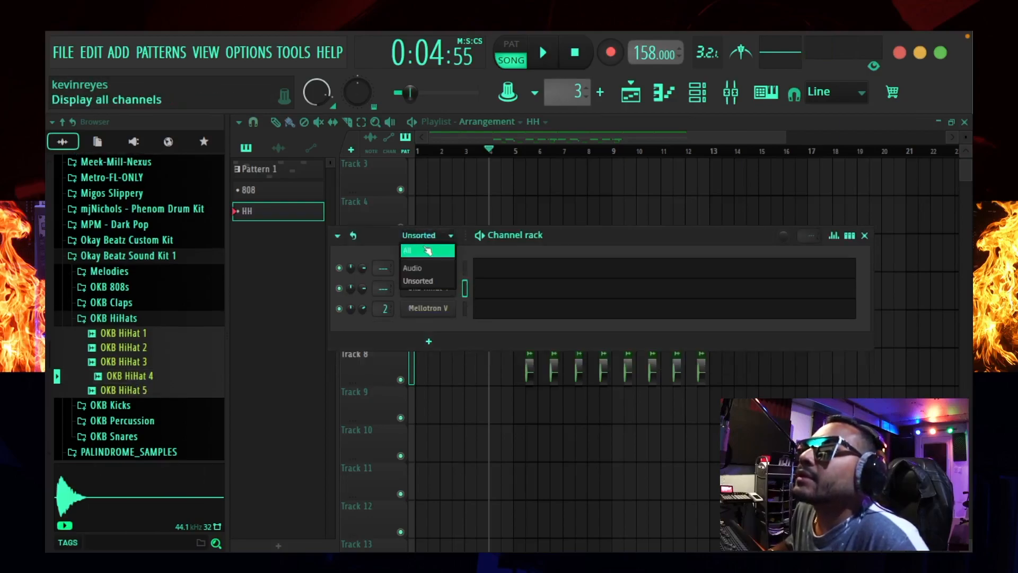
pyautogui.click(428, 250)
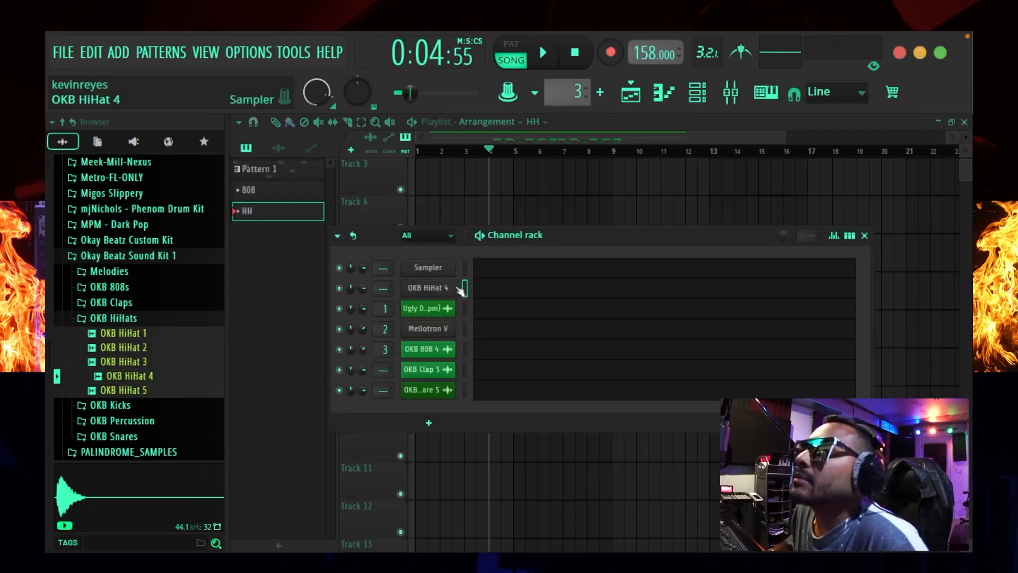
pyautogui.doubleClick(577, 295)
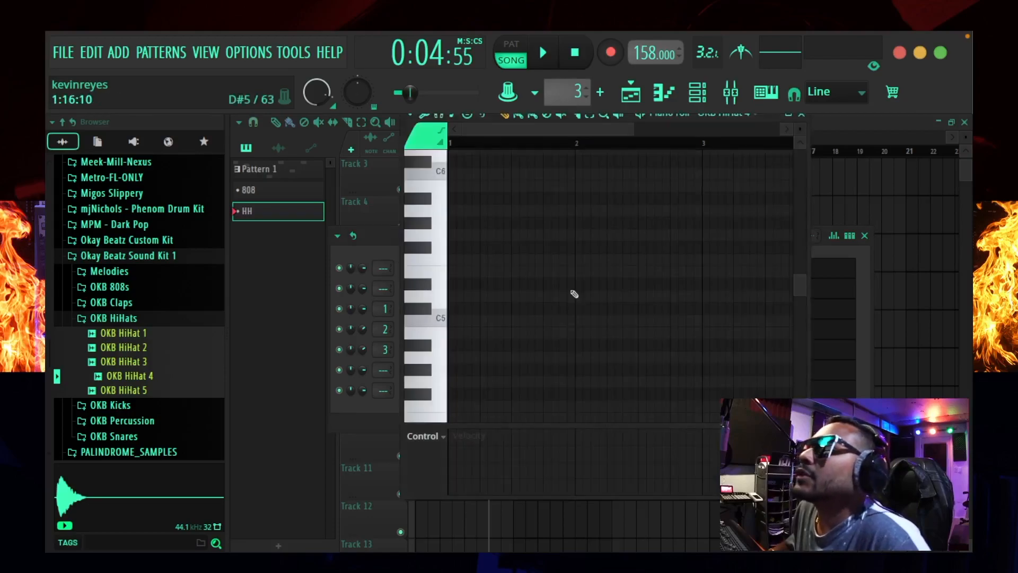
pyautogui.click(440, 326)
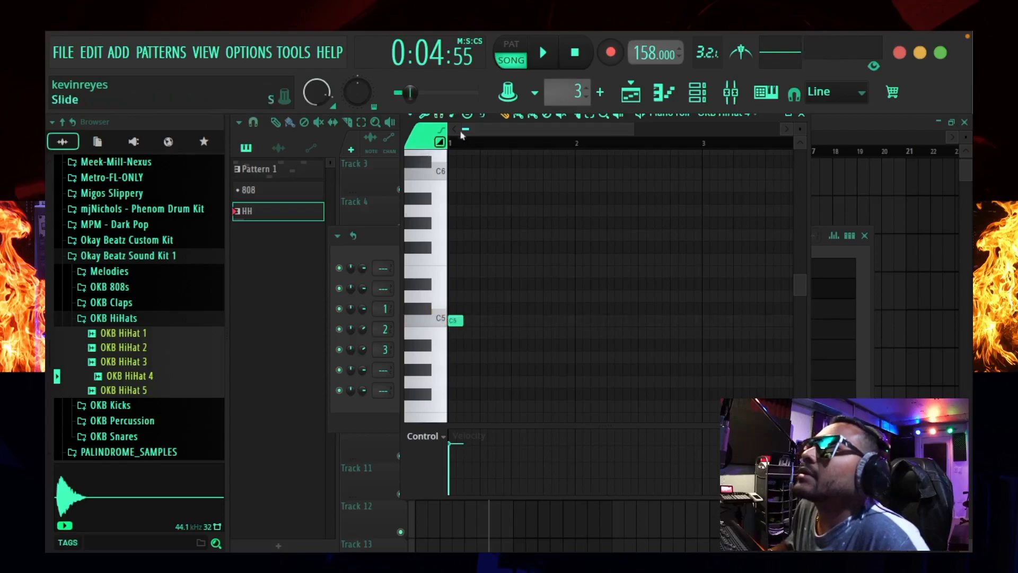
# - Set the piano roll snap to 1/4 step and shorten the C5 hi-hat note at bar 1
pyautogui.click(708, 116)
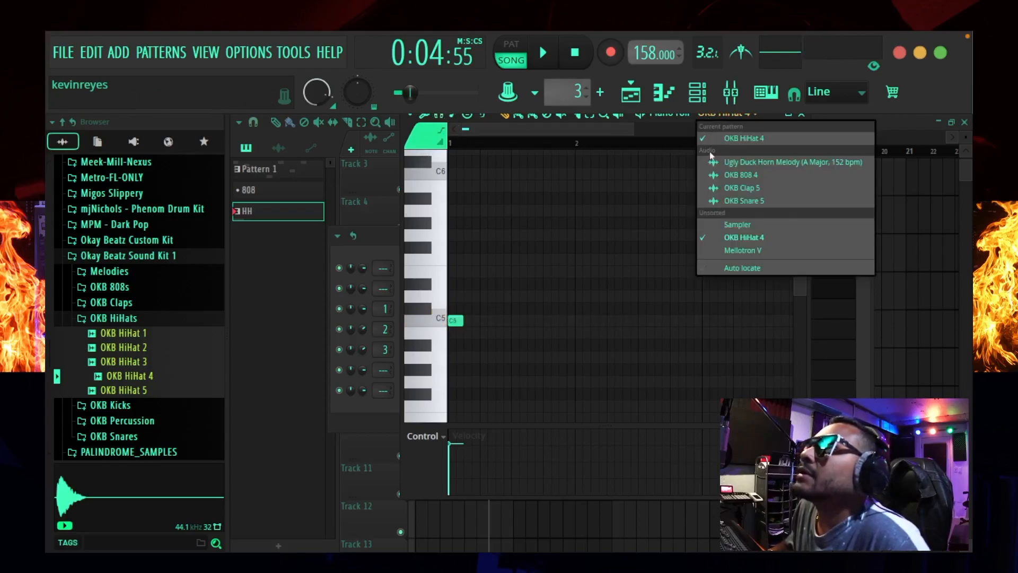
pyautogui.click(661, 129)
pyautogui.moveTo(669, 121); pyautogui.dragTo(670, 140)
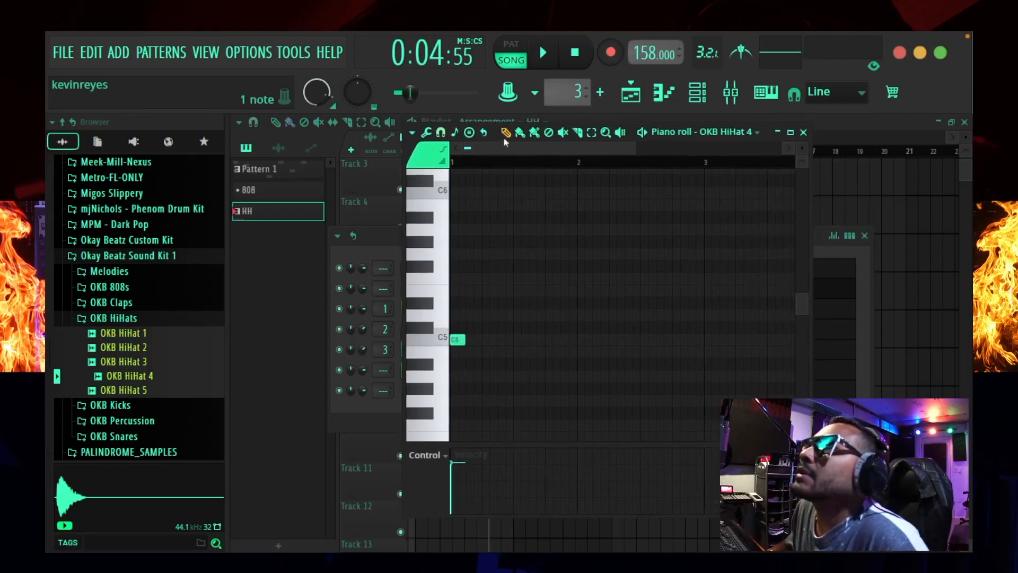
pyautogui.click(439, 134)
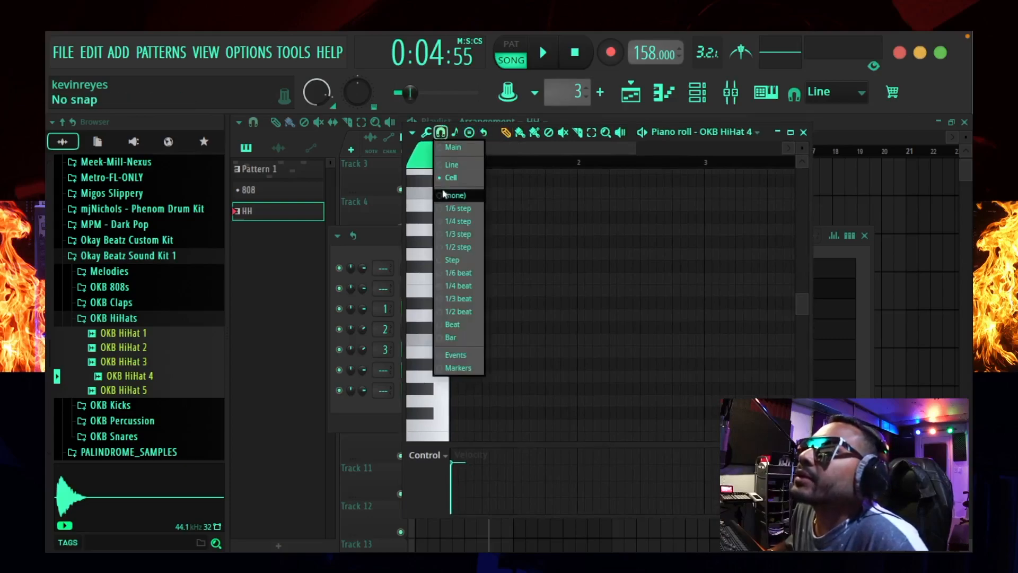
pyautogui.click(463, 221)
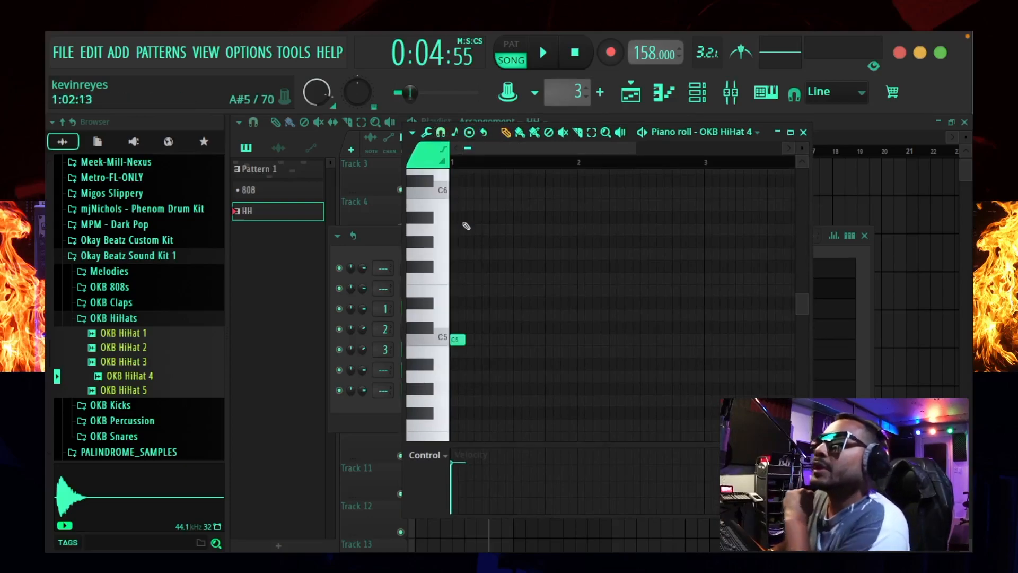
pyautogui.moveTo(629, 146); pyautogui.dragTo(535, 147)
pyautogui.moveTo(480, 338); pyautogui.dragTo(443, 342)
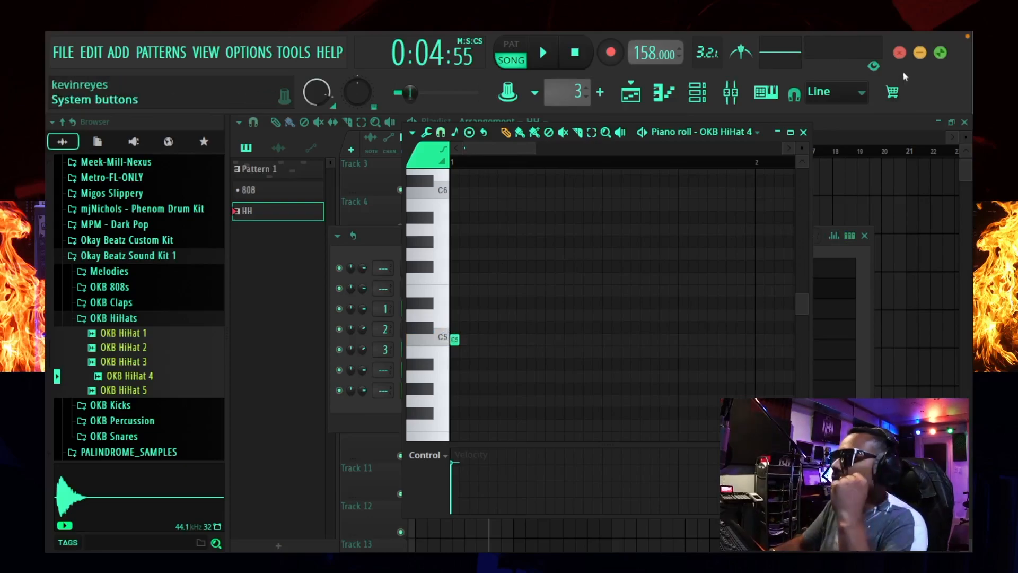
# - Fill the OKB HiHat 4 channel with a step every 2 steps
pyautogui.click(830, 252)
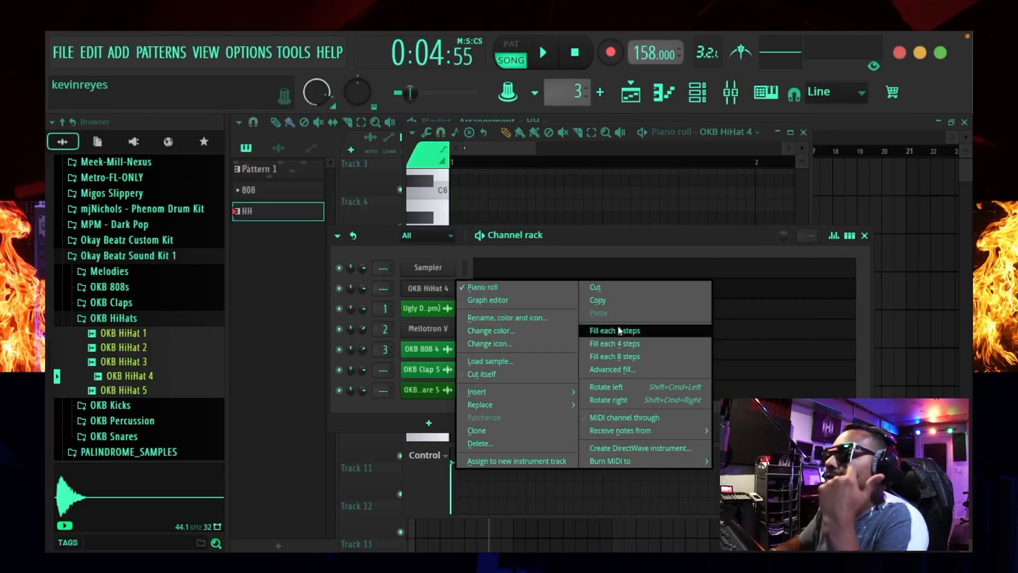
pyautogui.click(630, 239)
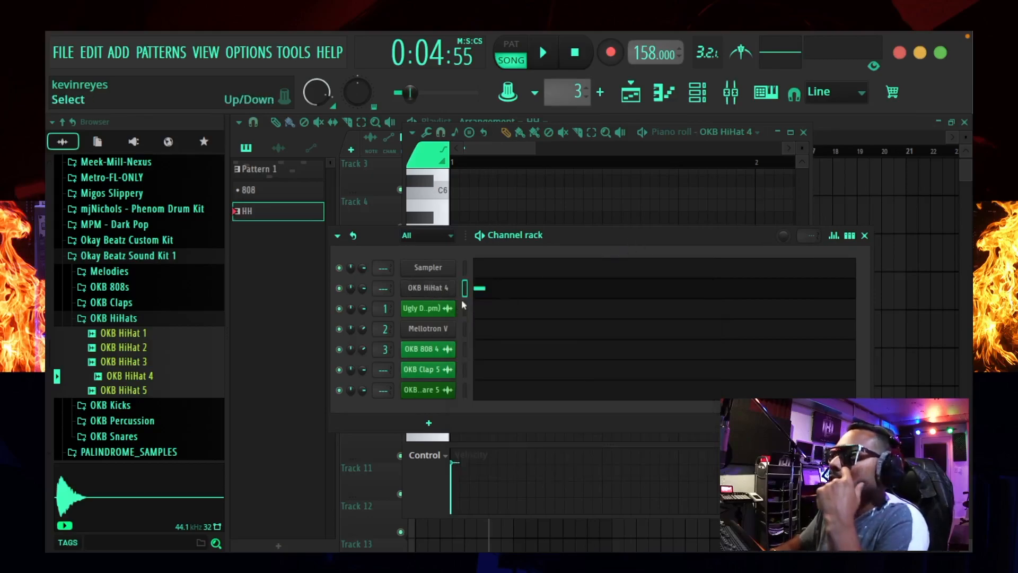
pyautogui.rightClick(450, 287)
pyautogui.click(613, 332)
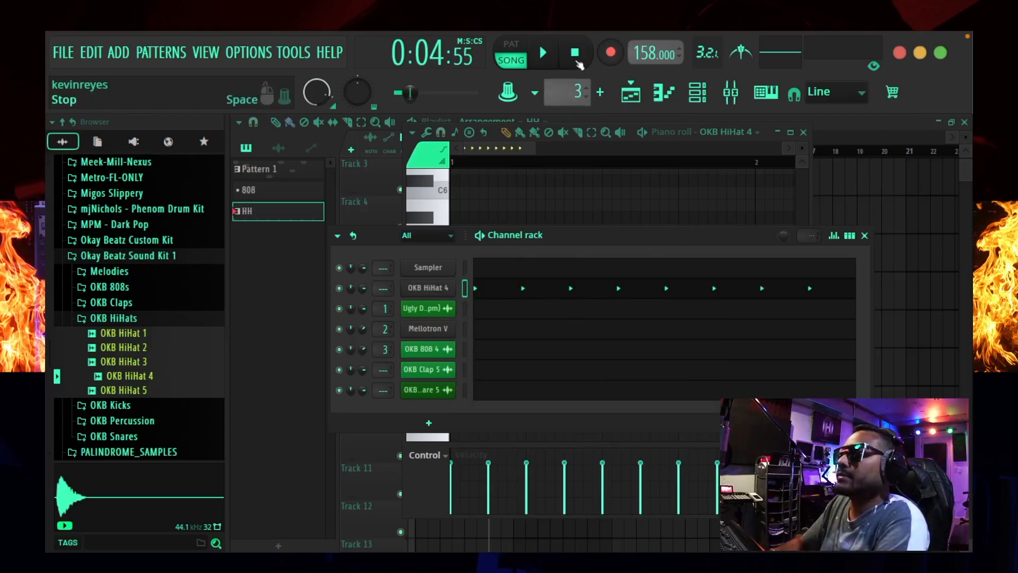
# - Switch playback to pattern mode and briefly play the HH pattern
pyautogui.click(513, 48)
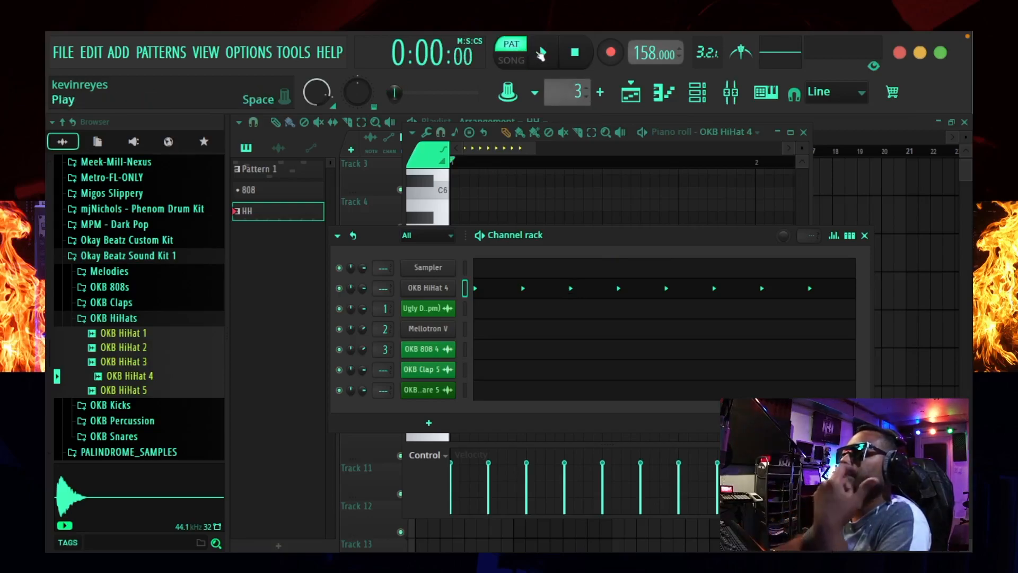
pyautogui.click(544, 53)
pyautogui.press('space')
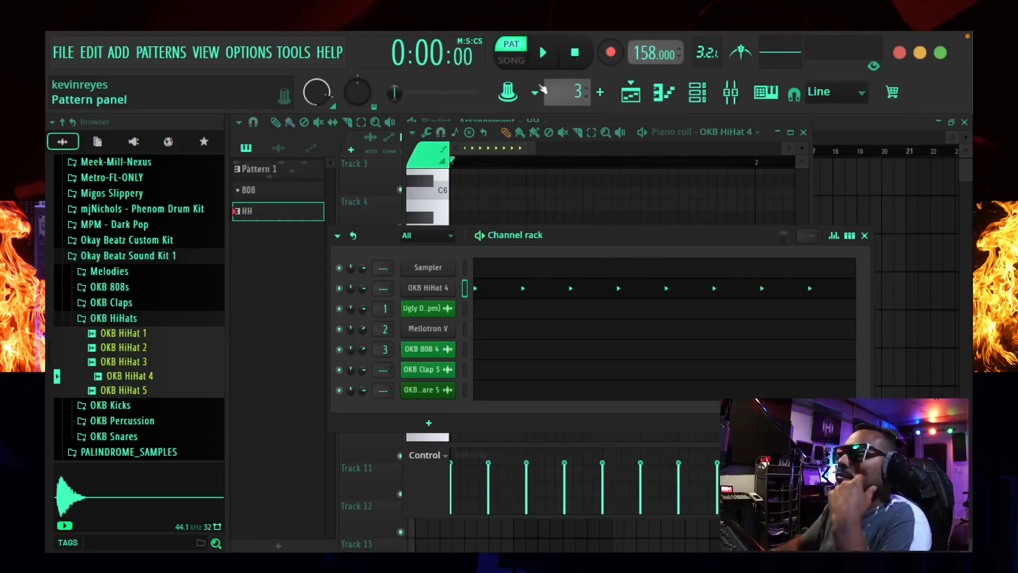
# - Delete all C5 notes except the first from the OKB HiHat 4 piano roll
pyautogui.click(518, 293)
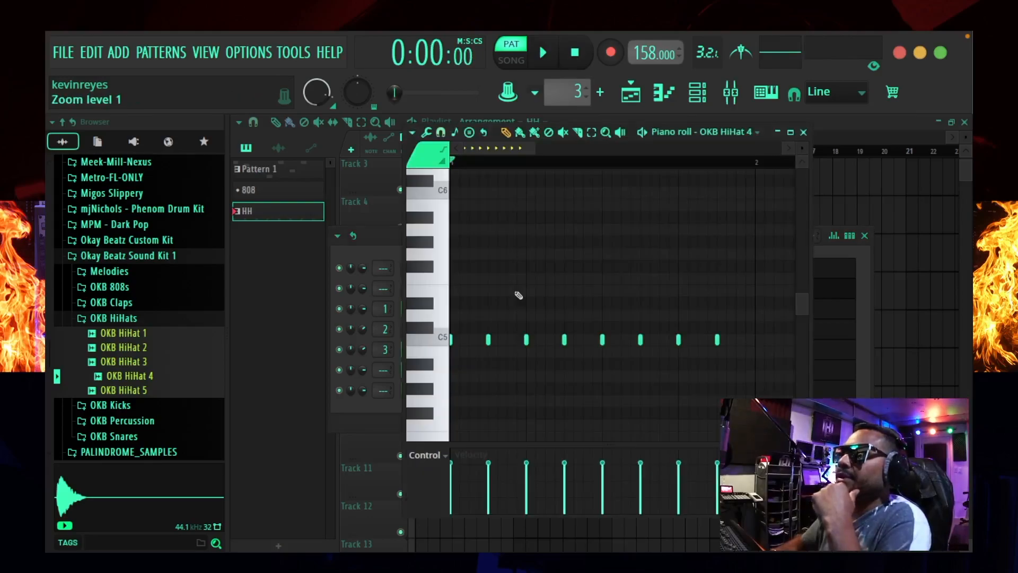
pyautogui.moveTo(565, 351)
pyautogui.mouseDown()
pyautogui.moveTo(627, 346)
pyautogui.moveTo(563, 347)
pyautogui.mouseUp()
pyautogui.click(489, 341)
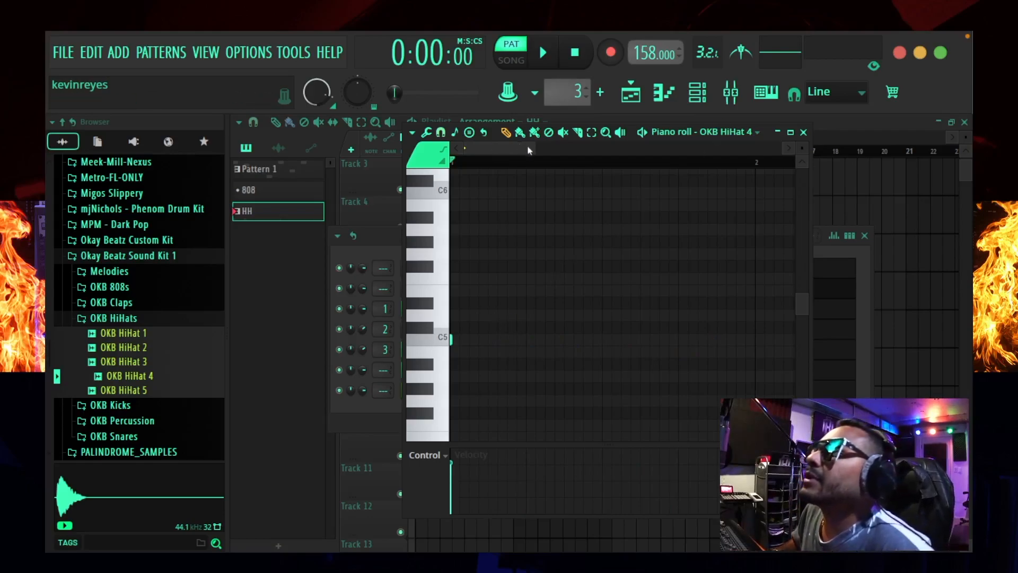
# - Add five C5 hi-hat notes at 1/4-step intervals after the first note, plus one more C5 note at 1:05
pyautogui.moveTo(534, 148); pyautogui.dragTo(489, 147)
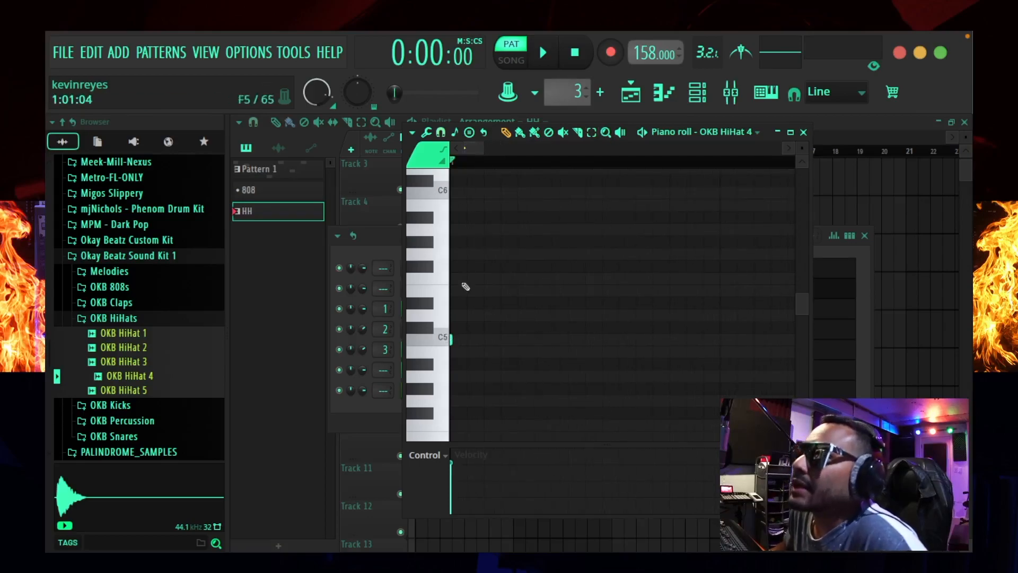
pyautogui.click(469, 340)
pyautogui.click(484, 340)
pyautogui.click(501, 340)
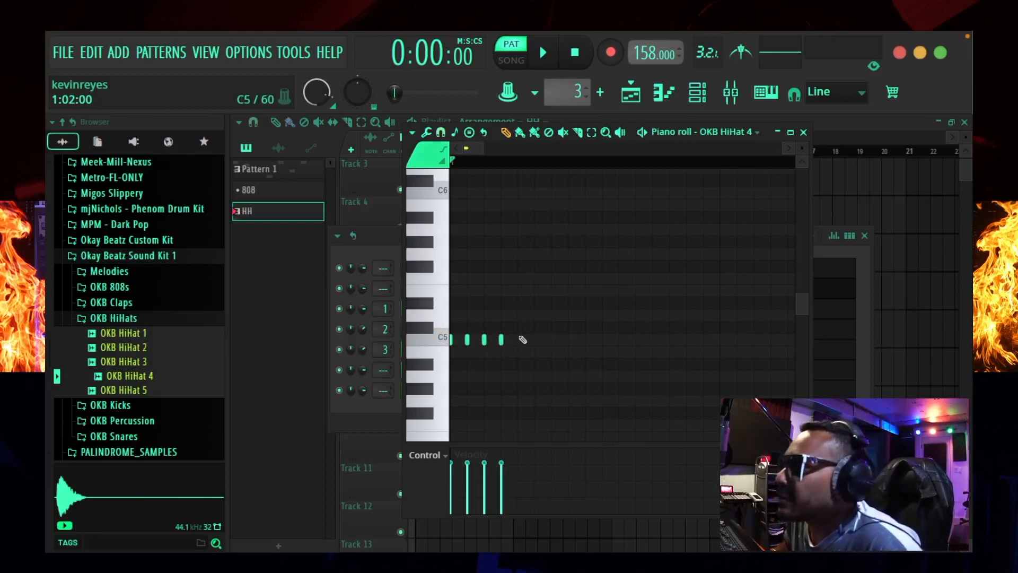
pyautogui.click(518, 339)
pyautogui.click(534, 340)
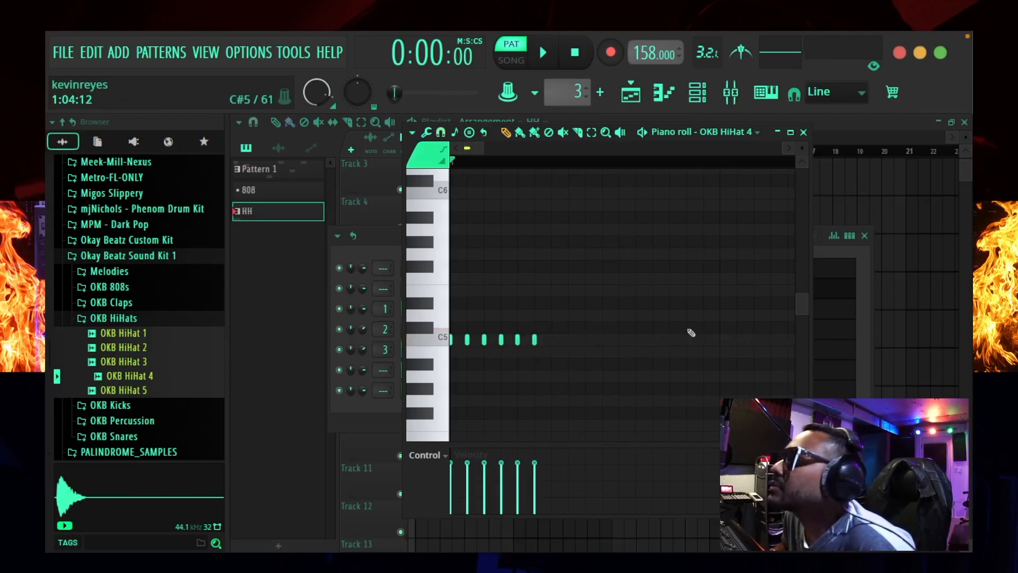
pyautogui.click(723, 341)
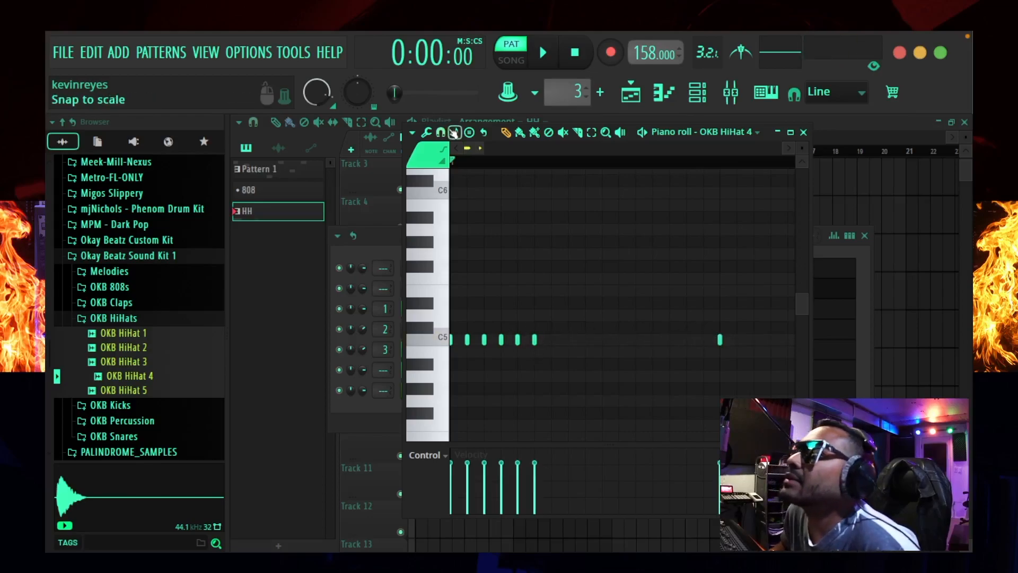
# - Play back the hi-hat pattern and add a C5 note at 1:07 in the OKB HiHat 4 piano roll
pyautogui.moveTo(478, 146); pyautogui.dragTo(529, 142)
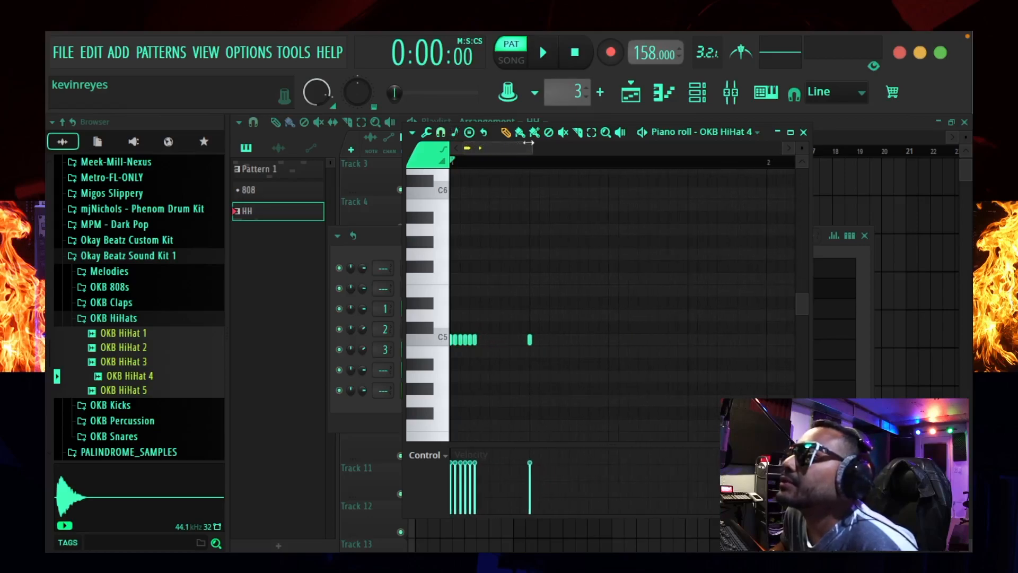
pyautogui.click(544, 56)
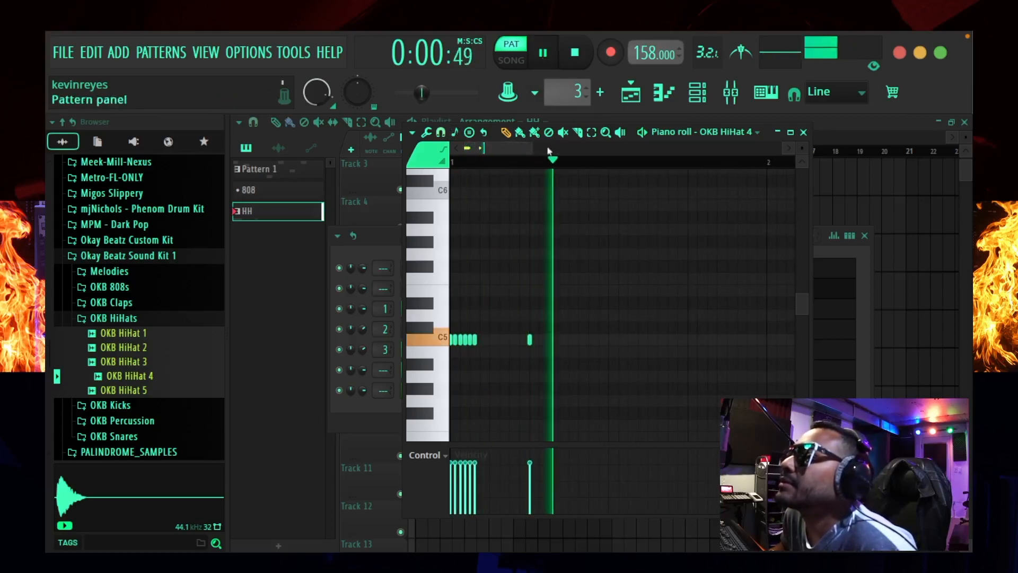
pyautogui.press('space')
pyautogui.click(577, 339)
pyautogui.press('space')
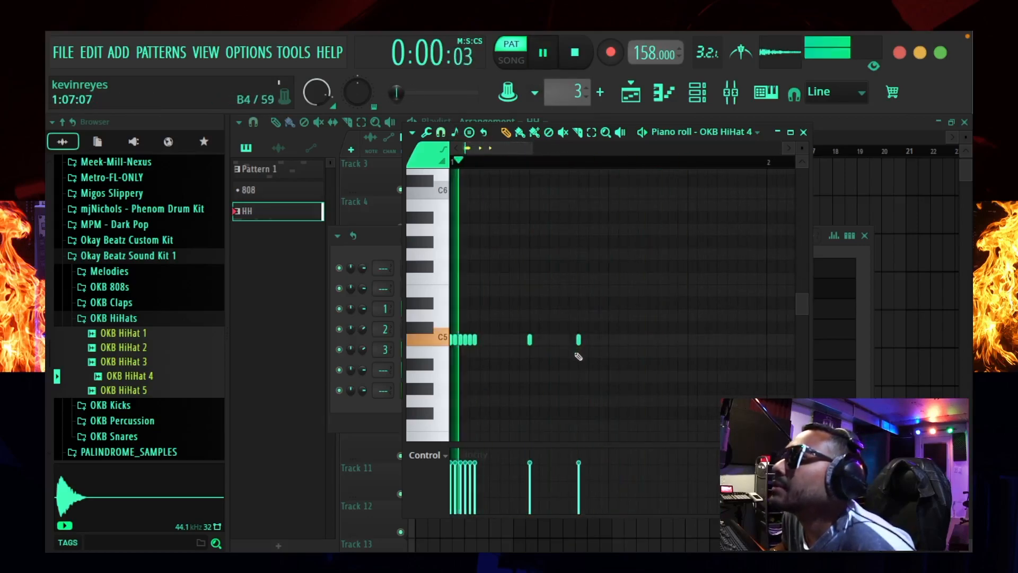
pyautogui.press('space')
pyautogui.moveTo(571, 335); pyautogui.dragTo(562, 336)
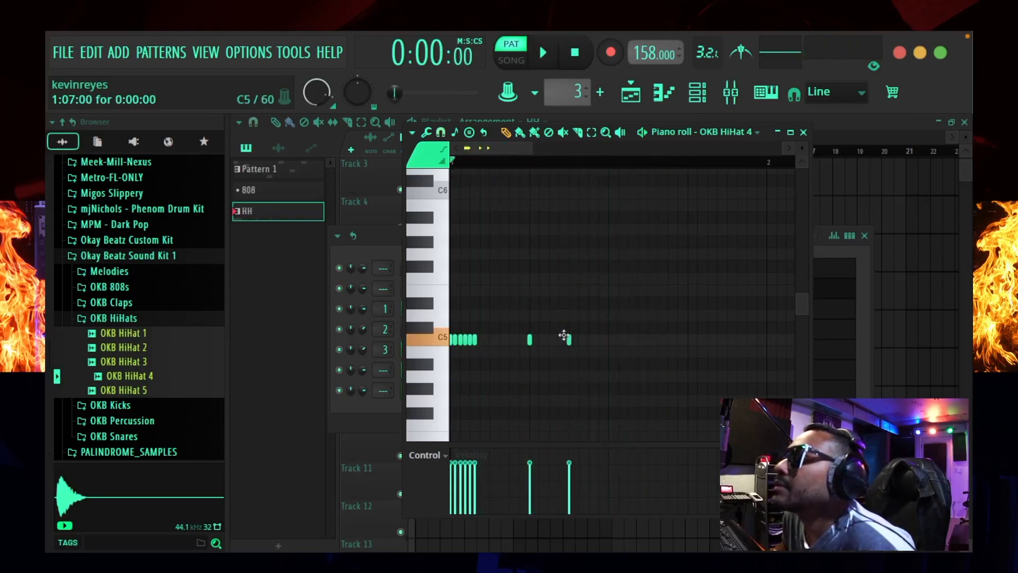
# - Add a C5 hi-hat note at 1:09 and check its timing by playing the pattern
pyautogui.press('space')
pyautogui.click(603, 340)
pyautogui.press('space')
pyautogui.press('space')
pyautogui.moveTo(601, 335); pyautogui.dragTo(605, 336)
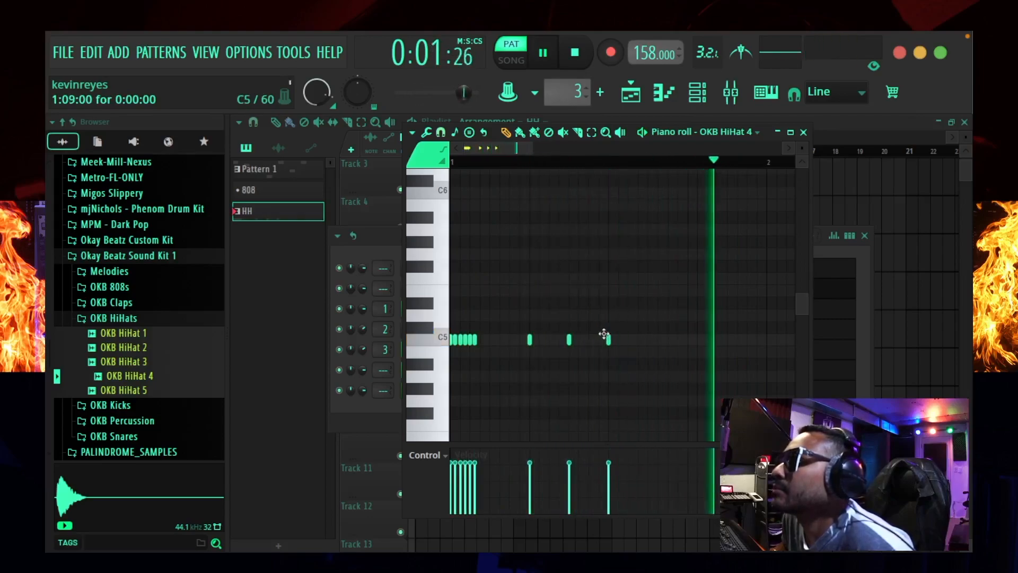
pyautogui.press('space')
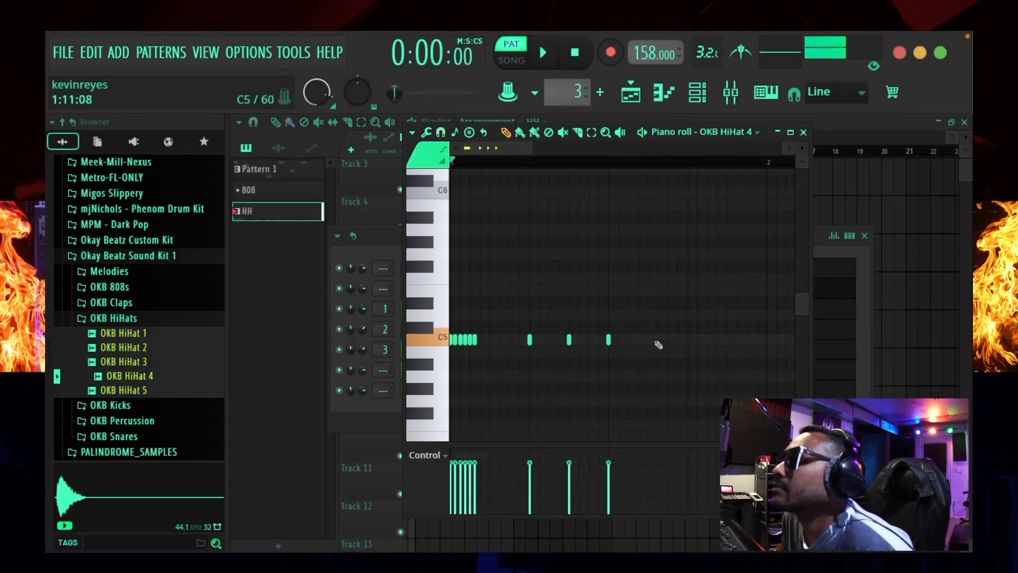
# - Add three C5 hi-hat notes at 1:13, 1:14 and 1:15 while the pattern loops, ending with playback stopped
pyautogui.press('space')
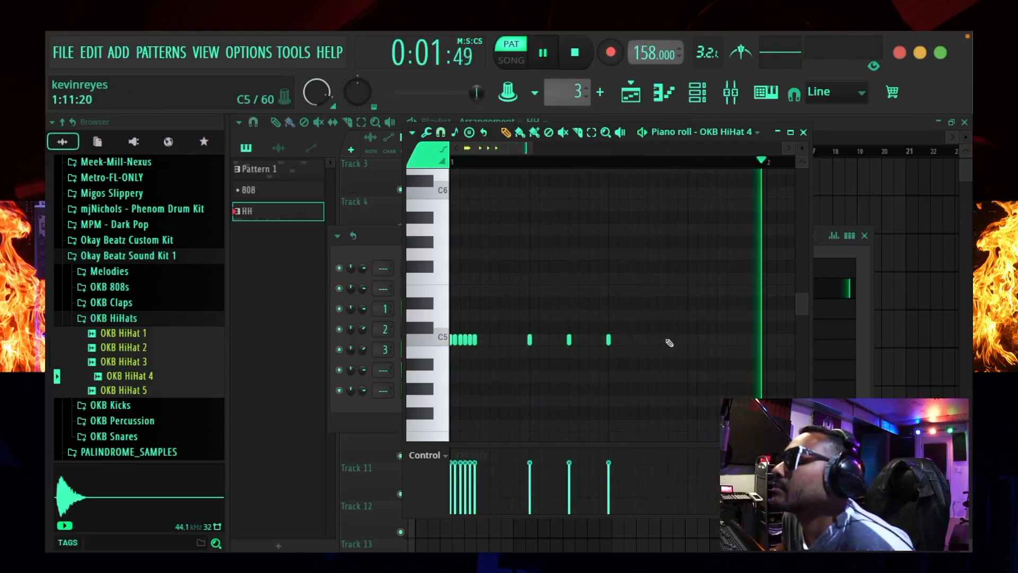
pyautogui.click(678, 340)
pyautogui.moveTo(678, 339); pyautogui.dragTo(688, 340)
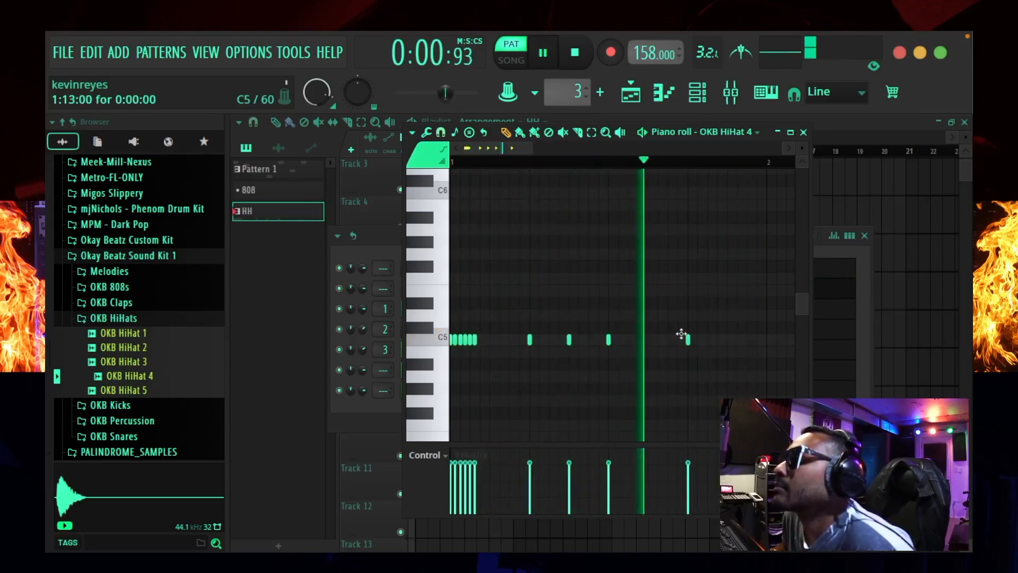
pyautogui.click(716, 342)
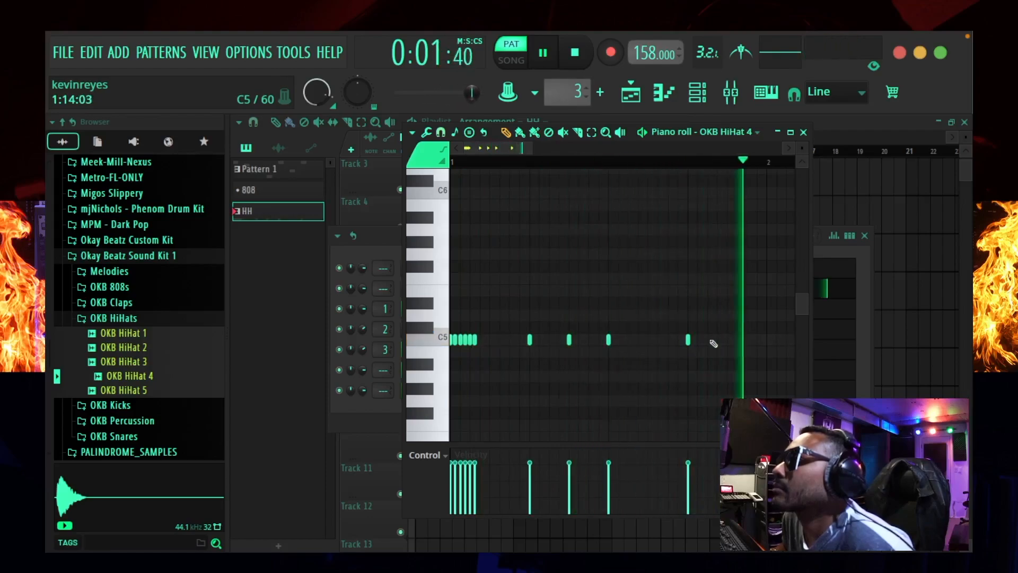
pyautogui.click(730, 342)
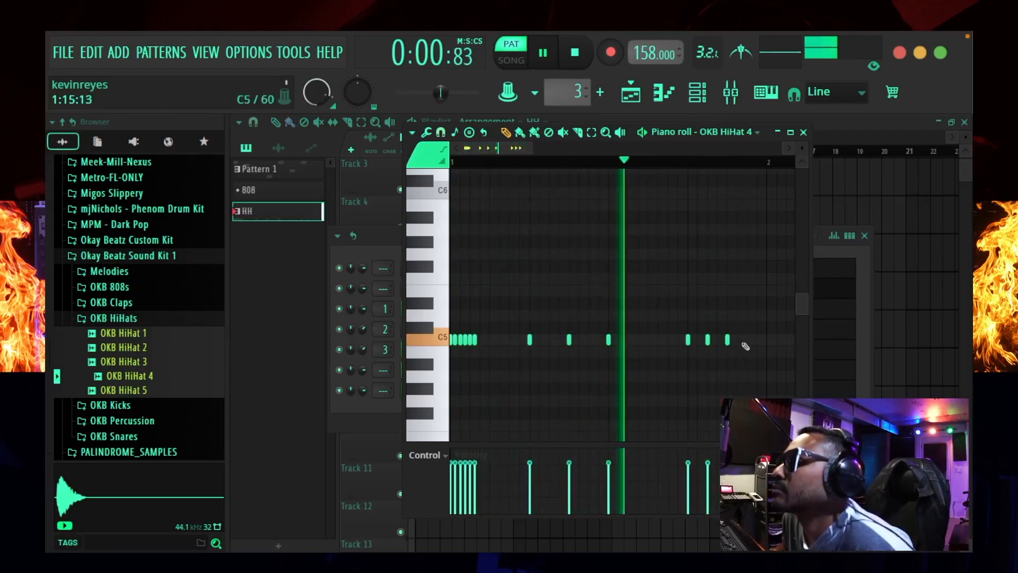
pyautogui.scroll(-3, 612, 161)
pyautogui.press('space')
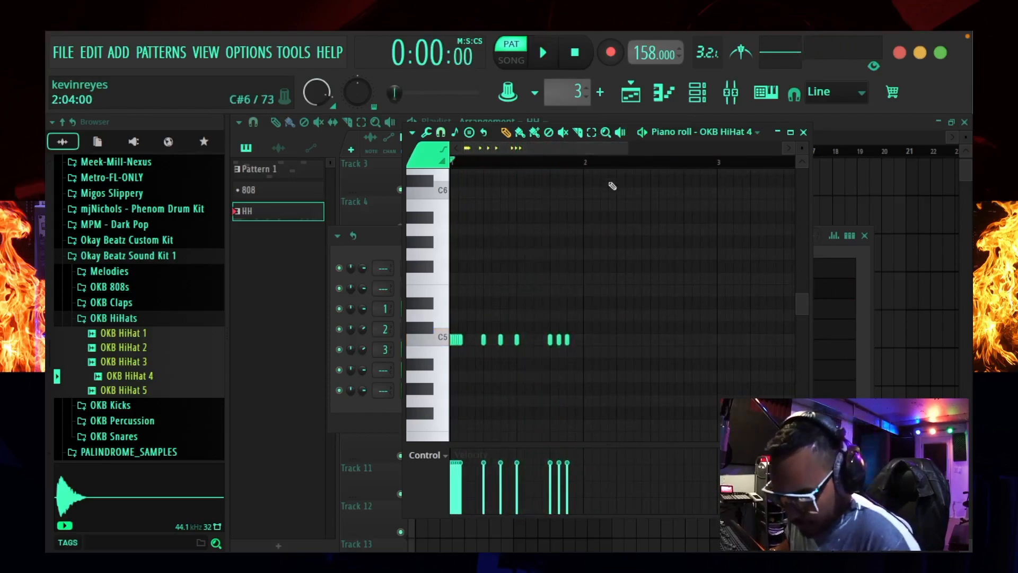
# - Duplicate the one-bar hi-hat pattern into bar 2 and delete the middle hit of bar 2's final three-note group
pyautogui.hotkey('ctrl', 'a')
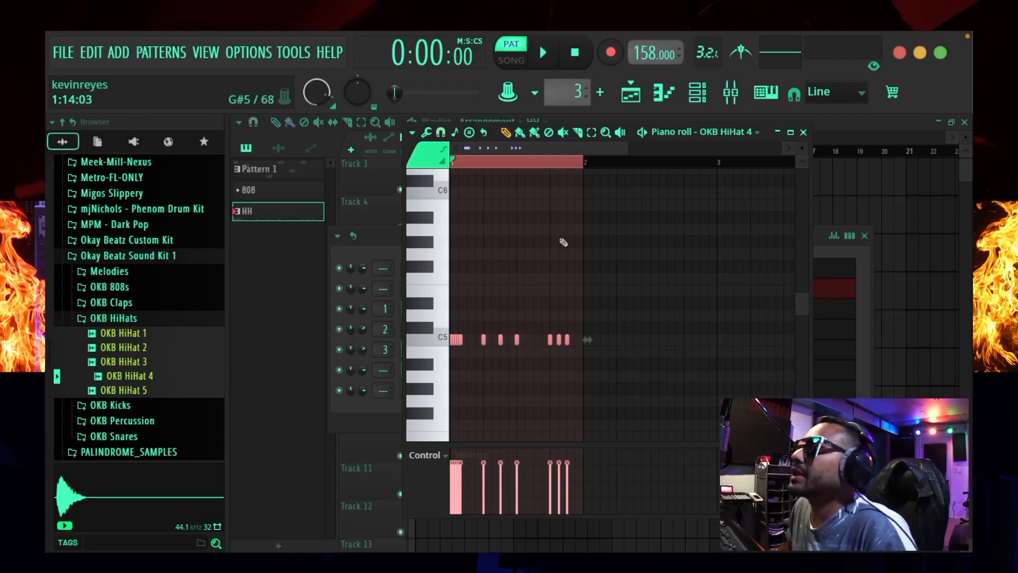
pyautogui.hotkey('ctrl', 'b')
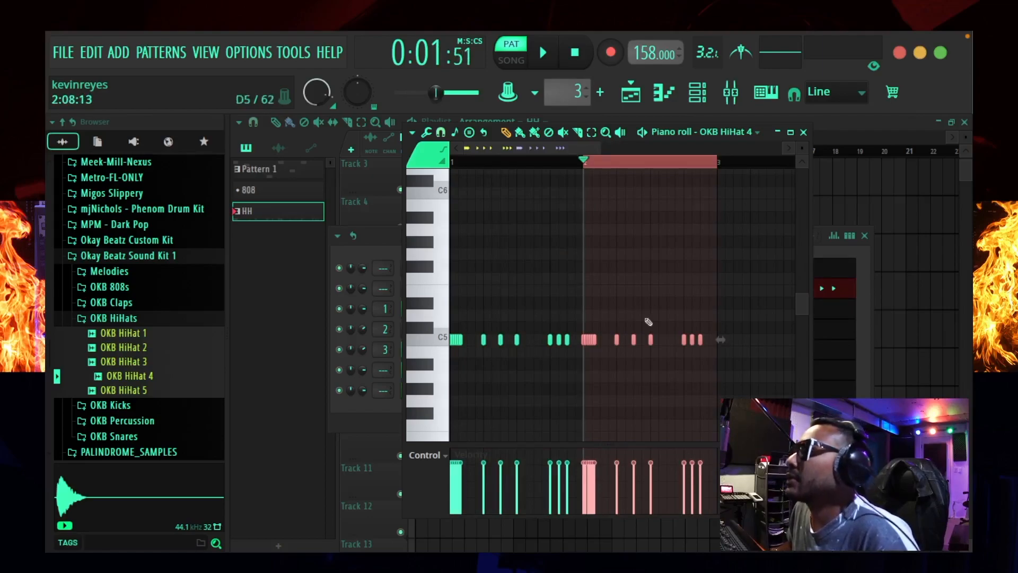
pyautogui.scroll(3, 675, 256)
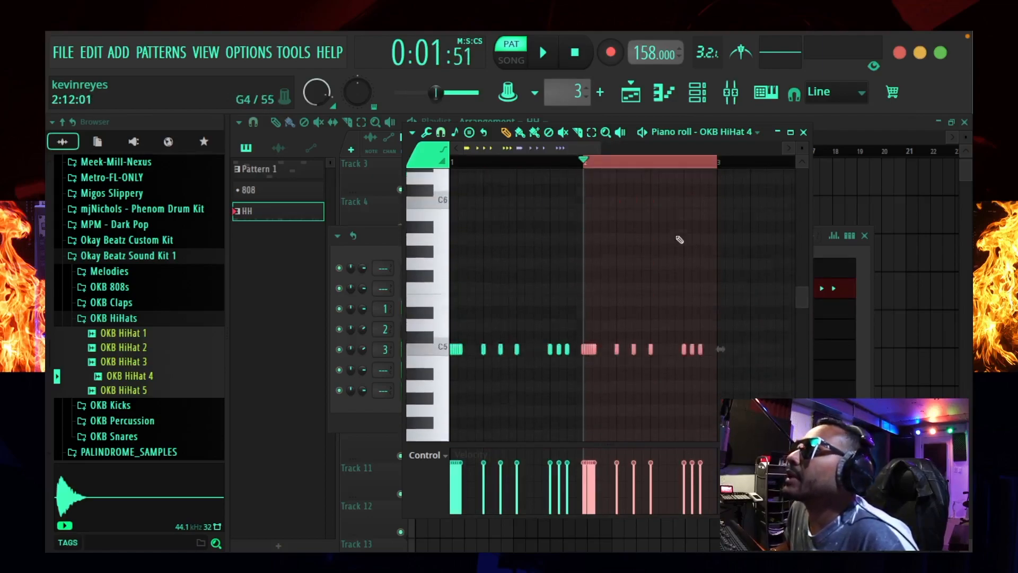
pyautogui.scroll(-2, 689, 166)
pyautogui.scroll(4, 643, 173)
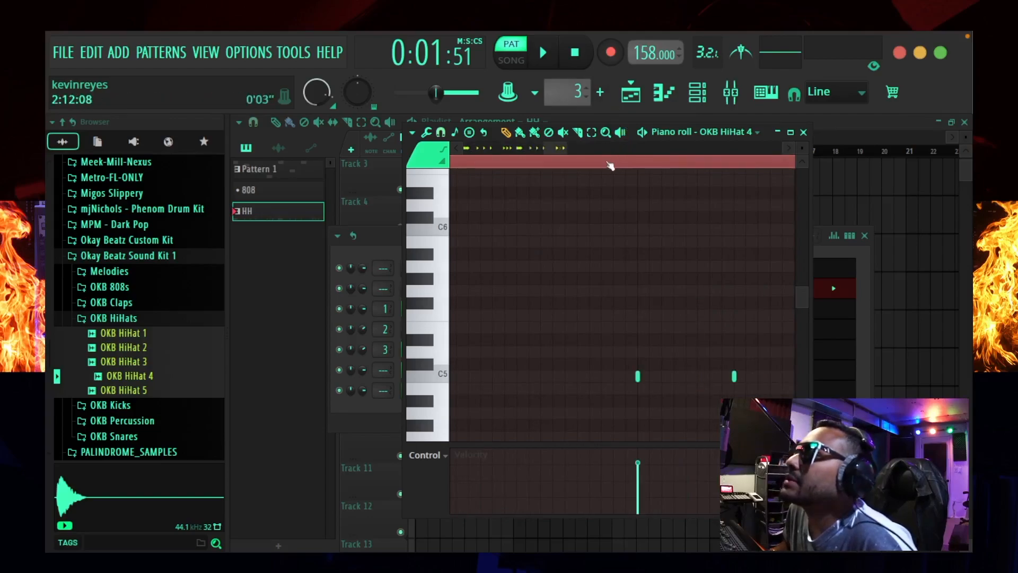
pyautogui.scroll(-4, 610, 166)
pyautogui.scroll(-3, 606, 169)
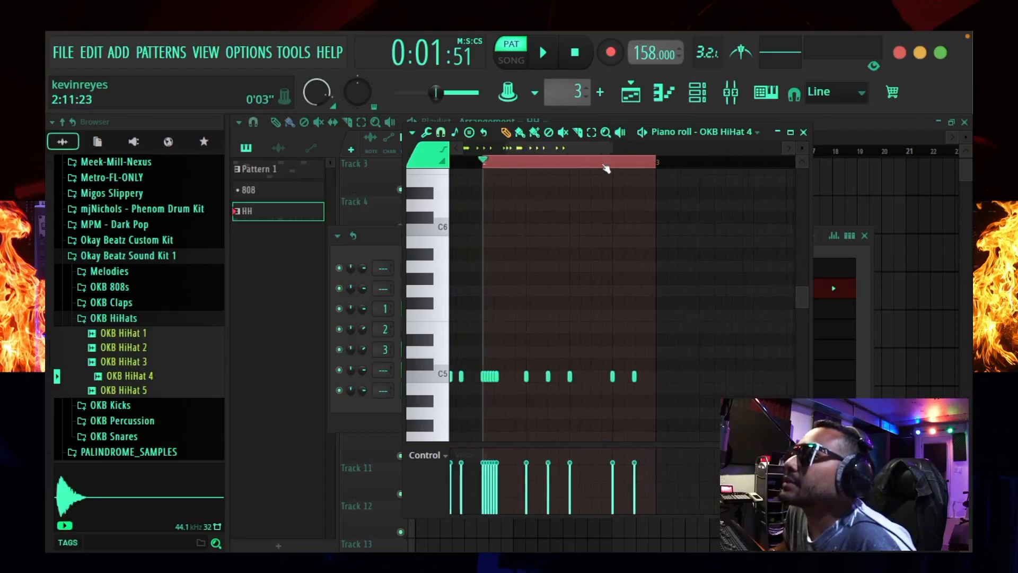
# - Play back the two-bar hi-hat pattern to check it
pyautogui.hotkey('ctrl', 'a')
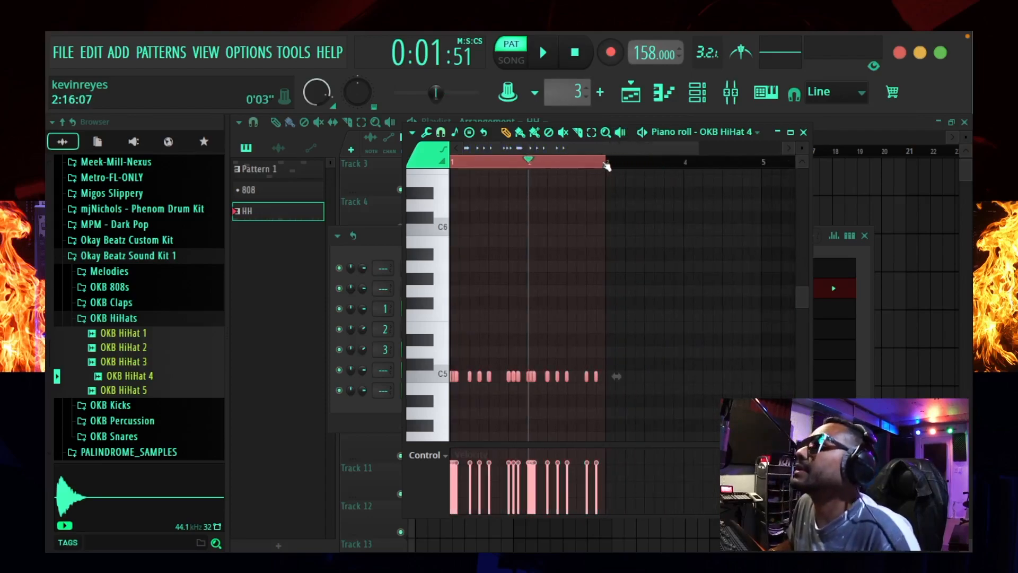
pyautogui.moveTo(693, 149); pyautogui.dragTo(605, 154)
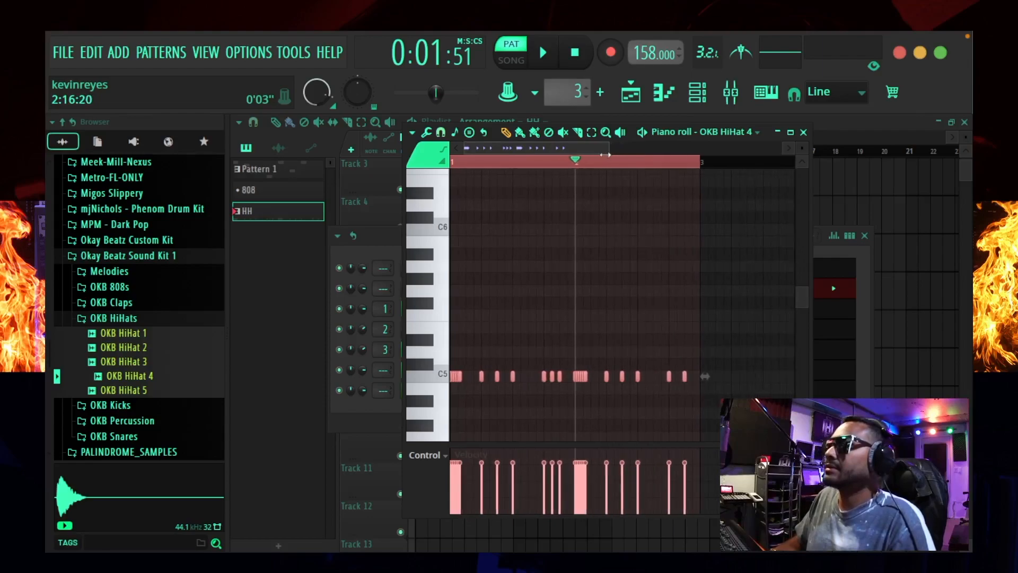
pyautogui.click(578, 52)
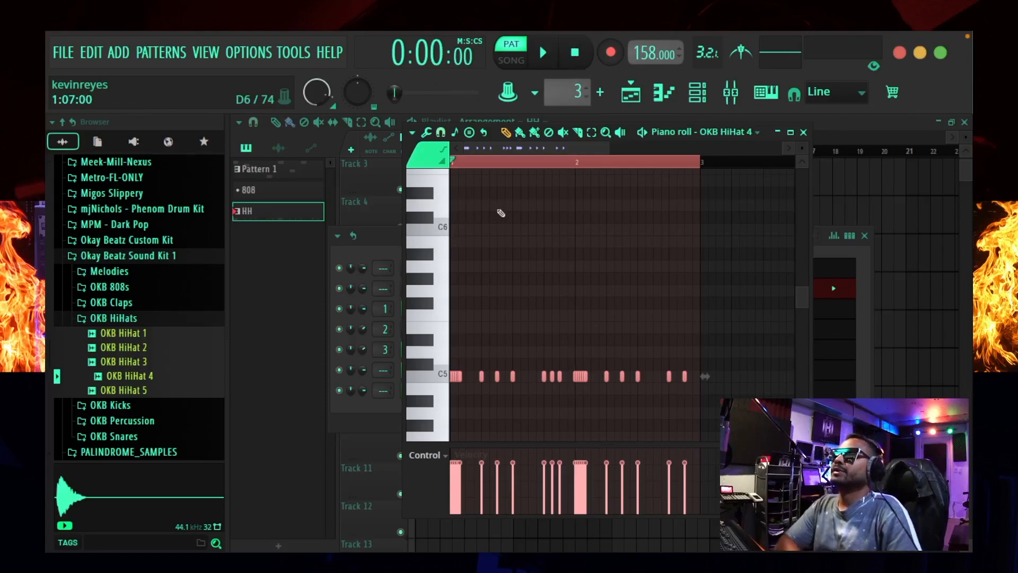
pyautogui.press('space')
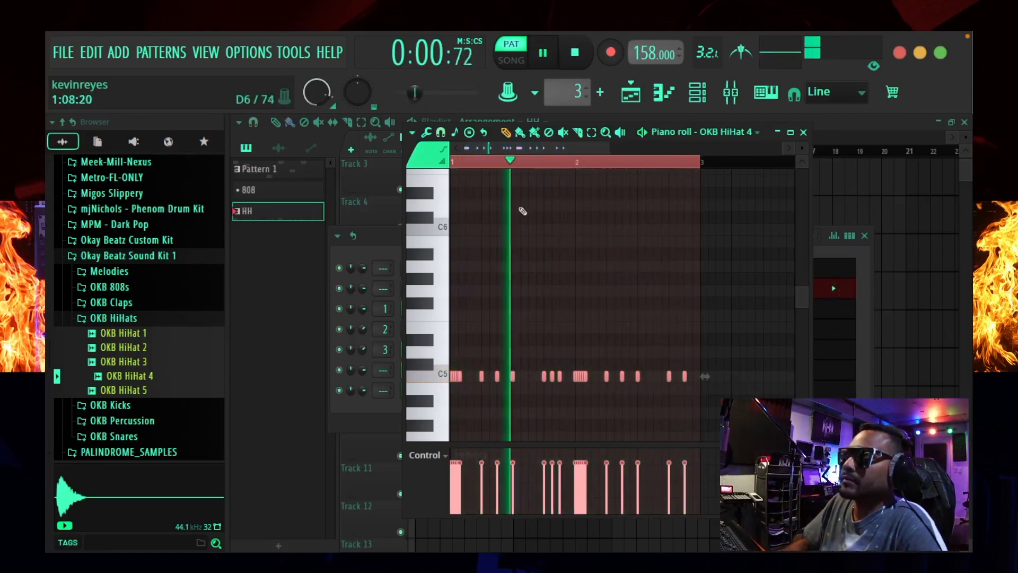
pyautogui.press('space')
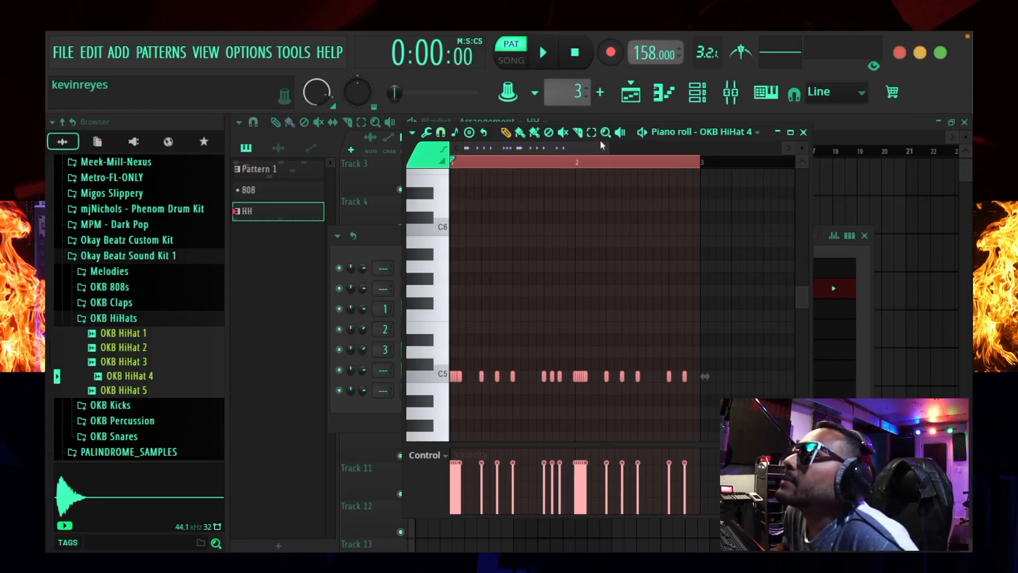
# - Deselect the hi-hat notes and slightly lower the velocity of about every third hit across both bars
pyautogui.moveTo(605, 143); pyautogui.dragTo(566, 143)
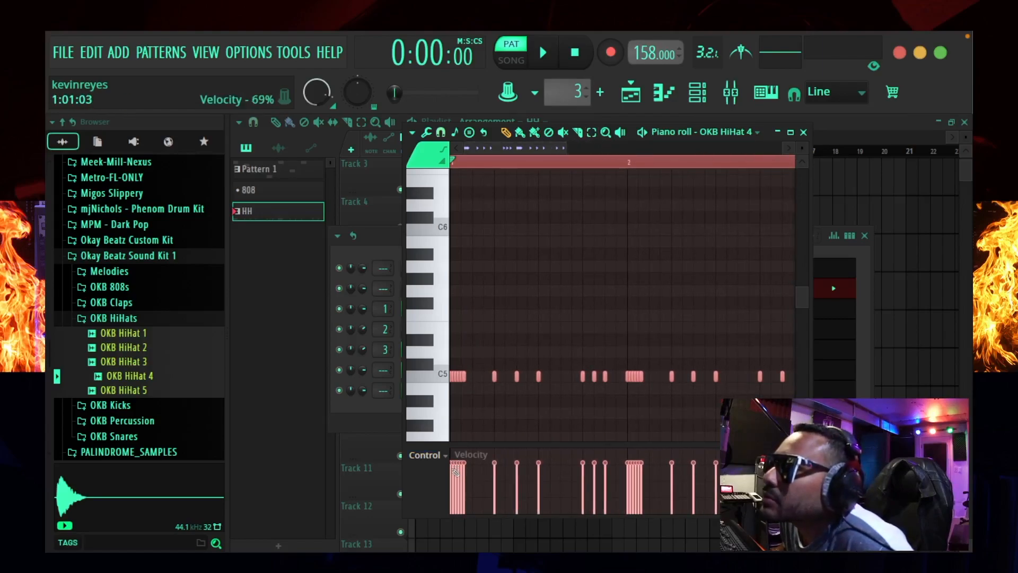
pyautogui.press('super+d')
pyautogui.moveTo(556, 145); pyautogui.dragTo(508, 147)
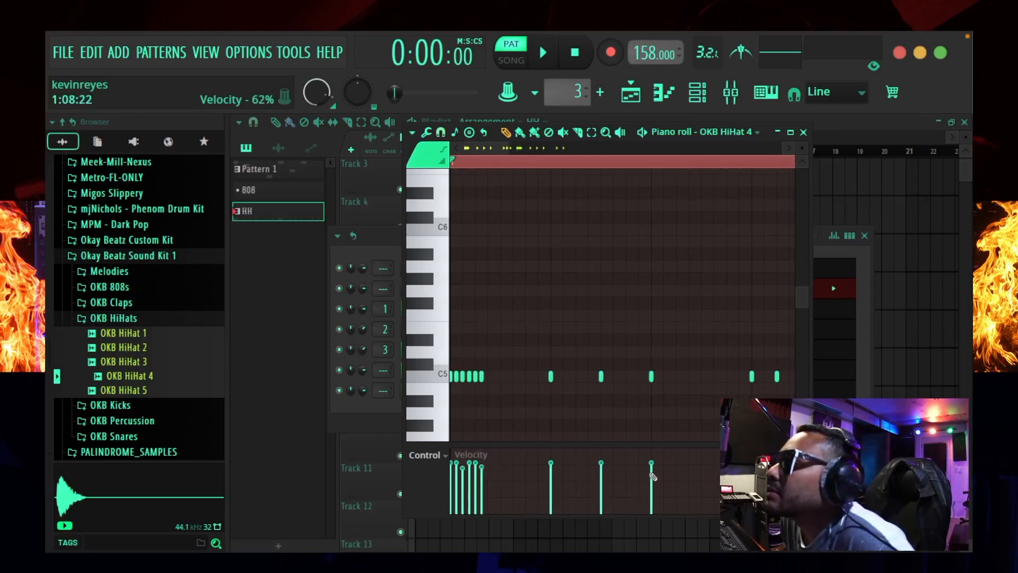
pyautogui.moveTo(503, 148); pyautogui.dragTo(516, 149)
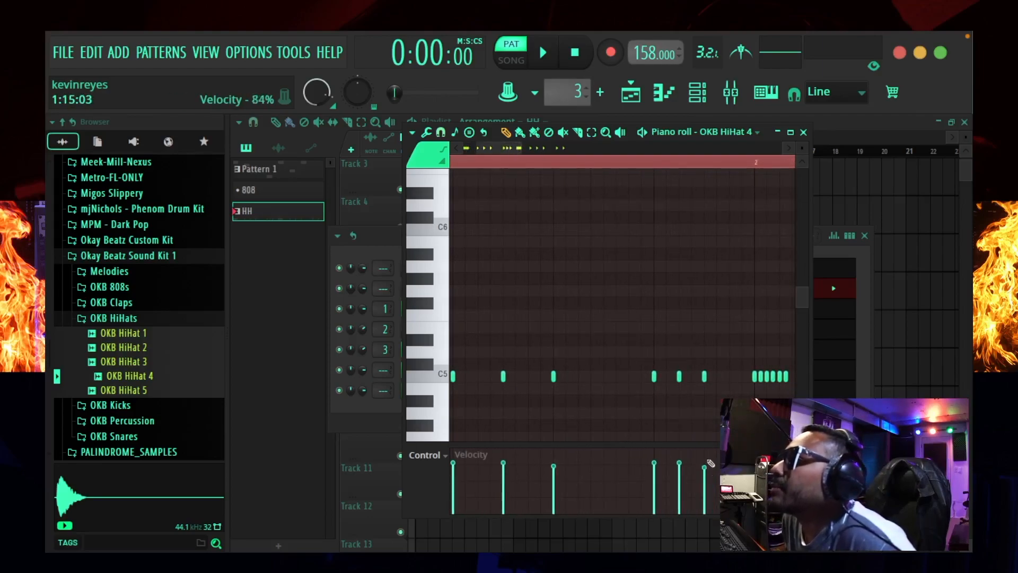
pyautogui.moveTo(497, 148); pyautogui.dragTo(519, 151)
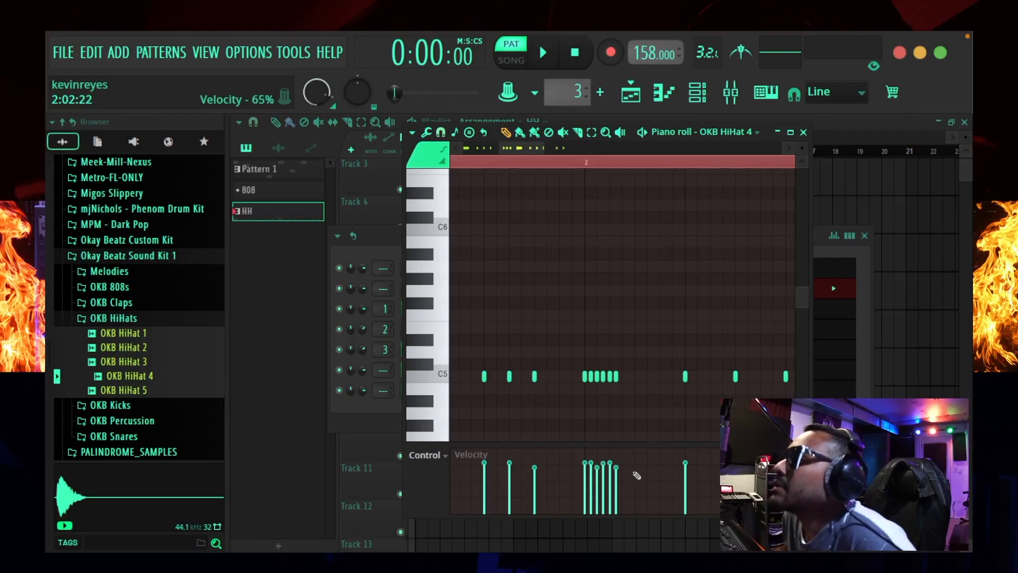
pyautogui.moveTo(522, 152); pyautogui.dragTo(537, 152)
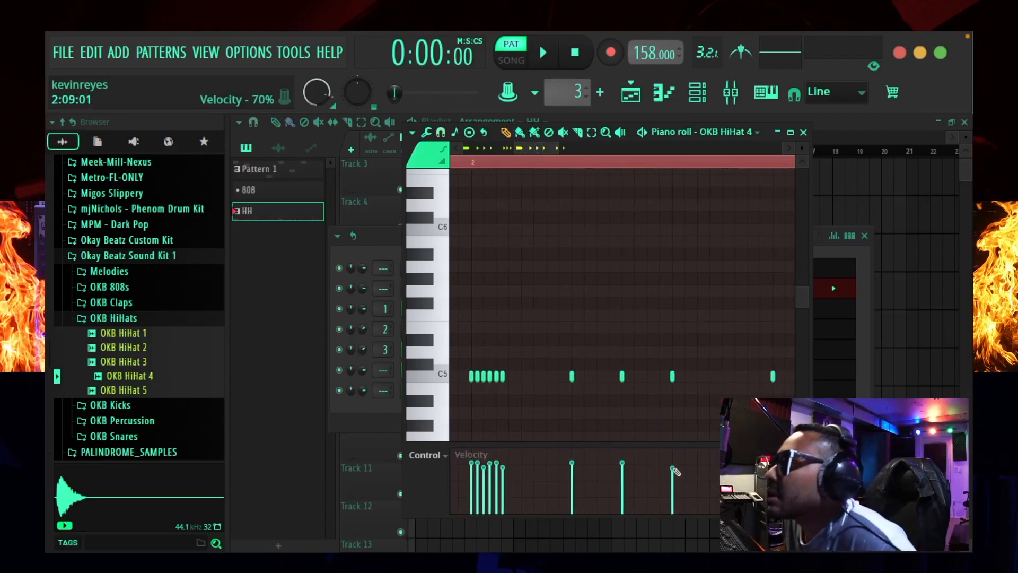
pyautogui.moveTo(535, 151); pyautogui.dragTo(459, 147)
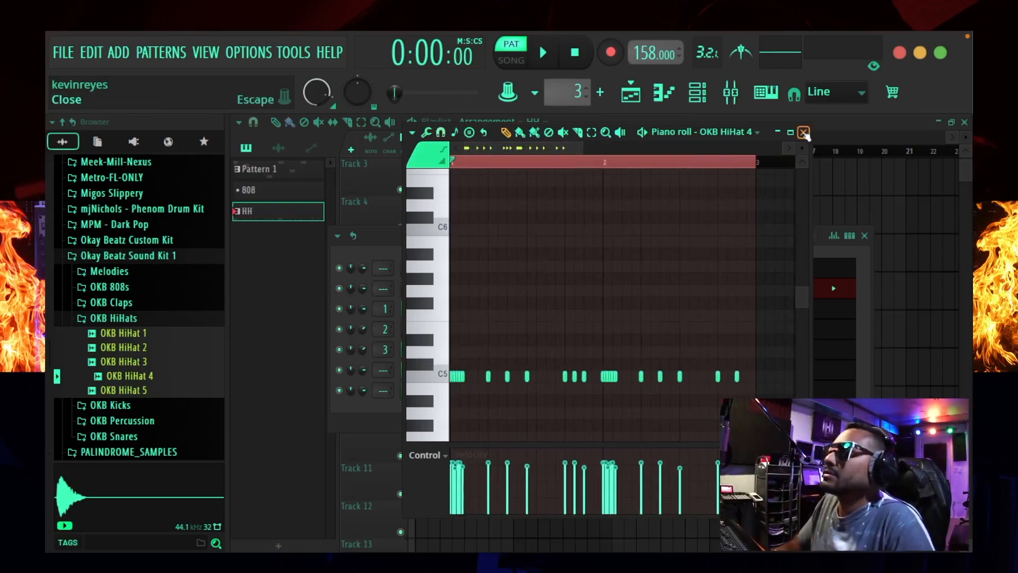
# - Play back the hi-hat pattern with its varied velocities, and close the piano roll and channel rack
pyautogui.press('space')
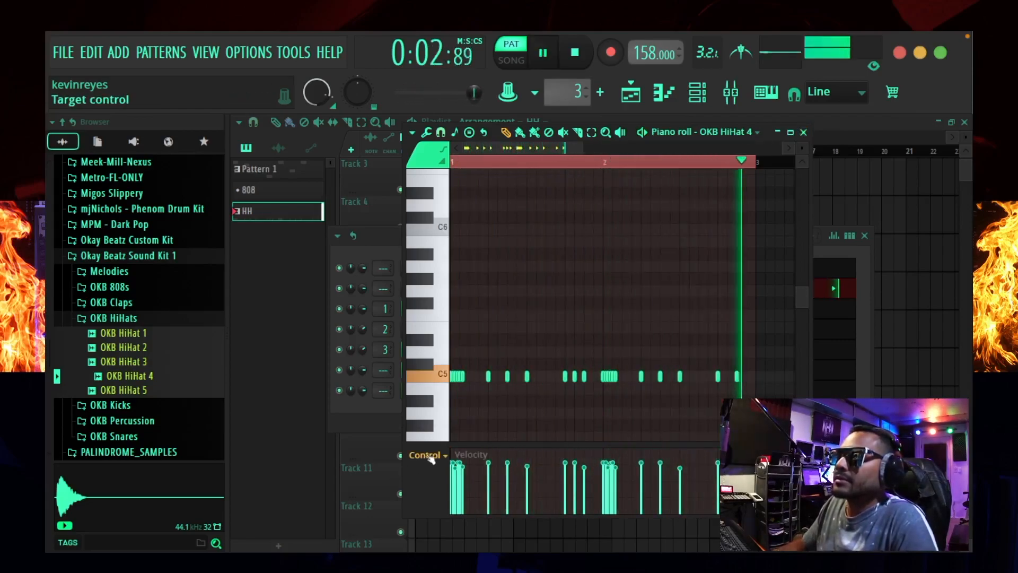
pyautogui.press('space')
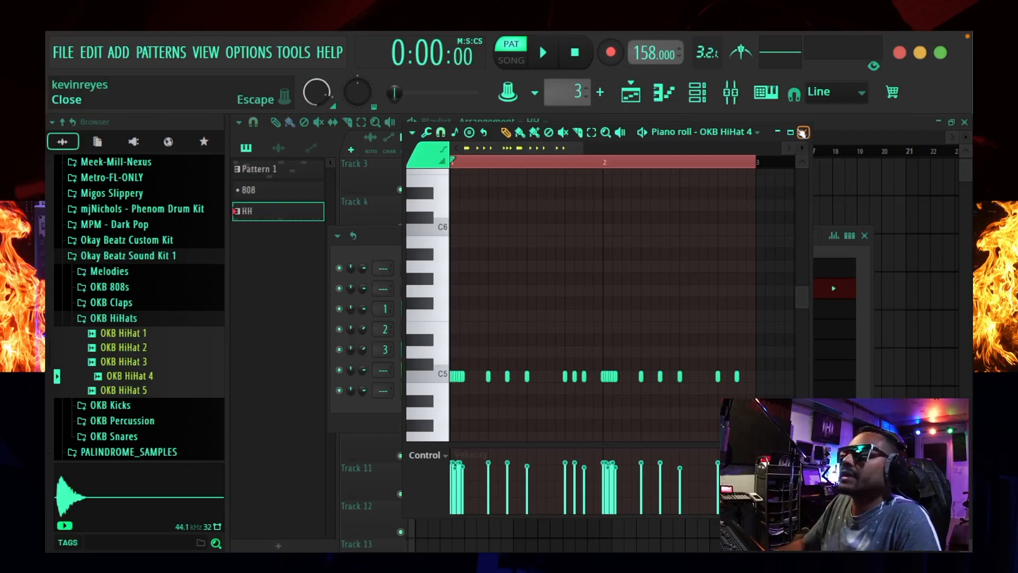
pyautogui.click(803, 132)
pyautogui.click(865, 235)
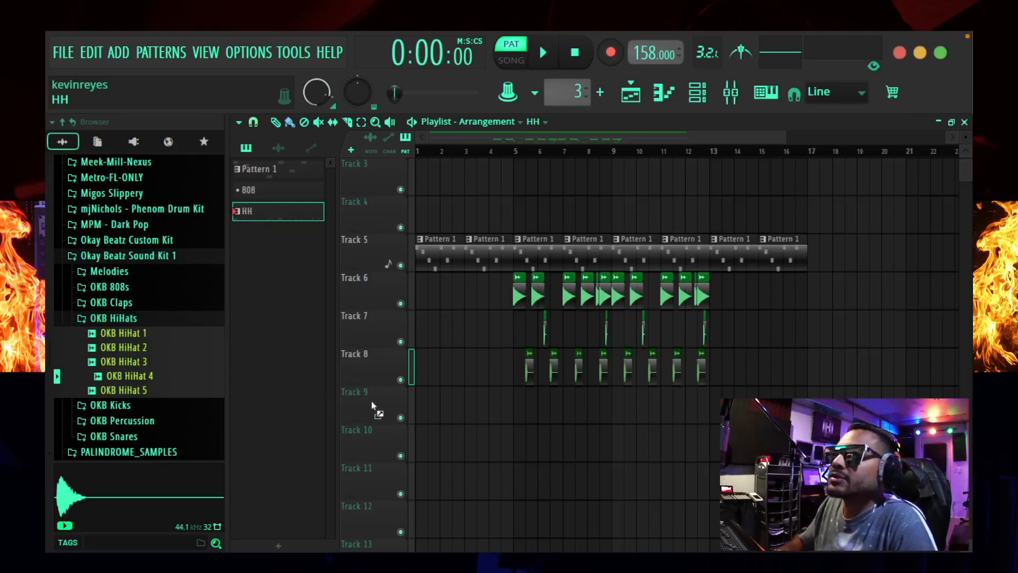
# - Place the HH pattern on Track 9 at bar 3 and repeat it up to the start of bar 13
pyautogui.moveTo(375, 404); pyautogui.dragTo(494, 404)
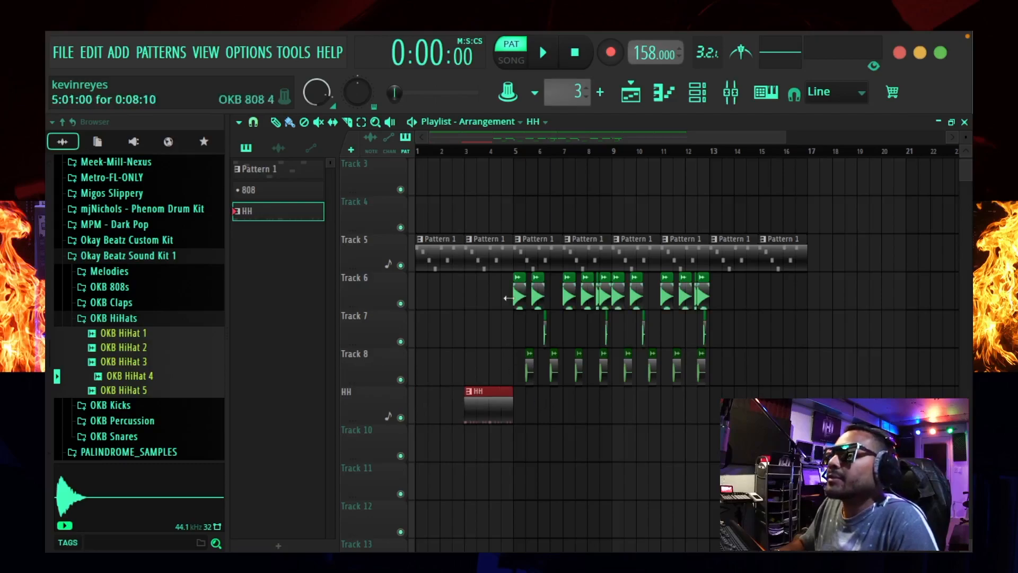
pyautogui.moveTo(512, 412); pyautogui.dragTo(708, 406)
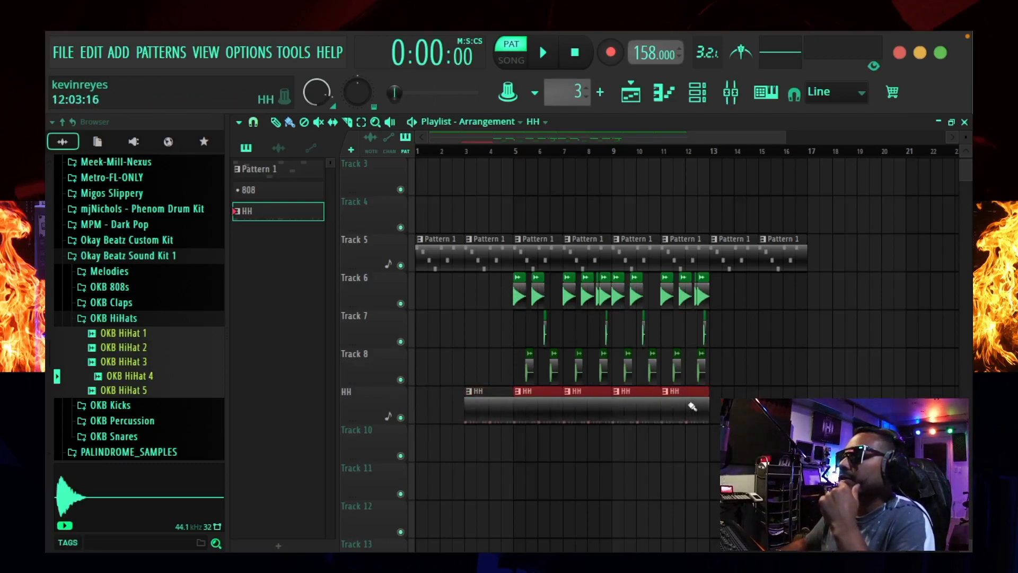
# - Play the arrangement in song mode and add an extra OKB Clap 5 hit on Track 7 just before bar 9
pyautogui.click(511, 60)
pyautogui.click(544, 56)
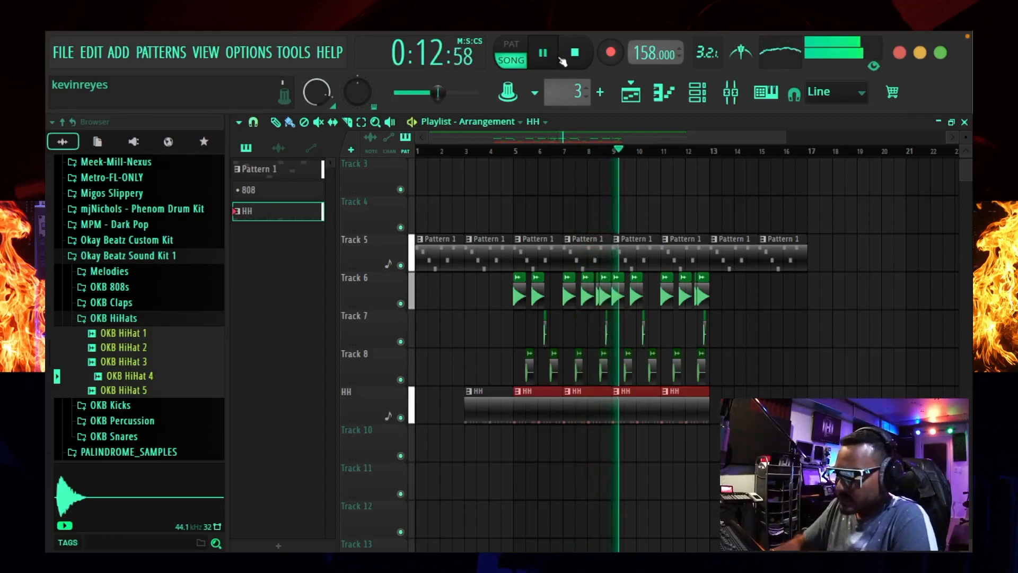
pyautogui.scroll(3, 618, 154)
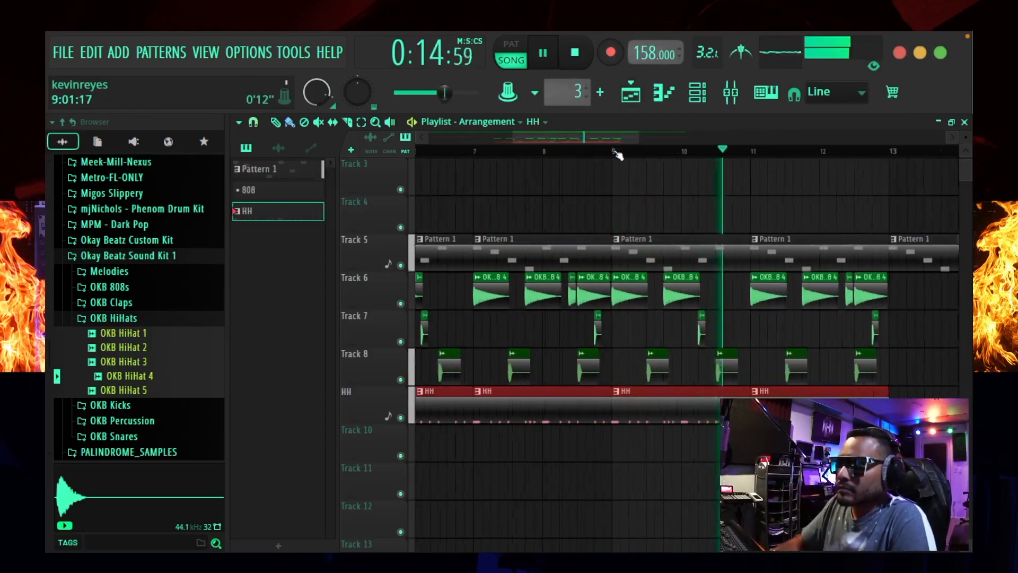
pyautogui.click(588, 326)
pyautogui.scroll(2, 574, 152)
pyautogui.scroll(1, 574, 152)
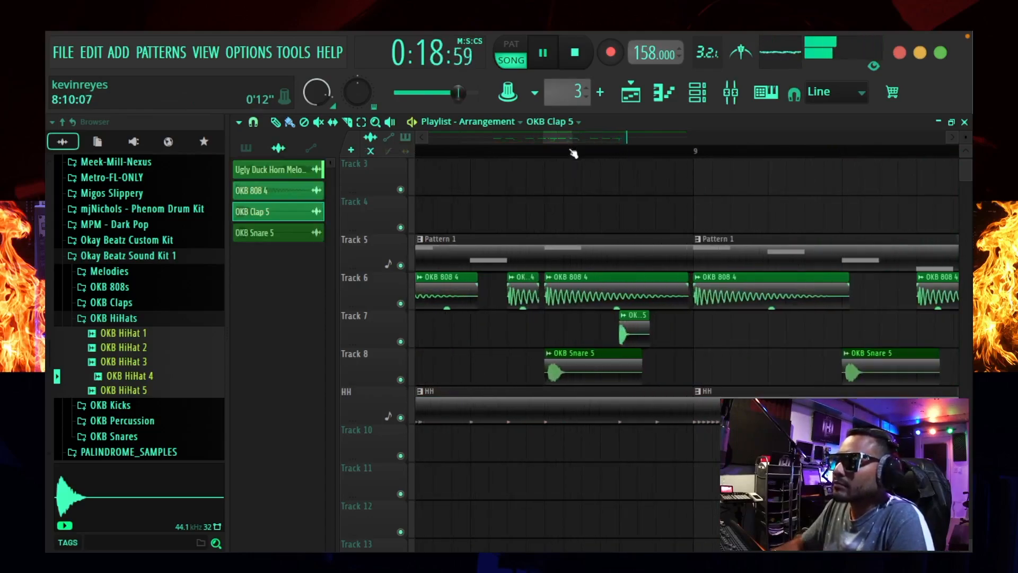
pyautogui.click(660, 330)
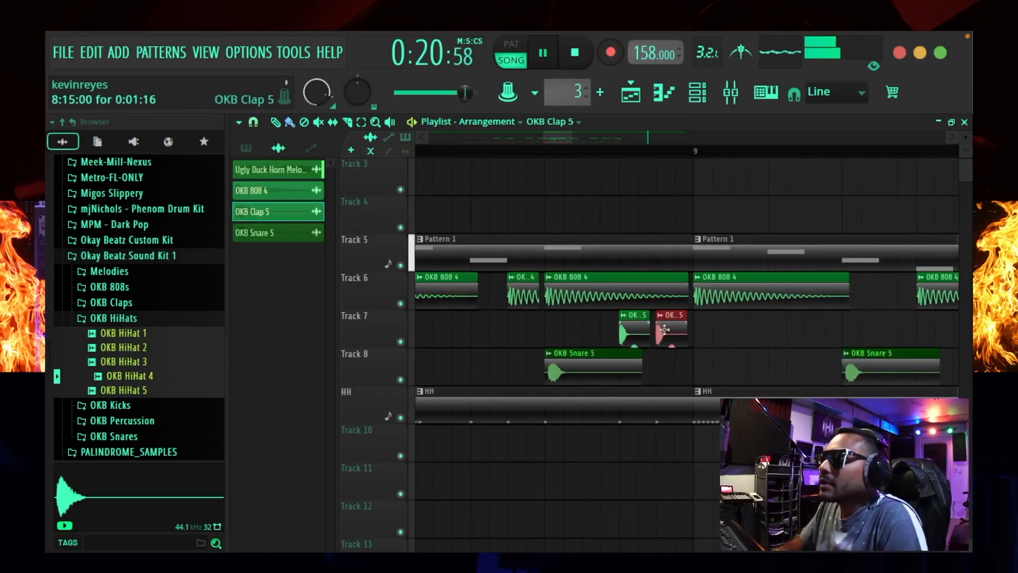
pyautogui.scroll(-4, 649, 153)
pyautogui.press('space')
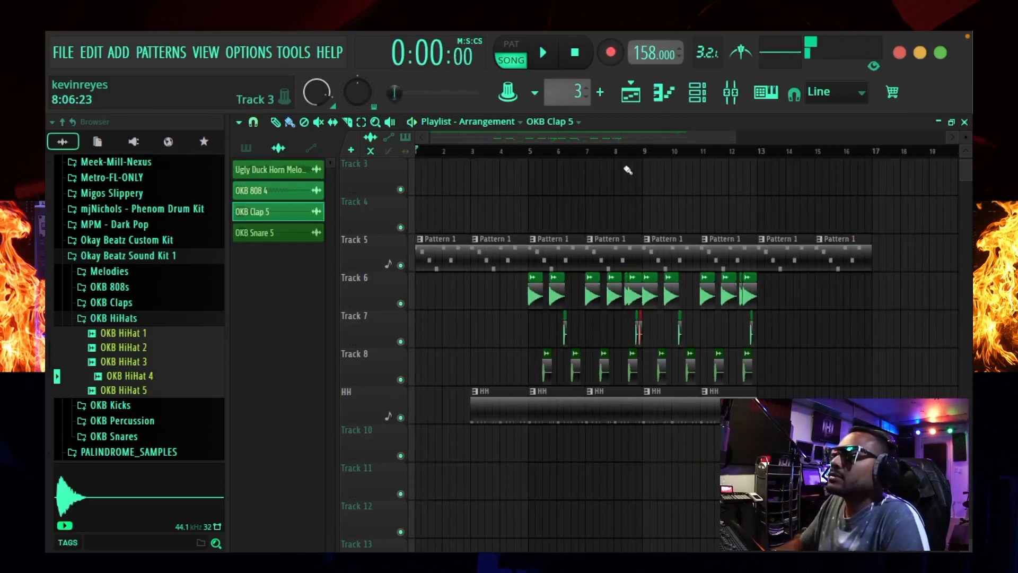
# - Play the song from bar 5 and add another OKB Clap 5 hit on Track 7 just before bar 13
pyautogui.press('space')
pyautogui.click(535, 151)
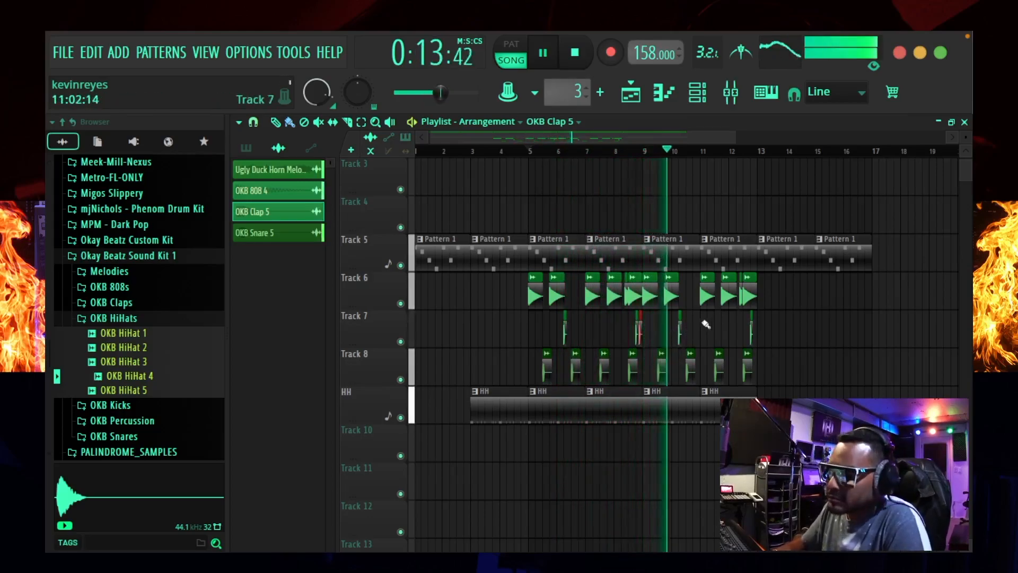
pyautogui.scroll(5, 774, 154)
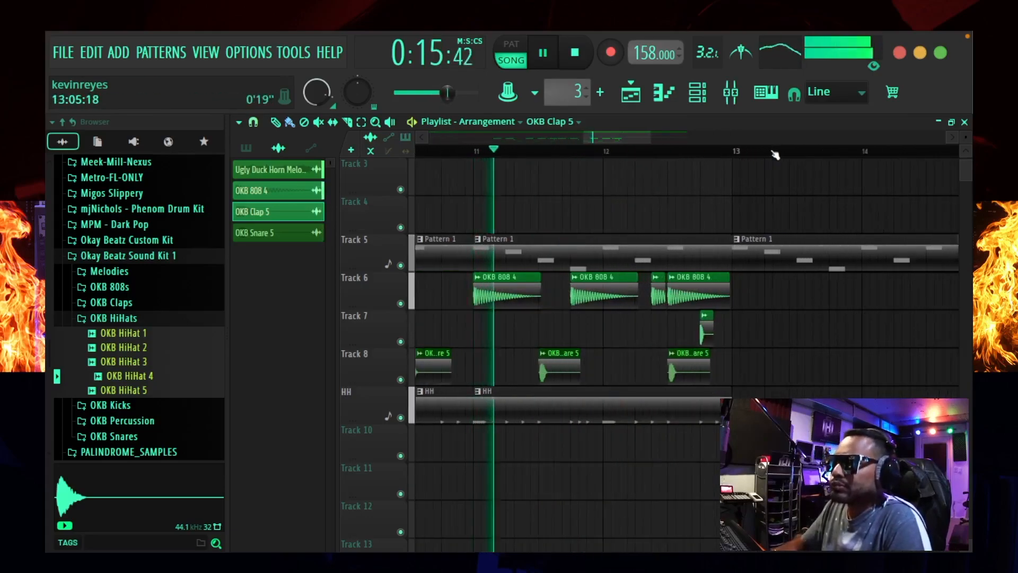
pyautogui.scroll(2, 774, 155)
pyautogui.click(704, 338)
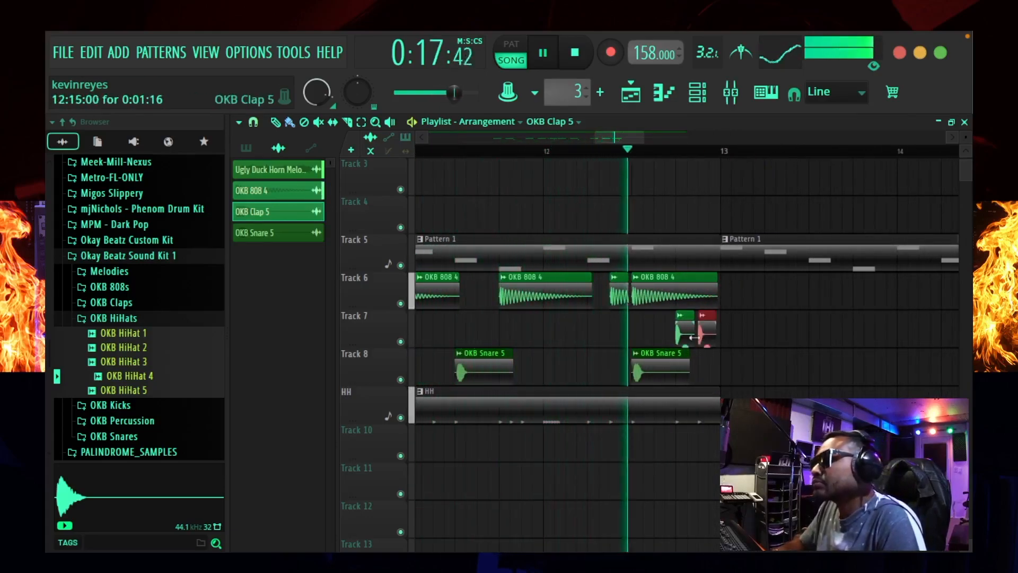
pyautogui.scroll(-4, 682, 157)
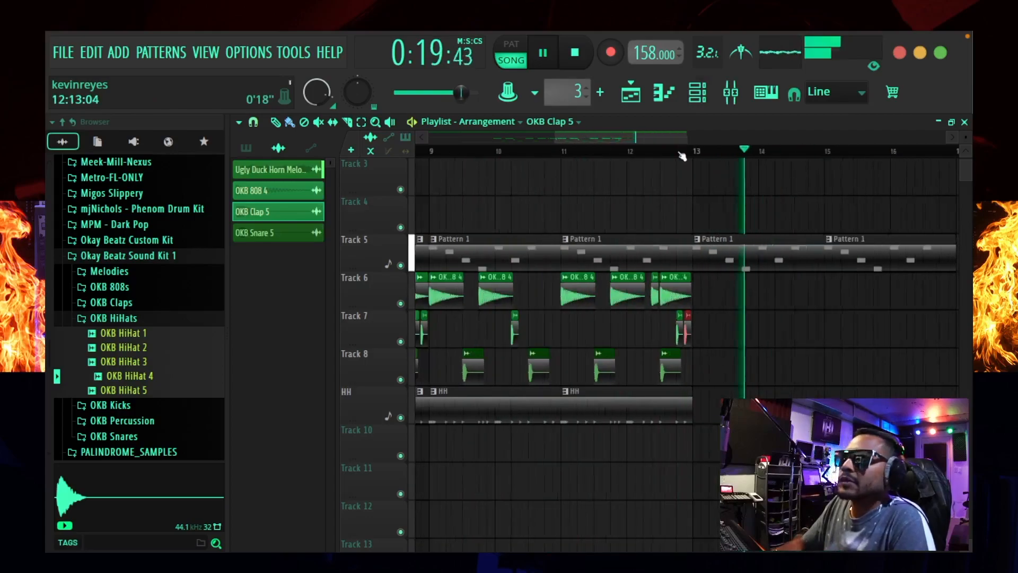
pyautogui.scroll(-5, 683, 157)
pyautogui.scroll(1, 682, 157)
pyautogui.scroll(-2, 683, 156)
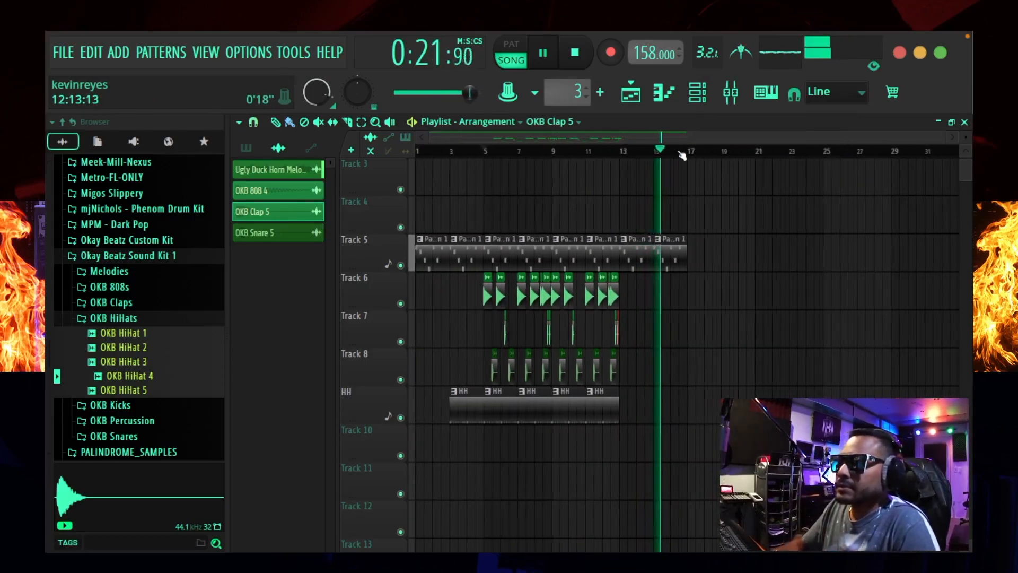
pyautogui.scroll(-1, 659, 151)
pyautogui.press('space')
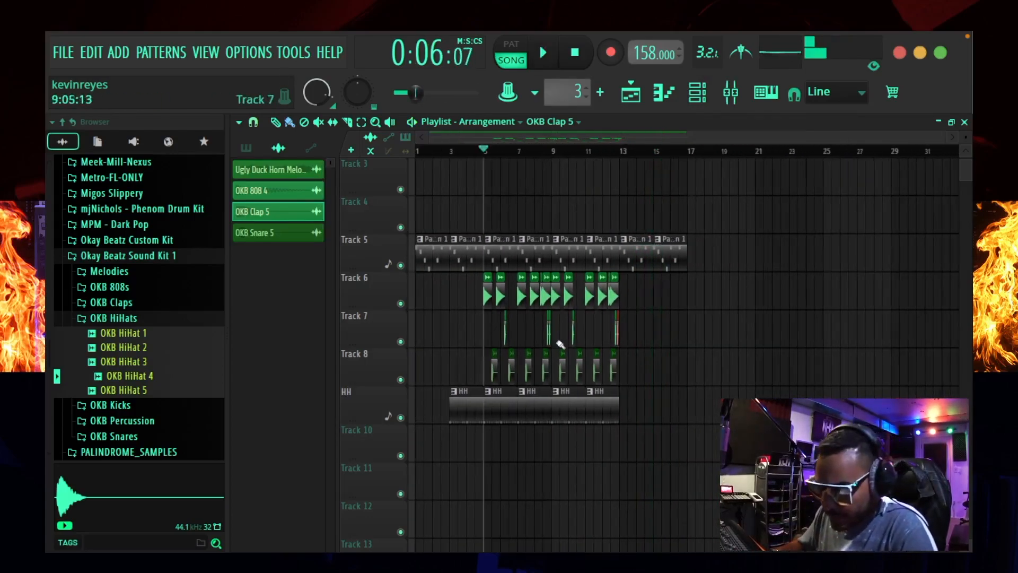
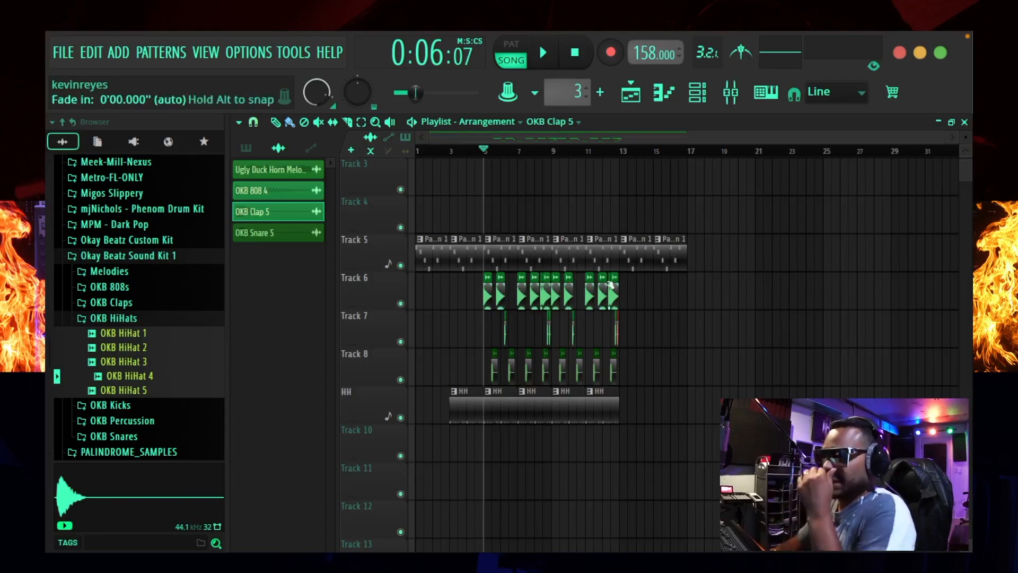
# - Copy the 808, clap, snare and HH clips from bars 5–12 to start at bar 13, and pick the Pattern 1 clip on Track 5
pyautogui.moveTo(659, 277); pyautogui.dragTo(487, 417)
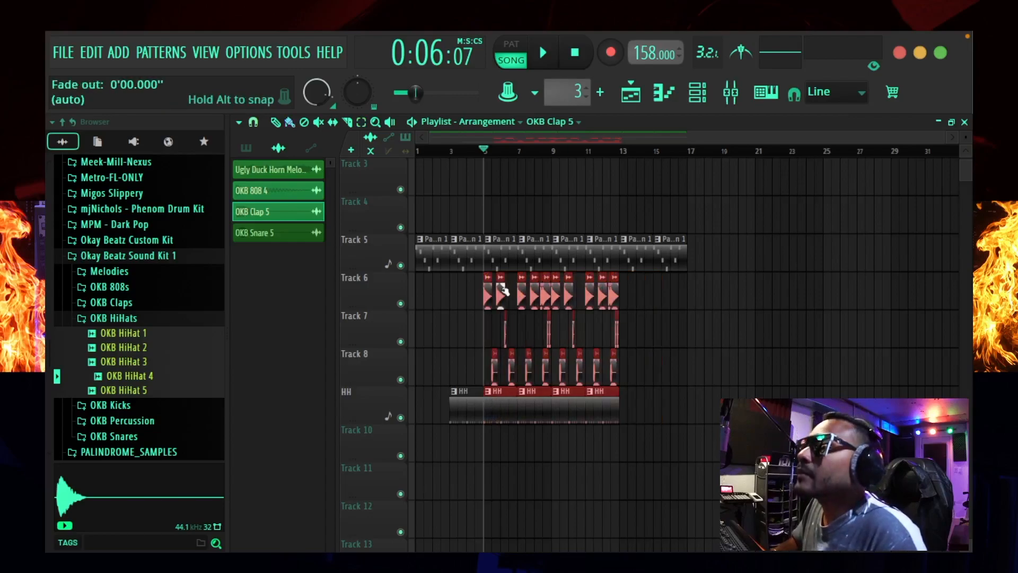
pyautogui.moveTo(495, 291)
pyautogui.mouseDown()
pyautogui.moveTo(652, 292)
pyautogui.moveTo(628, 292)
pyautogui.mouseUp()
pyautogui.click(671, 250)
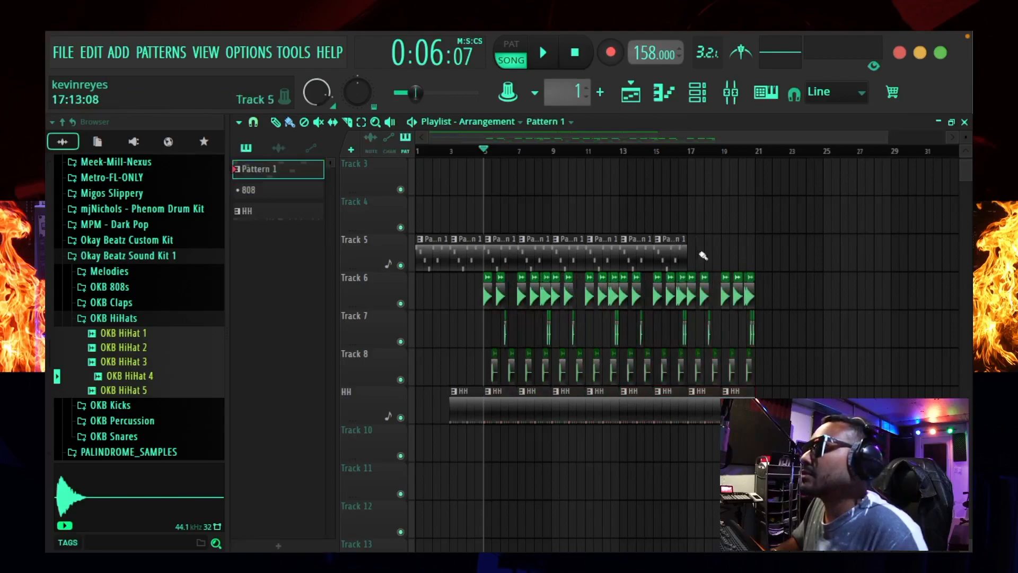
# - Extend the melody pattern on Track 5 with Pattern 1 clips at bars 17 and 19, and clear the selection
pyautogui.click(695, 260)
pyautogui.click(733, 260)
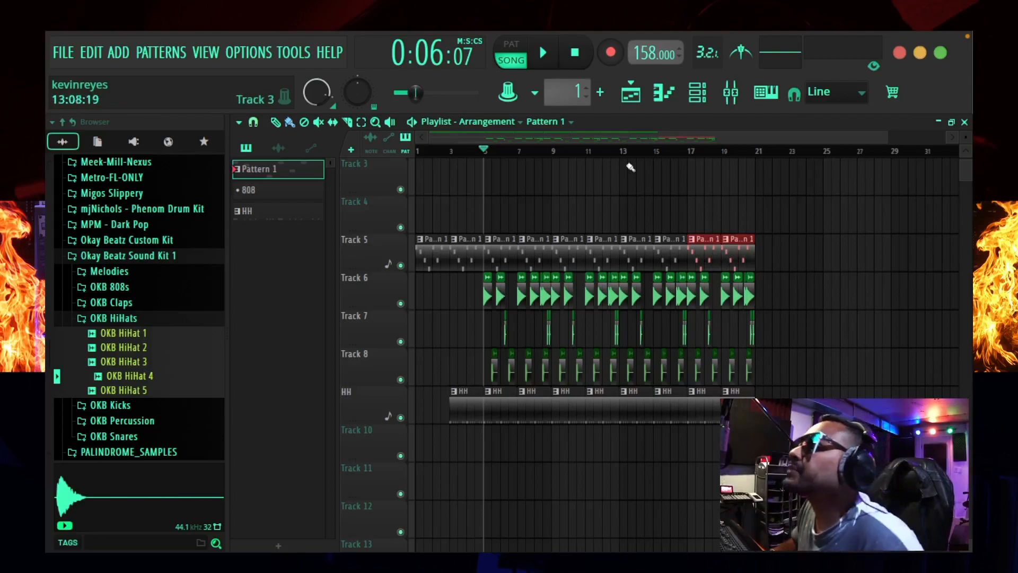
pyautogui.scroll(4, 623, 157)
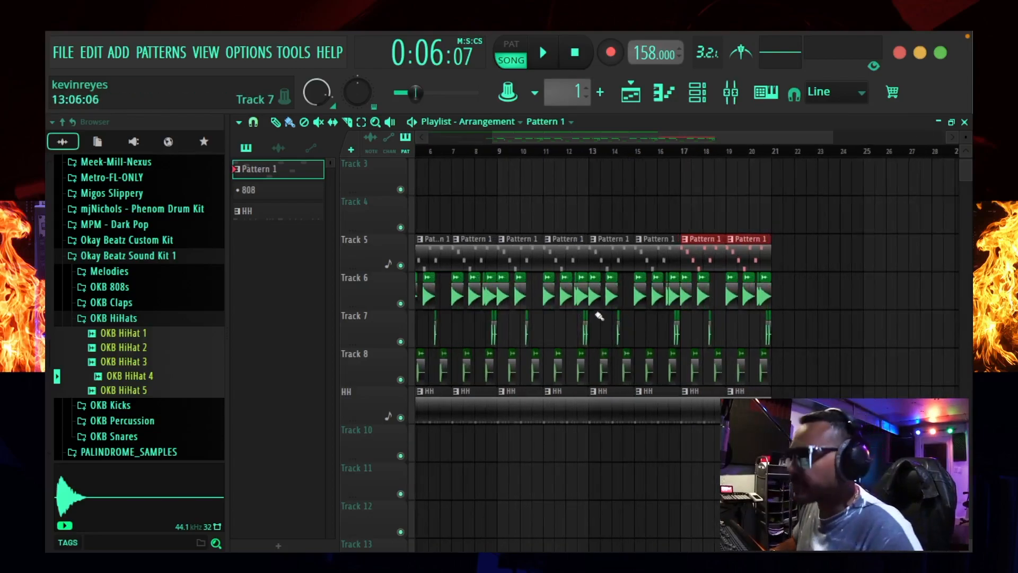
pyautogui.keyDown('ctrl'); pyautogui.click(620, 211); pyautogui.keyUp('ctrl')
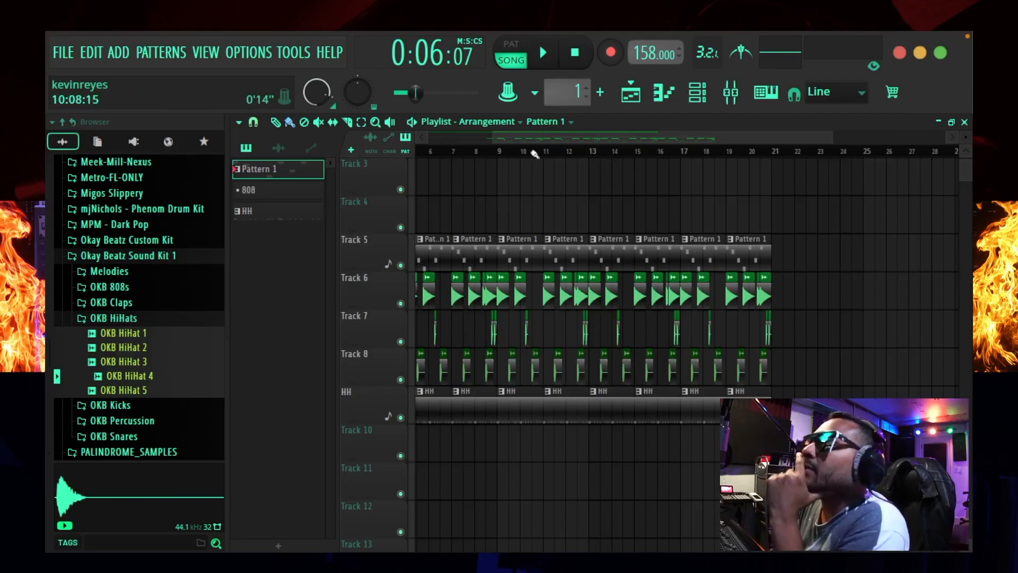
# - Cut the HH clip out of bar 13 and Pattern 1 out of bar 15, and delete the 808 hit at bar 13
pyautogui.moveTo(551, 139); pyautogui.dragTo(503, 148)
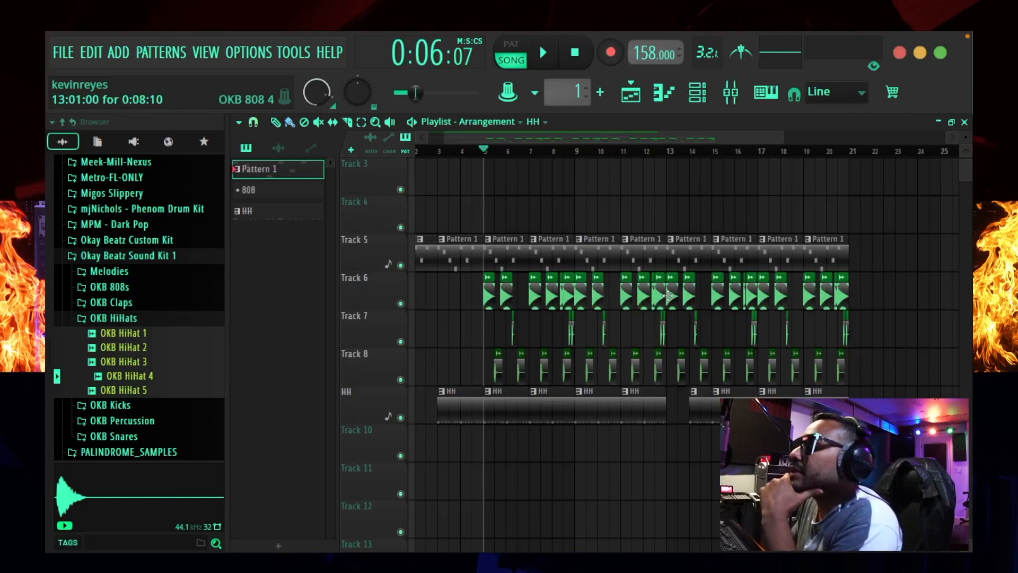
pyautogui.rightClick(670, 293)
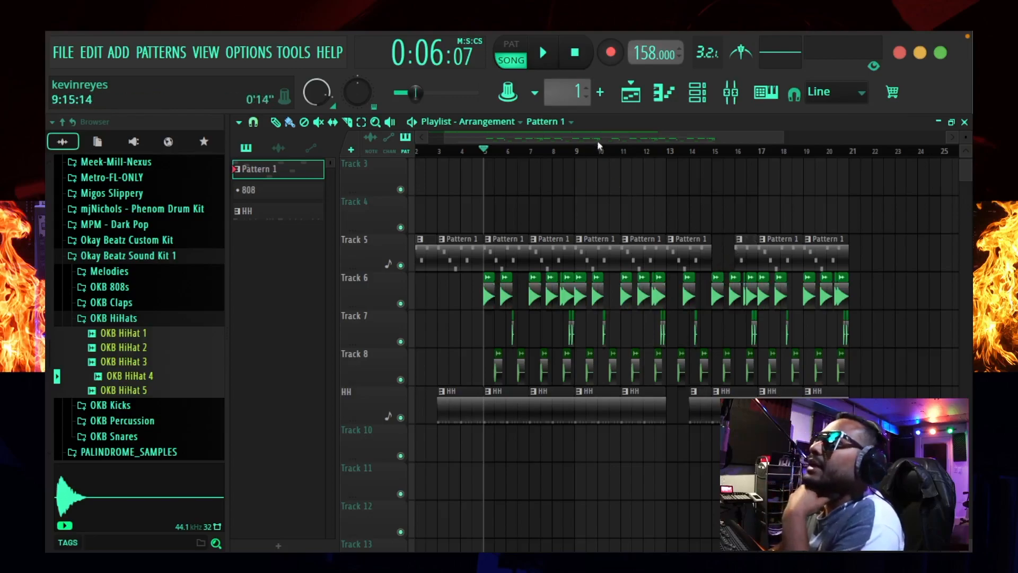
# - Trim the horn melody on Track 1 and the short Pattern 1 clip on Track 5 to end midway through bar 16
pyautogui.moveTo(598, 142); pyautogui.dragTo(616, 139)
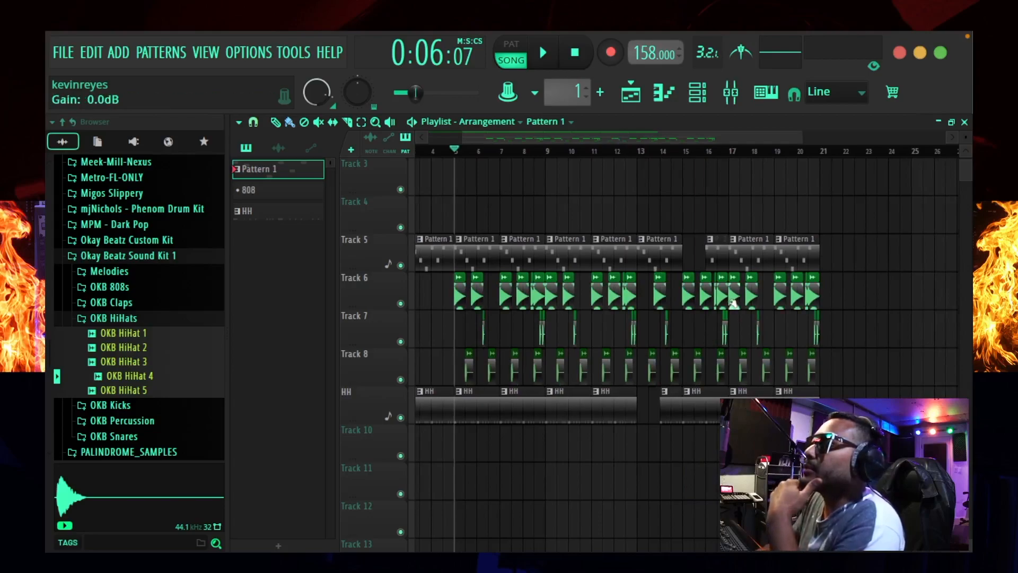
pyautogui.scroll(2, 698, 272)
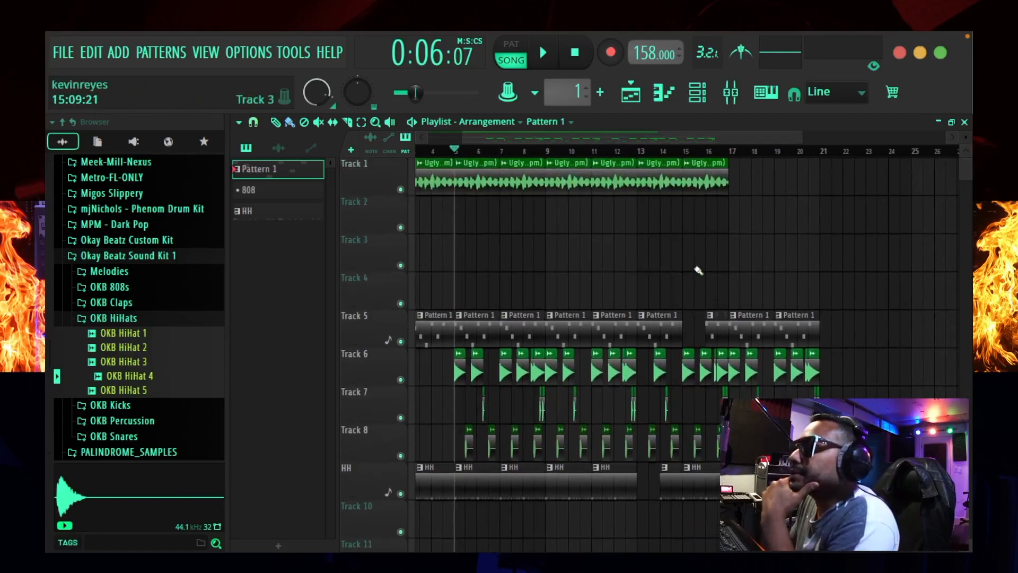
pyautogui.click(722, 161)
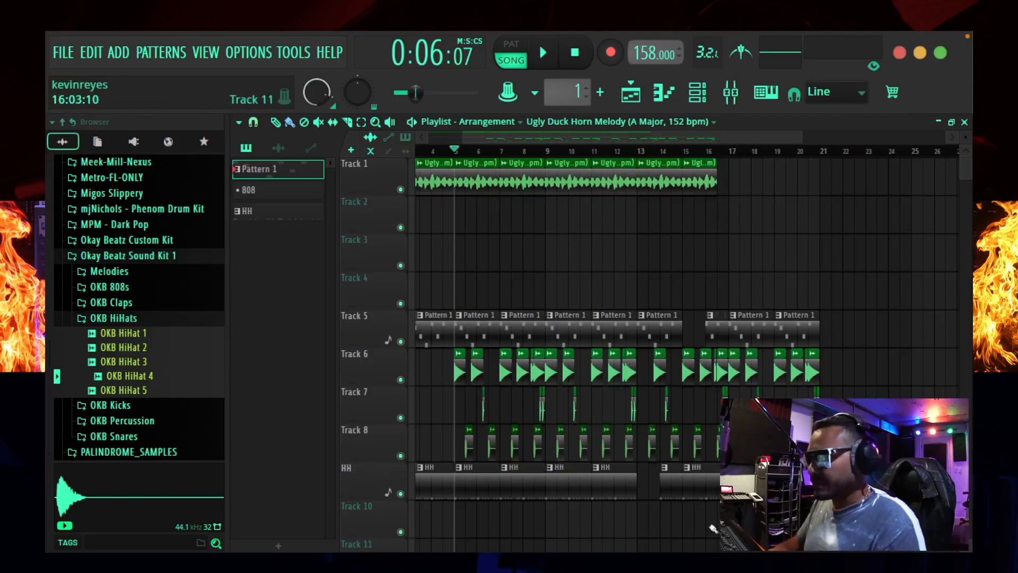
pyautogui.moveTo(725, 273); pyautogui.dragTo(721, 321)
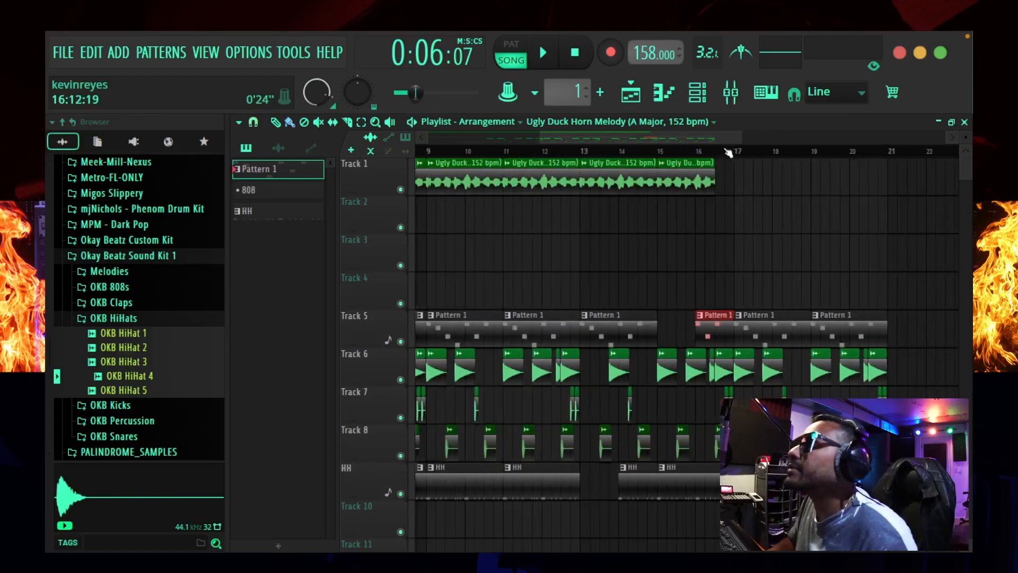
pyautogui.scroll(3, 724, 310)
pyautogui.moveTo(741, 314); pyautogui.dragTo(714, 314)
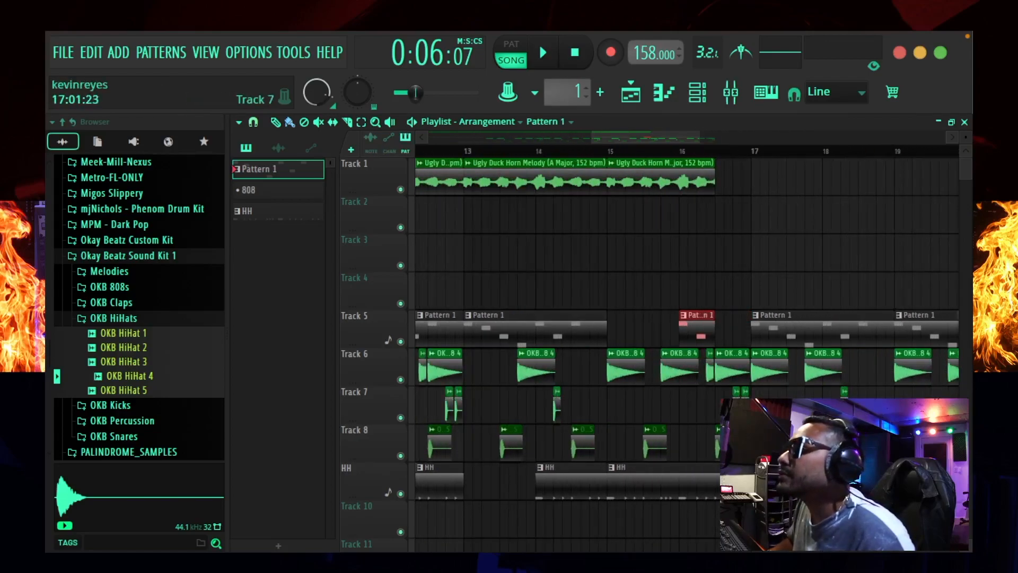
# - Delete the clap and snare hits just before bar 17 and trim the HH clip to end midway through bar 16
pyautogui.rightClick(746, 405)
pyautogui.rightClick(737, 405)
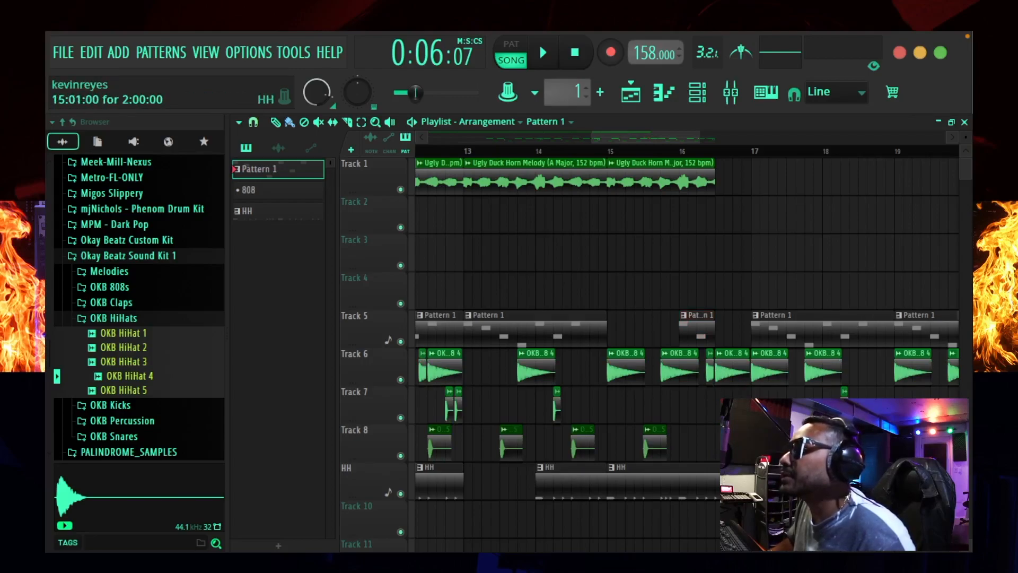
pyautogui.moveTo(749, 481); pyautogui.dragTo(733, 481)
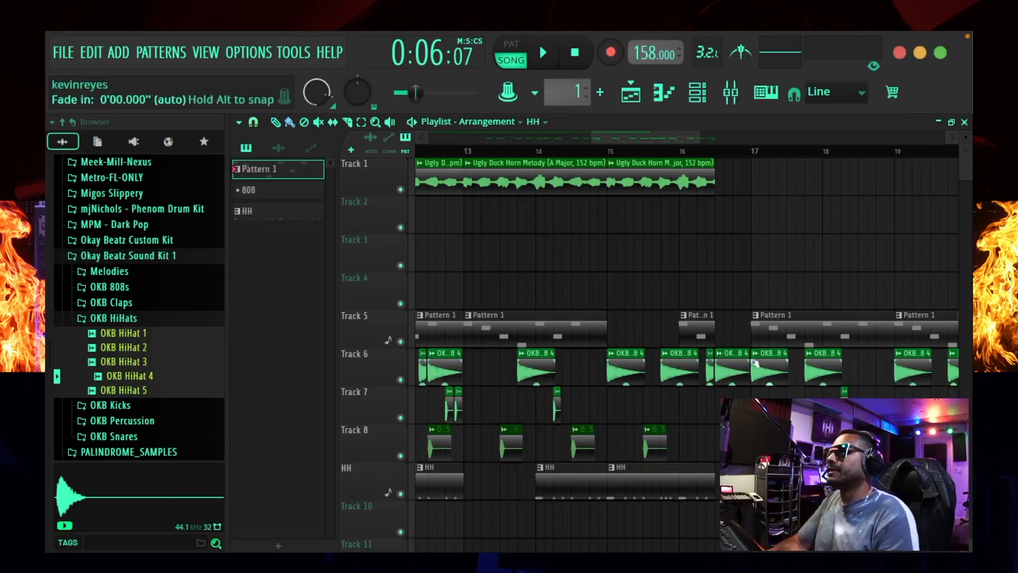
# - Copy the two-bar Ugly Duck Horn Melody clip on Track 1 to bars 17 and 19
pyautogui.scroll(-4, 706, 158)
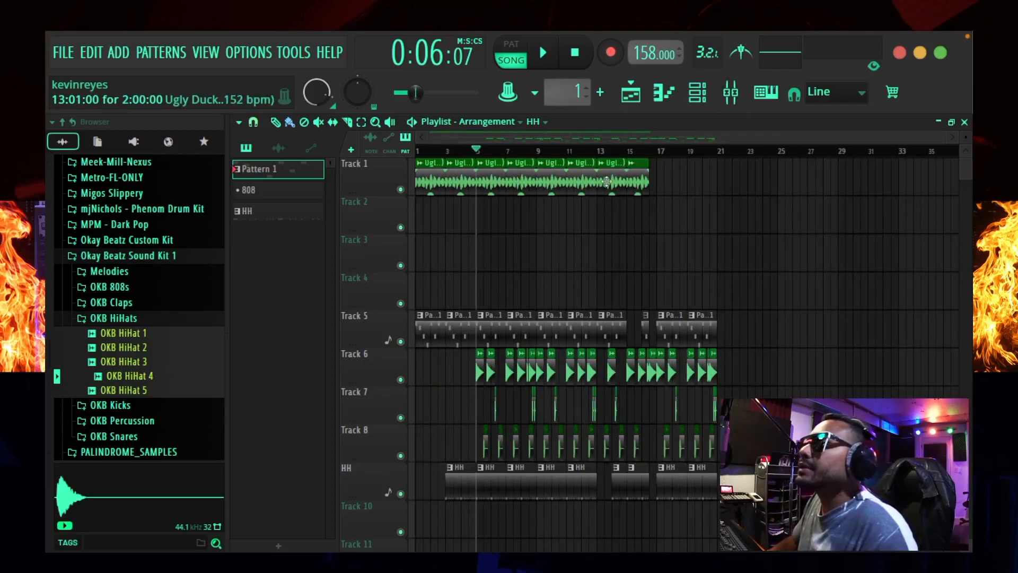
pyautogui.click(605, 181)
pyautogui.moveTo(661, 181); pyautogui.dragTo(684, 181)
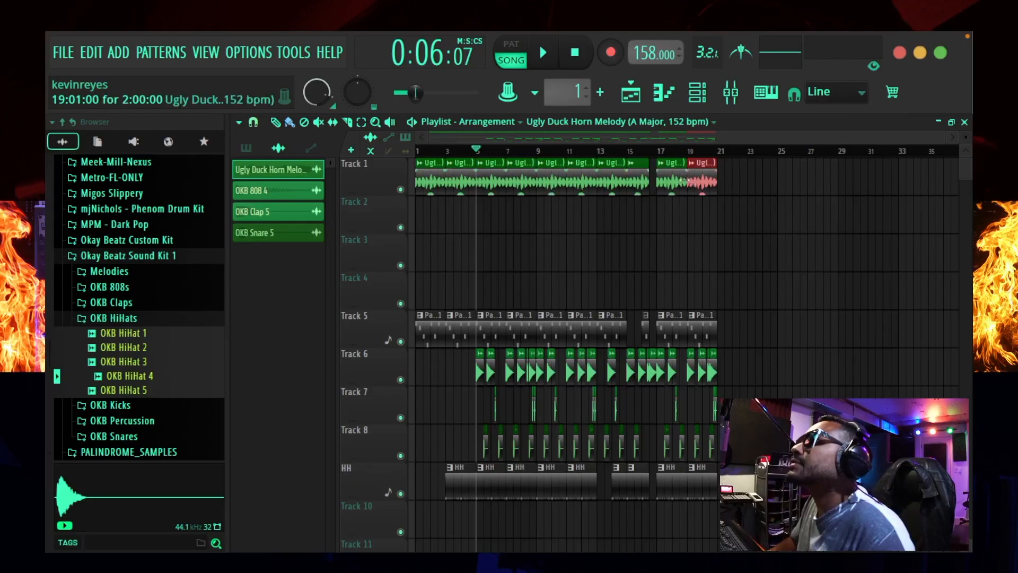
# - Play the song from about bar 12 through the drop before bar 17, and stop playback
pyautogui.click(607, 150)
pyautogui.moveTo(607, 150); pyautogui.dragTo(588, 150)
pyautogui.press('space')
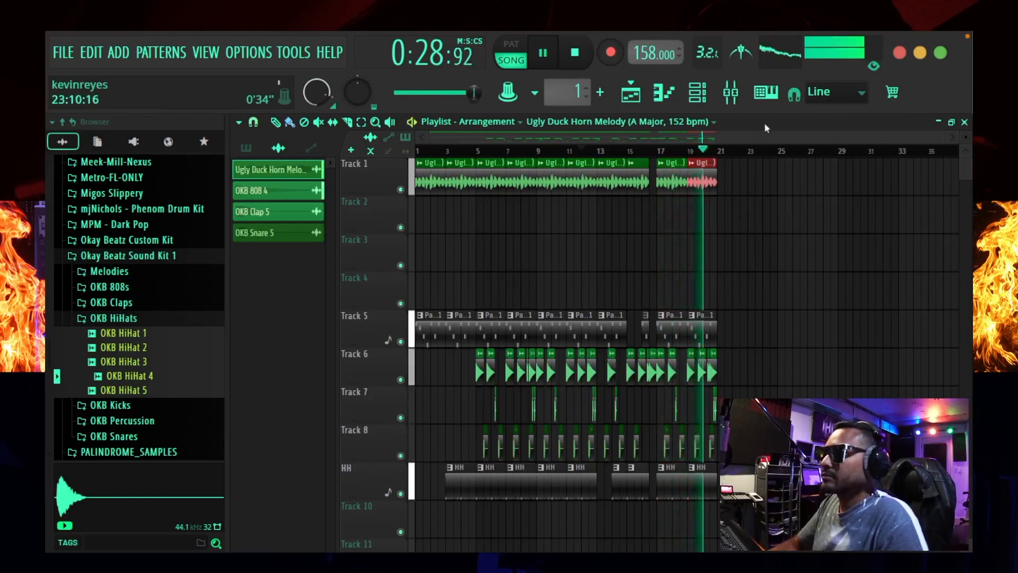
pyautogui.press('space')
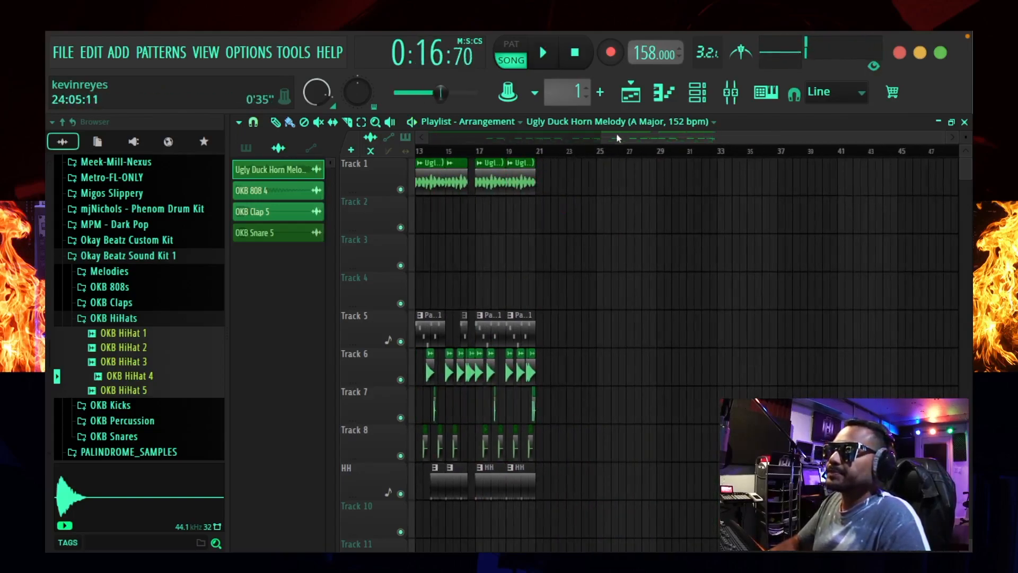
# - Duplicate the melody, Pattern 1, drum and HH clips from bars 5–12 to start at bar 21
pyautogui.moveTo(605, 142); pyautogui.dragTo(456, 146)
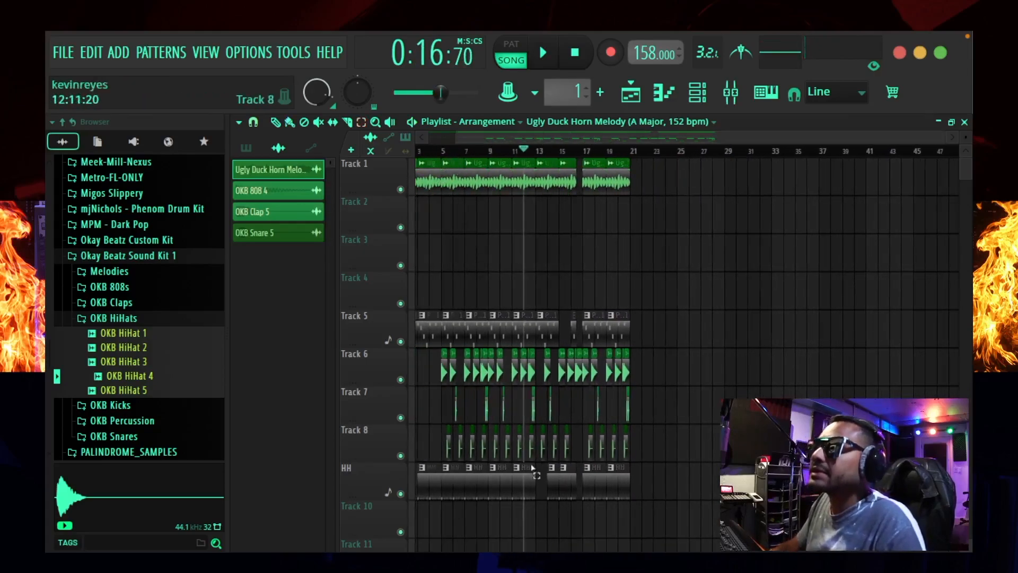
pyautogui.moveTo(444, 517); pyautogui.dragTo(526, 165)
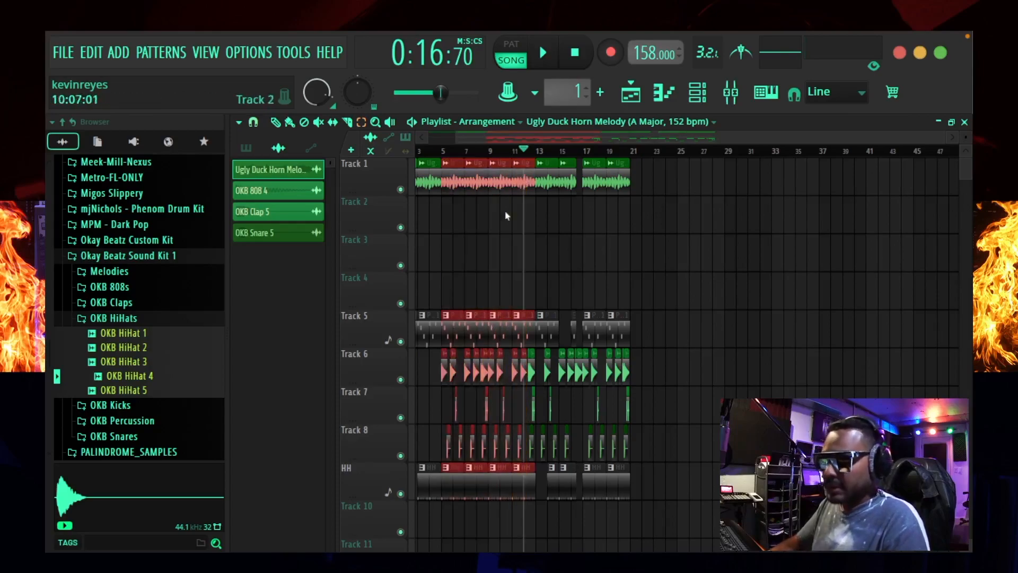
pyautogui.moveTo(452, 510); pyautogui.dragTo(530, 151)
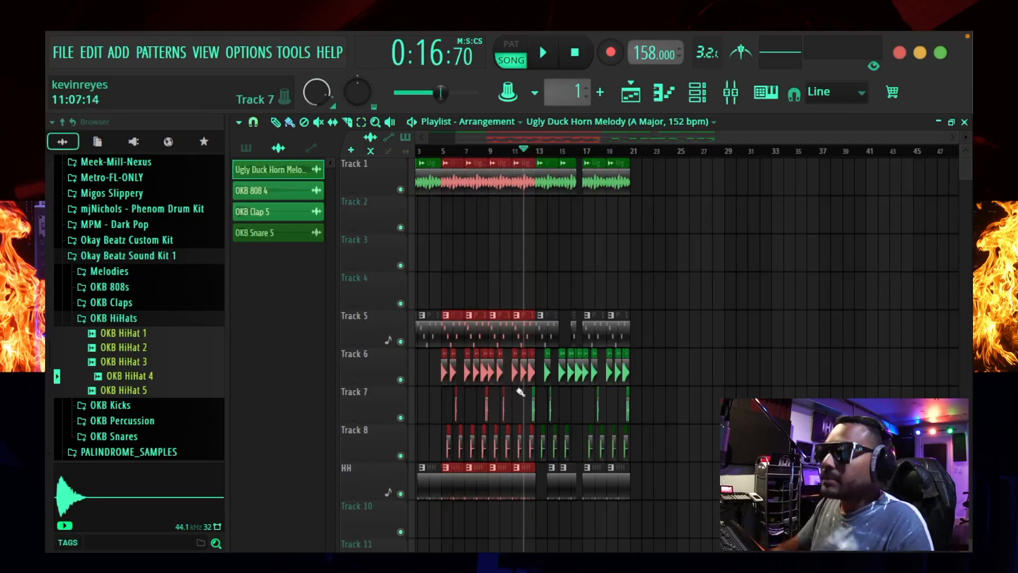
pyautogui.hotkey('ctrl', 'b')
pyautogui.moveTo(539, 473); pyautogui.dragTo(639, 456)
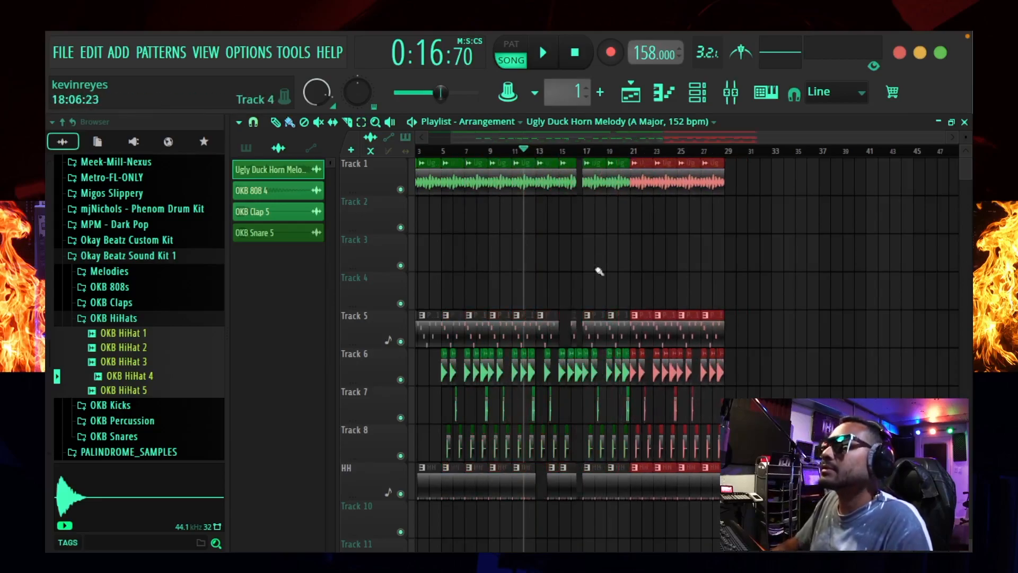
# - Trim the clips ending at bar 21 to leave a short gap before it, and delete the last clap hit there
pyautogui.moveTo(616, 173); pyautogui.dragTo(628, 503)
pyautogui.scroll(-1, 633, 149)
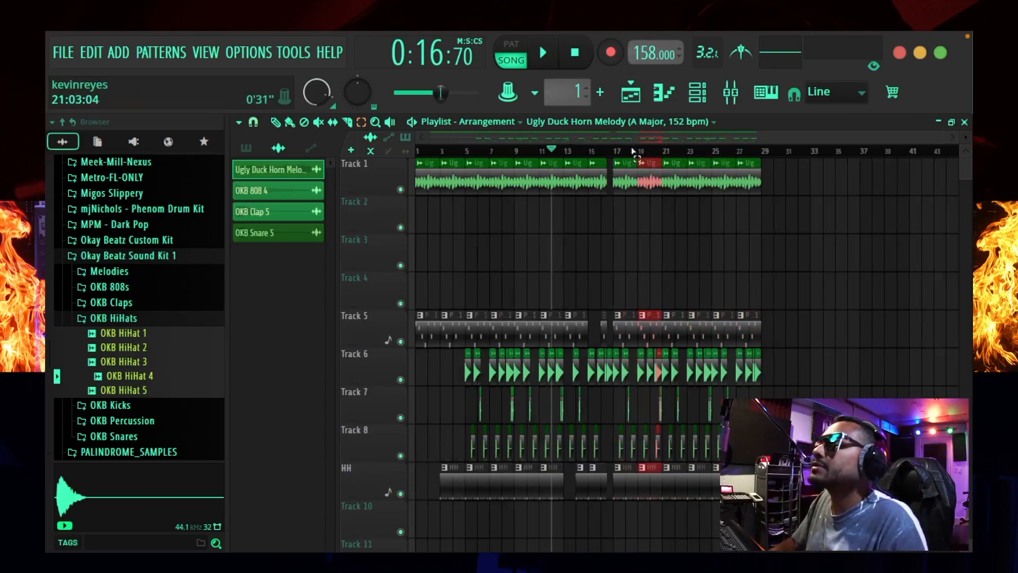
pyautogui.scroll(4, 658, 149)
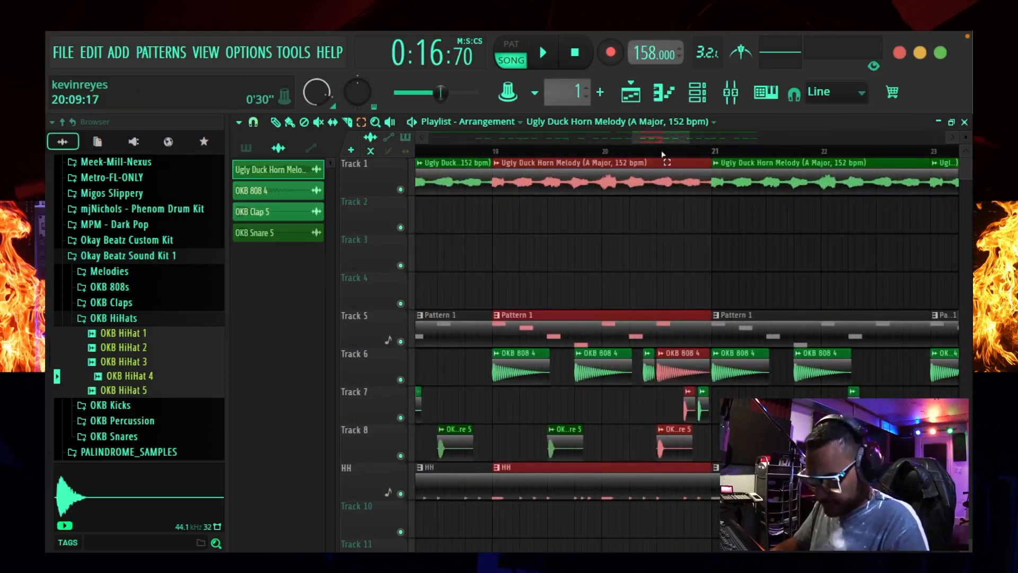
pyautogui.moveTo(702, 158); pyautogui.dragTo(683, 166)
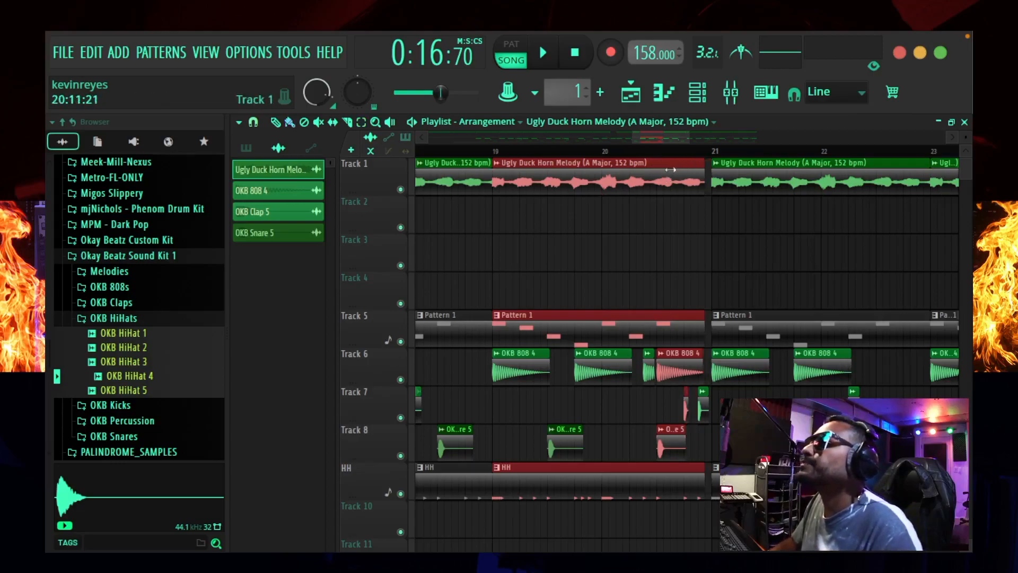
pyautogui.click(709, 362)
pyautogui.rightClick(704, 408)
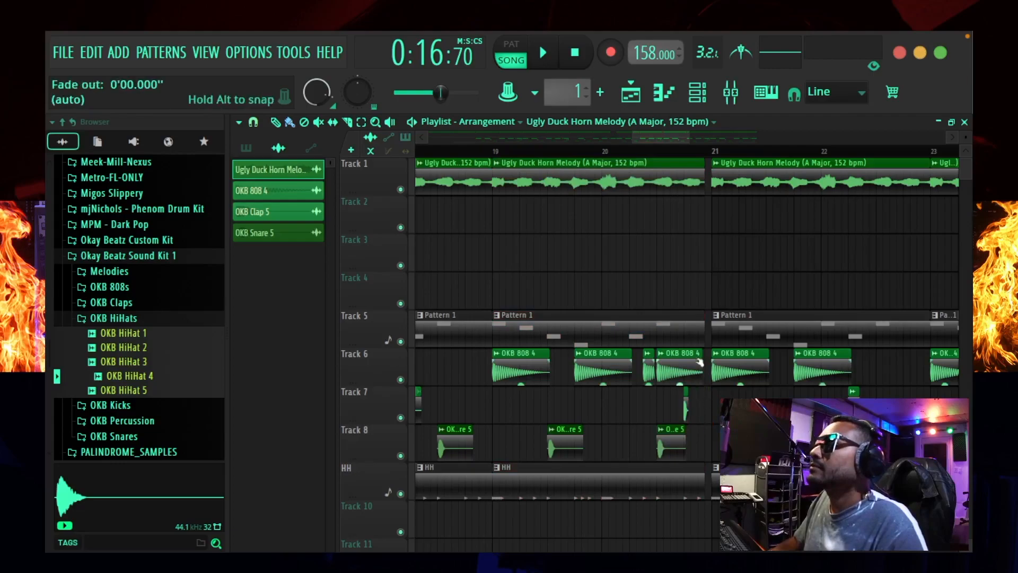
pyautogui.moveTo(696, 157); pyautogui.dragTo(690, 159)
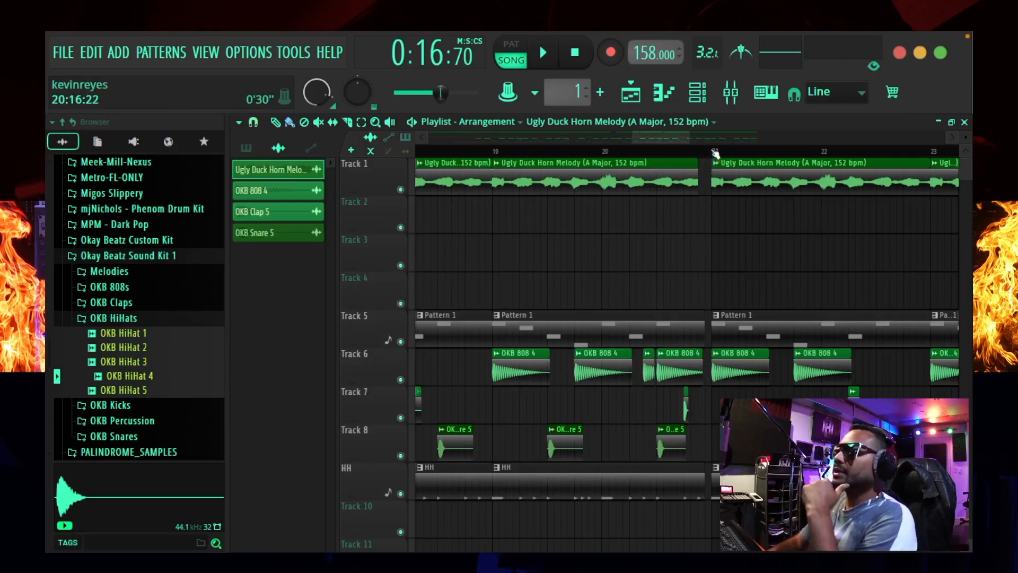
# - Look through the playlist options for the time marker commands
pyautogui.scroll(-6, 714, 154)
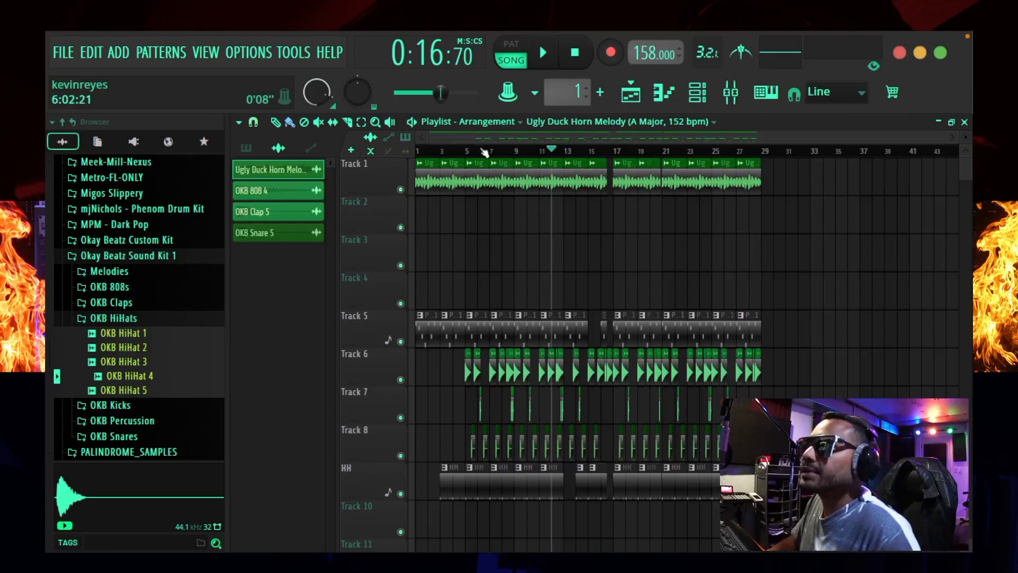
pyautogui.click(289, 123)
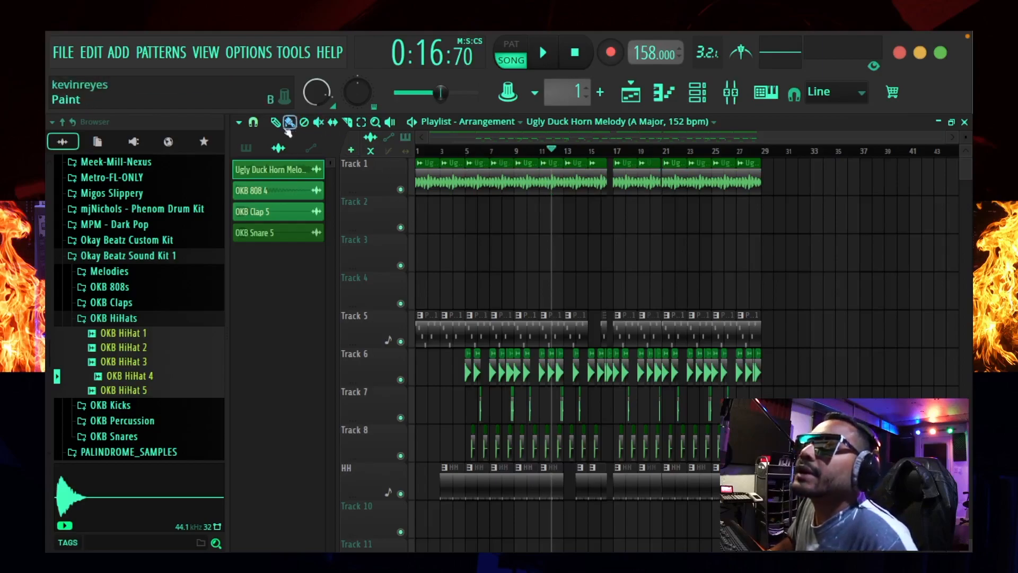
pyautogui.click(240, 123)
pyautogui.click(239, 123)
pyautogui.click(240, 123)
pyautogui.moveTo(248, 154)
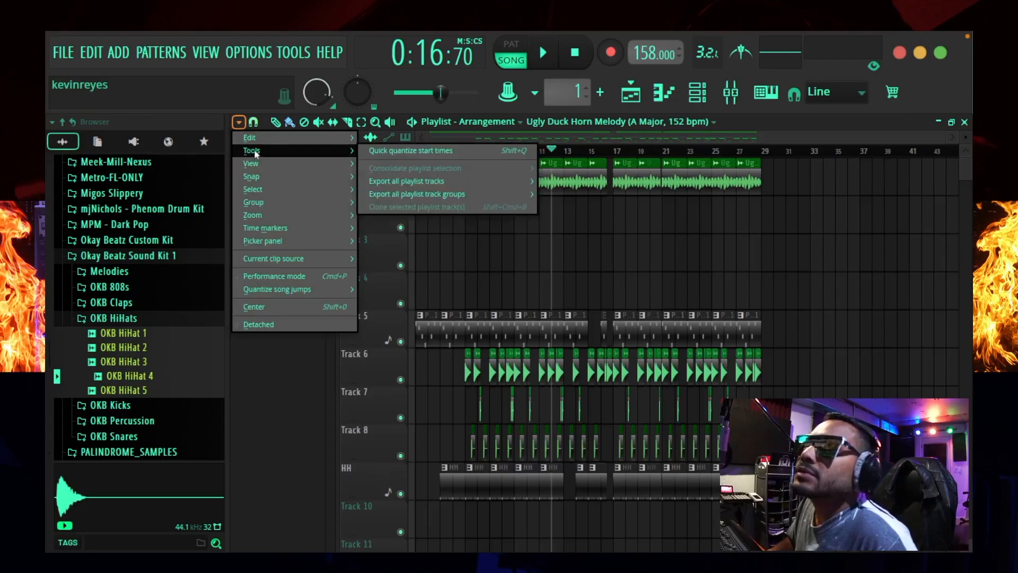
pyautogui.moveTo(268, 168)
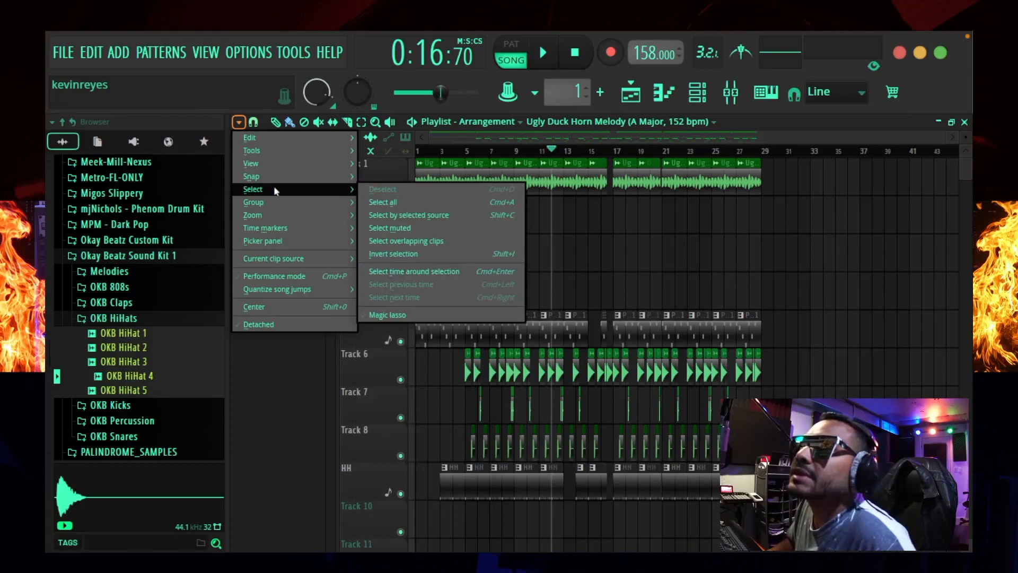
pyautogui.moveTo(283, 235)
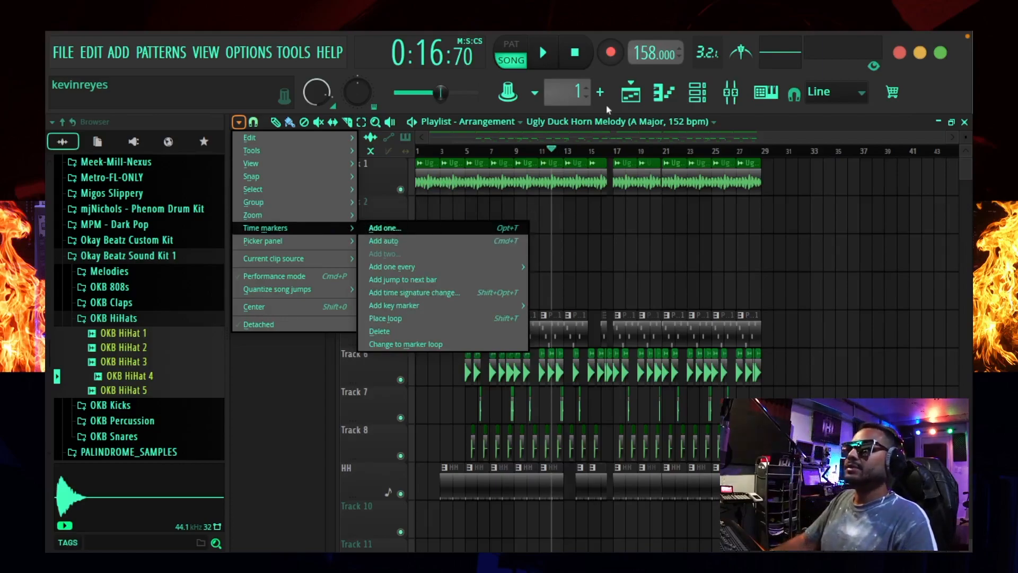
pyautogui.click(762, 125)
# - Add a time marker named Hook at bar 5
pyautogui.moveTo(568, 151); pyautogui.dragTo(469, 154)
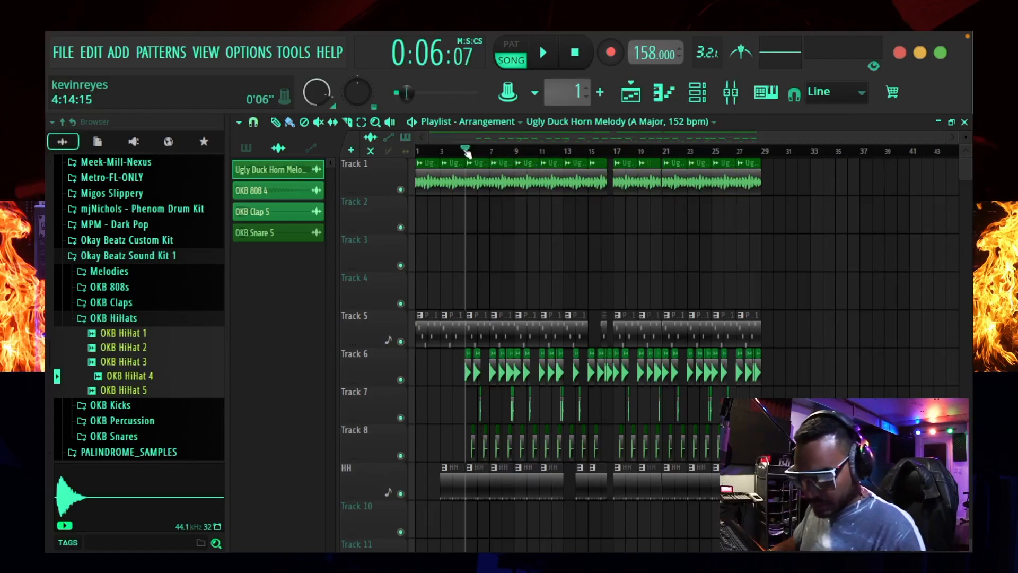
pyautogui.hotkey('alt', 't')
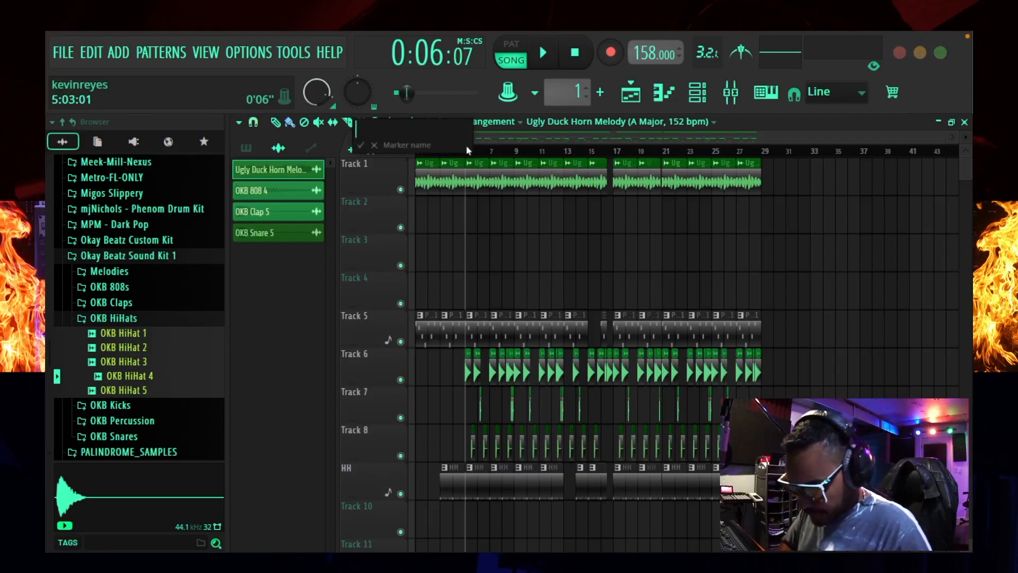
pyautogui.write('Hook')
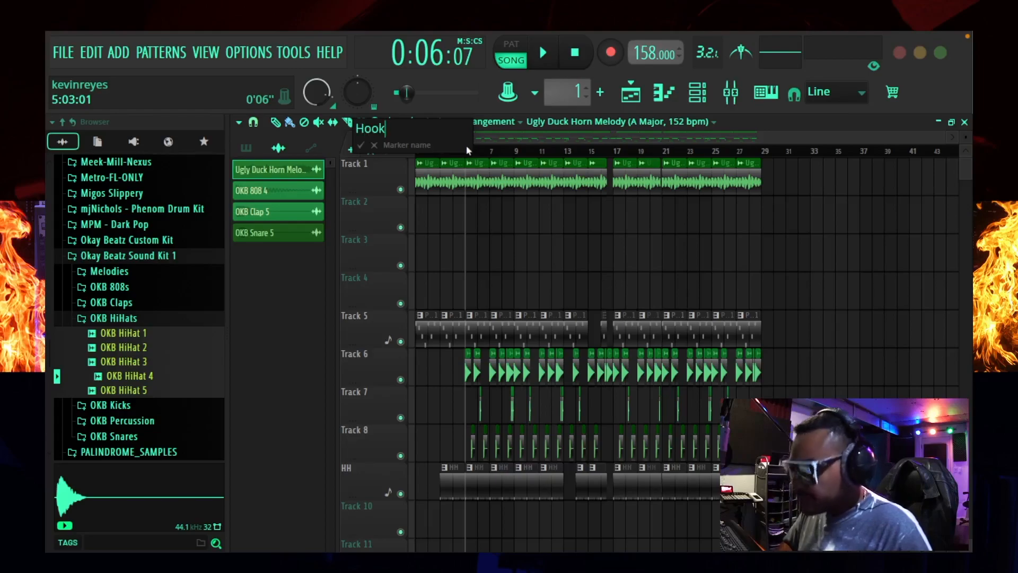
pyautogui.press('Return')
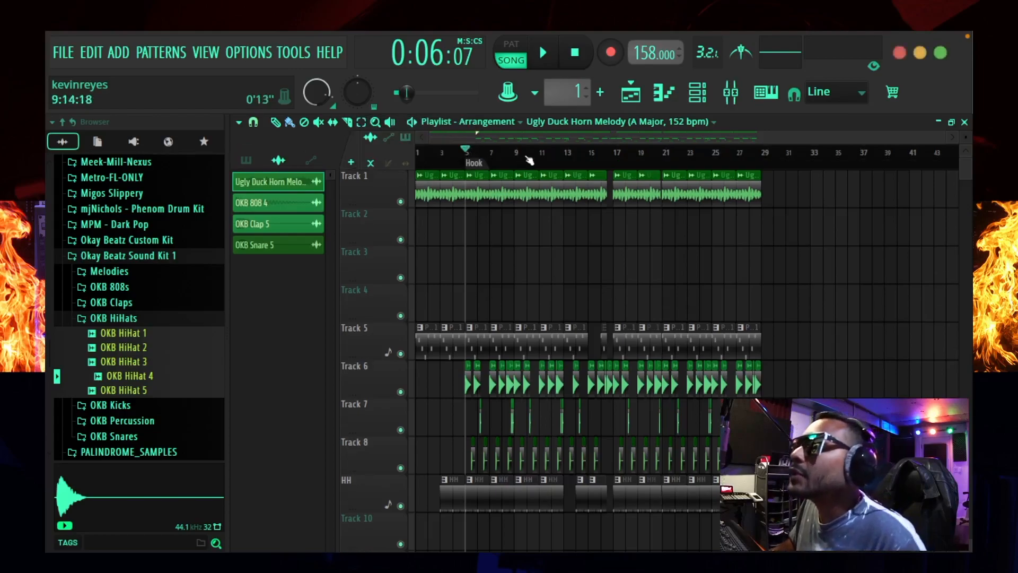
# - Add time markers named Verse at bar 13 and Hook at bar 21
pyautogui.click(565, 164)
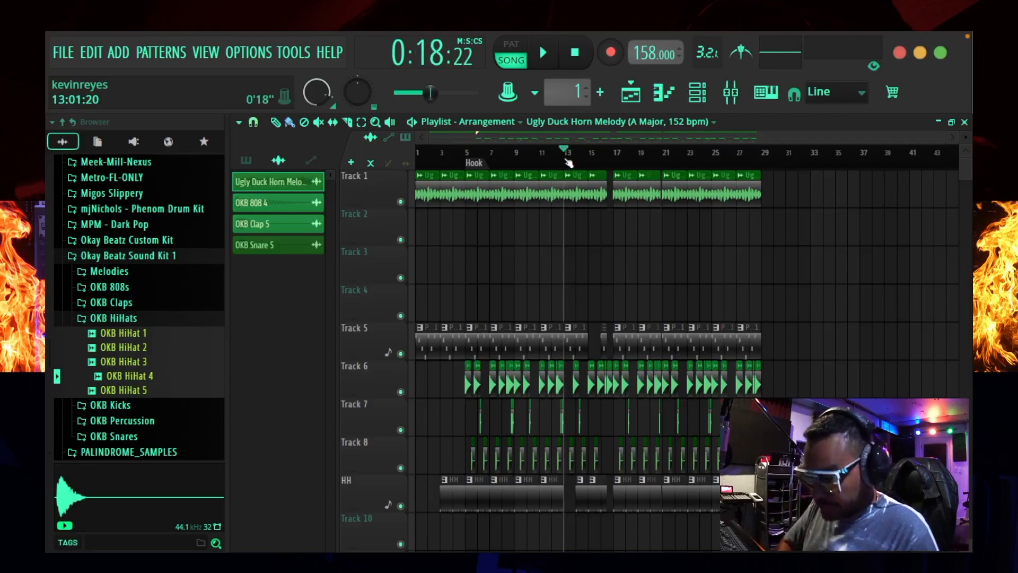
pyautogui.hotkey('alt', 't')
pyautogui.write('Verse')
pyautogui.press('Return')
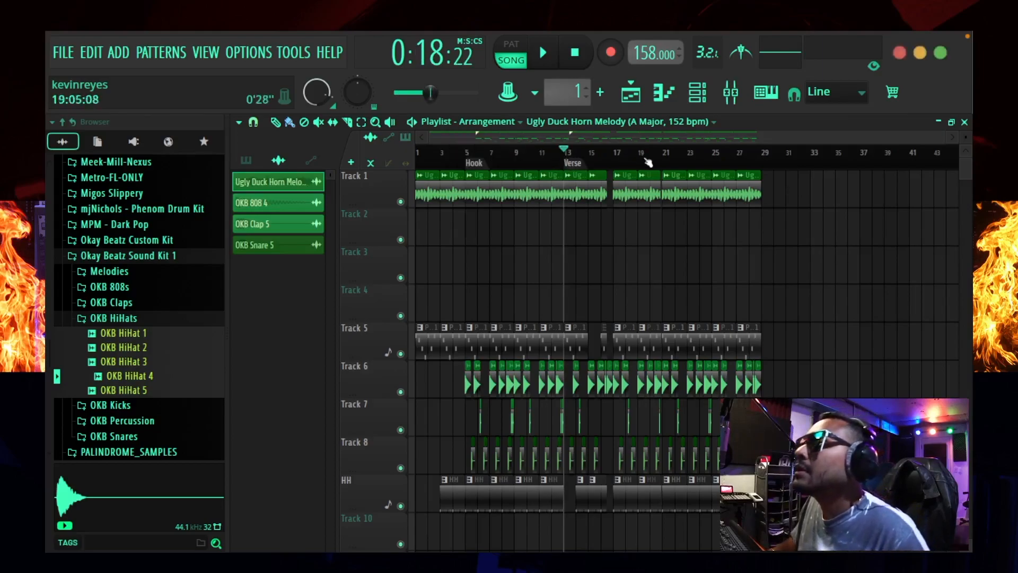
pyautogui.click(665, 163)
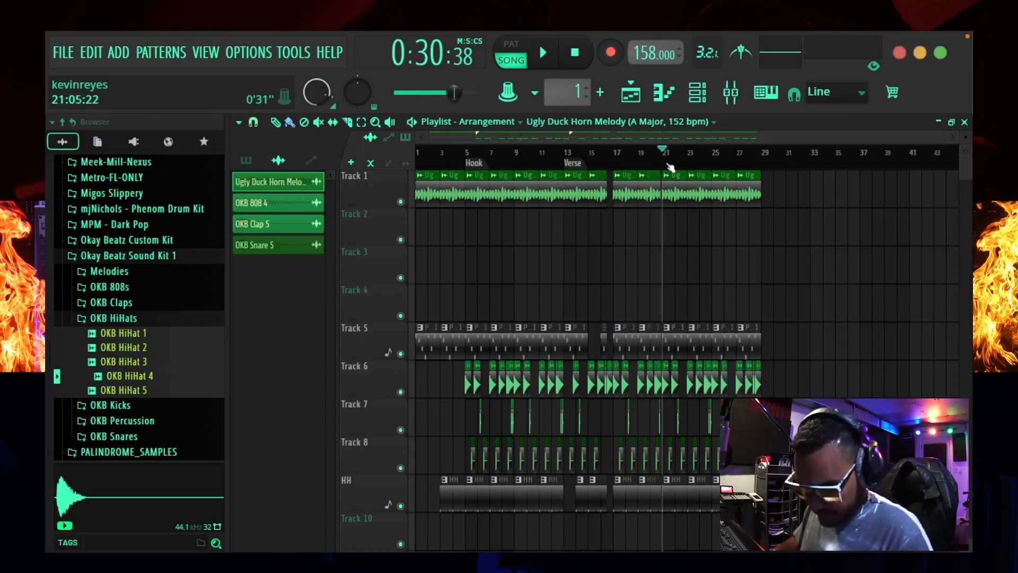
pyautogui.hotkey('alt', 't')
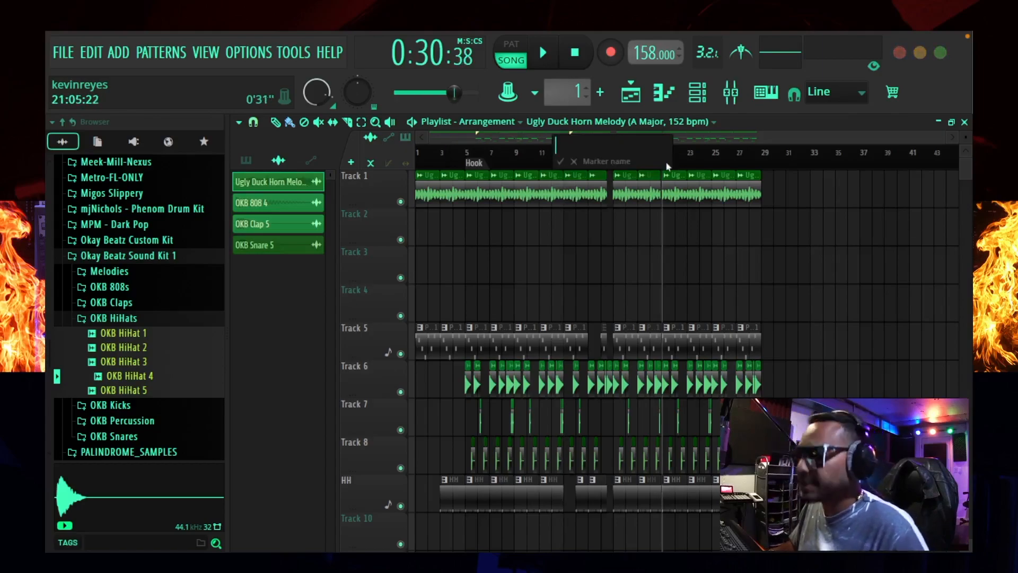
pyautogui.write('Hook')
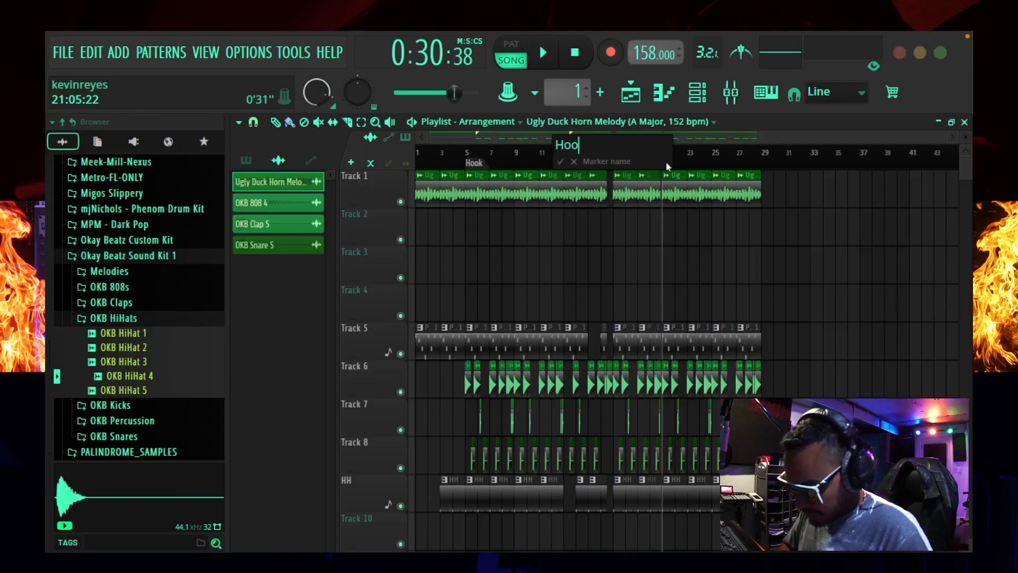
pyautogui.press('Return')
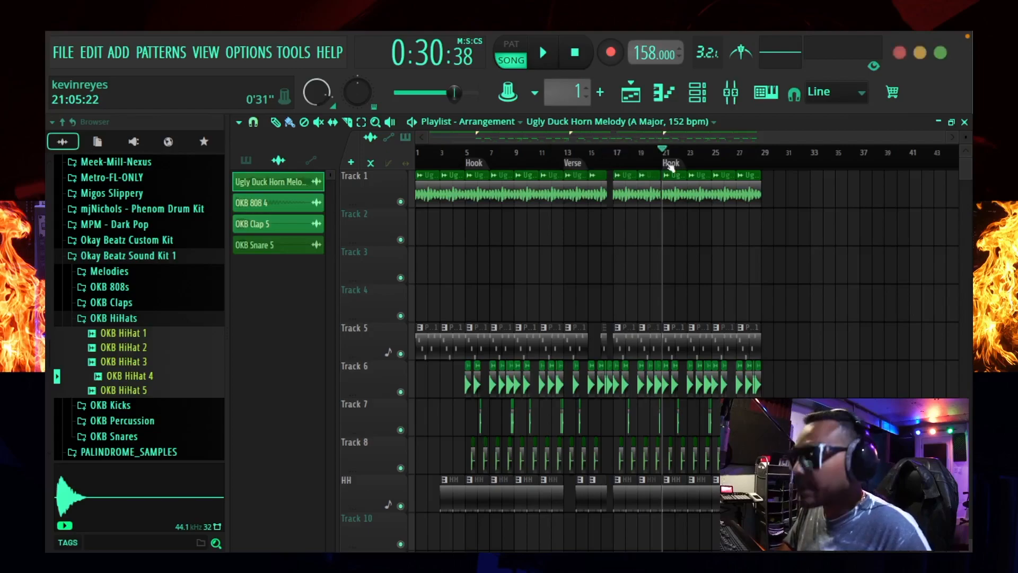
# - Add time markers named Verse at bar 29 and Breakdown at bar 33
pyautogui.click(772, 163)
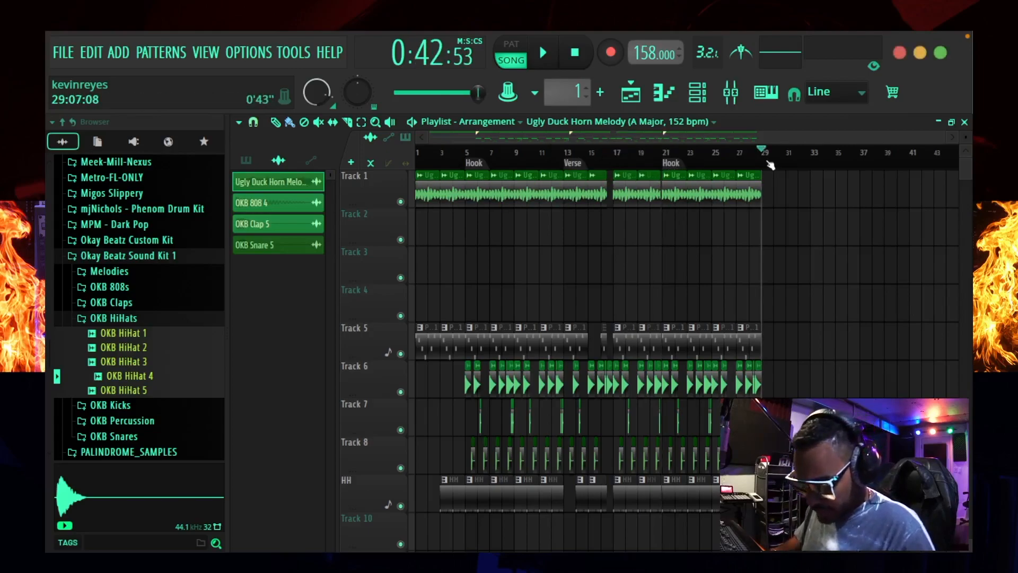
pyautogui.hotkey('alt', 't')
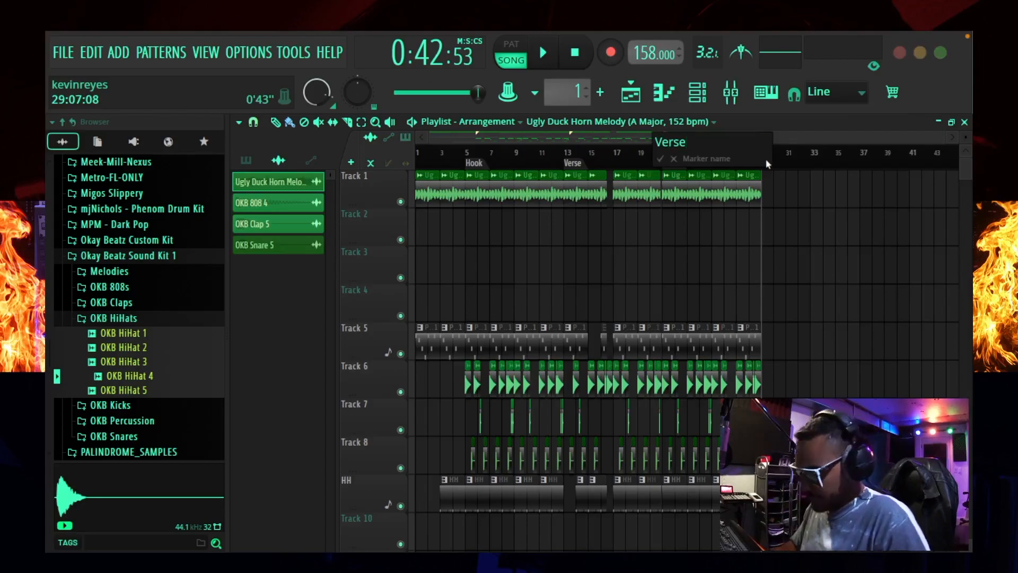
pyautogui.write('Verse')
pyautogui.press('Return')
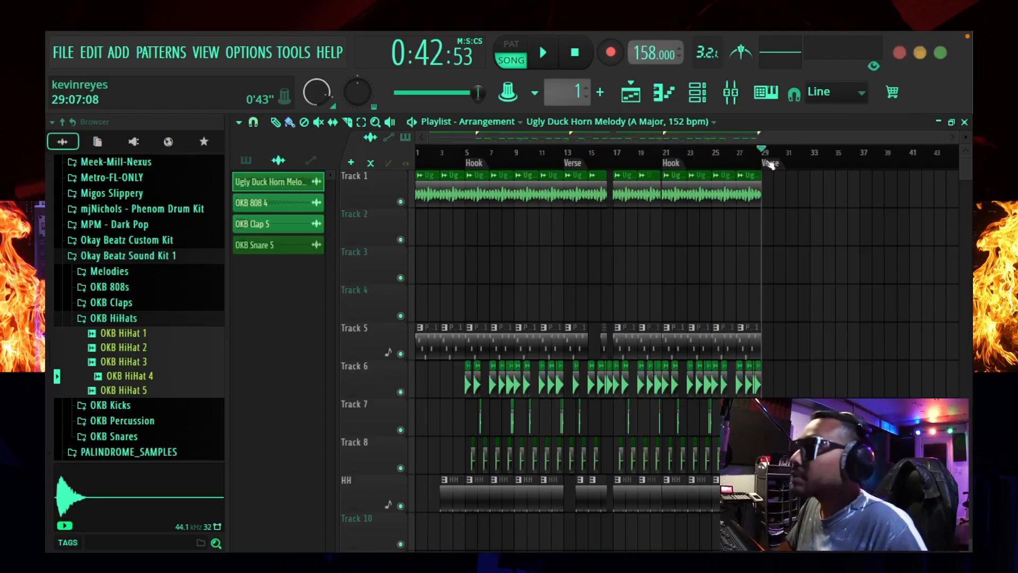
pyautogui.click(821, 168)
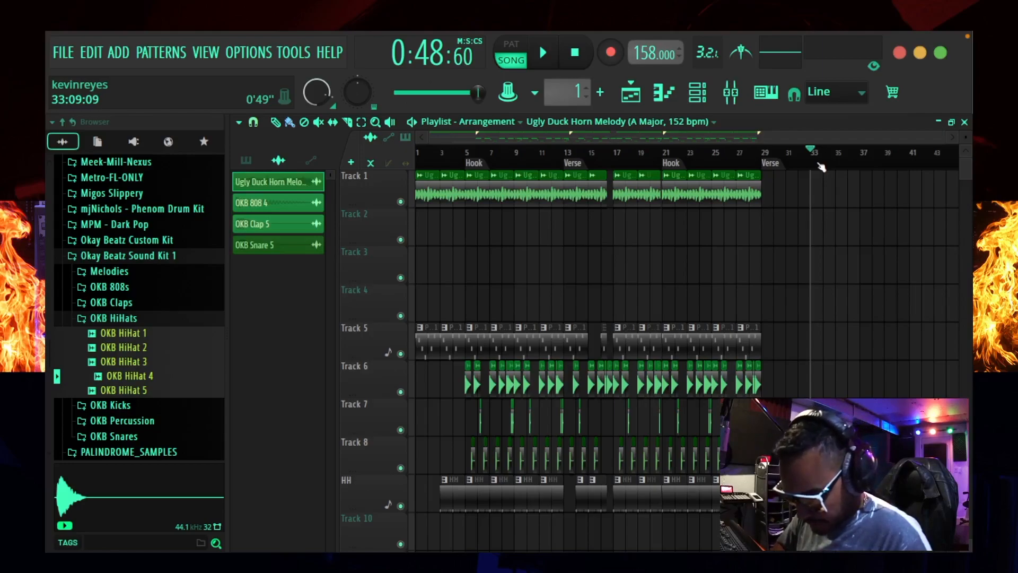
pyautogui.hotkey('alt', 't')
pyautogui.write('Breakdown')
pyautogui.press('Return')
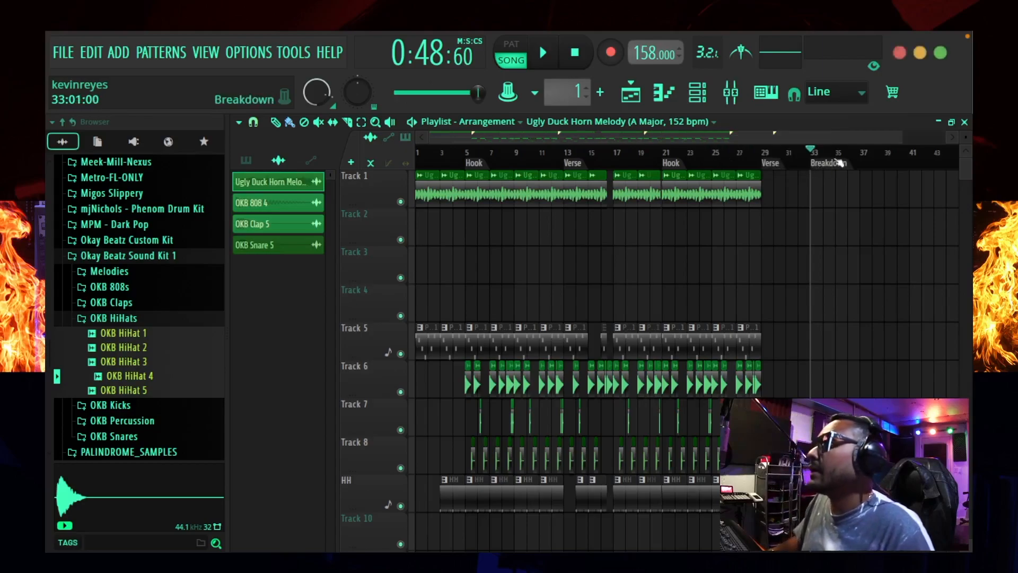
# - Add time markers named Hook at bar 37 and Outro at bar 41
pyautogui.click(855, 155)
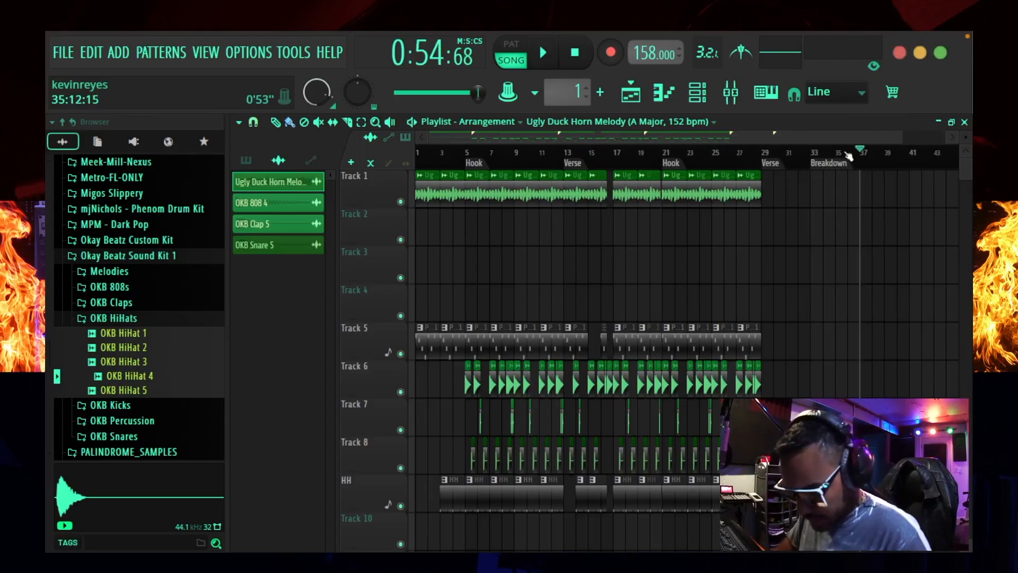
pyautogui.hotkey('alt', 't')
pyautogui.write('H')
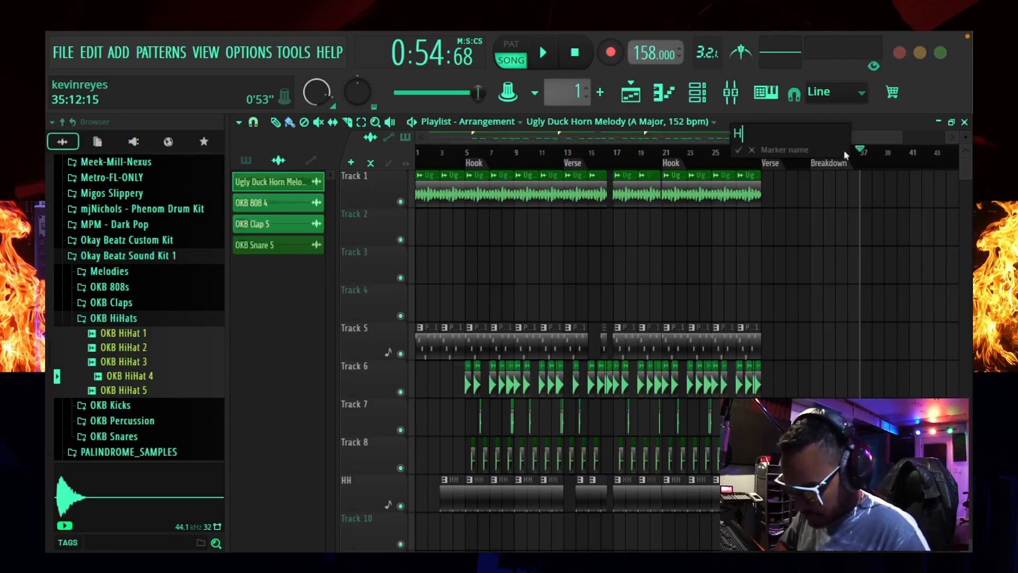
pyautogui.write('ook')
pyautogui.press('Return')
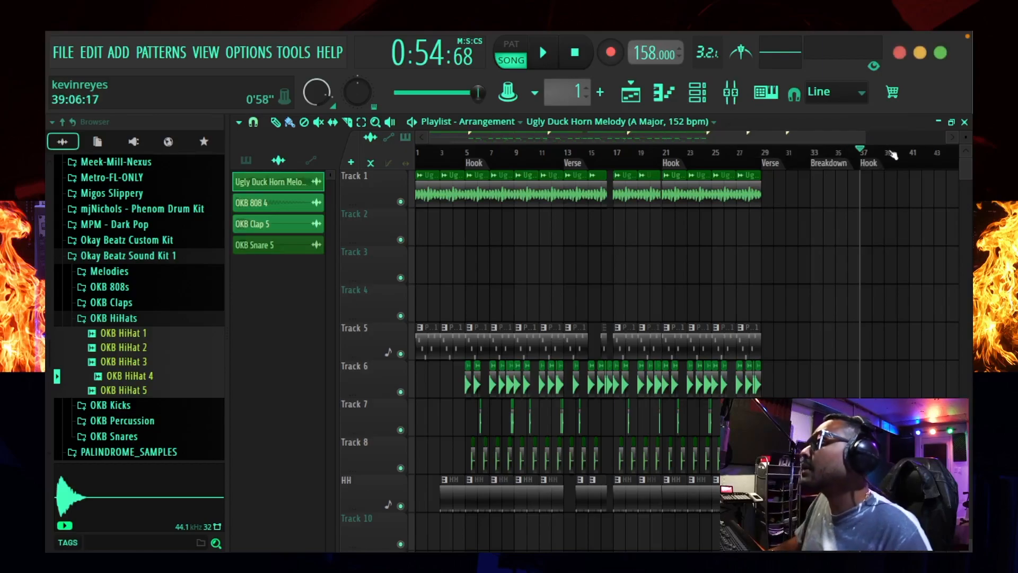
pyautogui.click(914, 166)
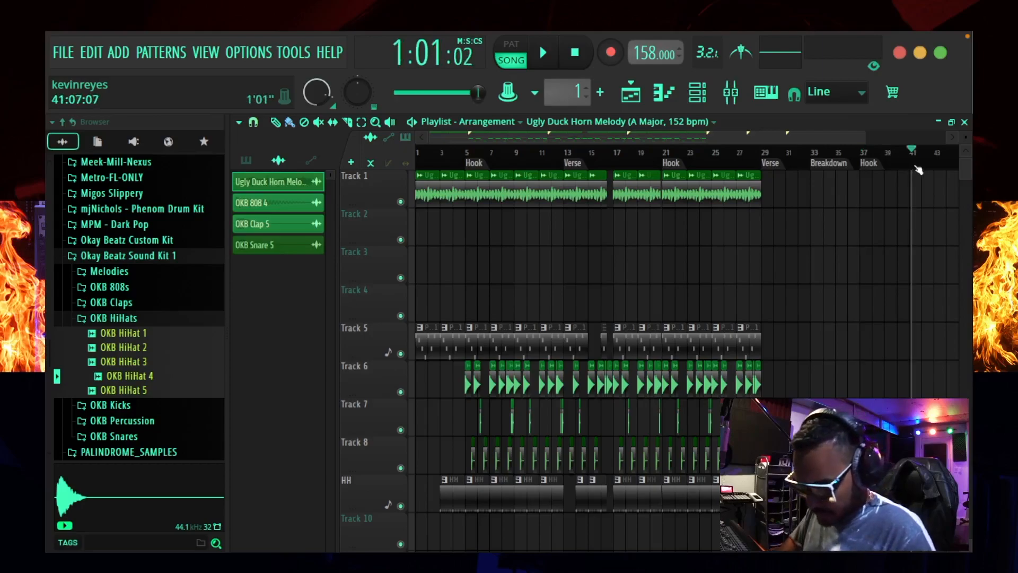
pyautogui.hotkey('alt', 't')
pyautogui.write('Outro')
pyautogui.press('Return')
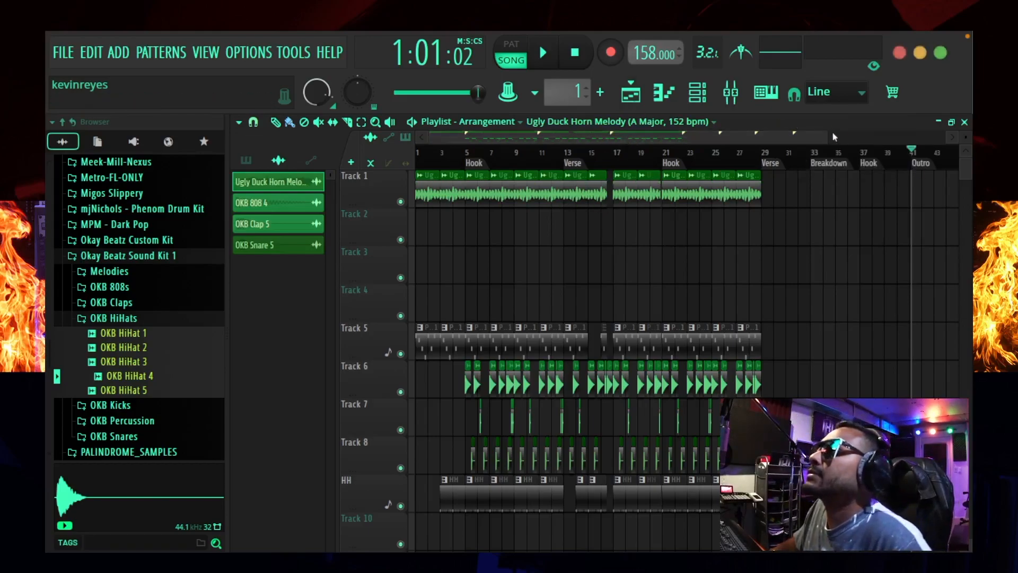
# - Duplicate the melody, Pattern 1, drum and HH clips from the Verse at bars 13–20 to start at bar 29
pyautogui.click(724, 152)
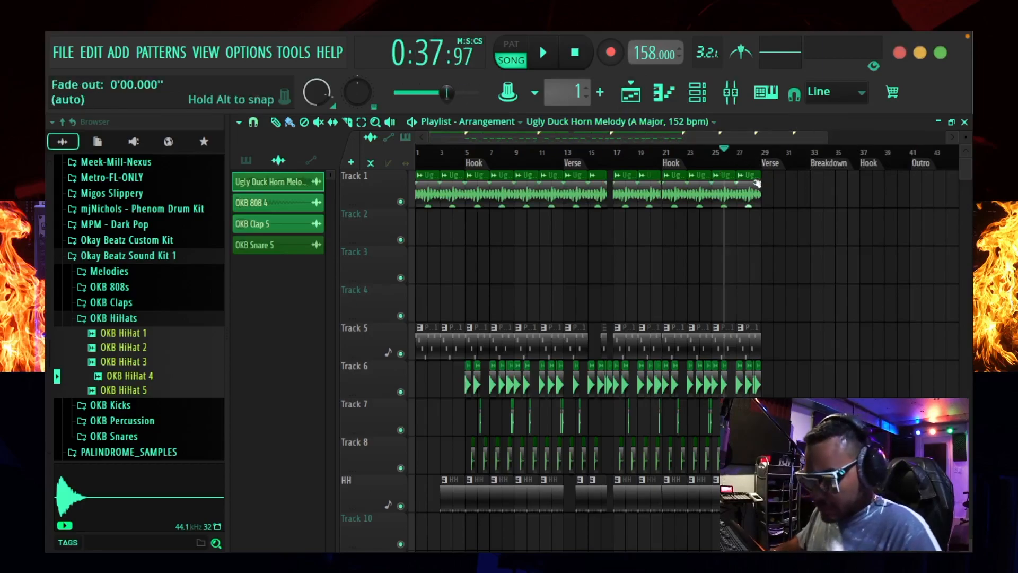
pyautogui.moveTo(570, 179); pyautogui.dragTo(660, 510)
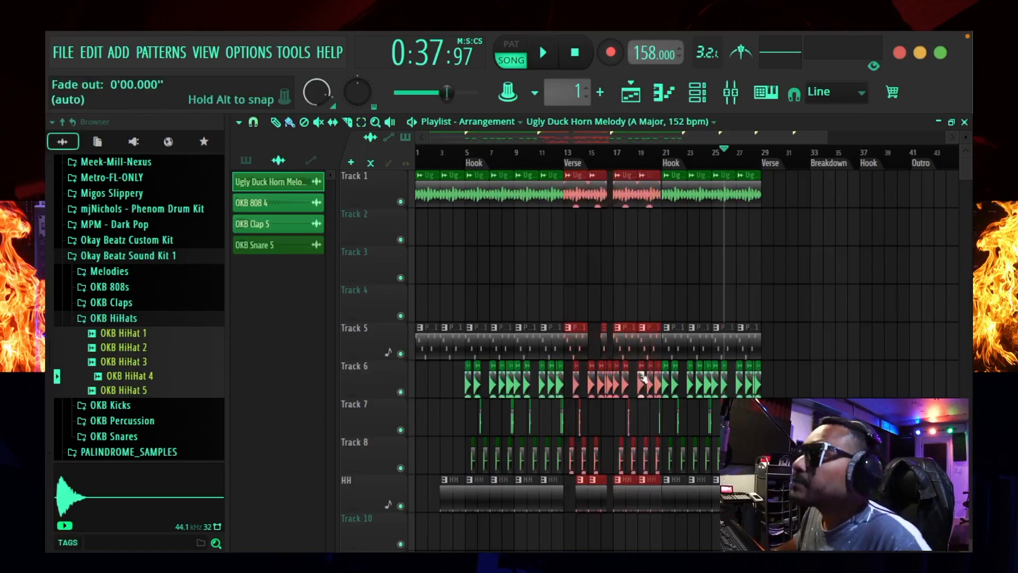
pyautogui.moveTo(570, 191); pyautogui.dragTo(771, 207)
pyautogui.click(839, 253)
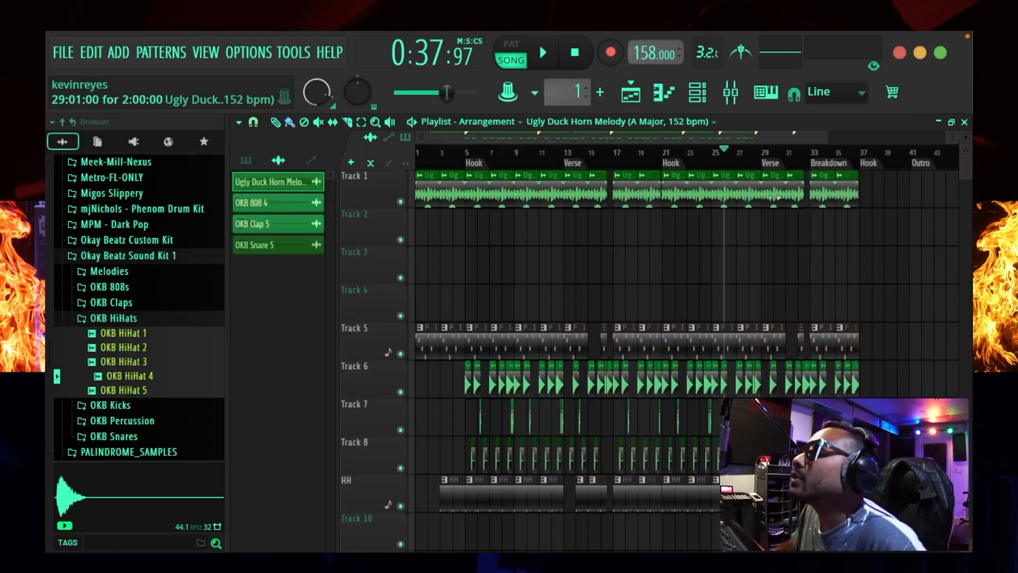
# - Open gaps in the bar-29 Verse by trimming the melody to start at bar 30, trimming the HH clip at bar 31 and deleting 808 hits
pyautogui.moveTo(762, 193); pyautogui.dragTo(772, 195)
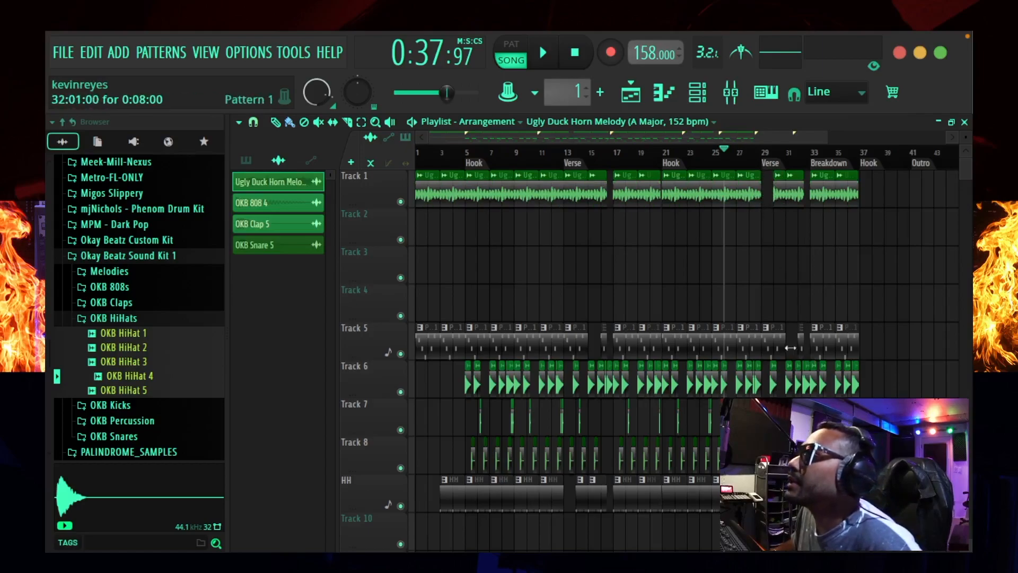
pyautogui.scroll(2, 793, 154)
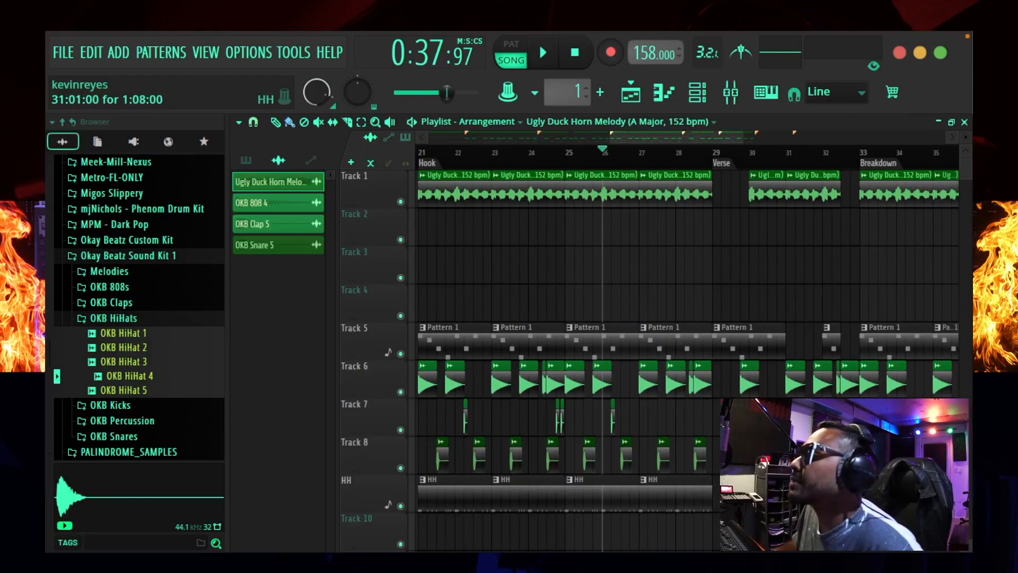
pyautogui.moveTo(787, 495); pyautogui.dragTo(796, 496)
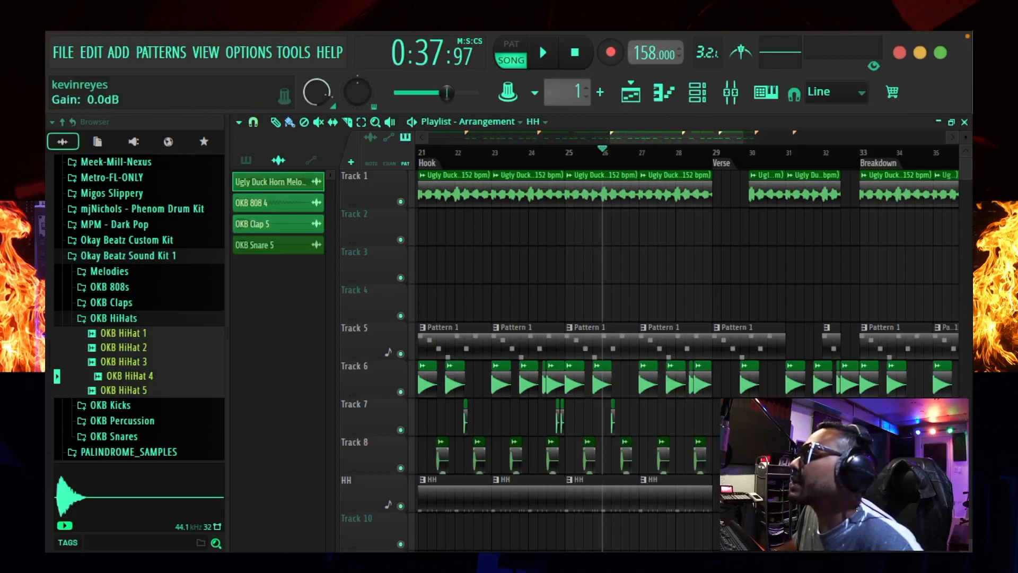
pyautogui.moveTo(704, 136); pyautogui.dragTo(728, 136)
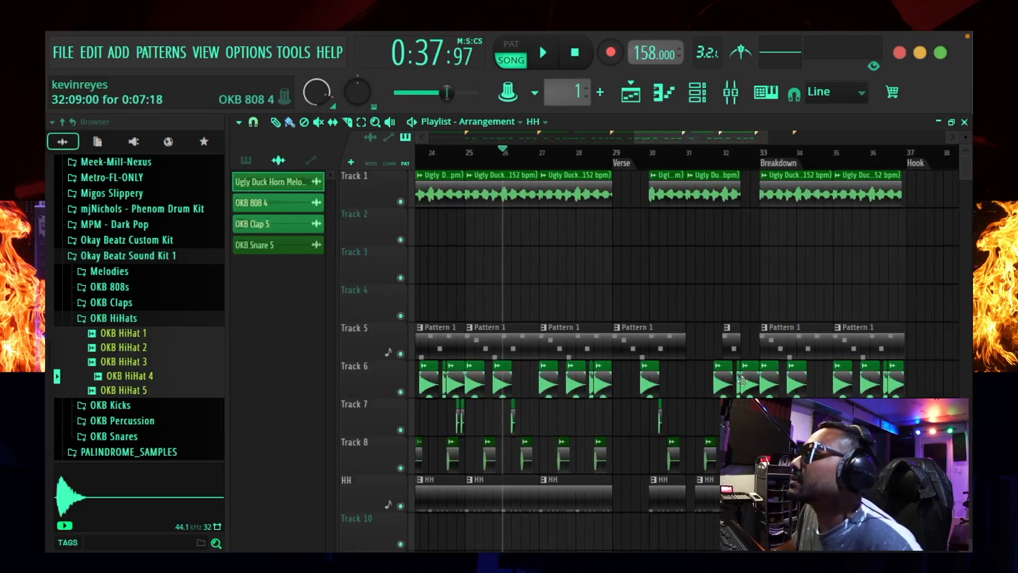
pyautogui.rightClick(746, 385)
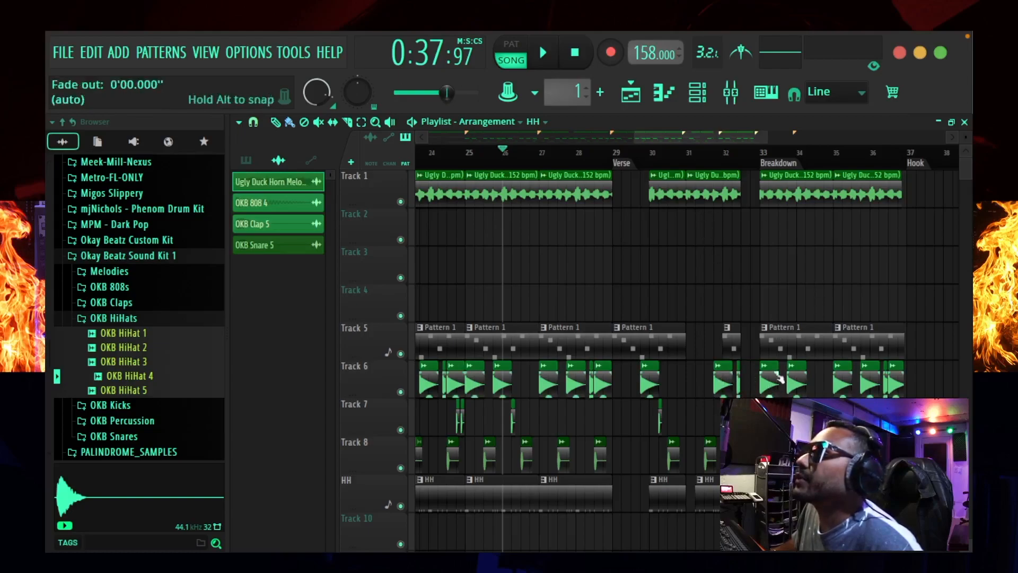
# - Thin out the Breakdown by deleting the Pattern 1 clip at bar 33 and cutting the HH clips back to bar 34
pyautogui.moveTo(743, 137); pyautogui.dragTo(766, 139)
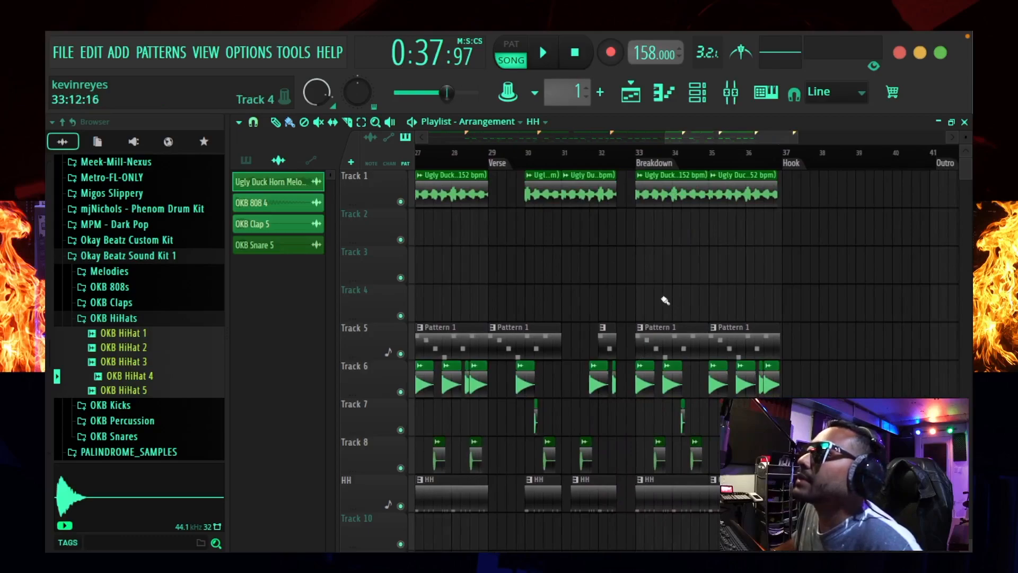
pyautogui.rightClick(668, 331)
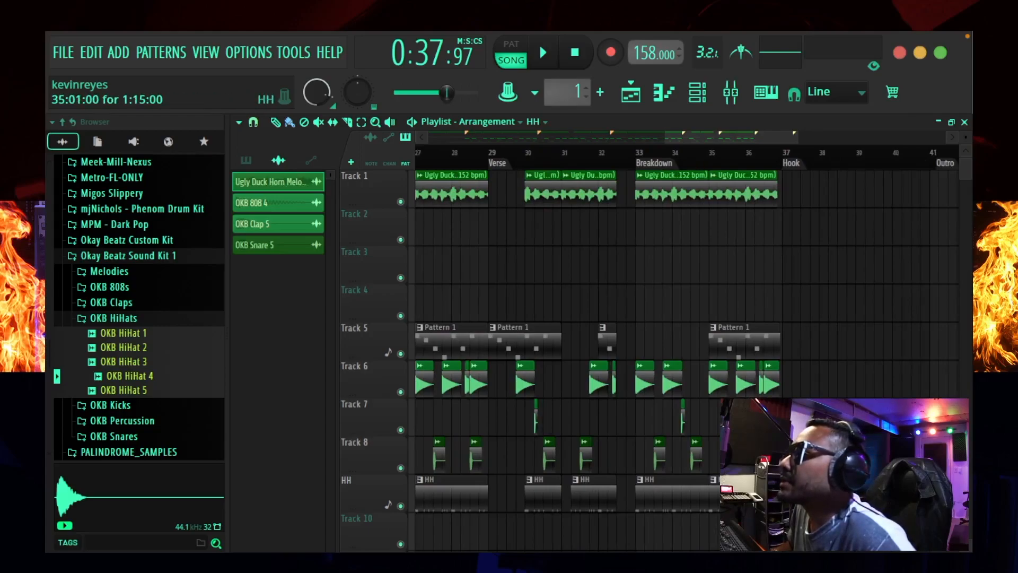
pyautogui.moveTo(706, 496); pyautogui.dragTo(667, 502)
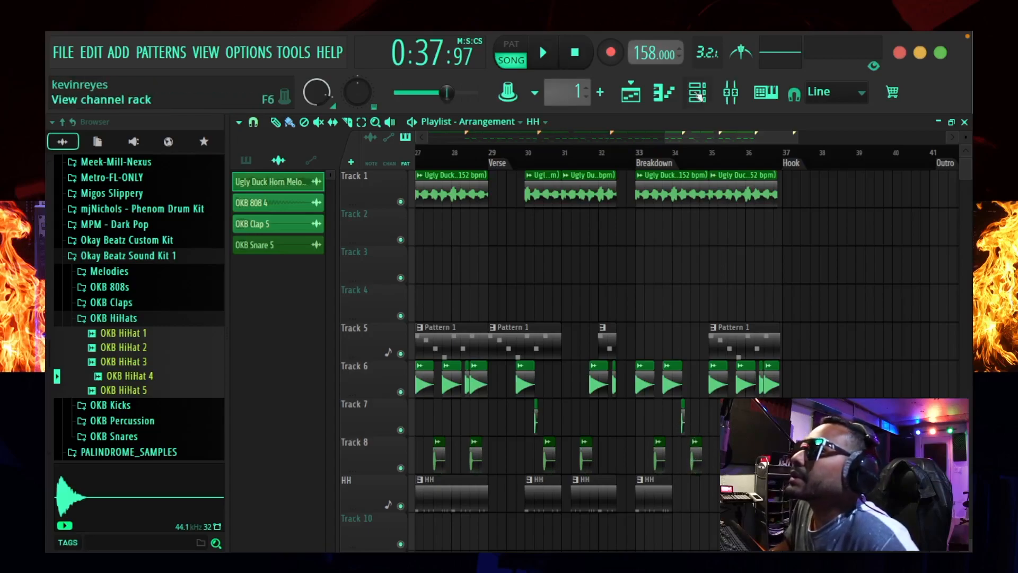
# - Duplicate the melody, Pattern 1, drum and HH clips from the Hook at bars 5–12 to start at bar 37
pyautogui.click(662, 139)
pyautogui.moveTo(727, 130); pyautogui.dragTo(847, 132)
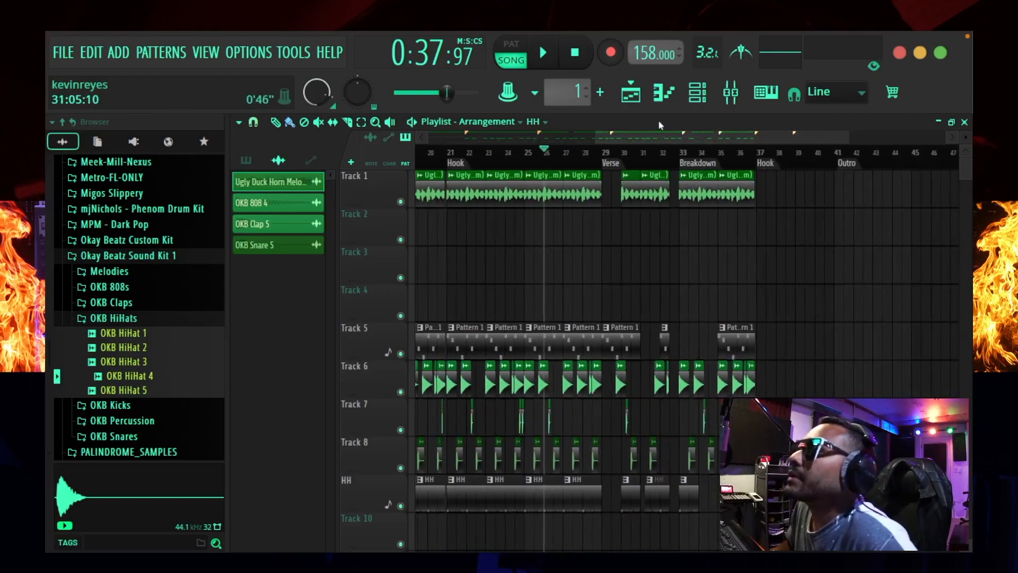
pyautogui.moveTo(590, 137); pyautogui.dragTo(431, 137)
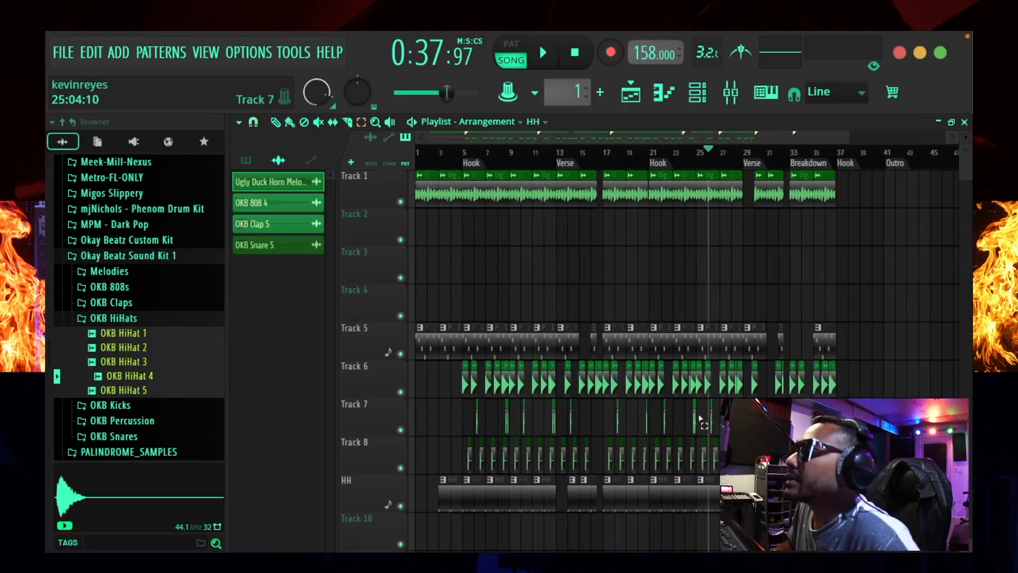
pyautogui.moveTo(699, 419); pyautogui.dragTo(685, 423)
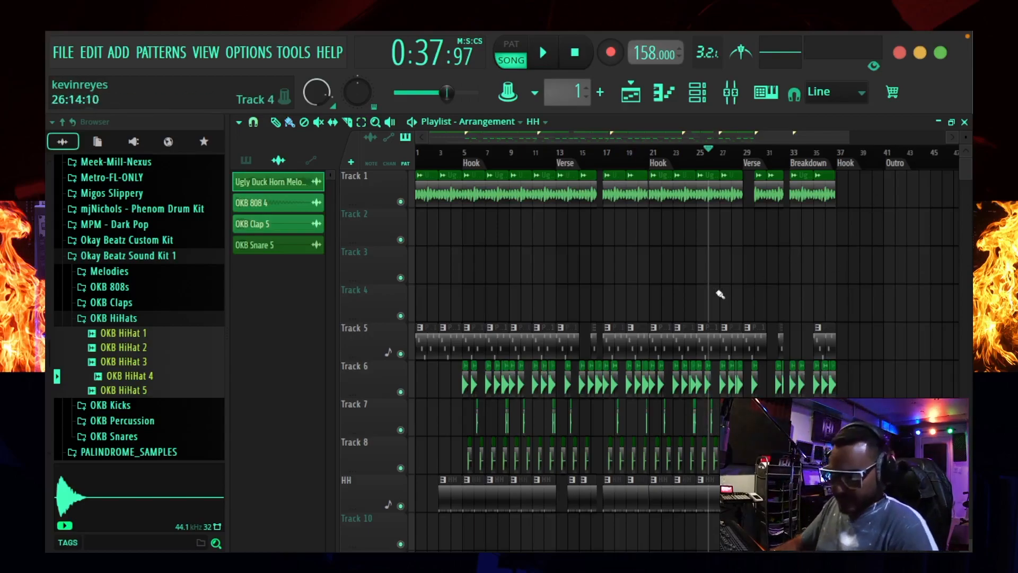
pyautogui.moveTo(468, 175); pyautogui.dragTo(848, 202)
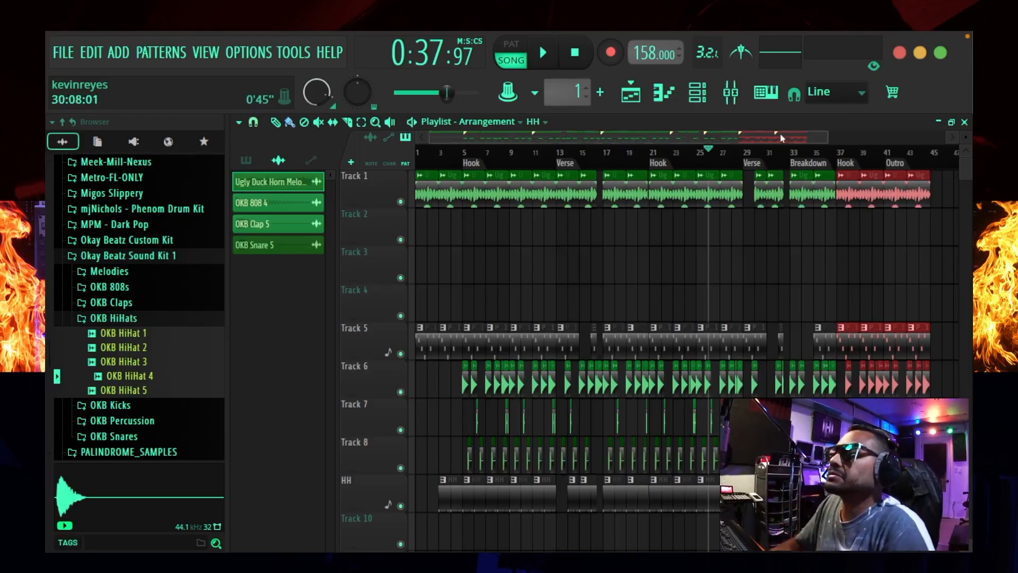
pyautogui.moveTo(829, 136); pyautogui.dragTo(871, 132)
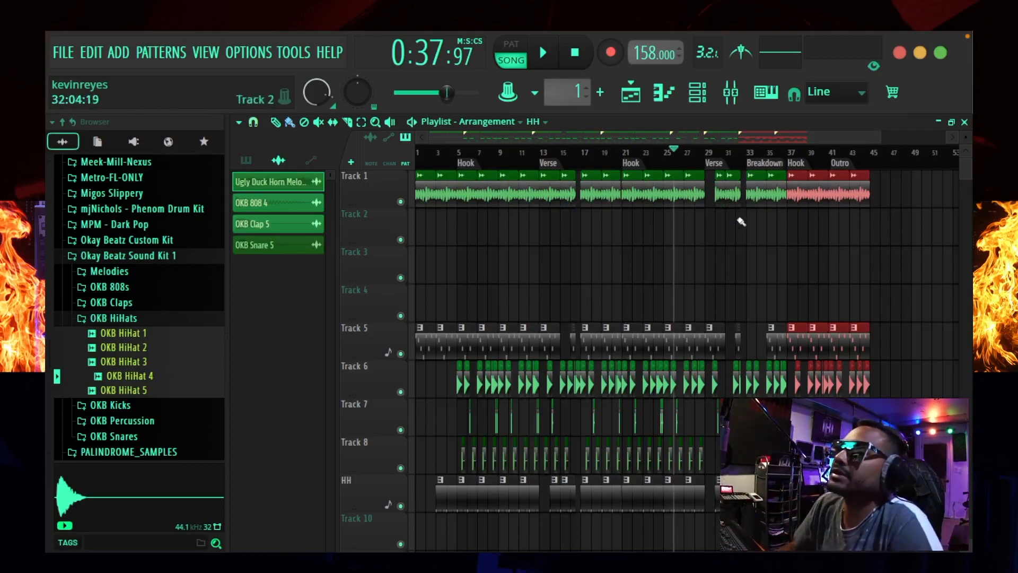
pyautogui.click(812, 251)
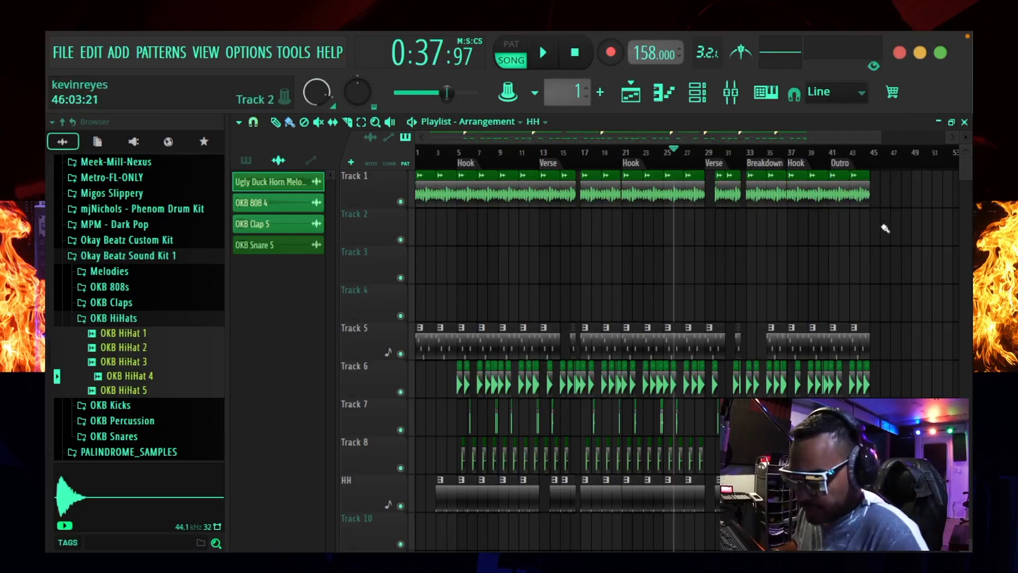
# - Select all the melody clips on Track 1 and move them down to Track 3
pyautogui.moveTo(899, 210); pyautogui.dragTo(385, 212)
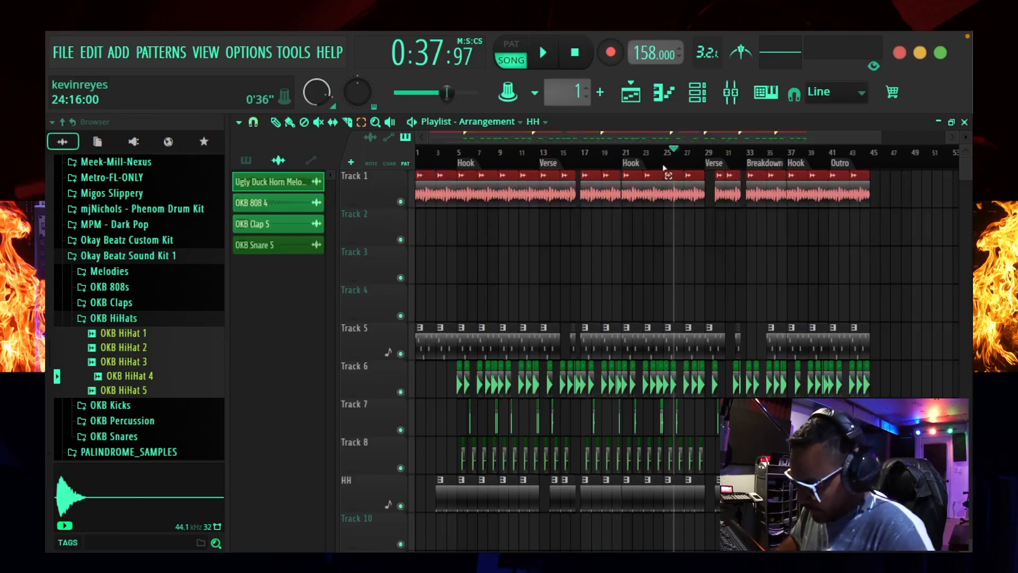
pyautogui.hotkey('shift', 'Down')
pyautogui.hotkey('shift', 'Down')
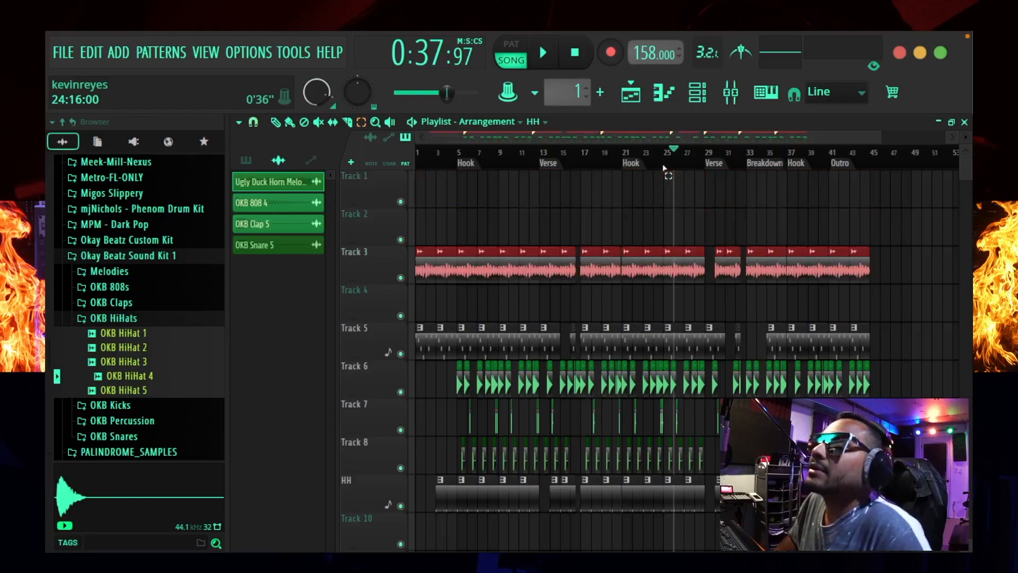
# - Move the selected melody clips down to Track 4 and create an automation clip for the Master track's volume
pyautogui.hotkey('shift', 'Down')
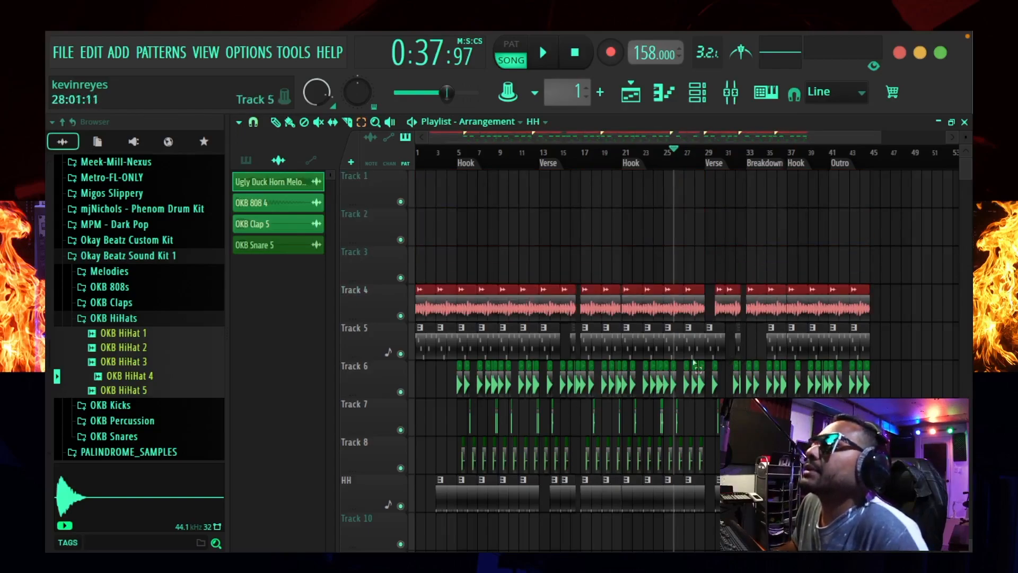
pyautogui.click(731, 97)
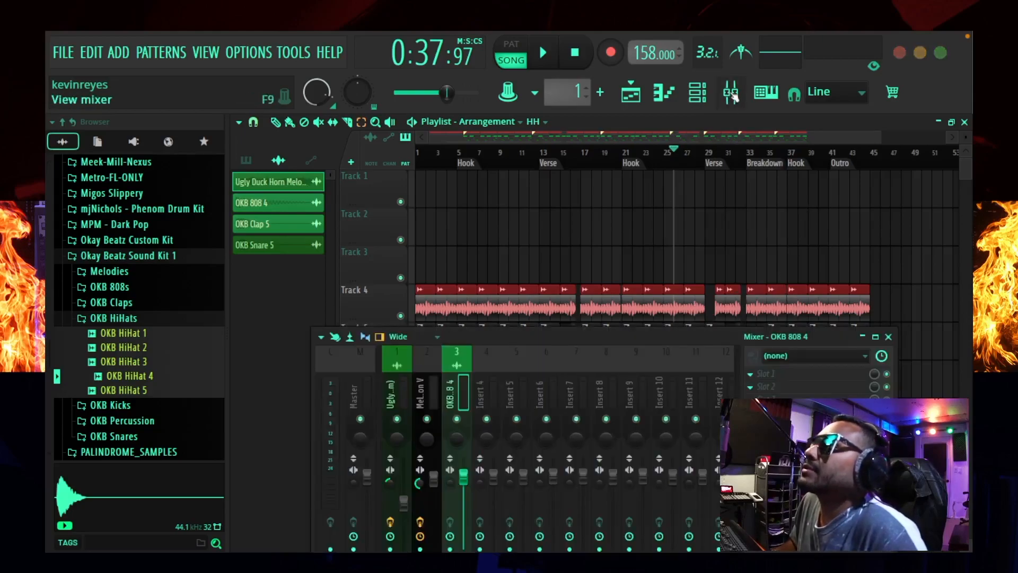
pyautogui.moveTo(506, 336); pyautogui.dragTo(515, 261)
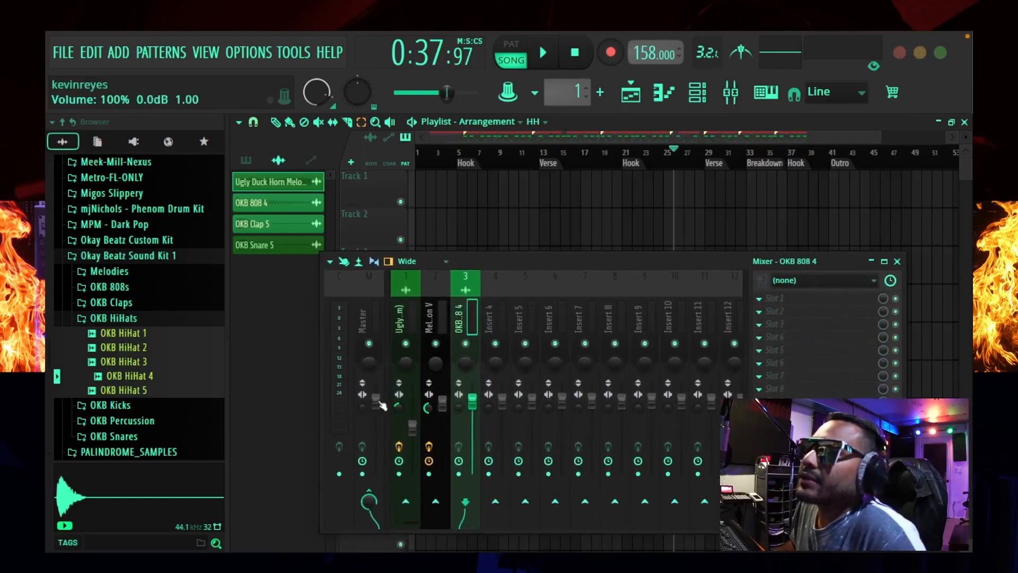
pyautogui.rightClick(374, 406)
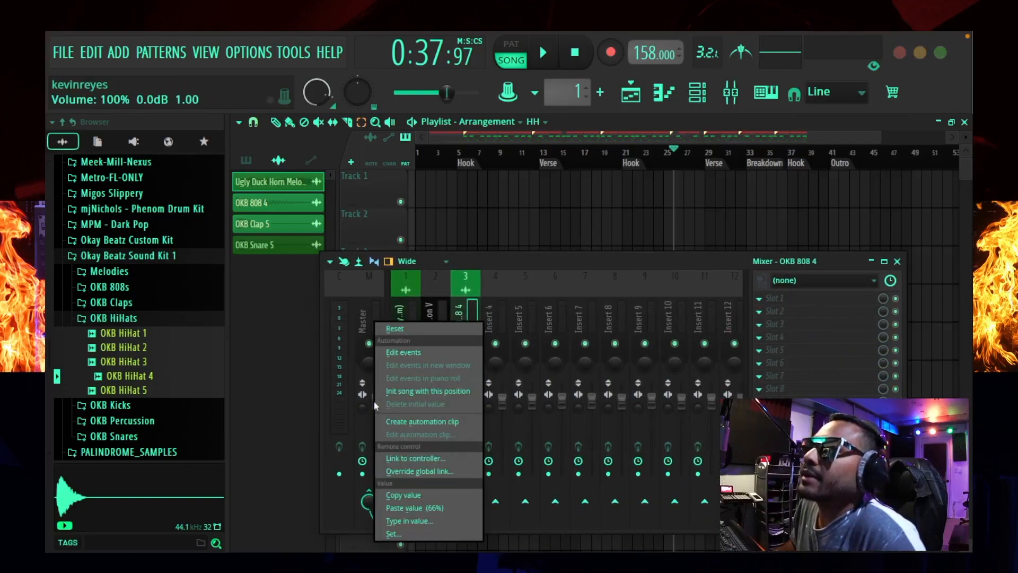
pyautogui.click(424, 422)
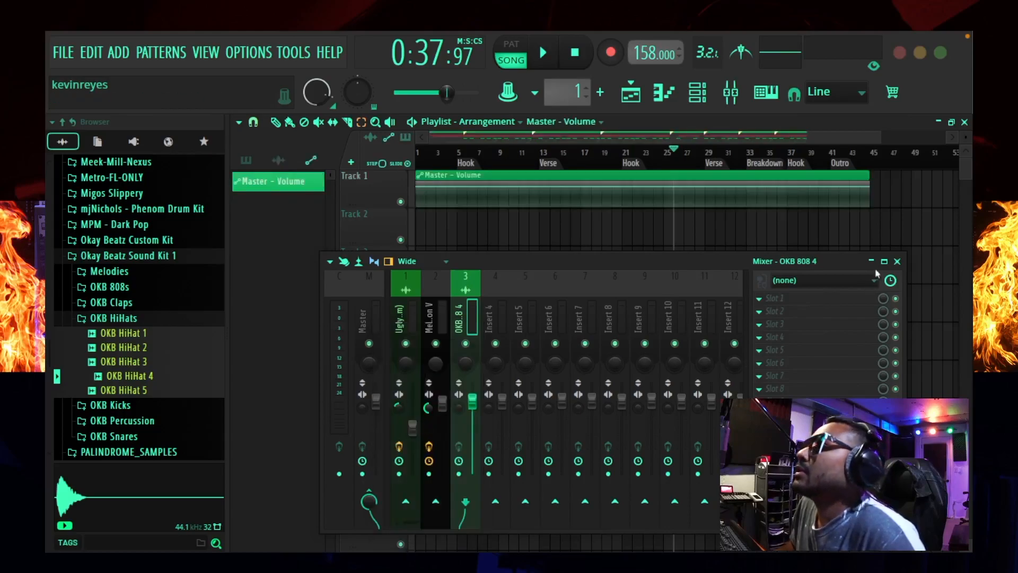
pyautogui.click(897, 261)
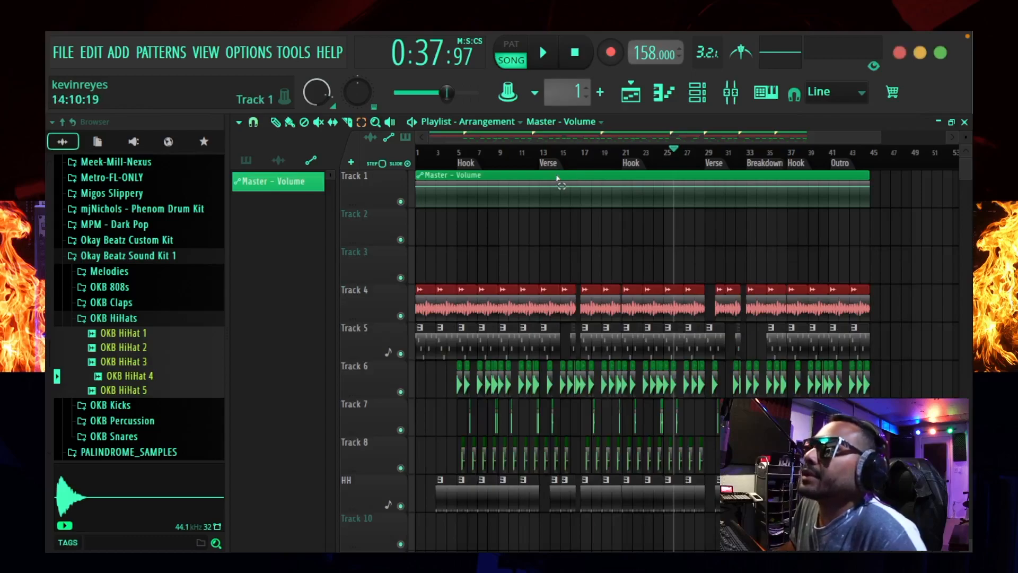
# - Add a Master volume automation point at bar 43, set to 80%, and lower the end point to form a curved fade-out
pyautogui.moveTo(558, 178); pyautogui.dragTo(524, 165)
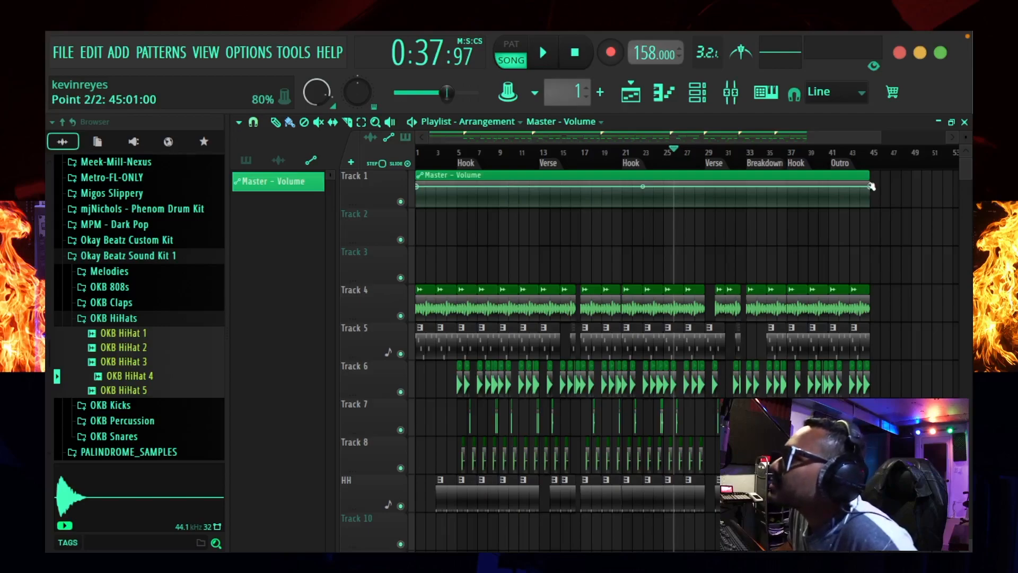
pyautogui.rightClick(869, 185)
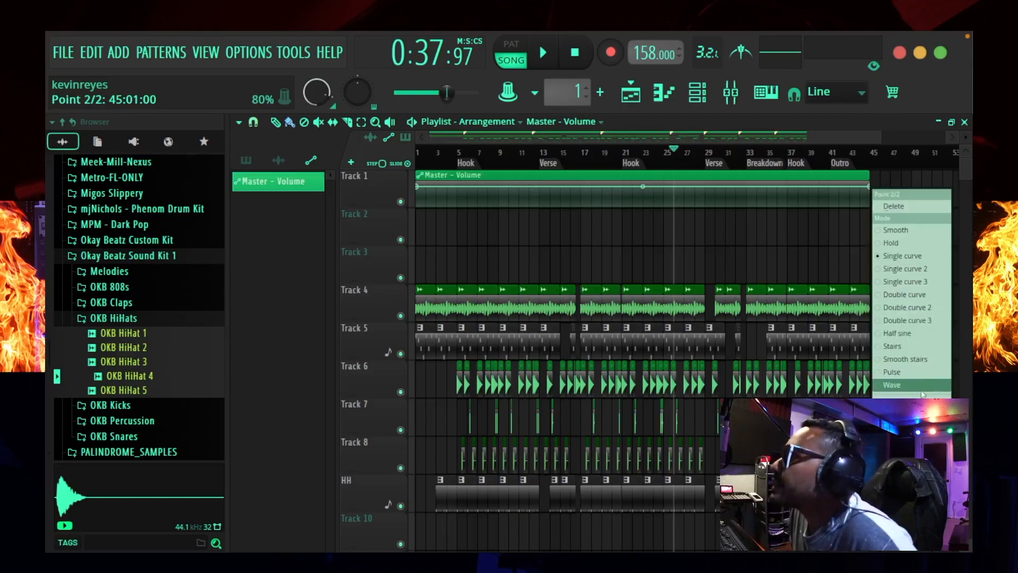
pyautogui.click(867, 184)
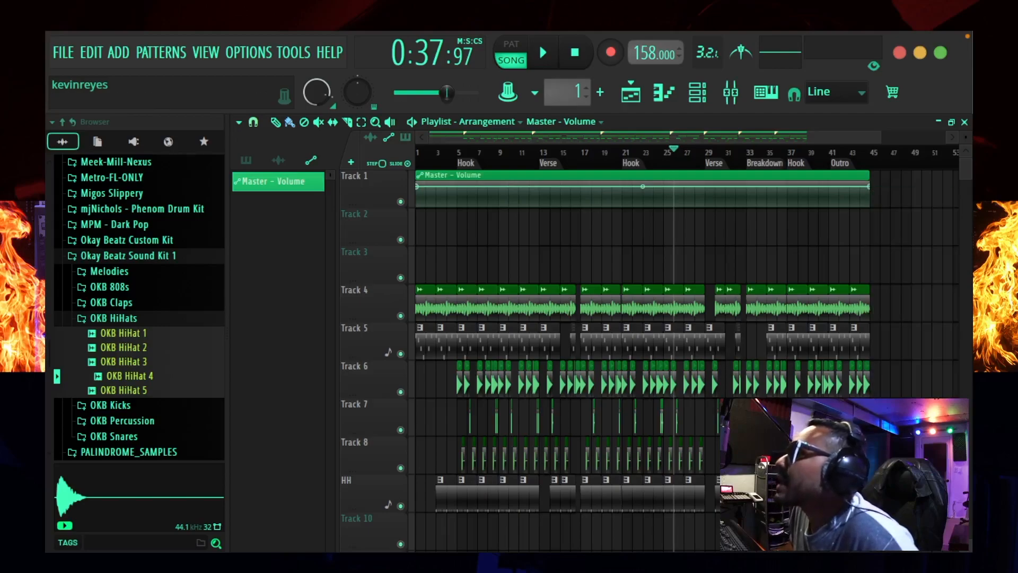
pyautogui.rightClick(851, 190)
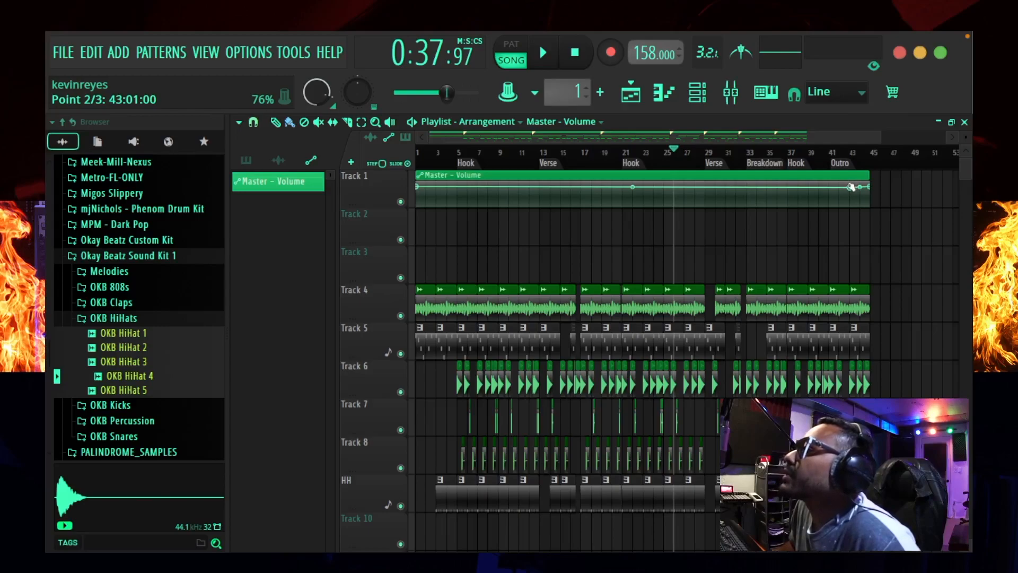
pyautogui.rightClick(851, 187)
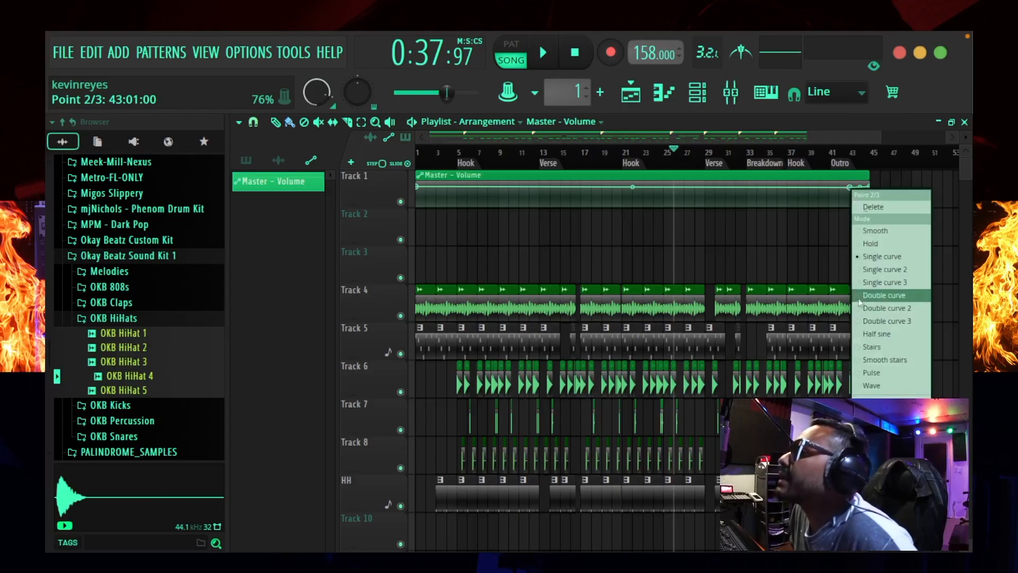
pyautogui.click(876, 414)
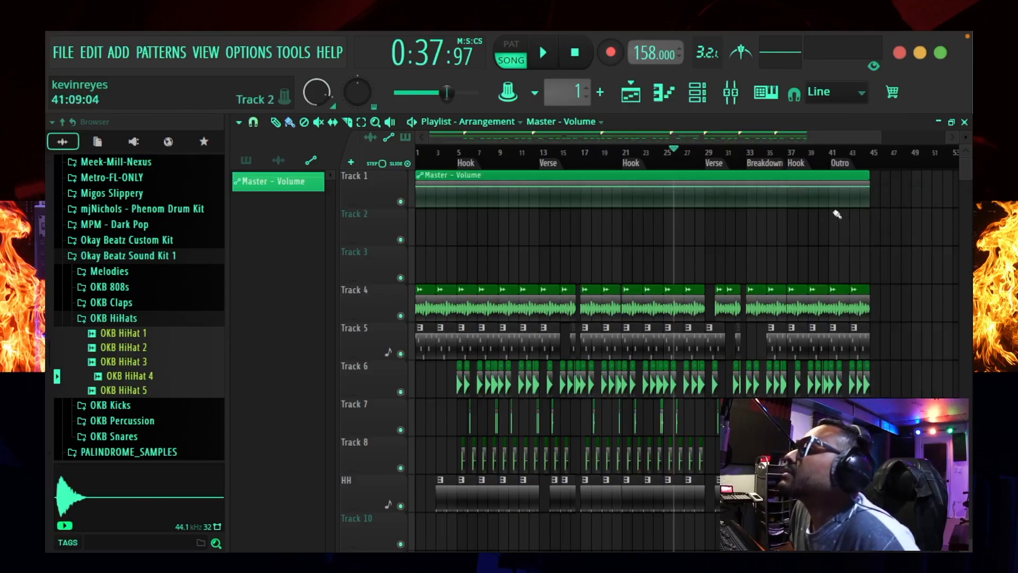
pyautogui.moveTo(870, 186)
pyautogui.mouseDown()
pyautogui.moveTo(870, 219)
pyautogui.moveTo(859, 195)
pyautogui.mouseUp()
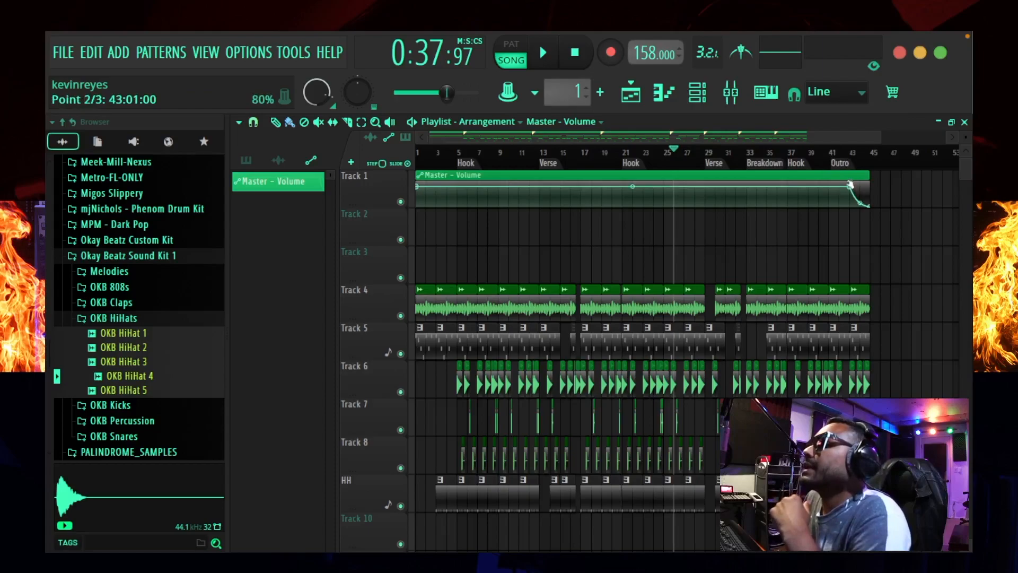
# - Play the song from just before the Outro and watch the Master fader in the mixer to check the fade-out
pyautogui.click(830, 168)
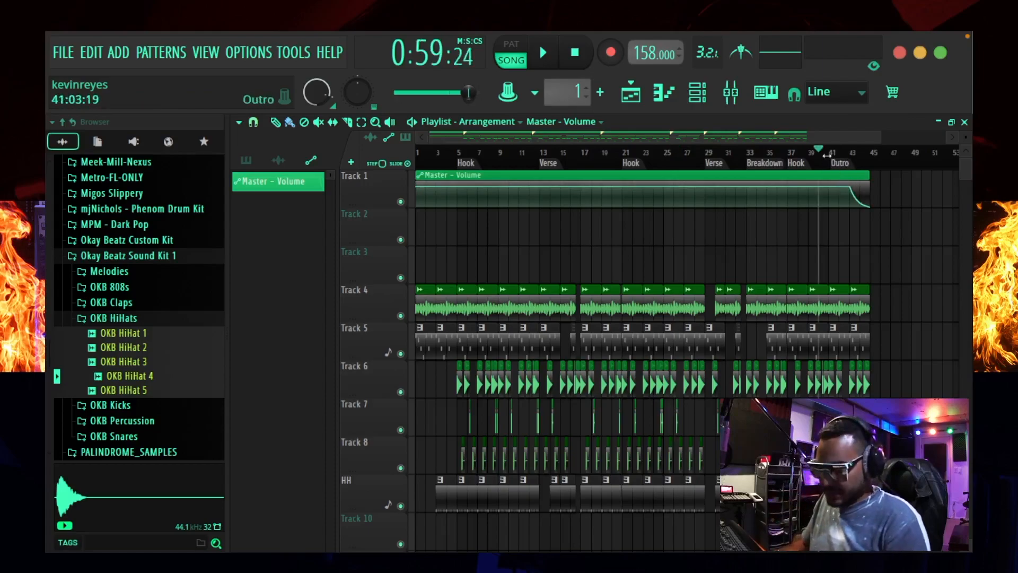
pyautogui.press('space')
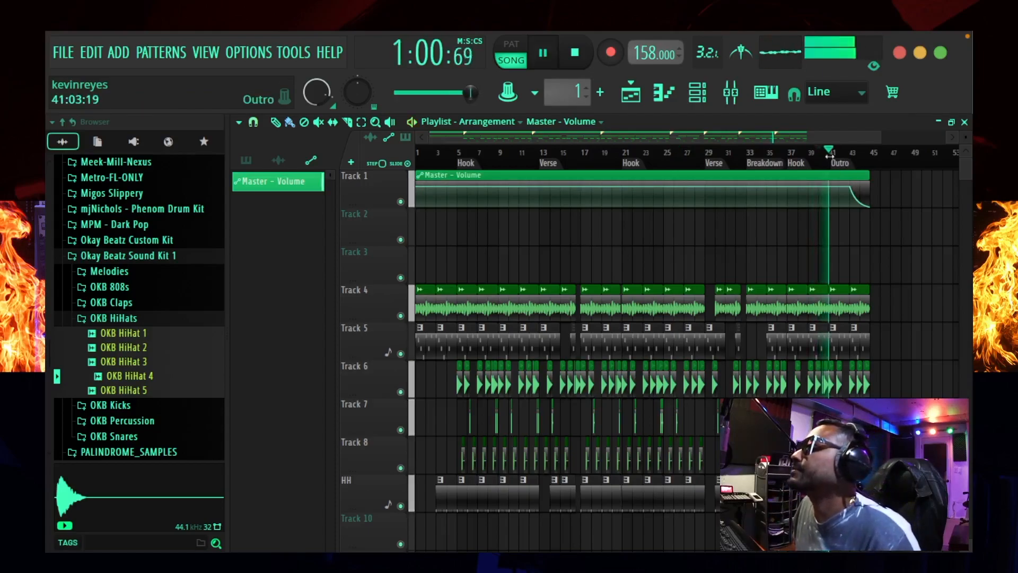
pyautogui.click(731, 92)
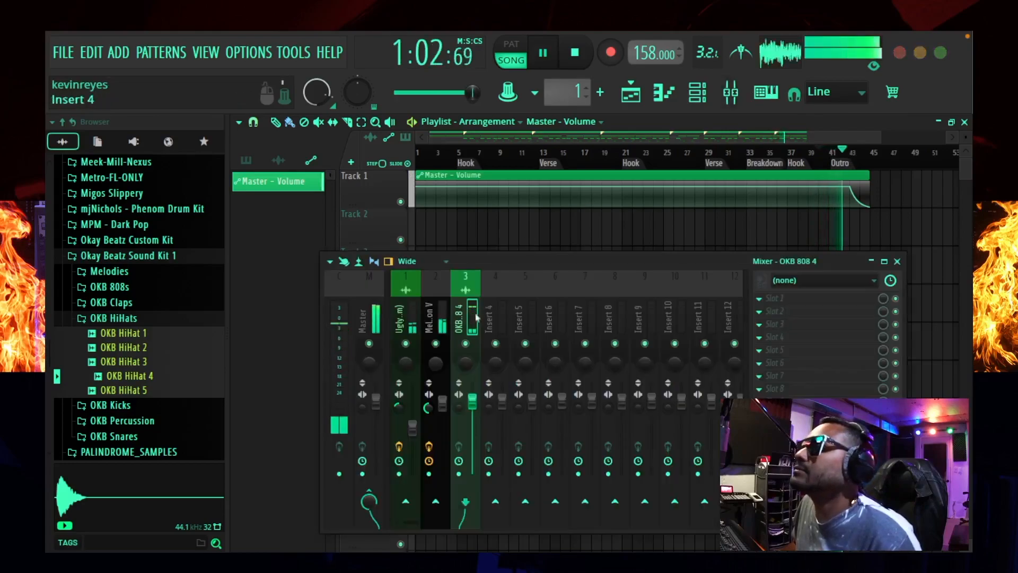
pyautogui.moveTo(379, 420); pyautogui.dragTo(371, 469)
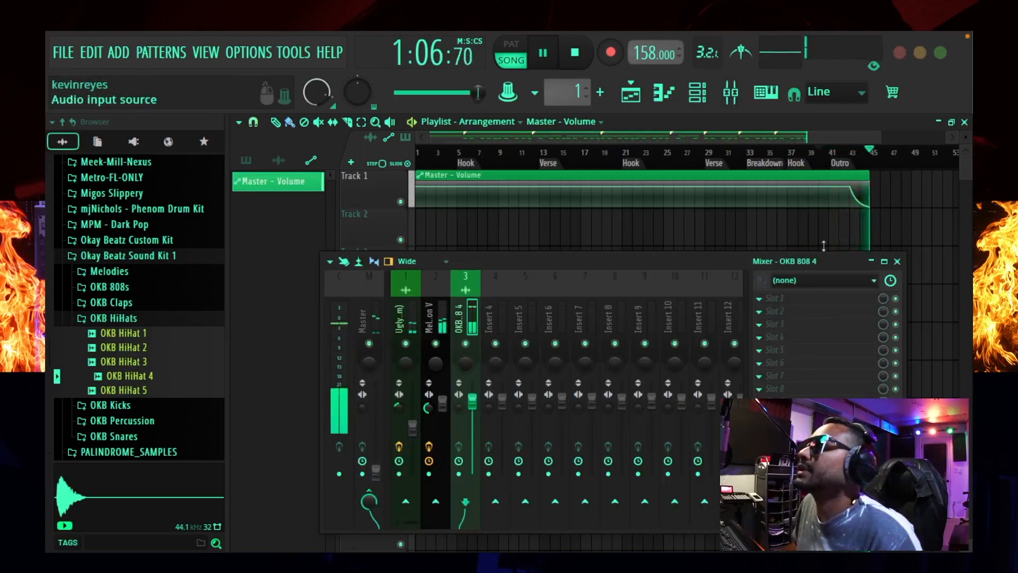
pyautogui.press('space')
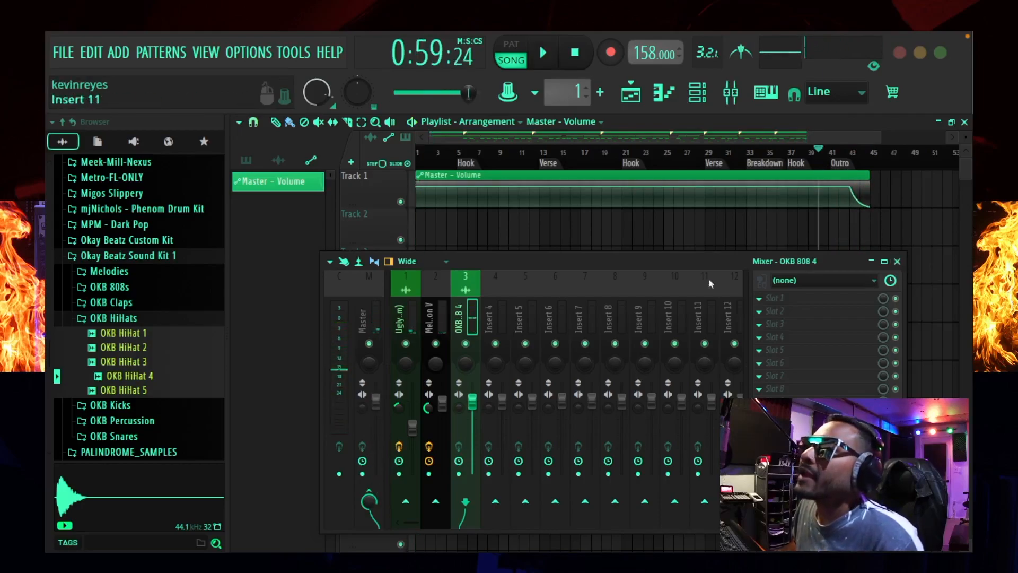
pyautogui.click(897, 261)
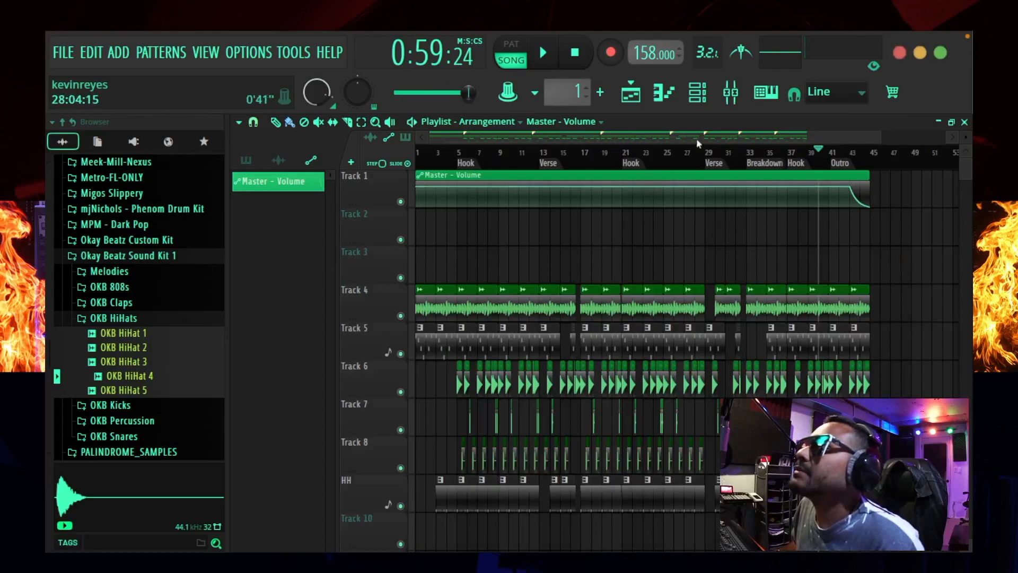
# - Look through the sample folders, including Cymatics and Dembow, for a sound effect to add to the arrangement
pyautogui.moveTo(884, 139); pyautogui.dragTo(821, 129)
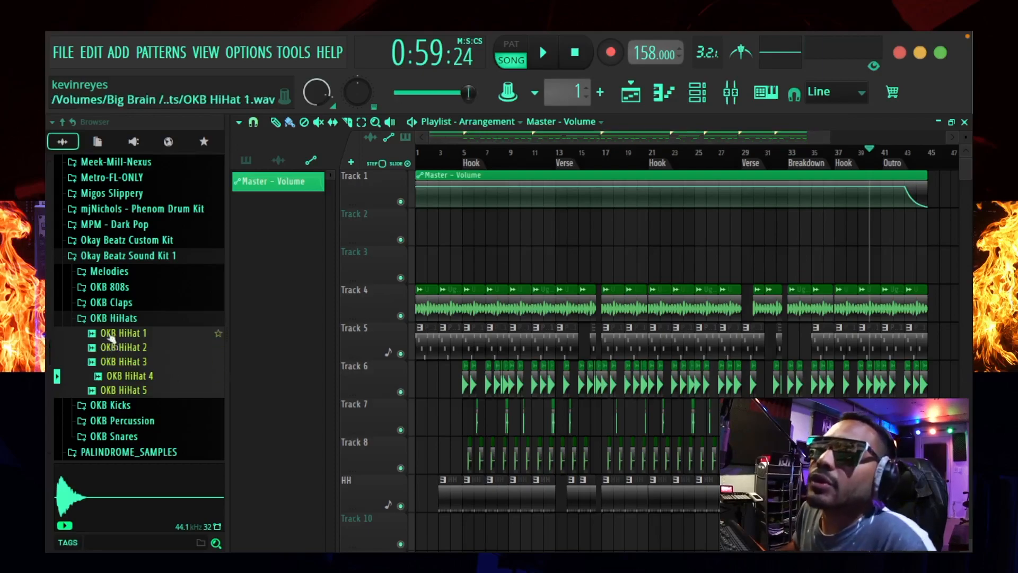
pyautogui.click(118, 319)
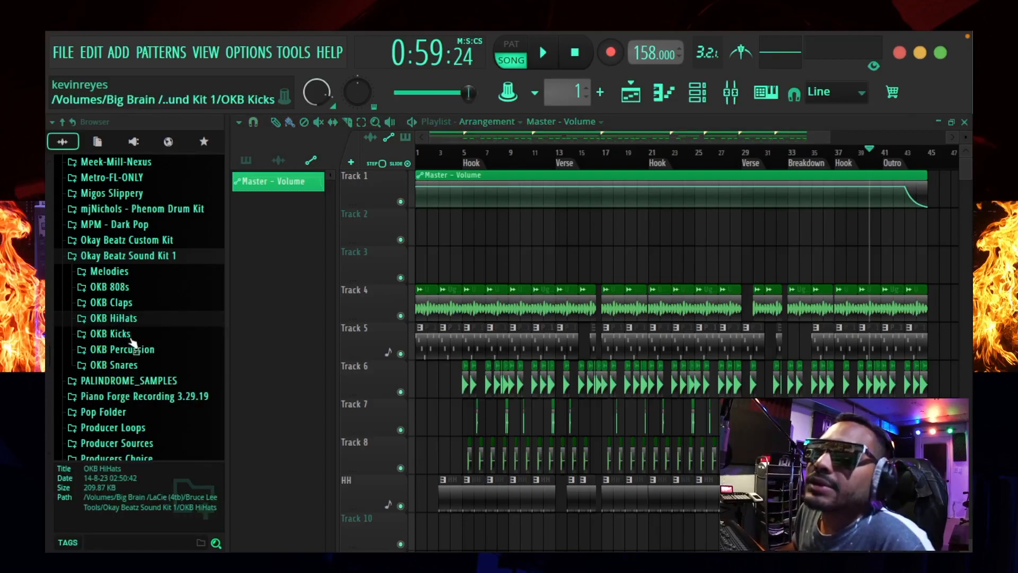
pyautogui.scroll(3, 126, 350)
pyautogui.scroll(2, 127, 346)
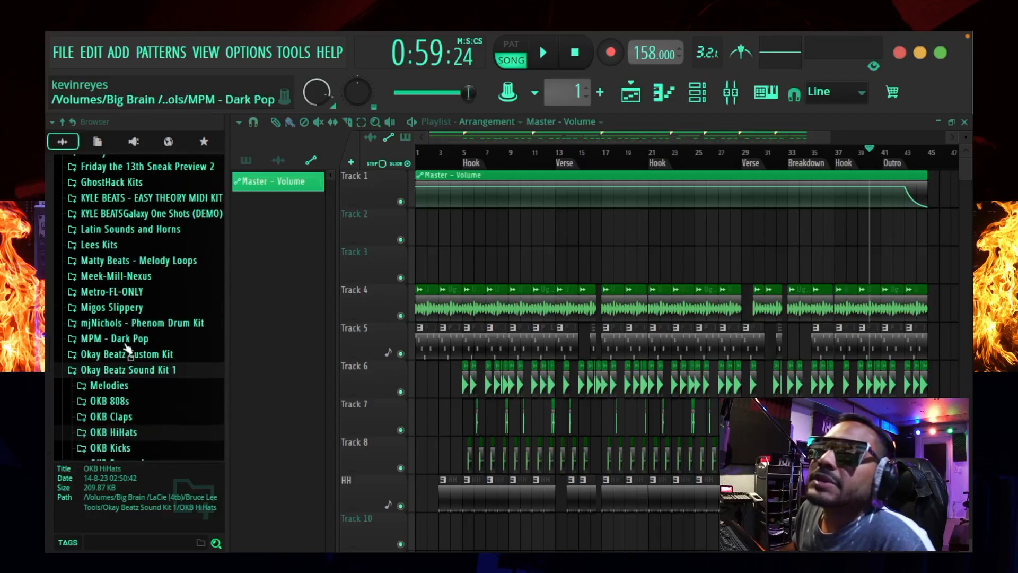
pyautogui.scroll(4, 129, 286)
pyautogui.scroll(10, 130, 287)
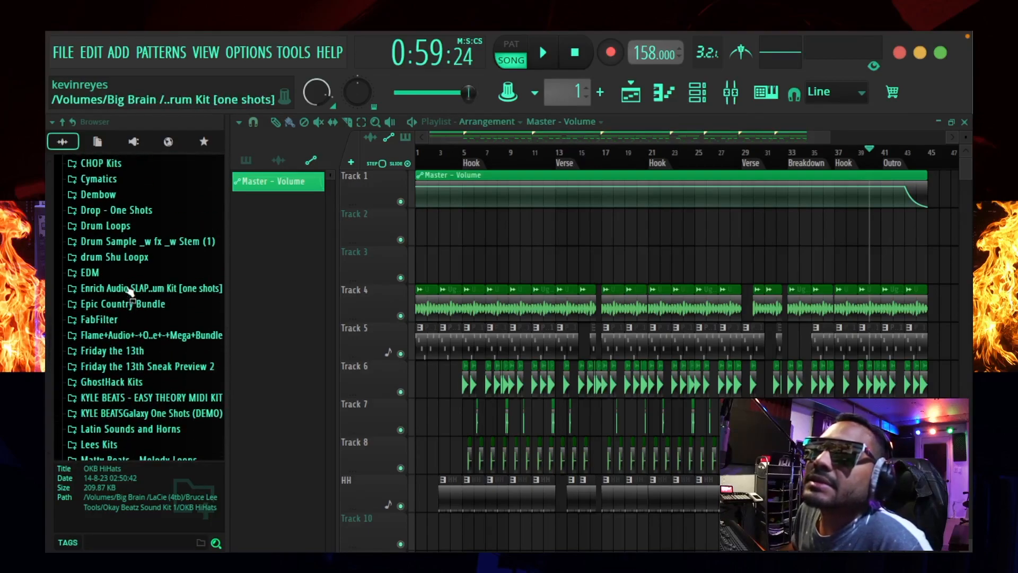
pyautogui.scroll(2, 117, 281)
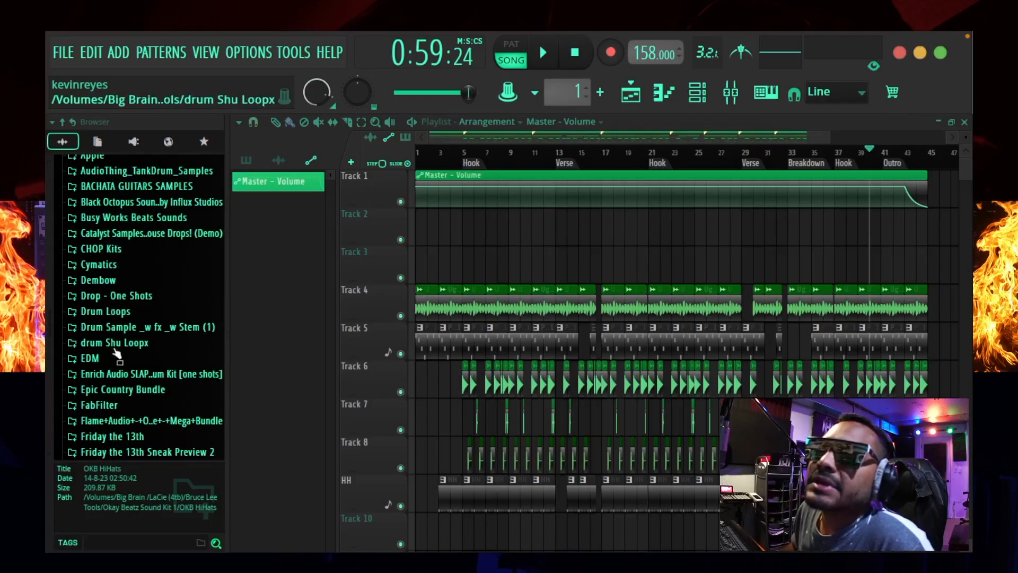
pyautogui.scroll(2, 136, 312)
pyautogui.click(127, 308)
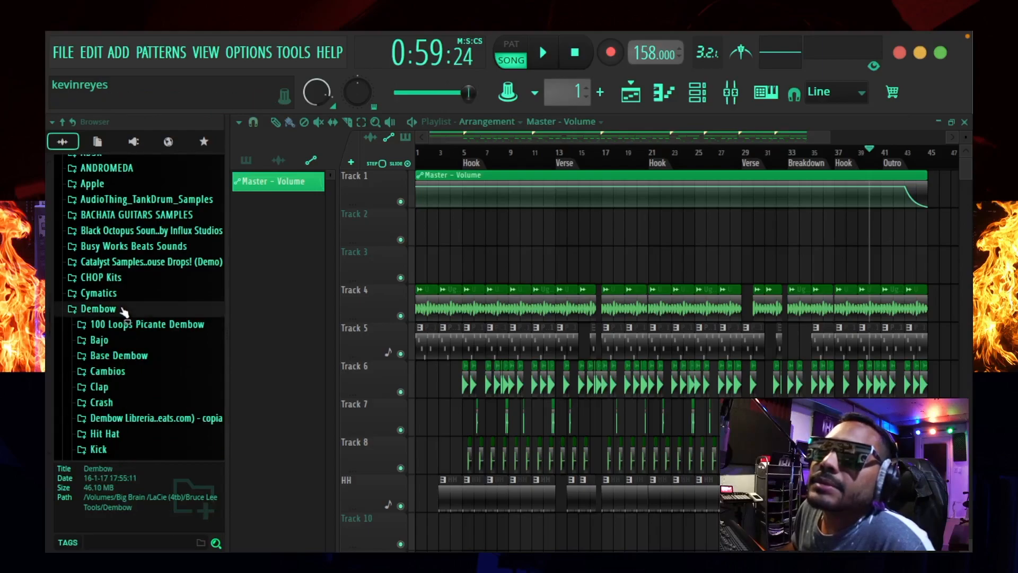
pyautogui.click(122, 296)
pyautogui.click(123, 297)
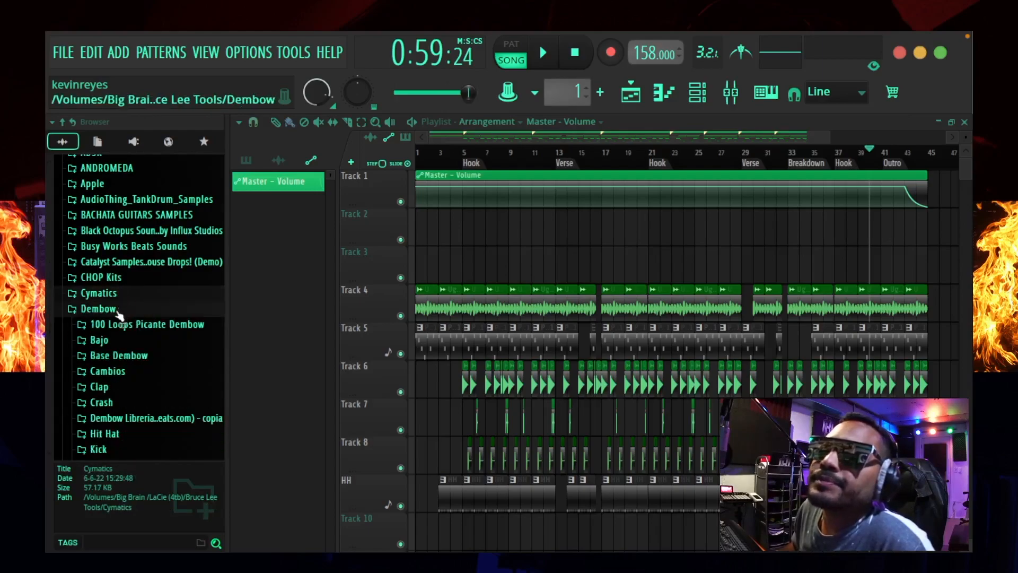
pyautogui.click(116, 311)
pyautogui.scroll(-2, 169, 371)
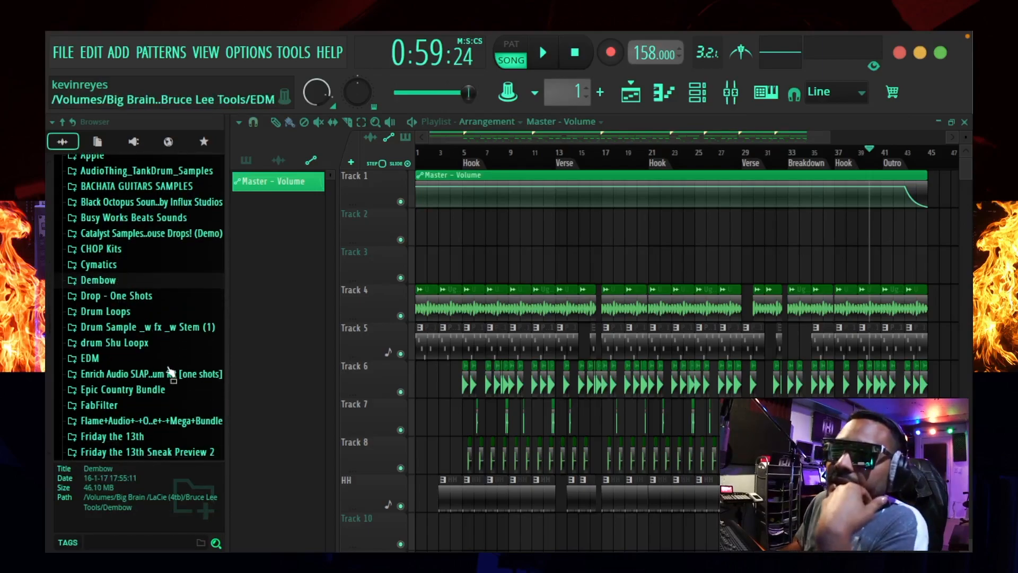
pyautogui.scroll(-5, 170, 371)
pyautogui.scroll(-4, 169, 371)
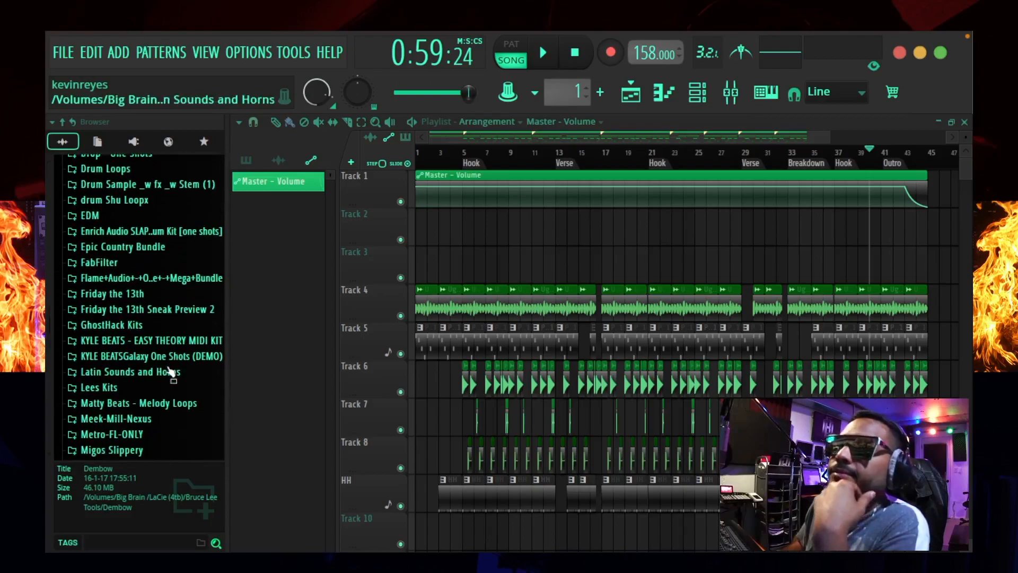
pyautogui.scroll(-7, 170, 371)
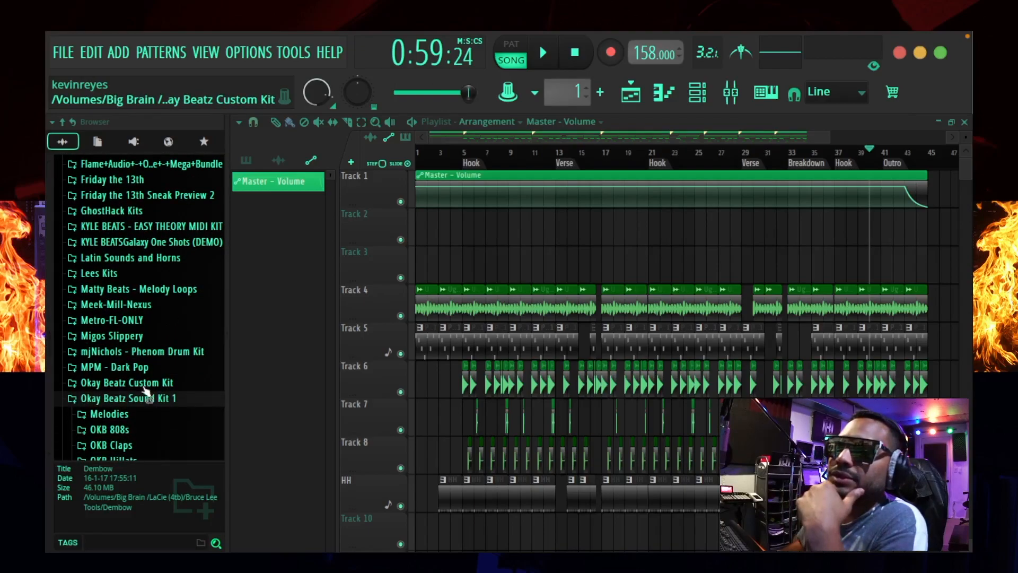
# - Preview the Impact - Shattered sample from the MPM - Dark Pop drum impacts and place it on Track 3 at bar 3
pyautogui.click(141, 371)
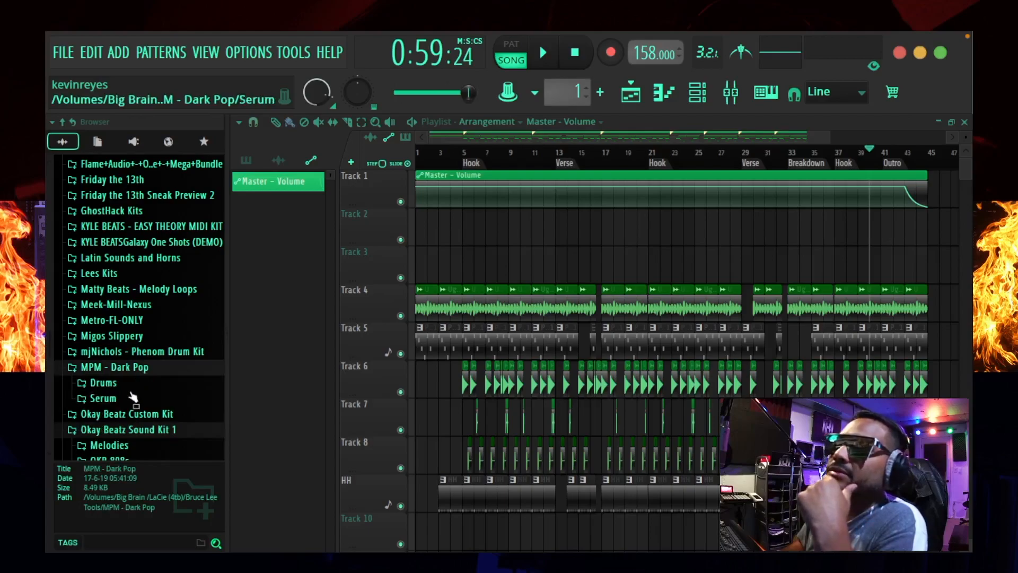
pyautogui.click(137, 386)
pyautogui.scroll(-9, 137, 389)
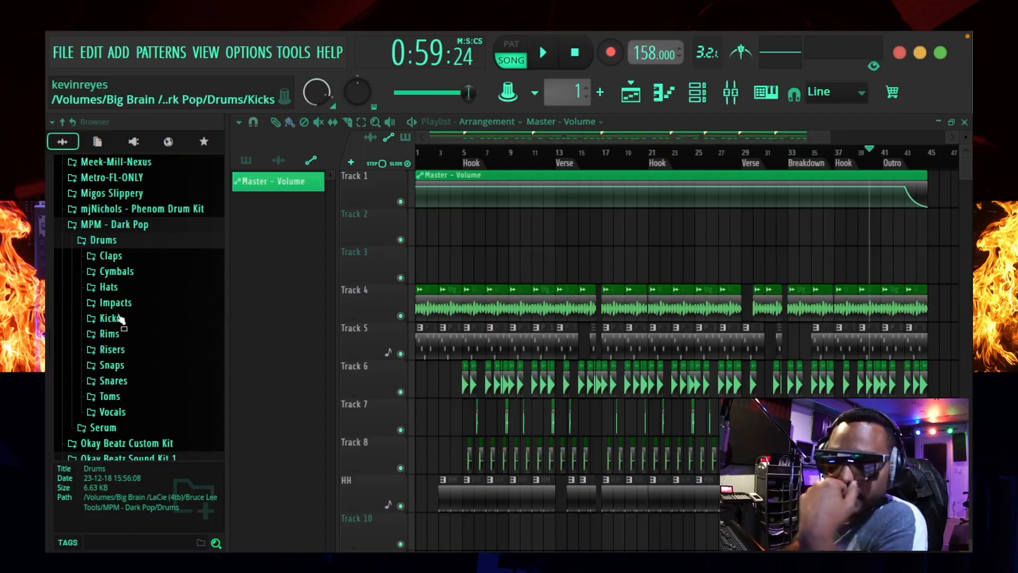
pyautogui.click(132, 305)
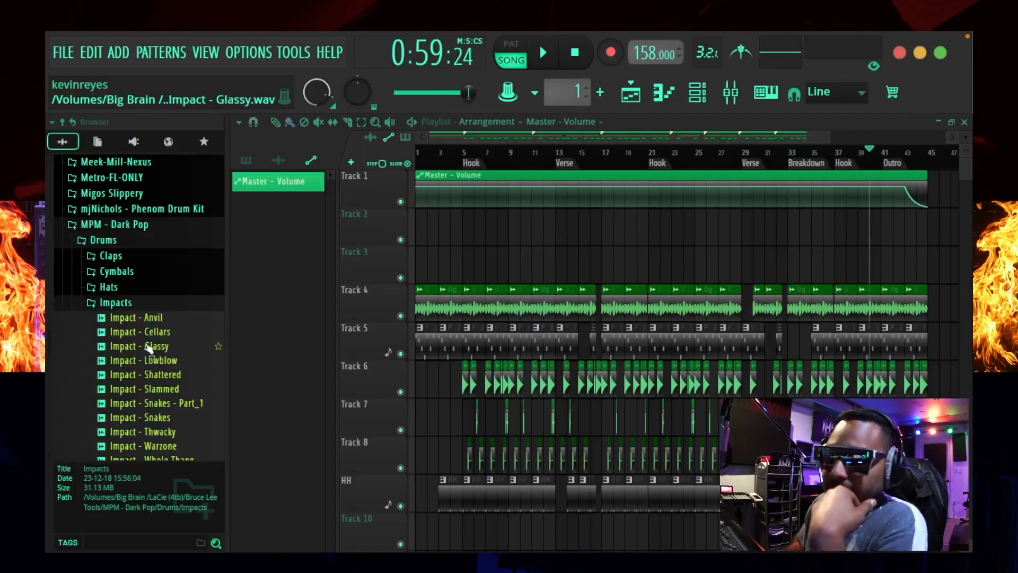
pyautogui.scroll(-1, 159, 339)
pyautogui.click(167, 347)
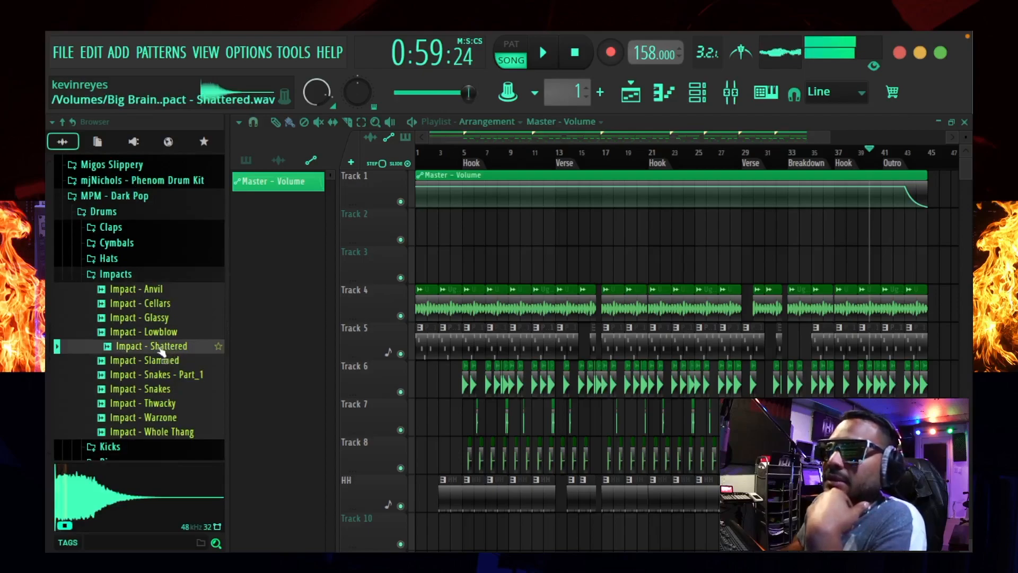
pyautogui.moveTo(162, 352); pyautogui.dragTo(443, 259)
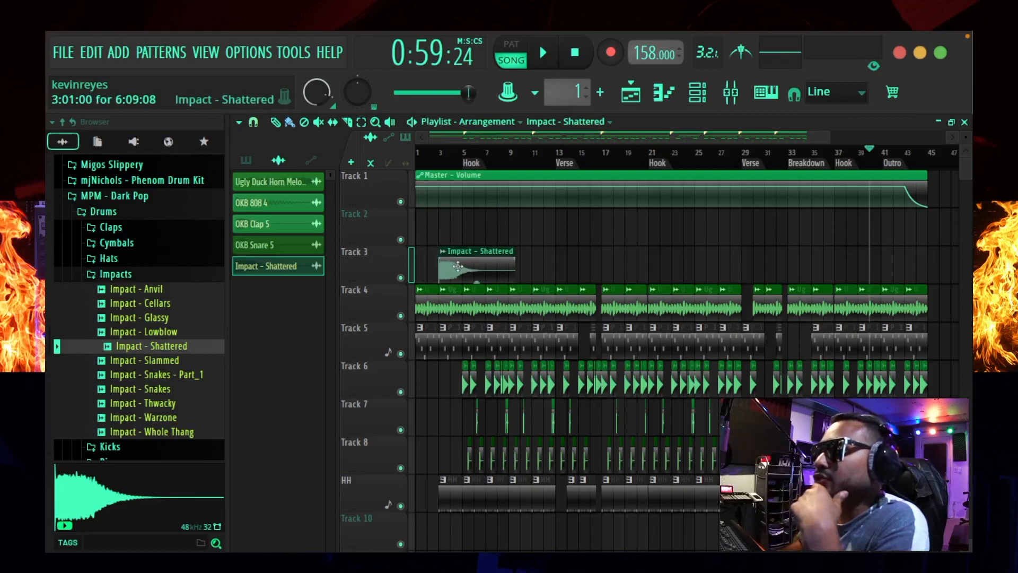
pyautogui.click(544, 123)
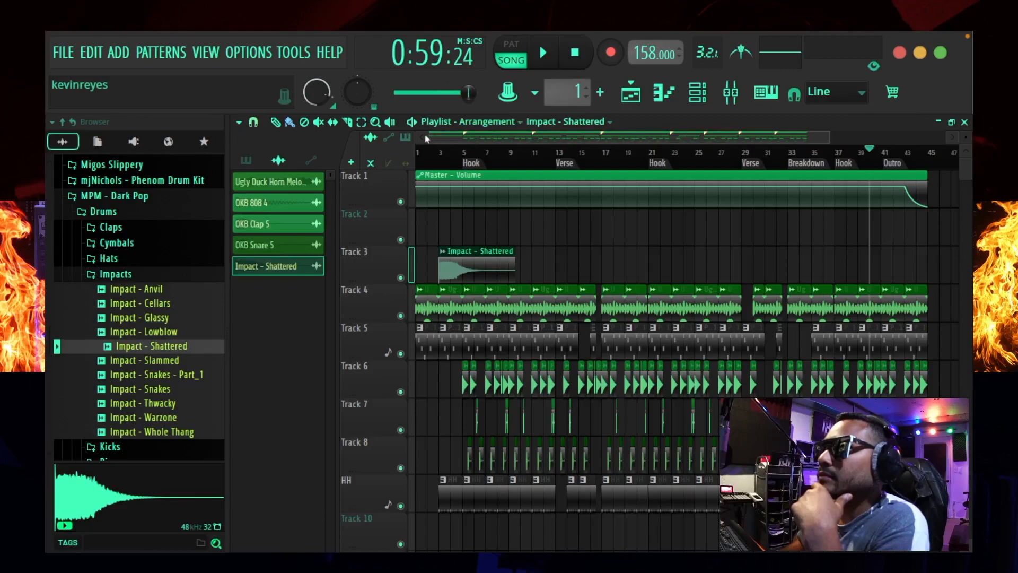
# - Reverse the Impact - Shattered audio clip and route its channel to mixer track 4
pyautogui.doubleClick(447, 272)
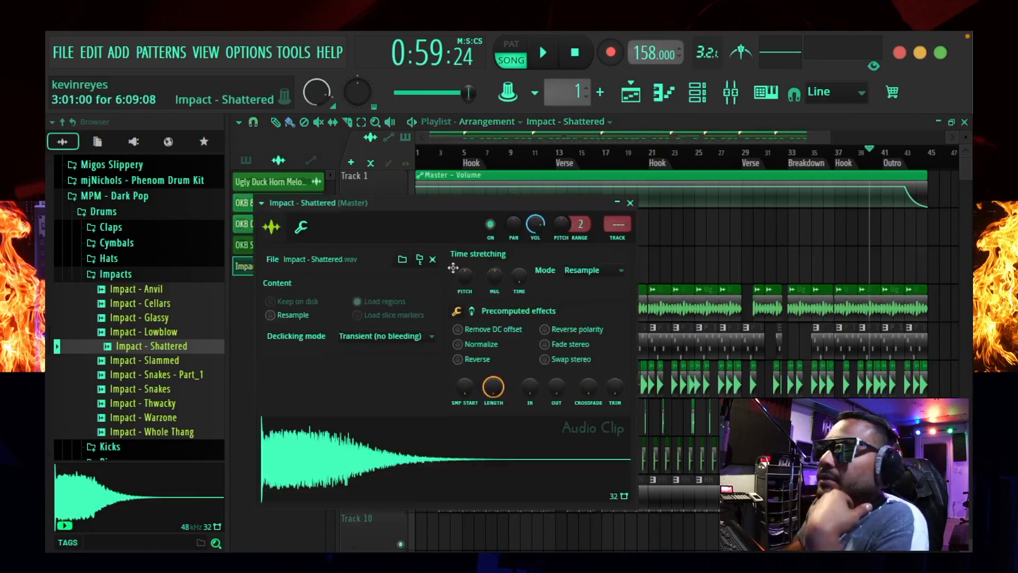
pyautogui.click(459, 360)
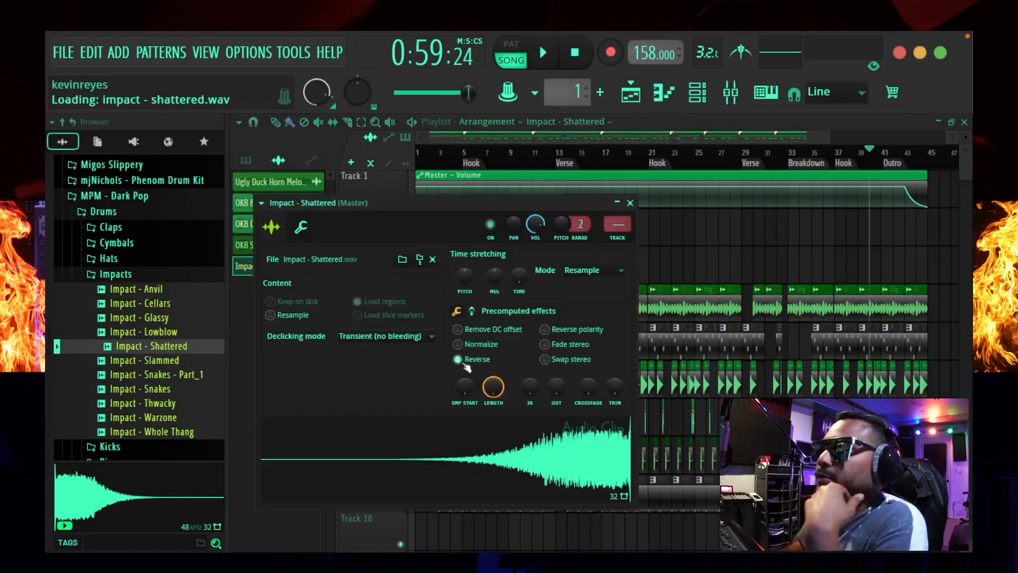
pyautogui.click(621, 239)
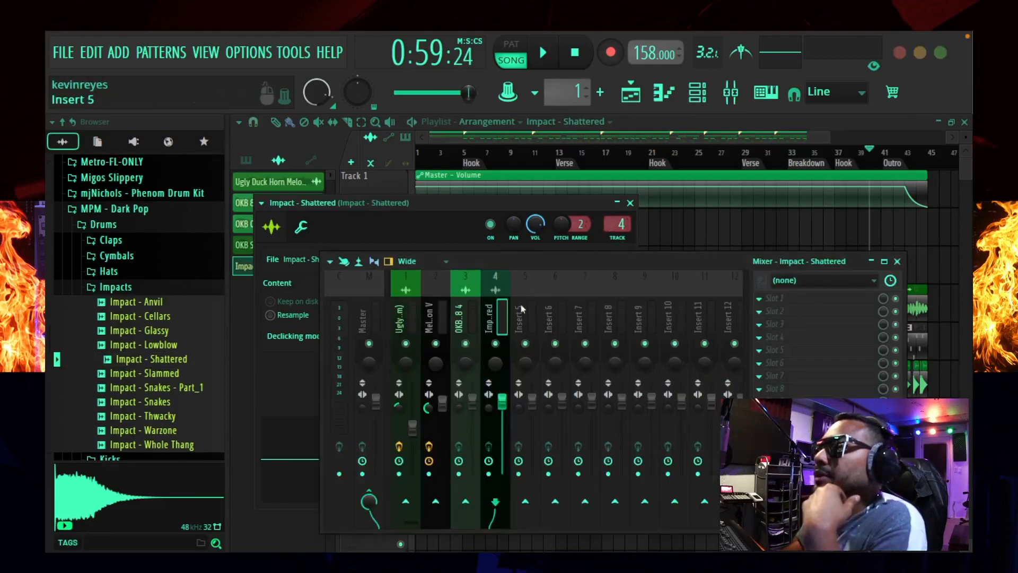
pyautogui.click(898, 261)
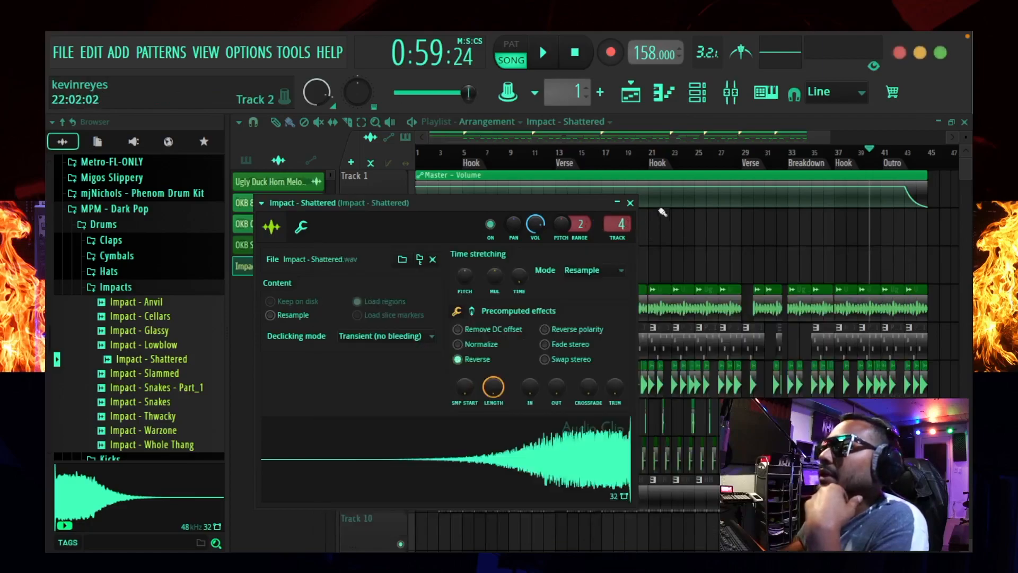
pyautogui.click(630, 203)
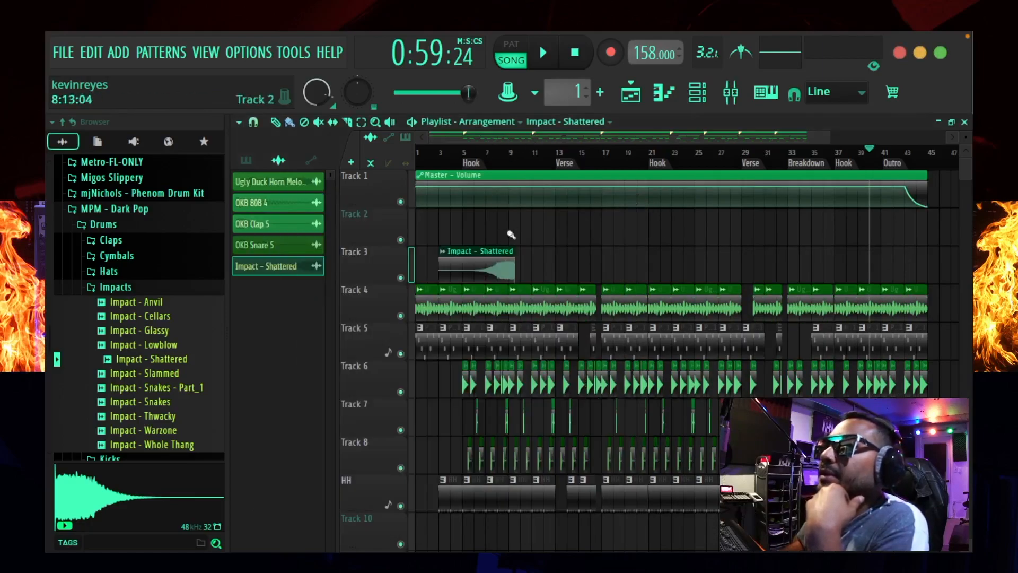
# - Trim the quiet start of the Impact - Shattered clip on Track 3 and move it to finish around the Hook marker at bar 5
pyautogui.moveTo(820, 133); pyautogui.dragTo(564, 130)
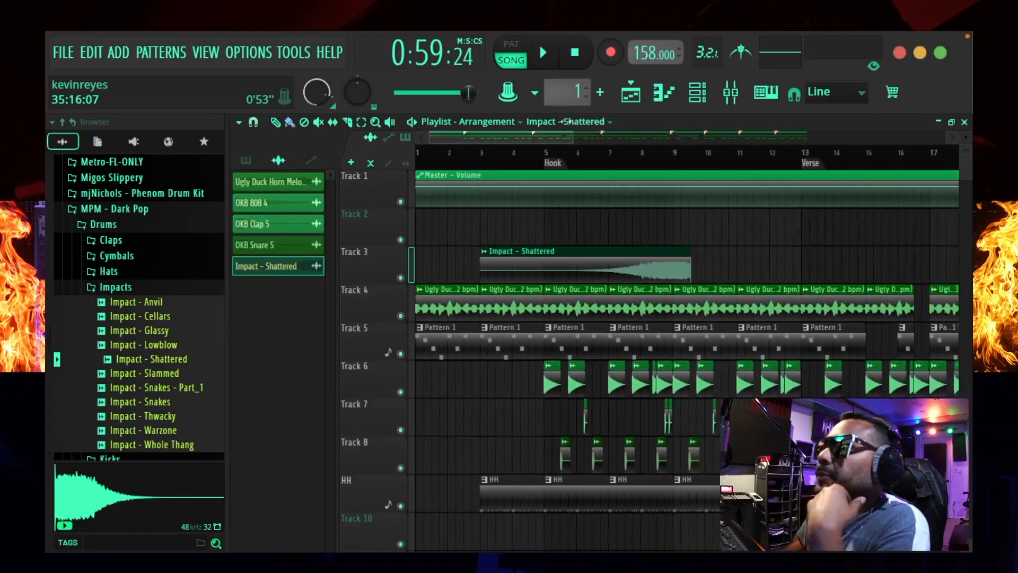
pyautogui.moveTo(598, 265); pyautogui.dragTo(487, 272)
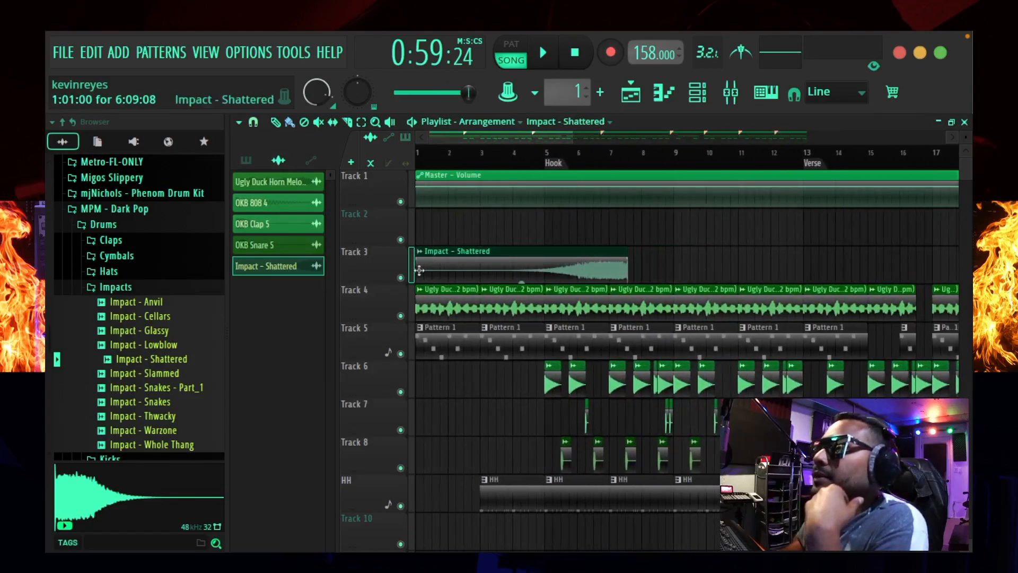
pyautogui.moveTo(417, 272); pyautogui.dragTo(485, 273)
pyautogui.scroll(4, 546, 159)
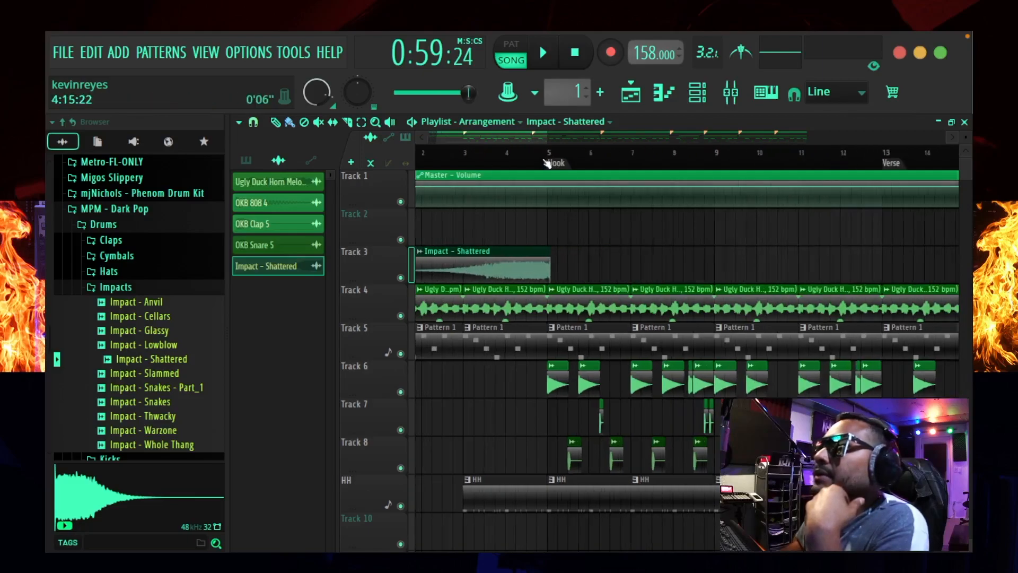
pyautogui.scroll(5, 580, 245)
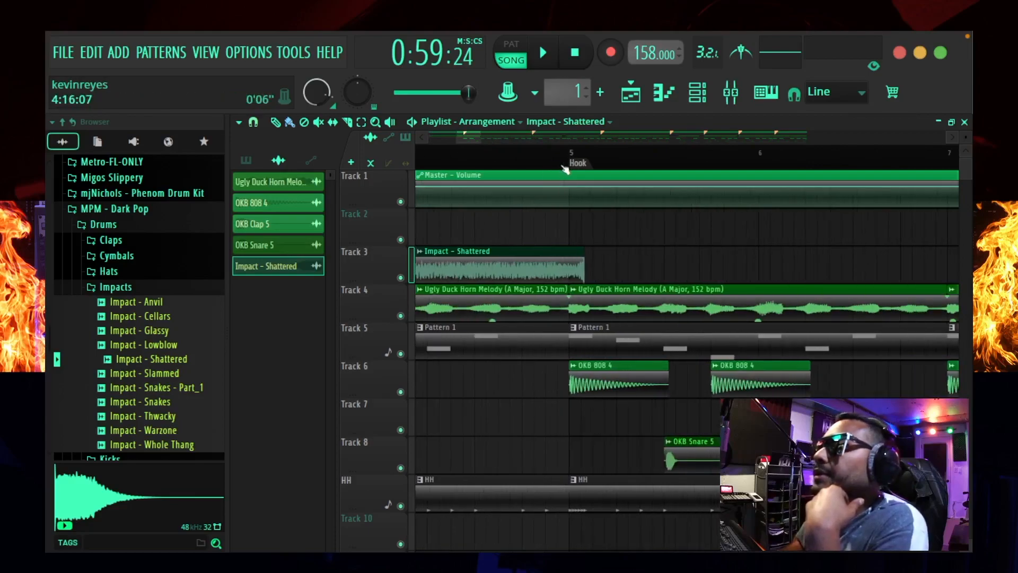
pyautogui.moveTo(583, 259); pyautogui.dragTo(470, 273)
pyautogui.scroll(-3, 450, 139)
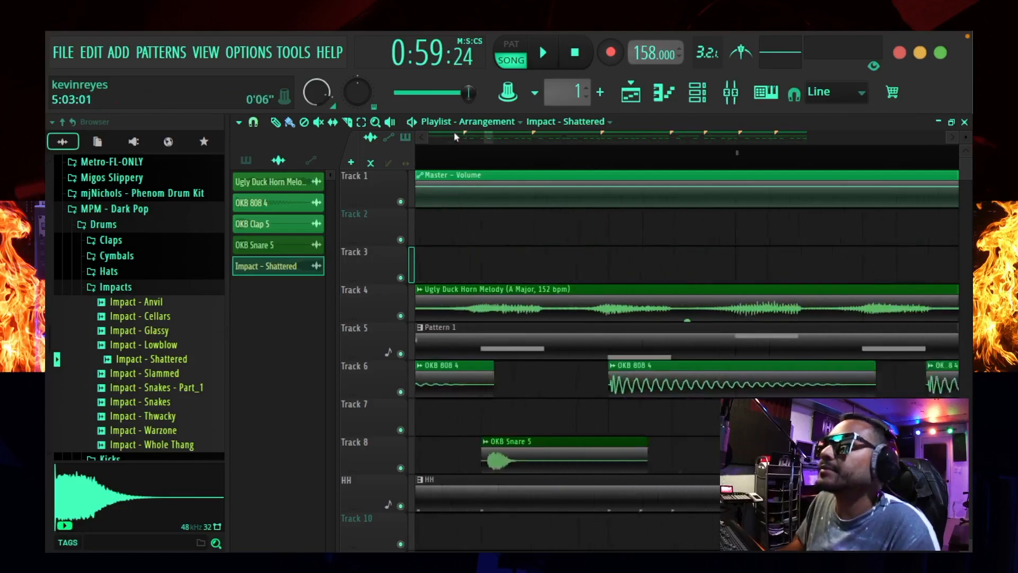
pyautogui.scroll(-5, 461, 157)
pyautogui.hscroll(-5, 469, 155)
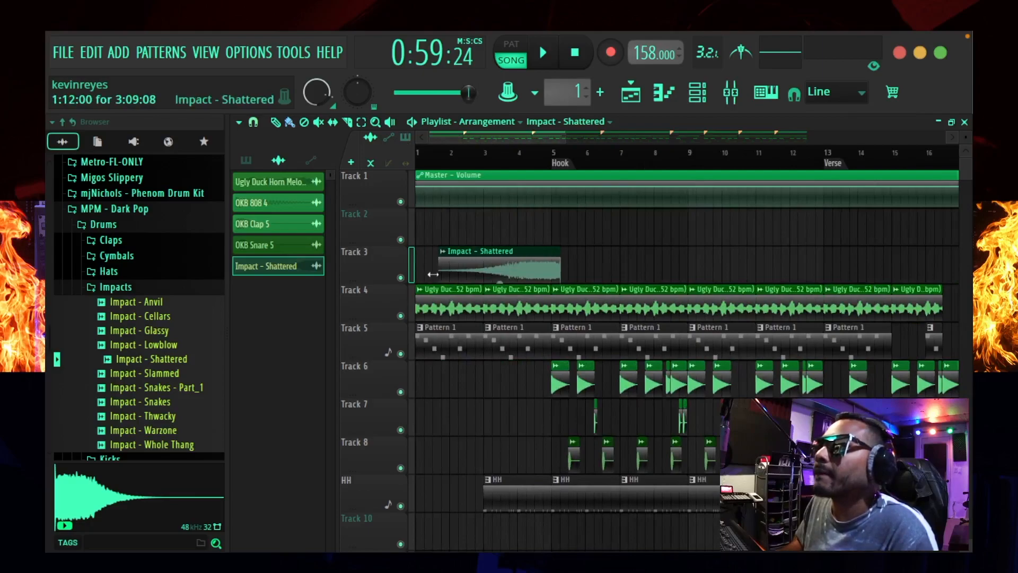
# - Shorten the Impact - Shattered clip's start, give it a fade-in and align its end exactly with the Hook at bar 5
pyautogui.moveTo(433, 274); pyautogui.dragTo(517, 263)
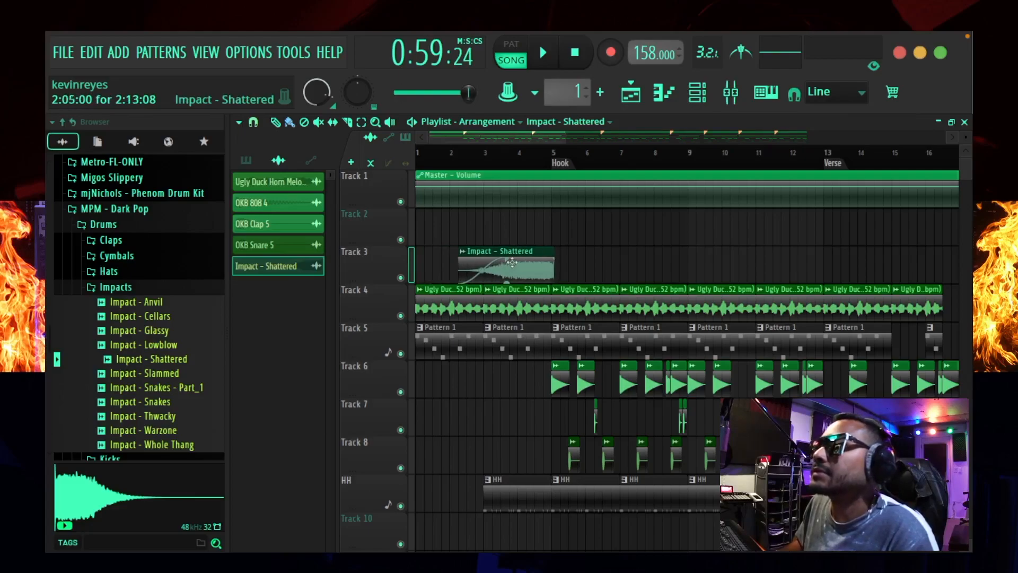
pyautogui.scroll(1, 554, 152)
pyautogui.scroll(4, 554, 152)
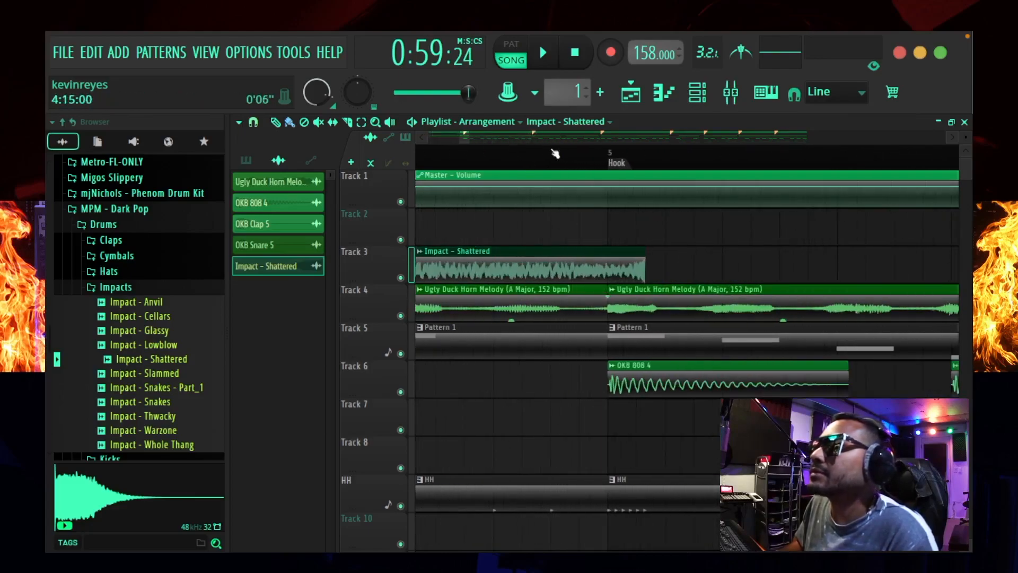
pyautogui.moveTo(629, 268); pyautogui.dragTo(575, 268)
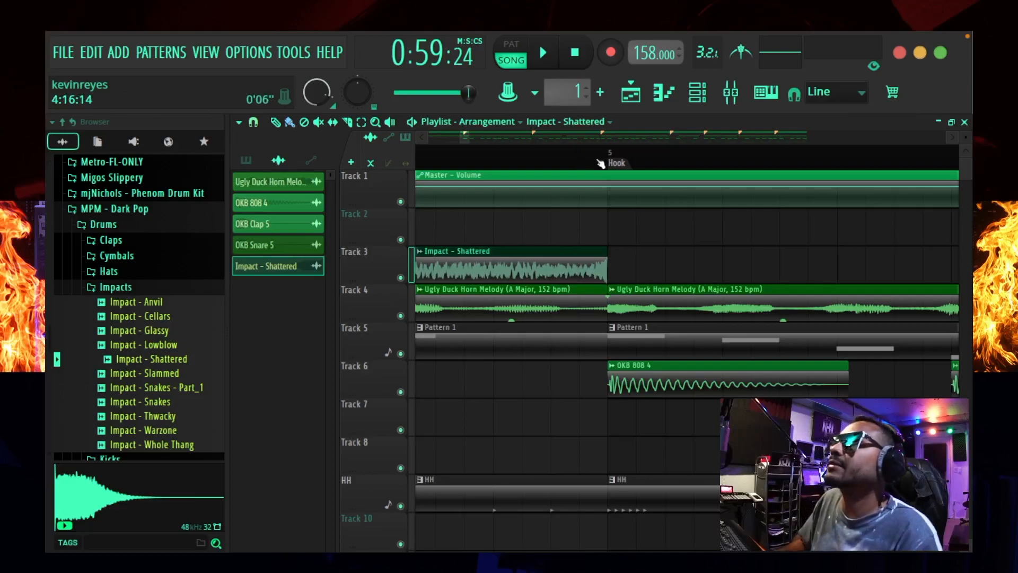
# - Lower the Impact - Shattered clip's gain to -6.1 dB and play the intro into the first Hook to hear it
pyautogui.scroll(-5, 601, 164)
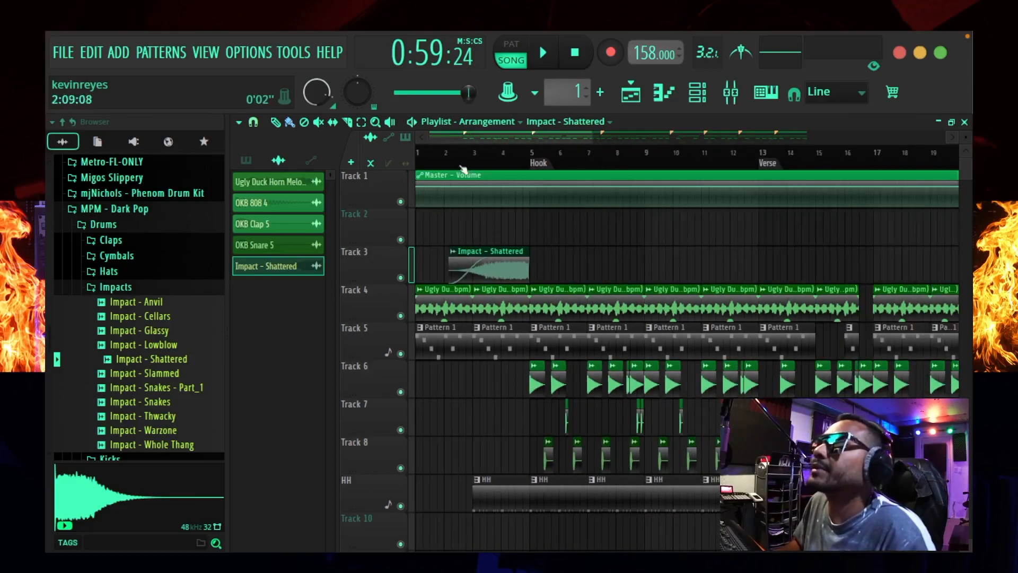
pyautogui.click(423, 162)
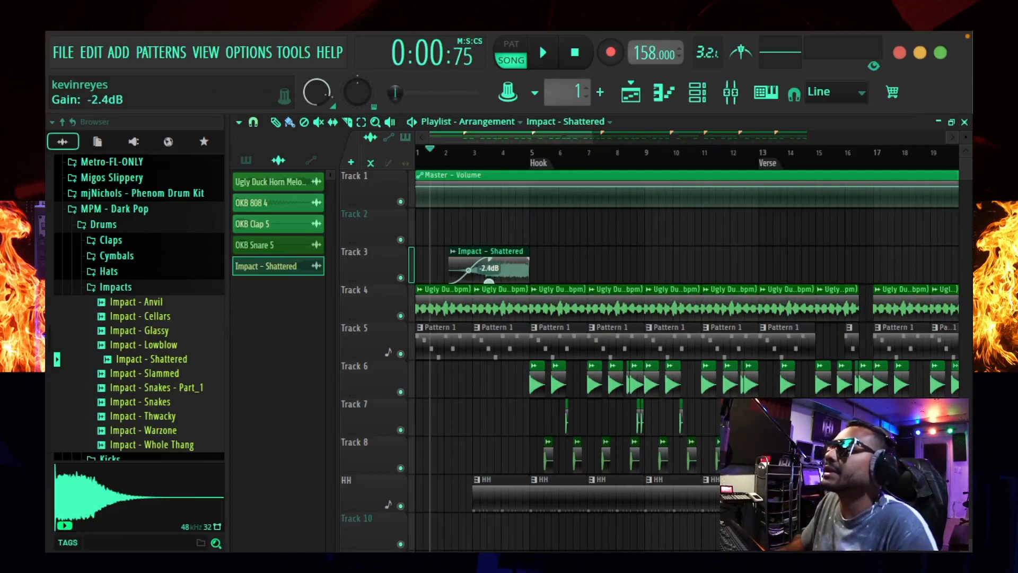
pyautogui.press('space')
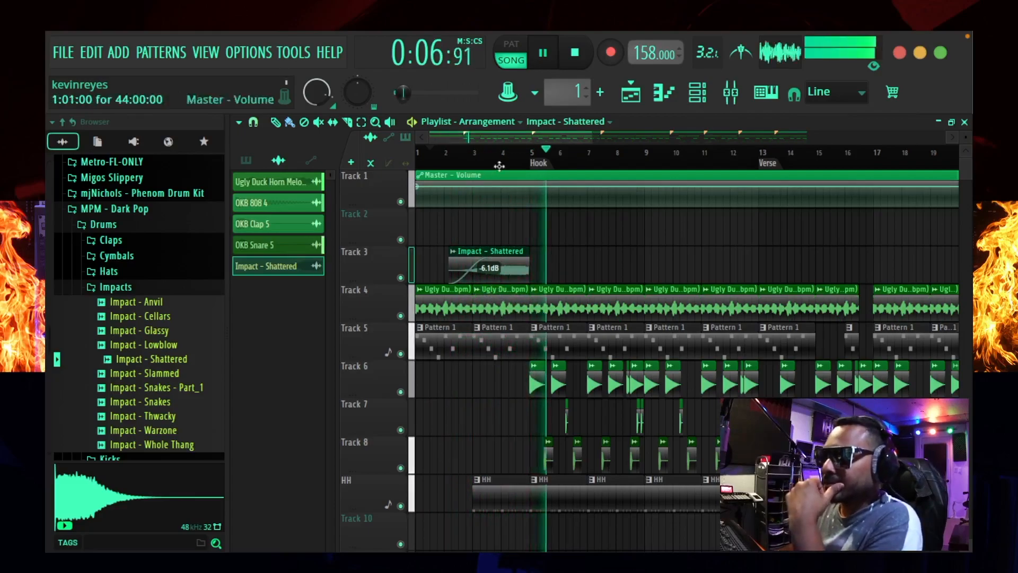
pyautogui.scroll(-4, 524, 165)
pyautogui.scroll(-2, 525, 164)
pyautogui.press('space')
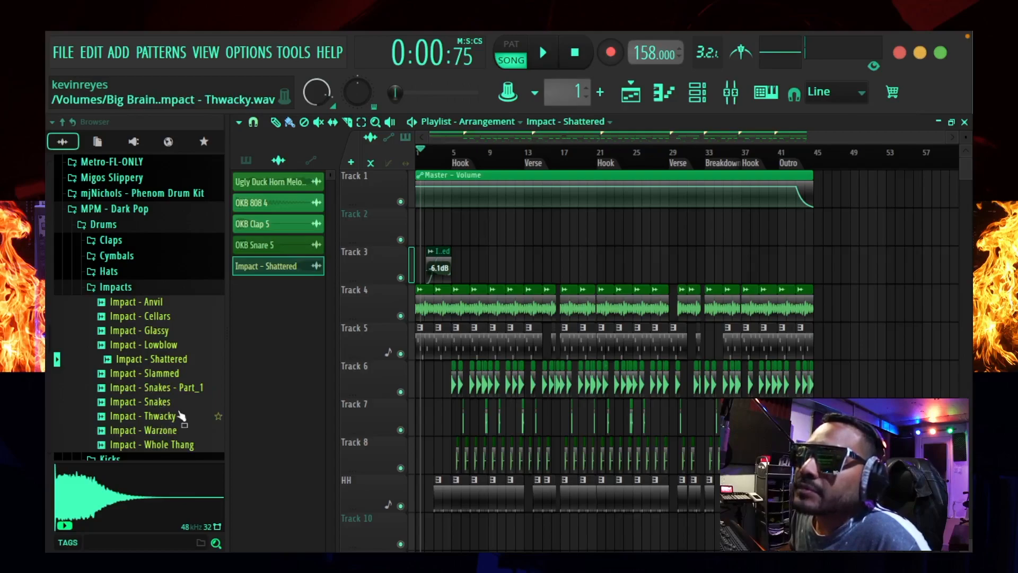
# - Preview the Impact - Warzone sample and place it on Track 3 at bar 29
pyautogui.scroll(-1, 162, 416)
pyautogui.click(162, 403)
pyautogui.moveTo(160, 407); pyautogui.dragTo(669, 260)
# - Route the Impact - Warzone channel to mixer track 5 and reverse the sample
pyautogui.doubleClick(692, 267)
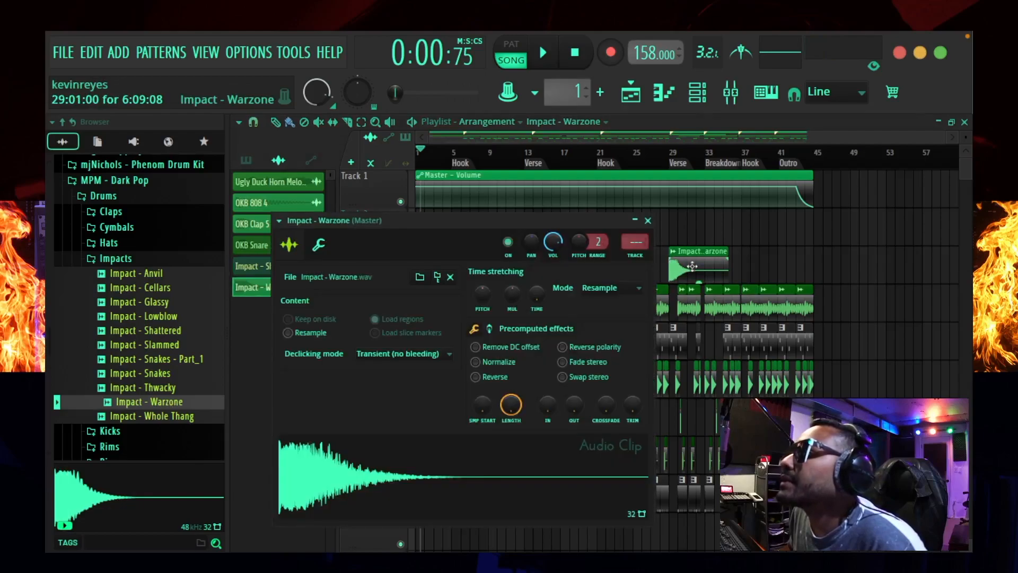
pyautogui.click(633, 258)
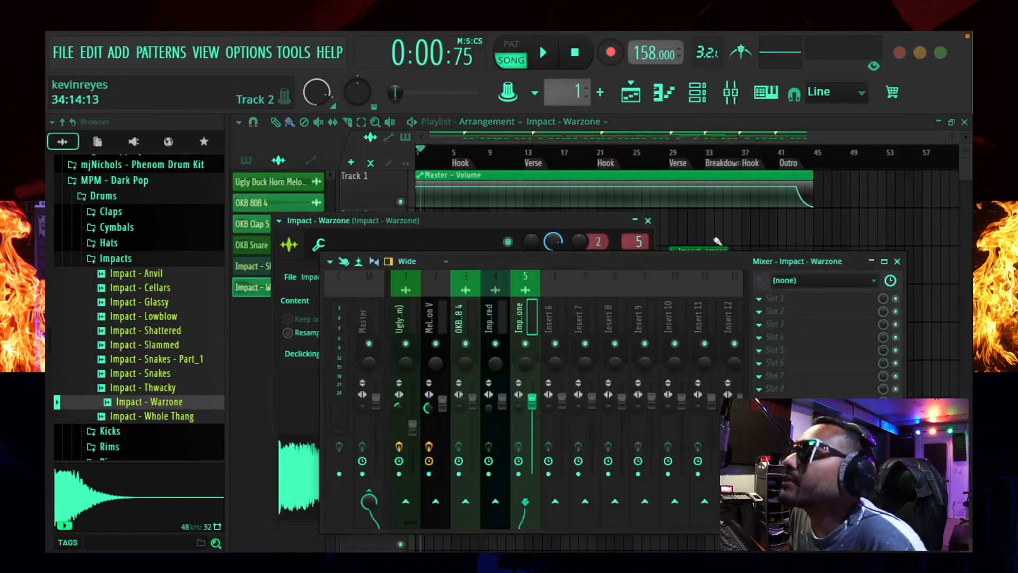
pyautogui.click(897, 261)
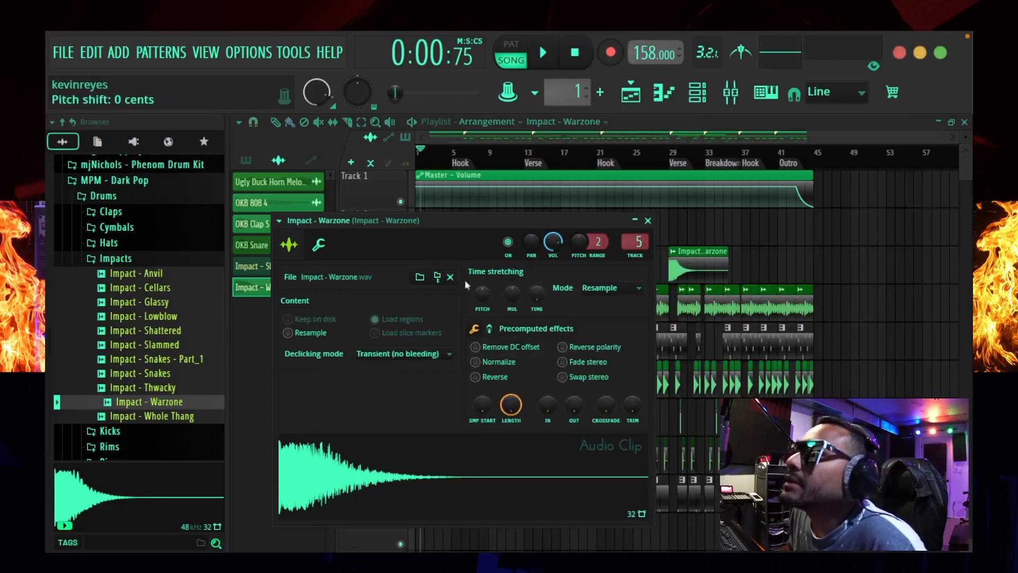
pyautogui.click(478, 378)
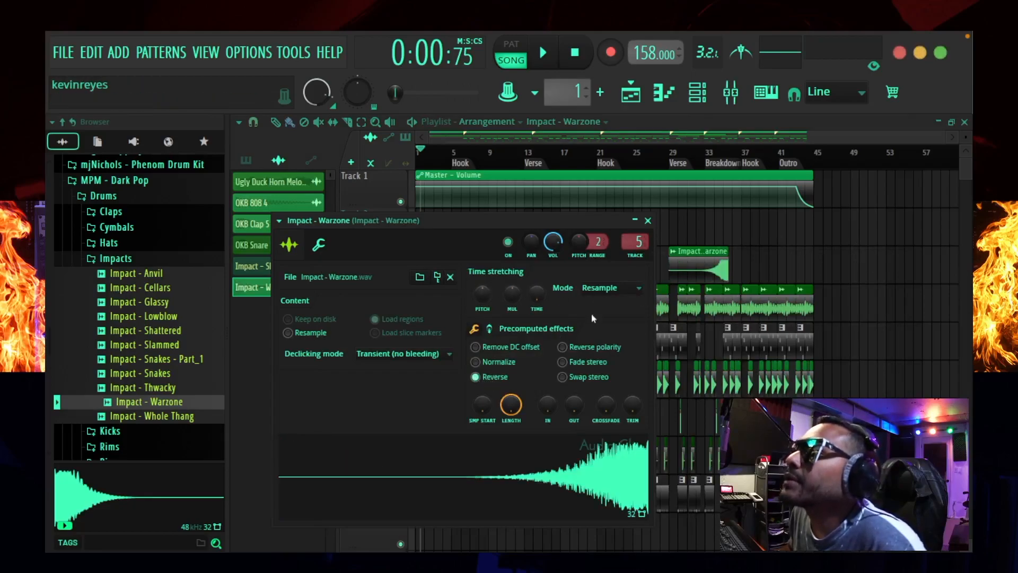
pyautogui.click(647, 221)
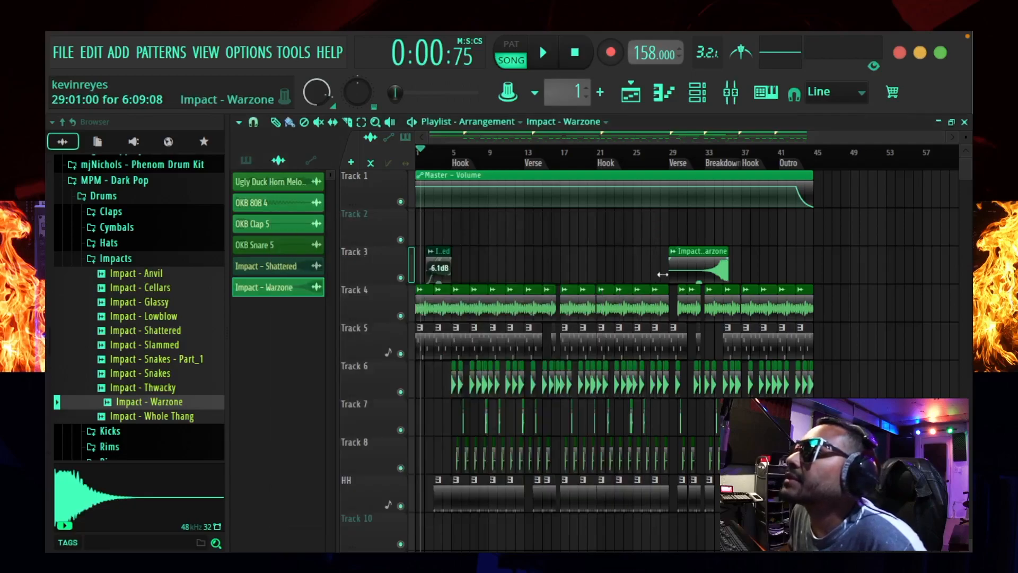
# - Trim the start of the Impact - Warzone clip and move it so it ends exactly at the Hook marker at bar 37
pyautogui.moveTo(661, 274); pyautogui.dragTo(694, 282)
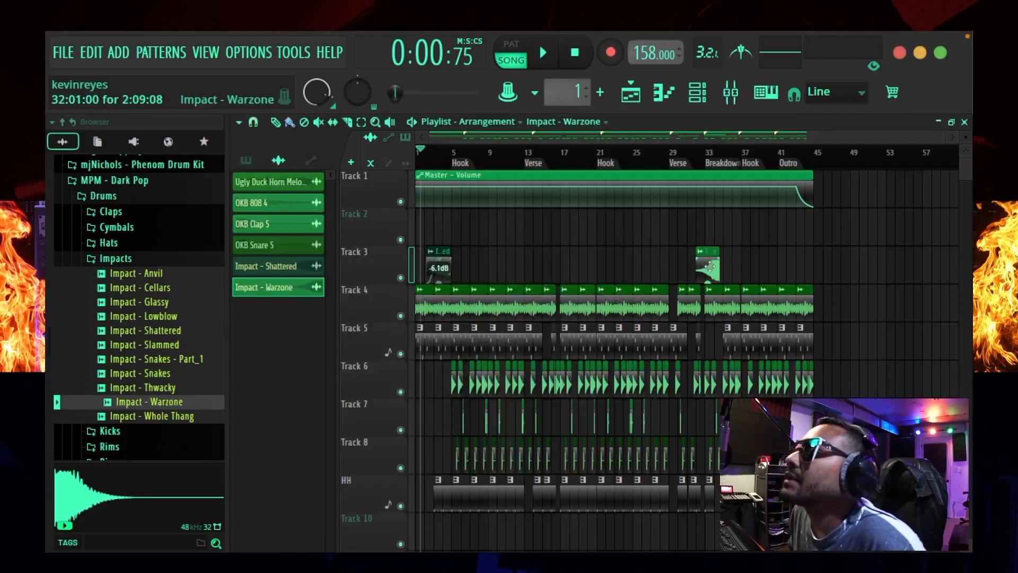
pyautogui.moveTo(717, 269); pyautogui.dragTo(727, 269)
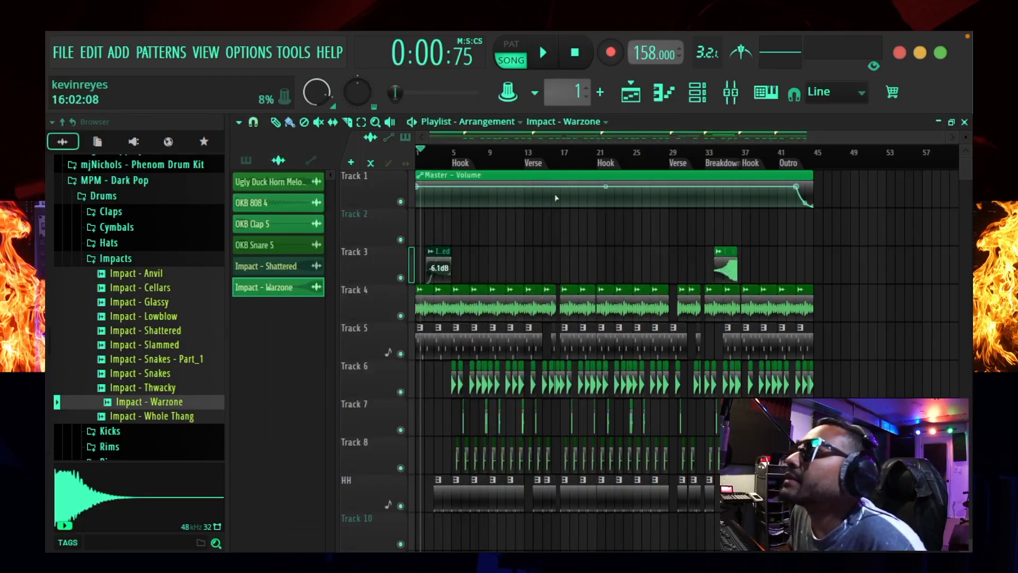
pyautogui.scroll(5, 736, 169)
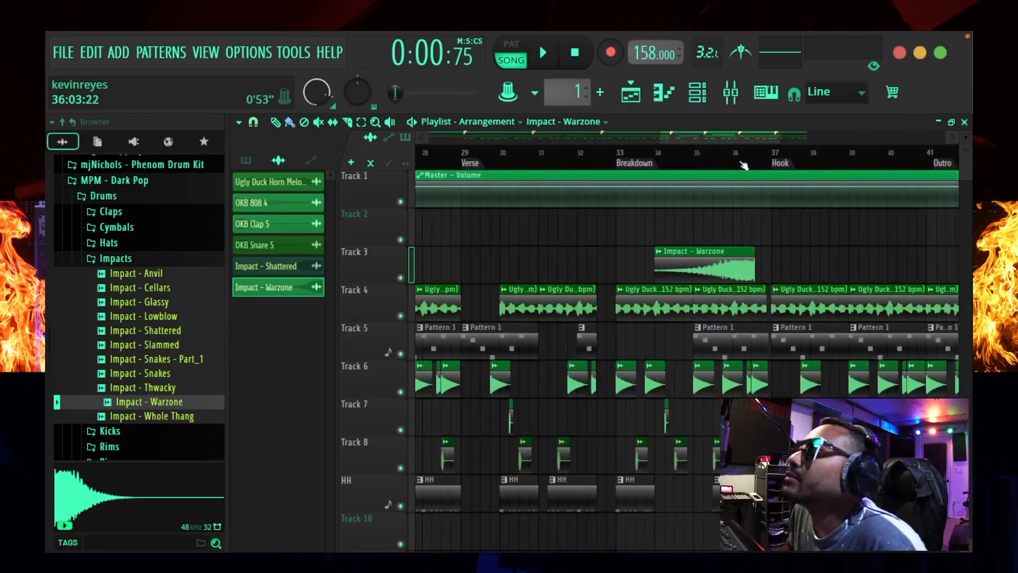
pyautogui.moveTo(734, 267); pyautogui.dragTo(762, 267)
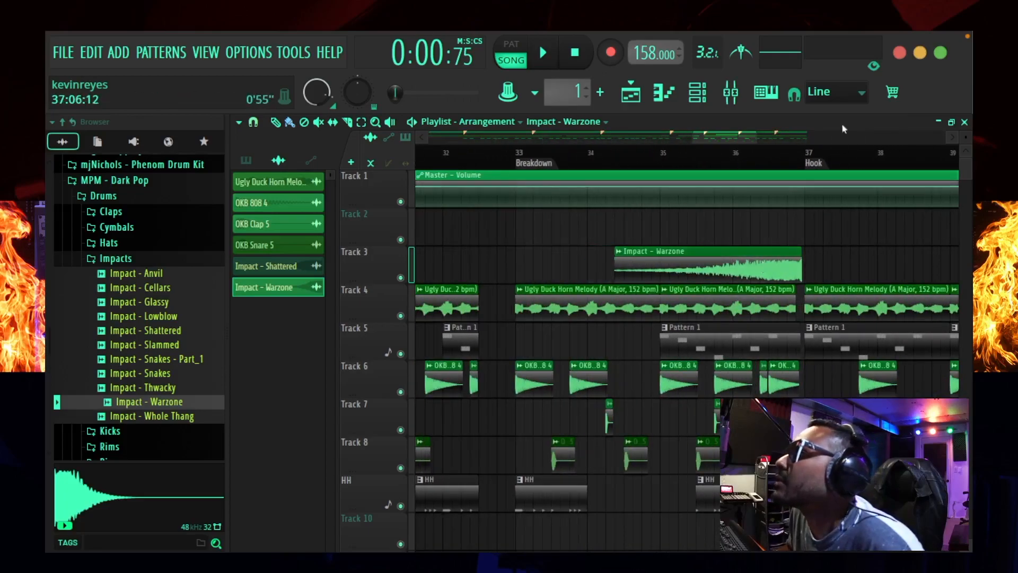
pyautogui.scroll(3, 825, 162)
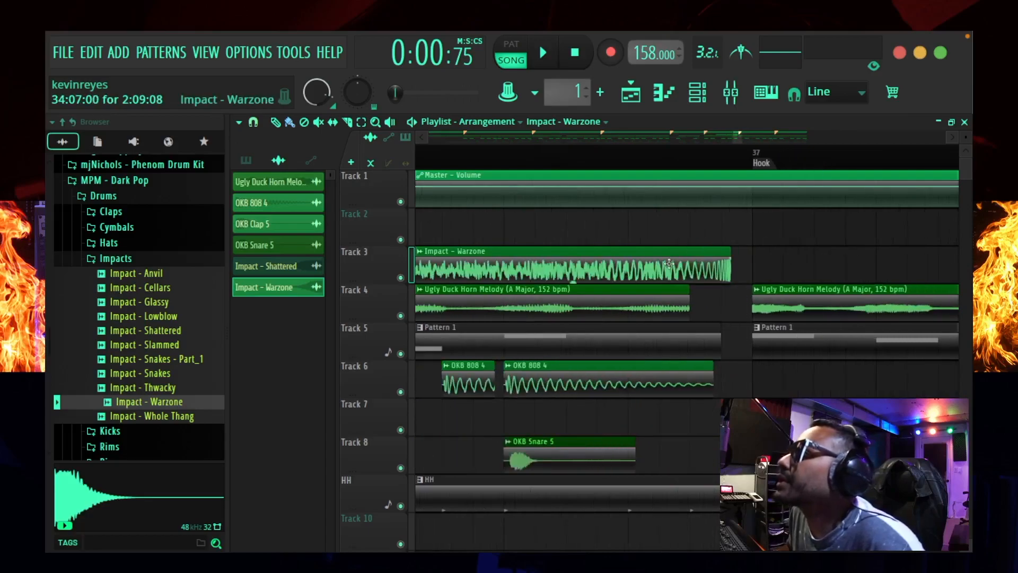
pyautogui.moveTo(730, 266); pyautogui.dragTo(752, 266)
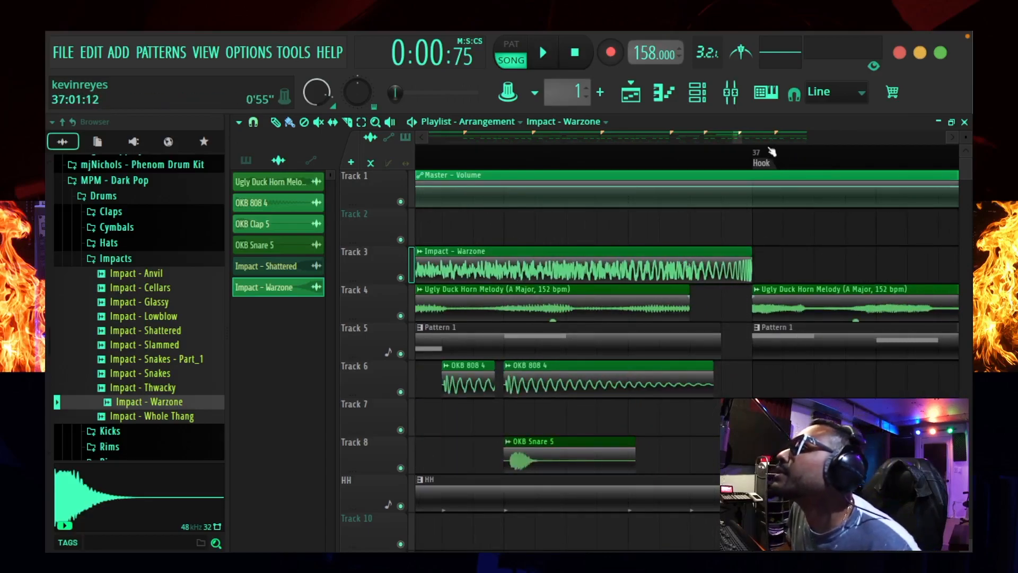
pyautogui.scroll(3, 772, 154)
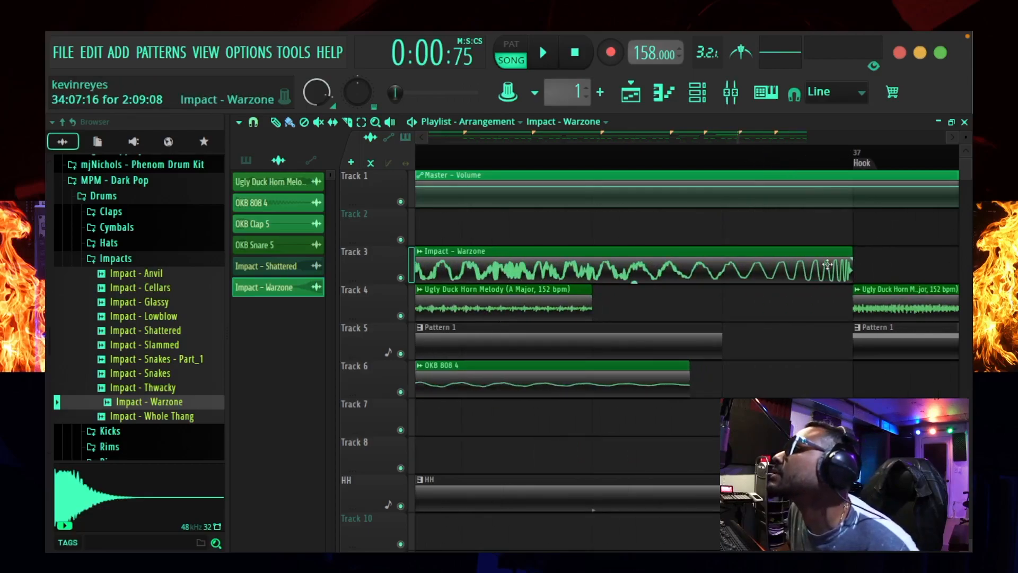
# - Lower the Impact - Warzone clip's gain to -3.8 dB and add a fade-in of about 1.35 seconds
pyautogui.scroll(-3, 766, 159)
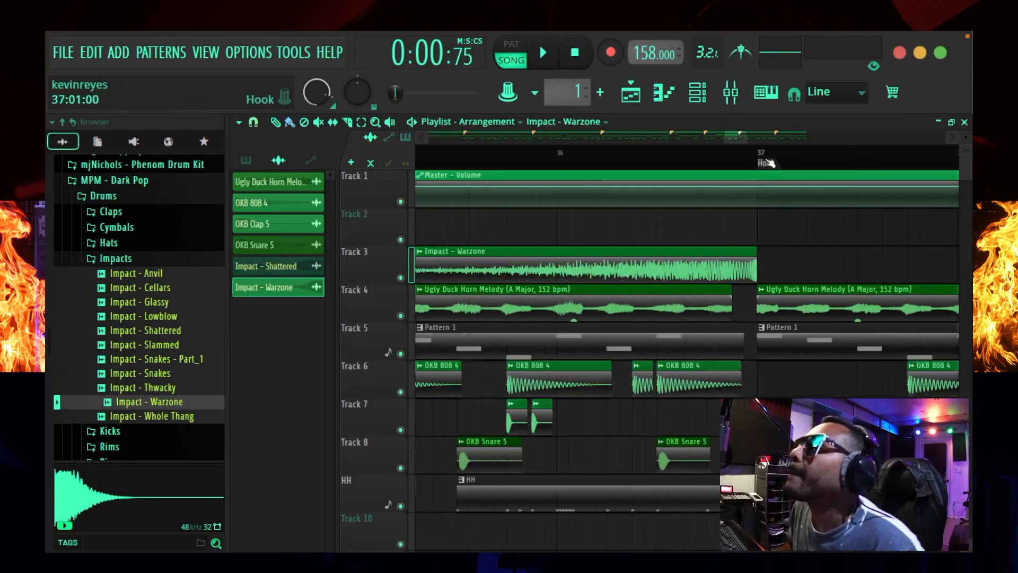
pyautogui.scroll(-3, 769, 161)
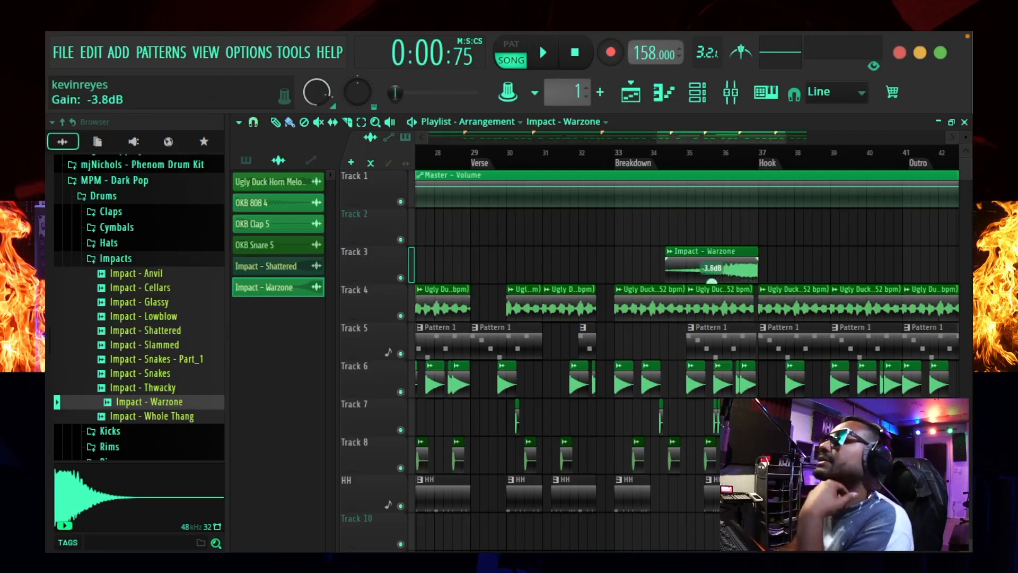
pyautogui.moveTo(668, 259); pyautogui.dragTo(701, 256)
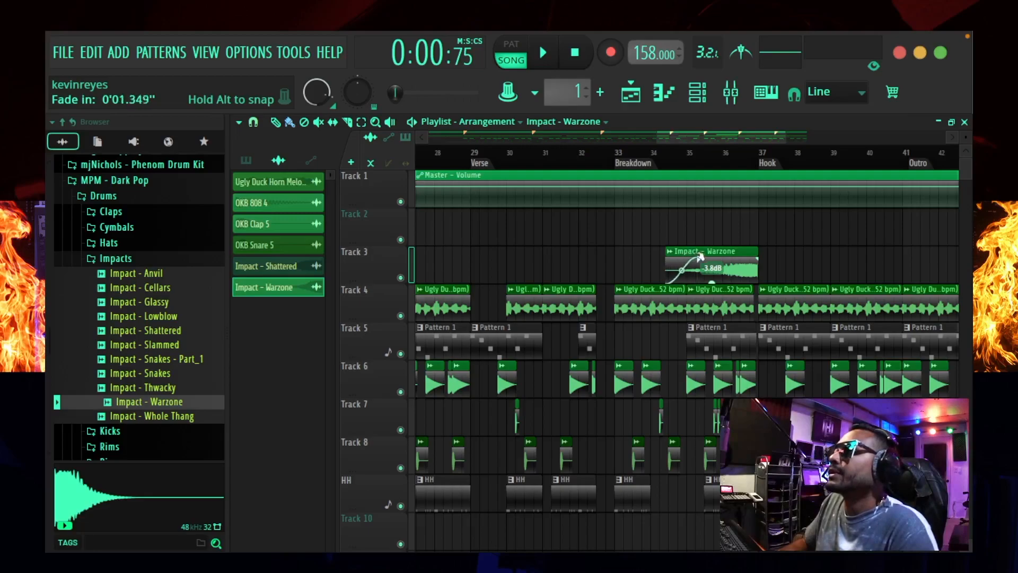
# - Play the song from just before the Breakdown into the Hook to check the reversed Impact - Warzone transition
pyautogui.click(599, 158)
pyautogui.press('space')
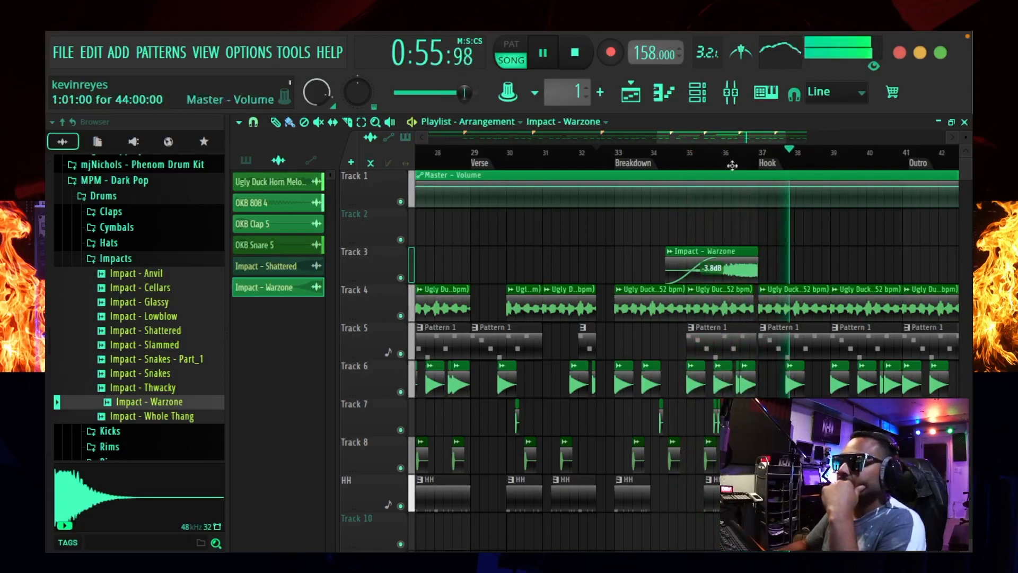
pyautogui.scroll(-2, 731, 155)
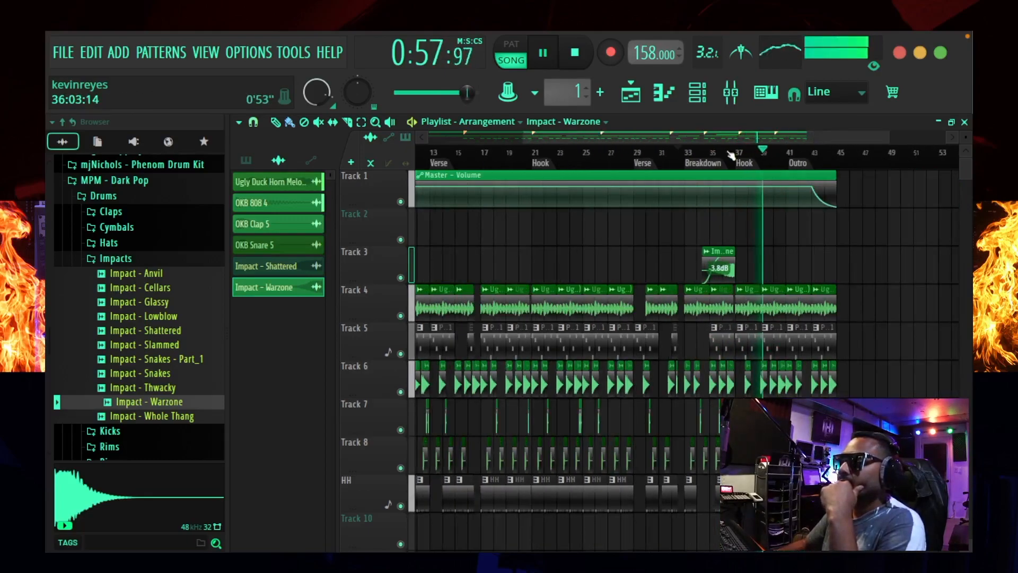
# - Add an OKB 808 4 clip on Track 6 at the bar 37 Hook and play back the Breakdown leading into it
pyautogui.scroll(2, 731, 155)
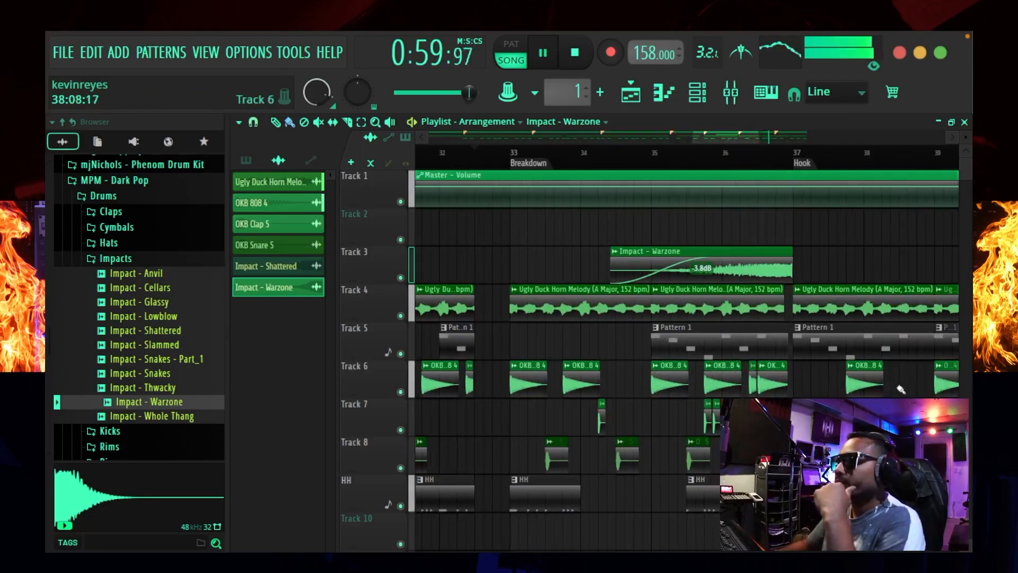
pyautogui.click(863, 381)
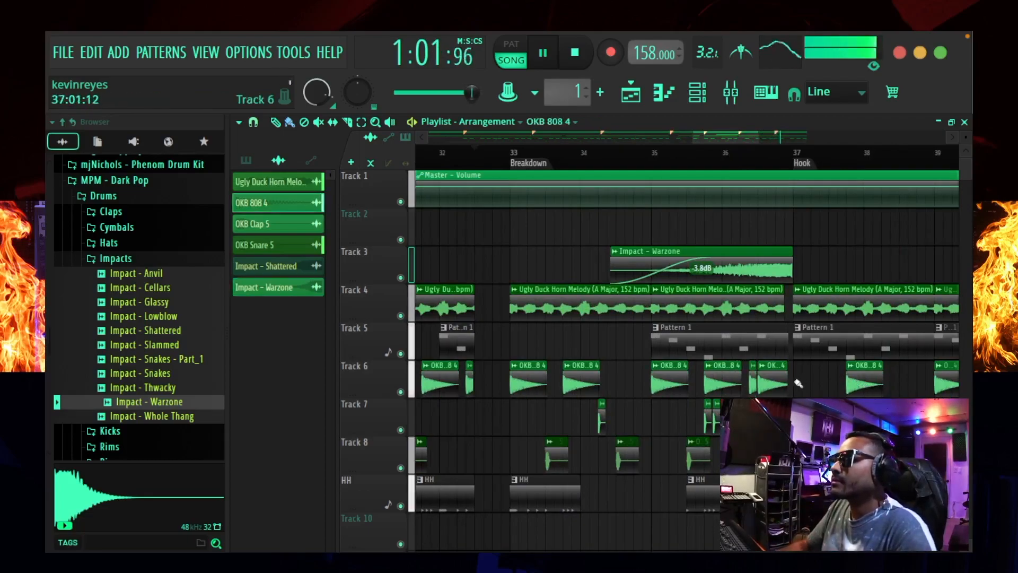
pyautogui.scroll(-3, 787, 159)
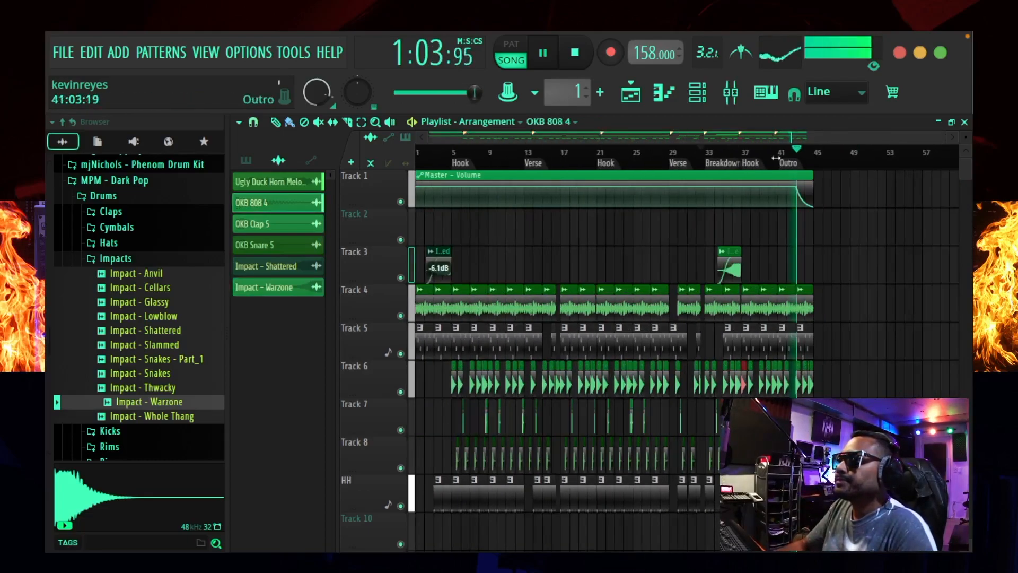
pyautogui.click(704, 154)
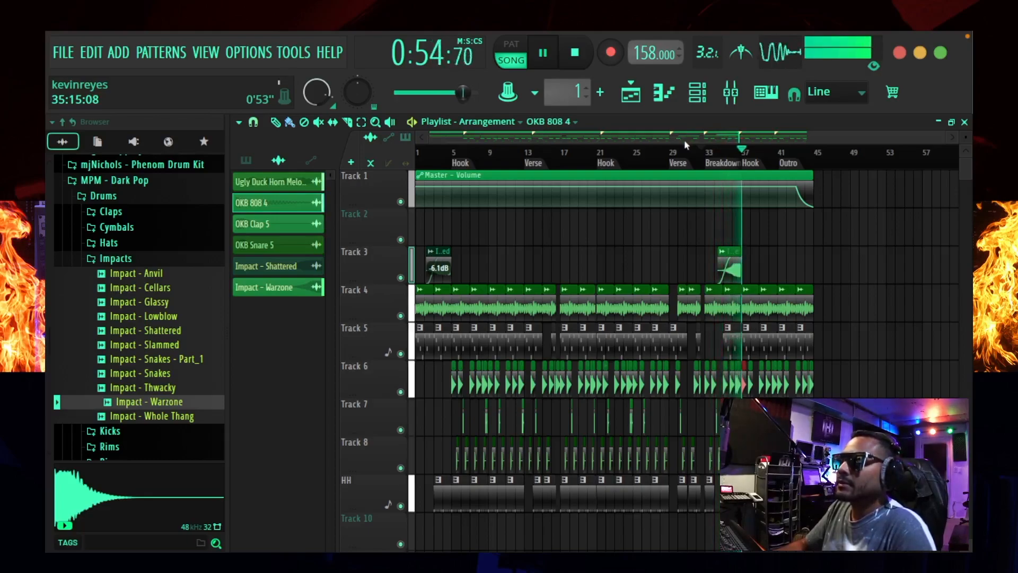
pyautogui.press('space')
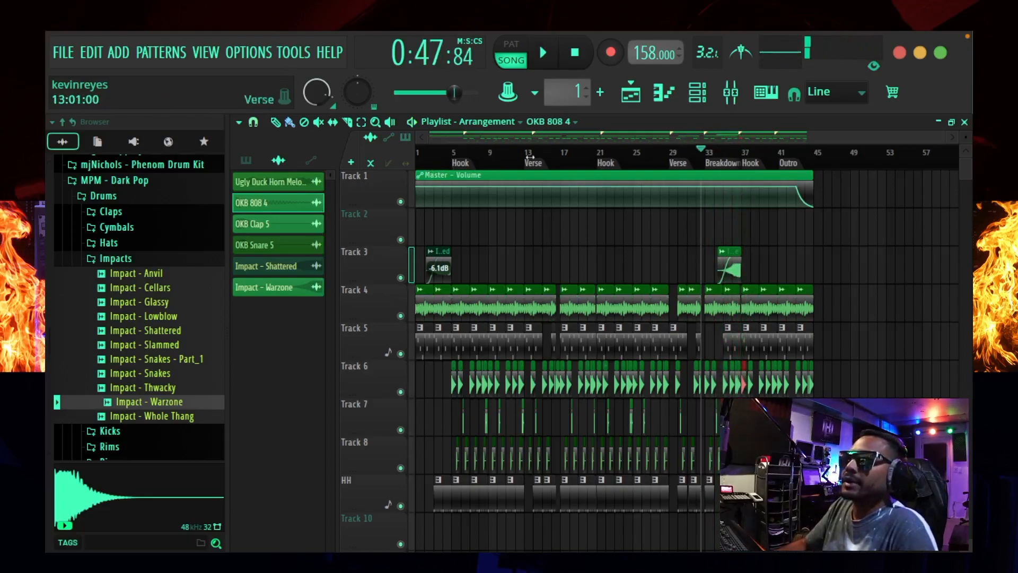
pyautogui.click(575, 54)
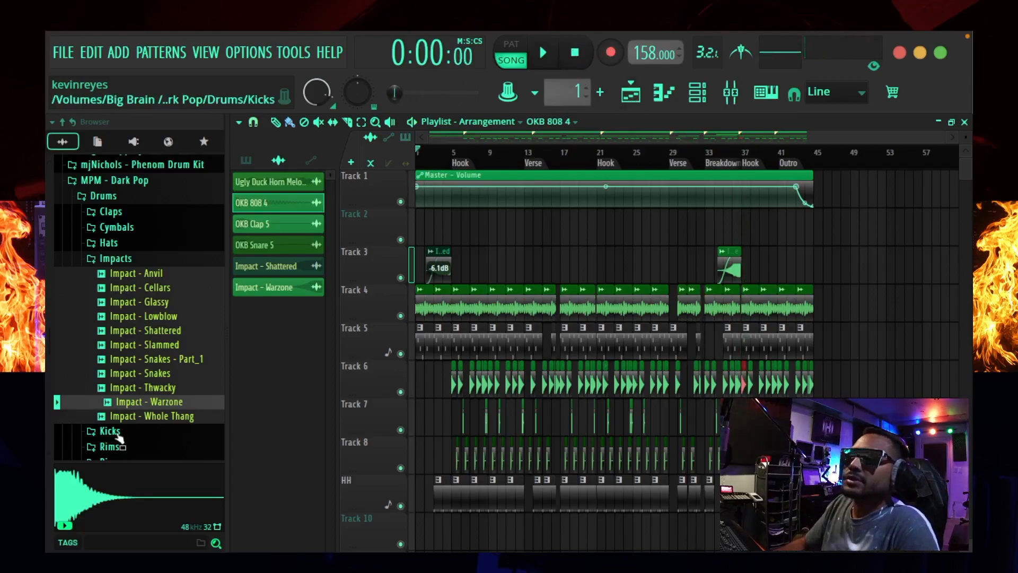
# - Preview the impact samples and place Impact - Snakes on Track 3 at the Hook marker at bar 21
pyautogui.click(161, 346)
pyautogui.click(153, 373)
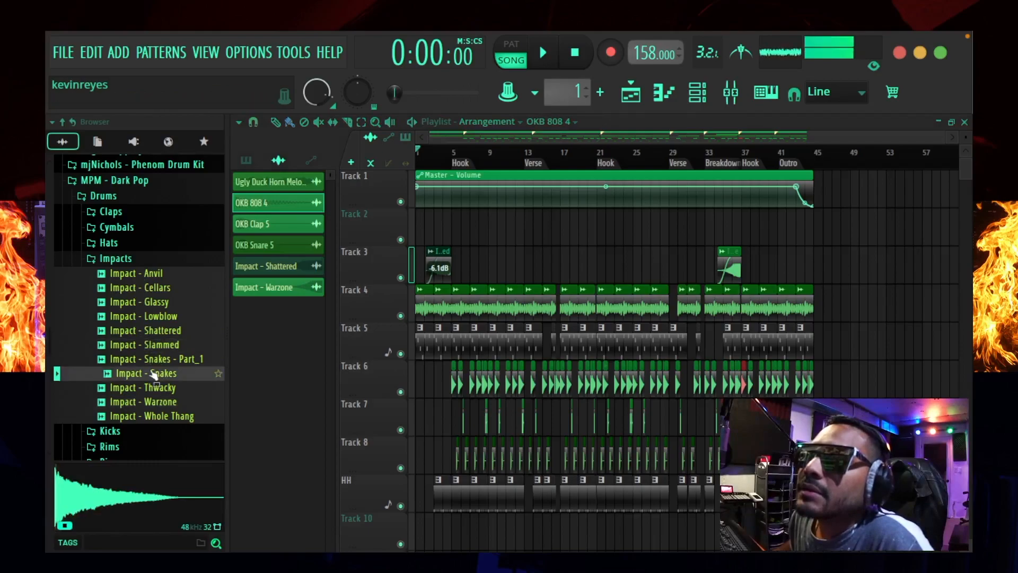
pyautogui.moveTo(153, 374); pyautogui.dragTo(609, 261)
pyautogui.scroll(4, 596, 162)
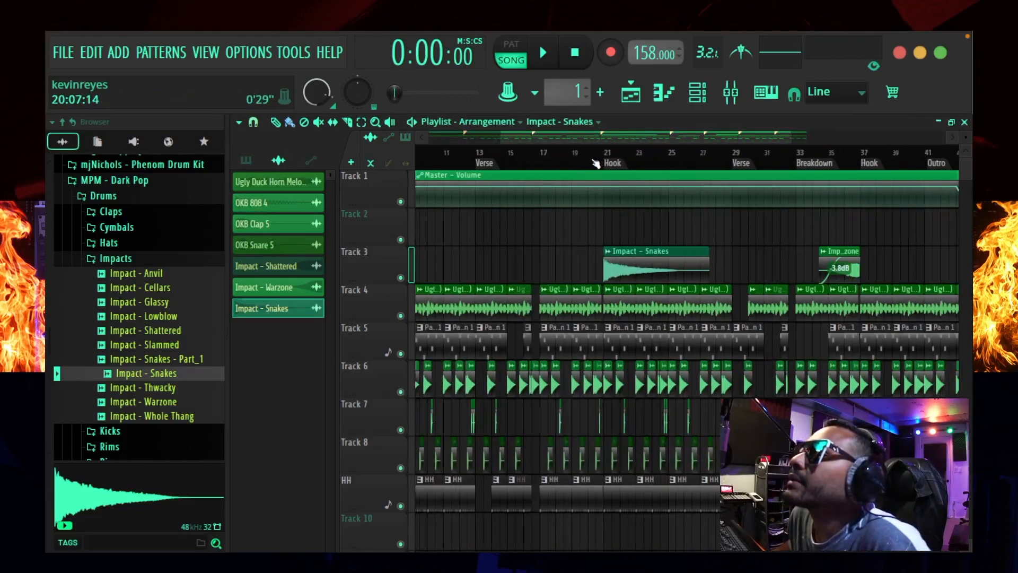
pyautogui.scroll(4, 595, 163)
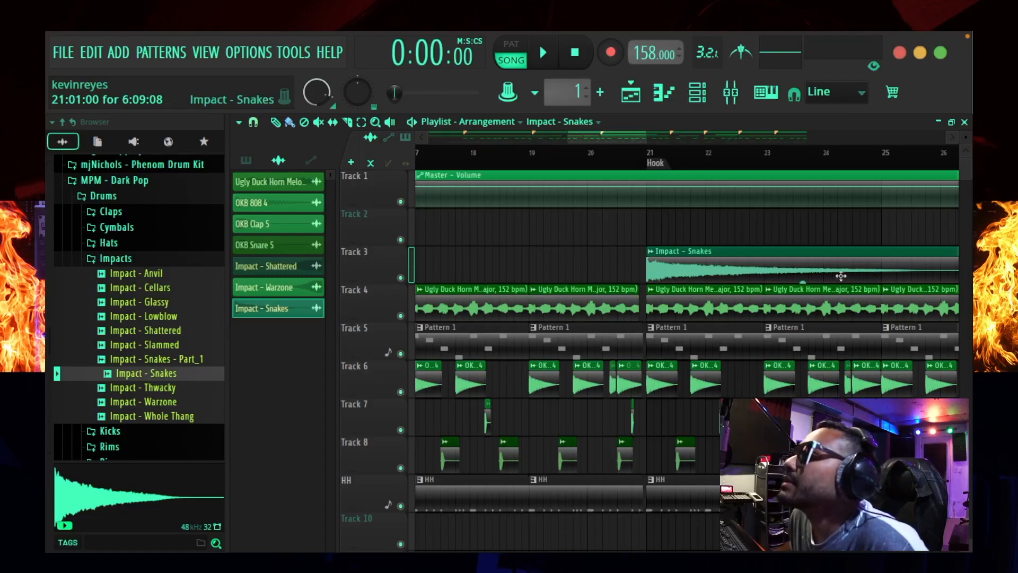
# - Lower the Impact - Snakes clip's gain to -5.7 dB and route its channel to mixer track 6
pyautogui.moveTo(805, 276); pyautogui.dragTo(803, 282)
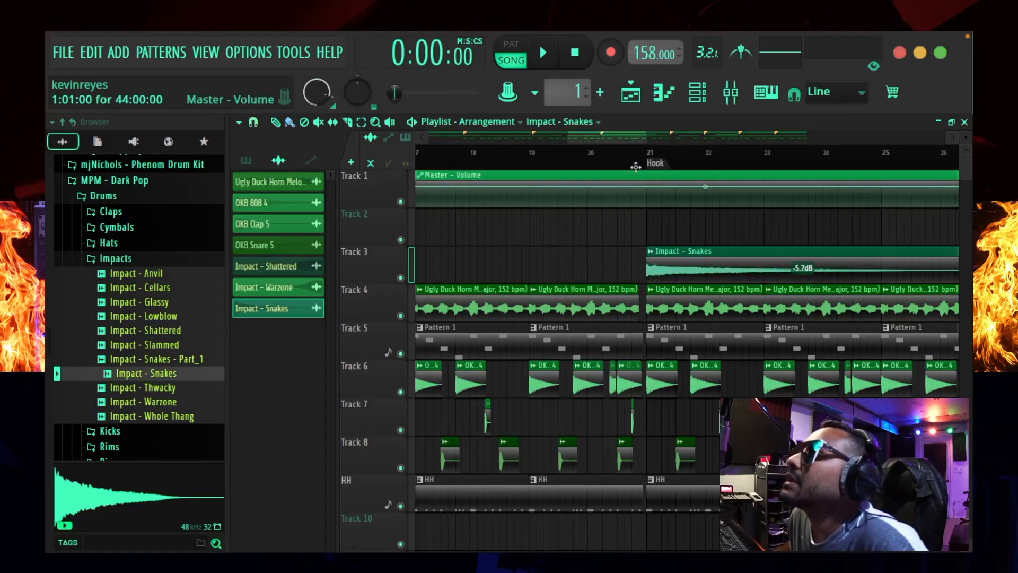
pyautogui.click(604, 163)
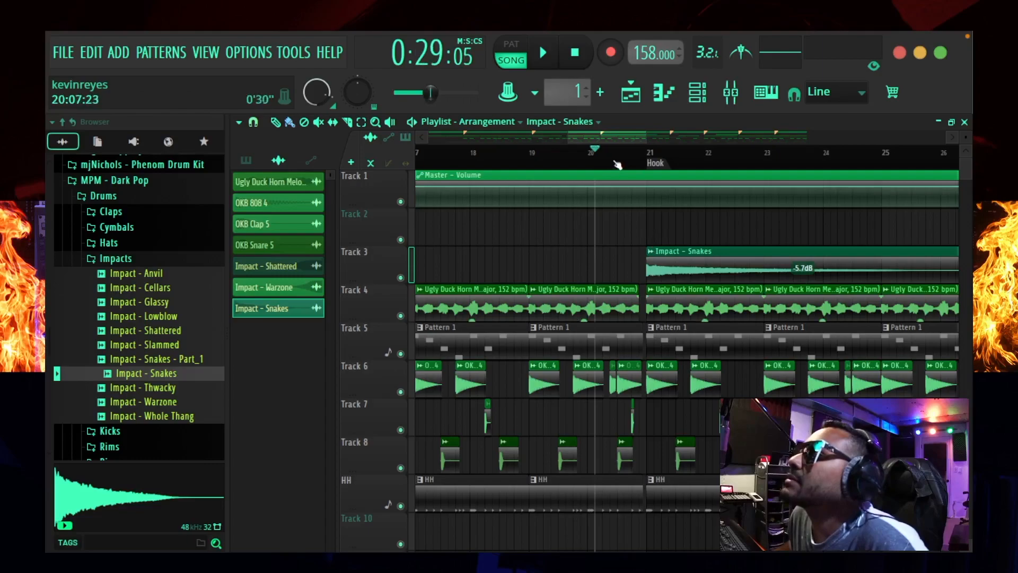
pyautogui.doubleClick(689, 255)
pyautogui.click(652, 274)
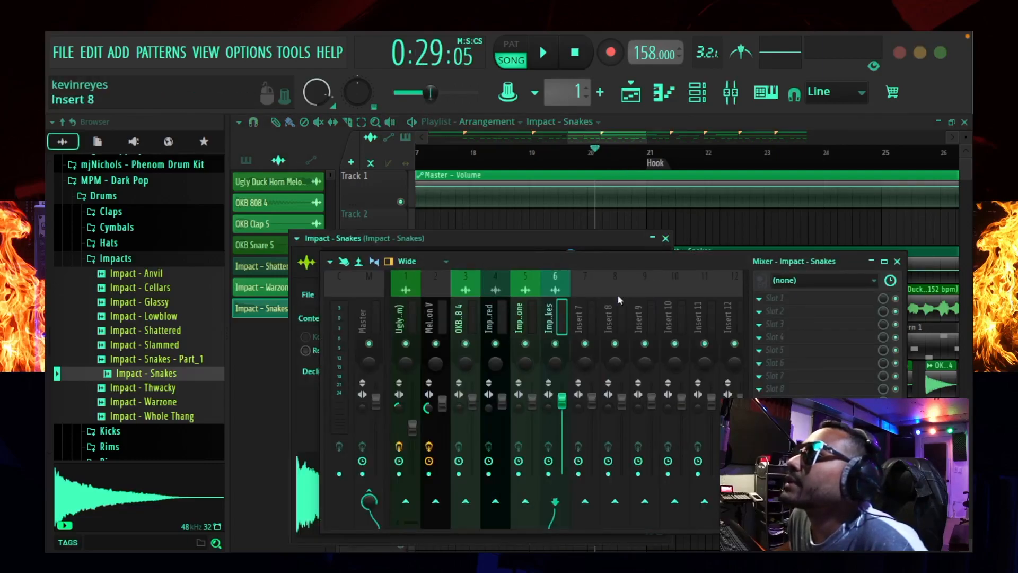
pyautogui.click(665, 238)
# - Play the song into the bar 21 Hook while lowering the Impact - Snakes clip's gain to -9.4 dB
pyautogui.press('space')
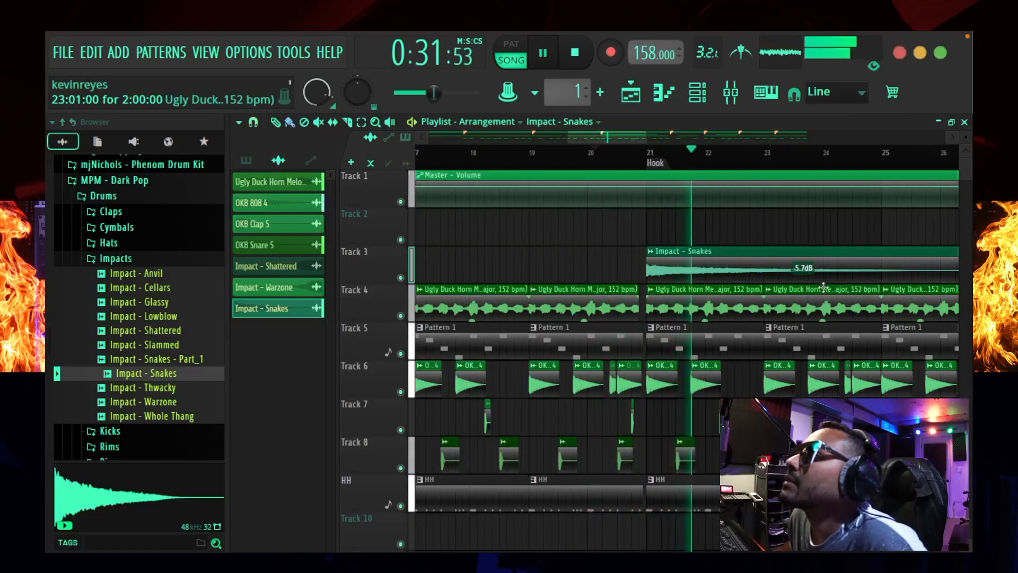
pyautogui.moveTo(806, 280); pyautogui.dragTo(801, 283)
pyautogui.scroll(-3, 715, 154)
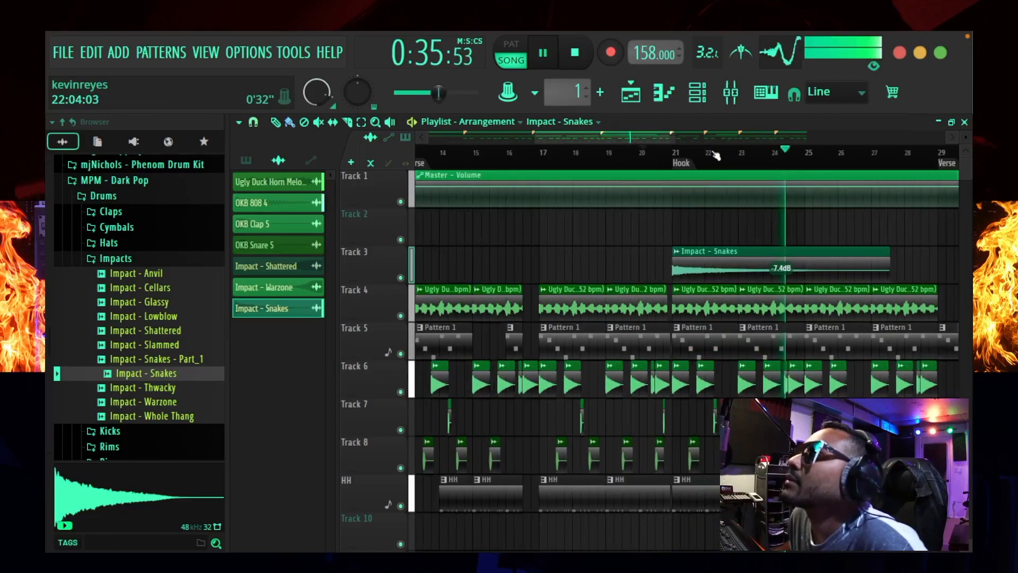
pyautogui.scroll(-3, 716, 155)
pyautogui.click(657, 153)
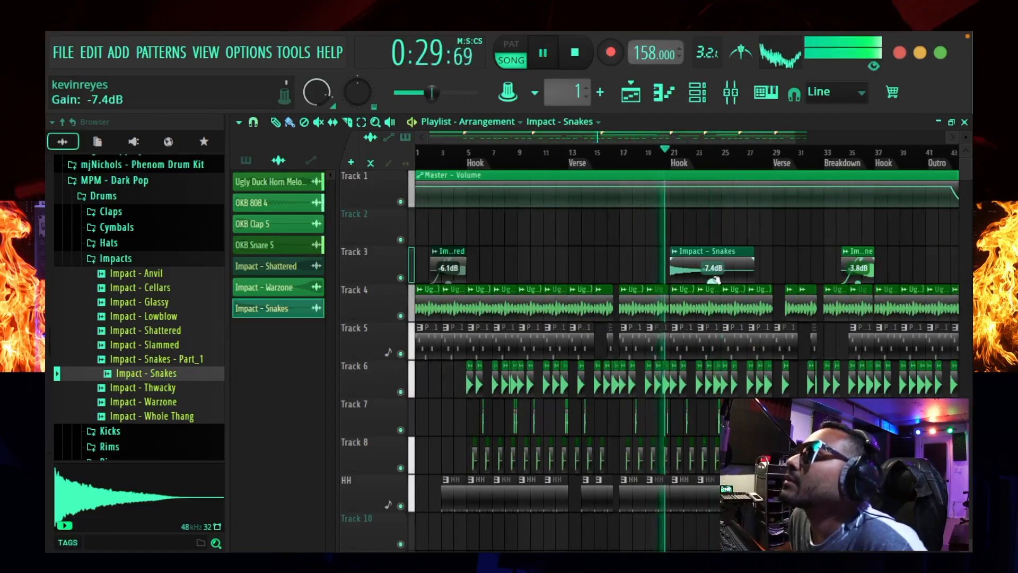
pyautogui.moveTo(712, 281); pyautogui.dragTo(712, 283)
pyautogui.press('space')
pyautogui.press('space')
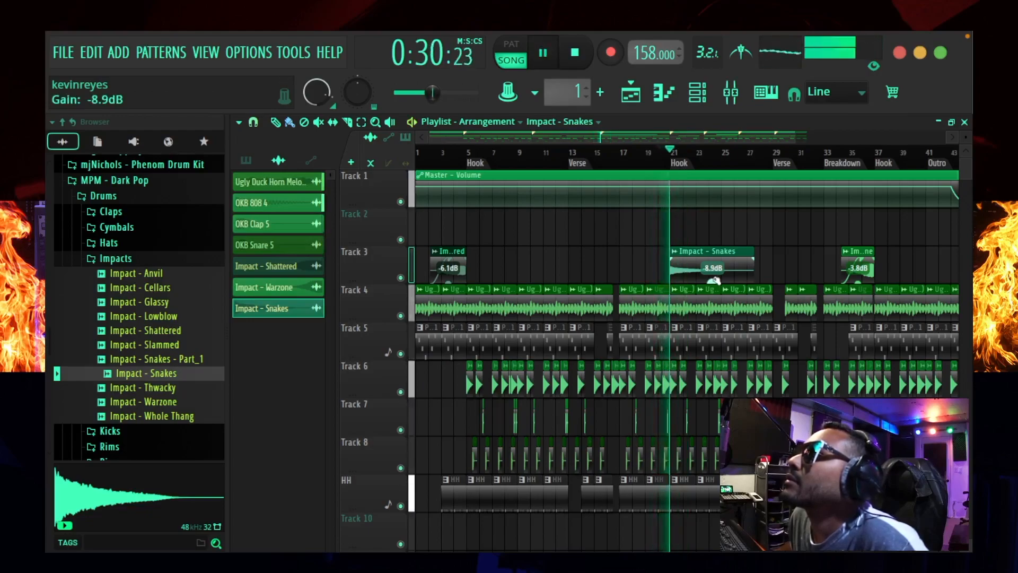
pyautogui.moveTo(715, 281); pyautogui.dragTo(713, 282)
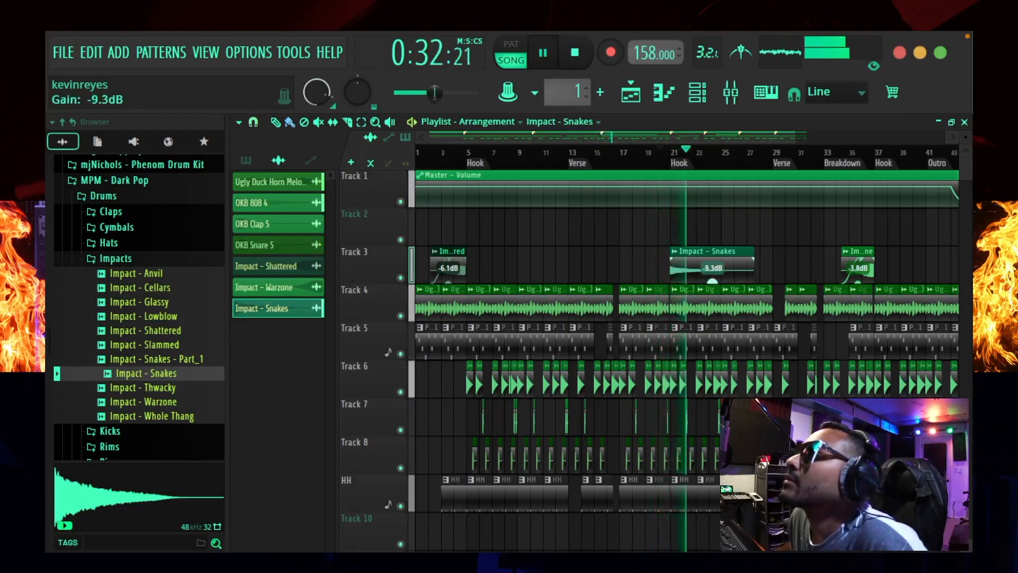
pyautogui.scroll(-2, 693, 165)
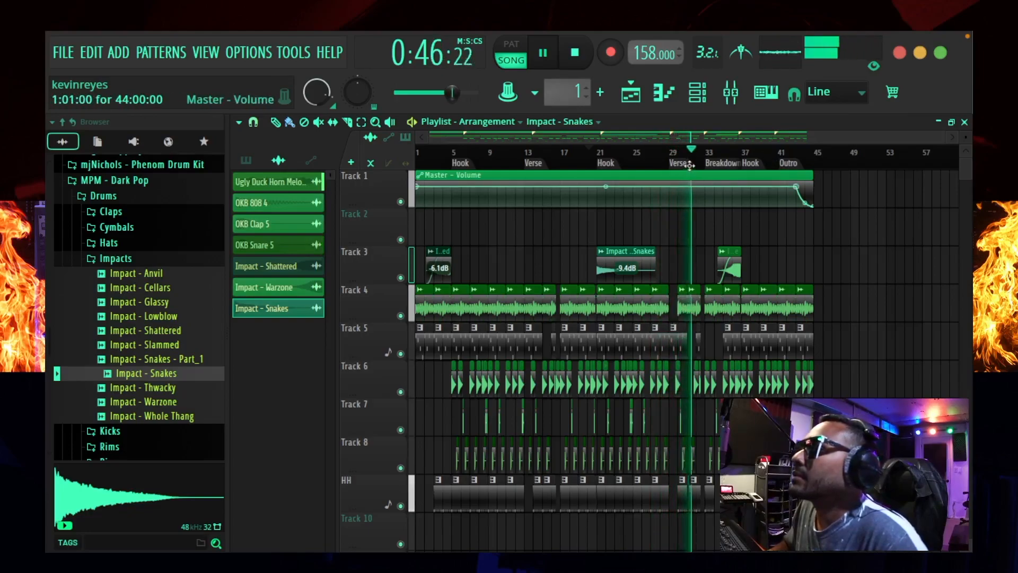
pyautogui.press('space')
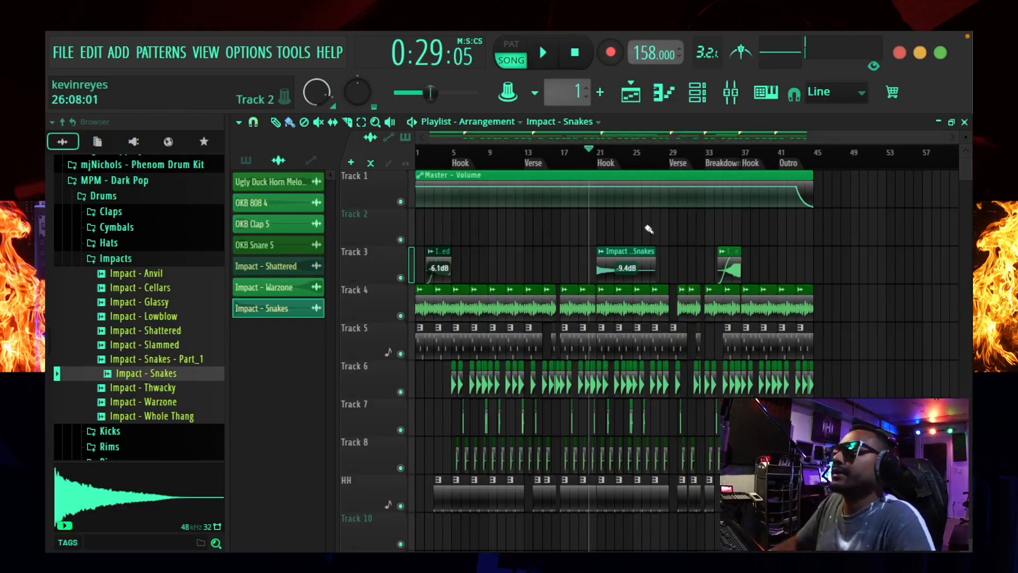
# - Collapse the Impacts folder and browse the vocal samples in the JLu Vox folder of Okay Beatz Custom Kit
pyautogui.click(130, 259)
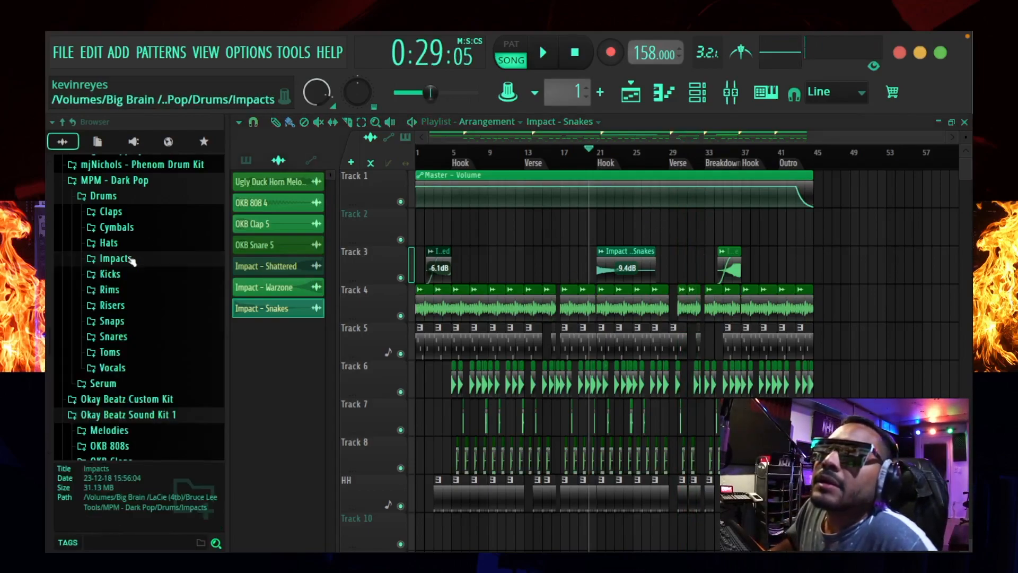
pyautogui.scroll(-5, 114, 273)
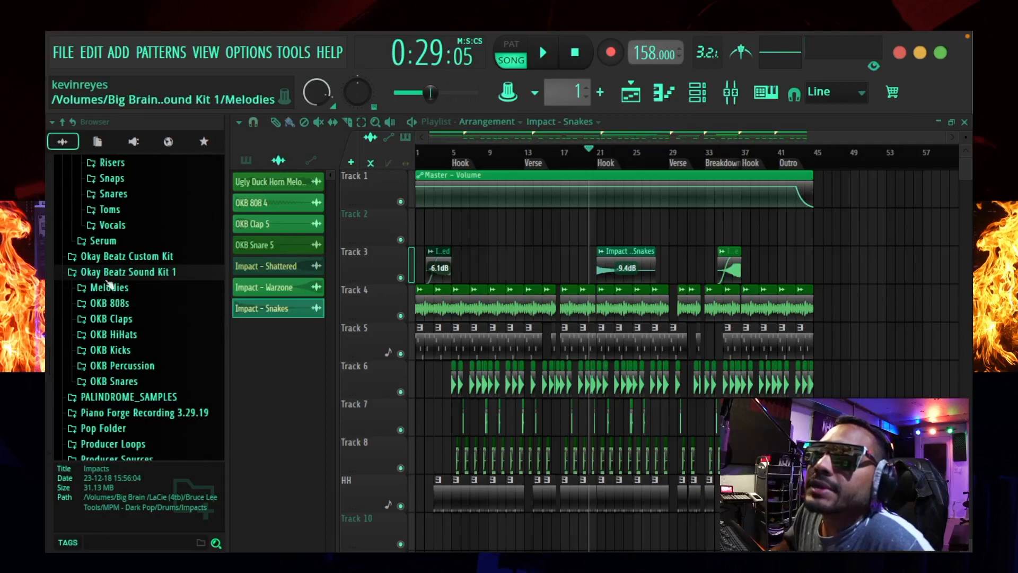
pyautogui.click(114, 257)
pyautogui.click(116, 273)
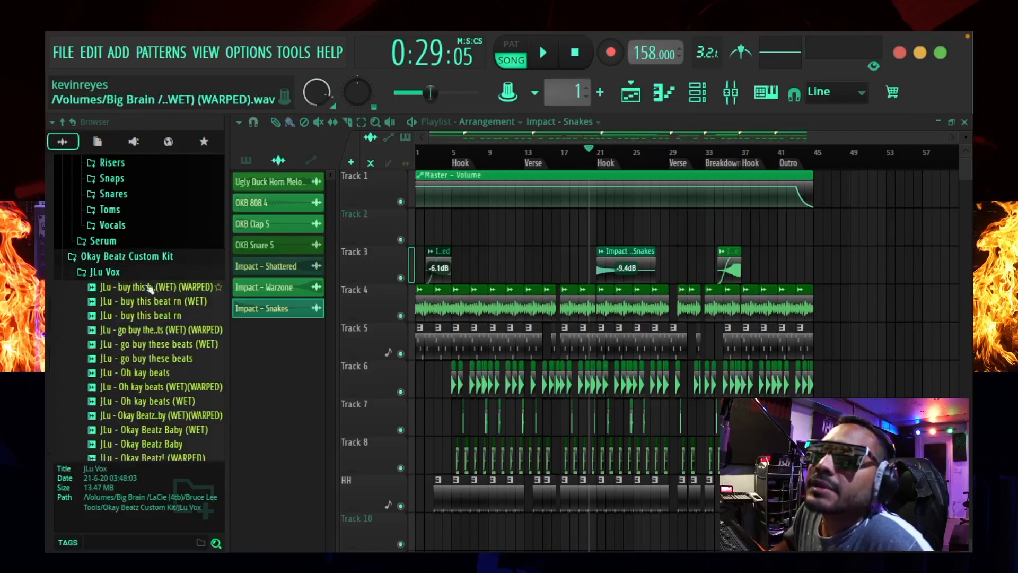
pyautogui.scroll(-8, 143, 287)
pyautogui.scroll(5, 190, 397)
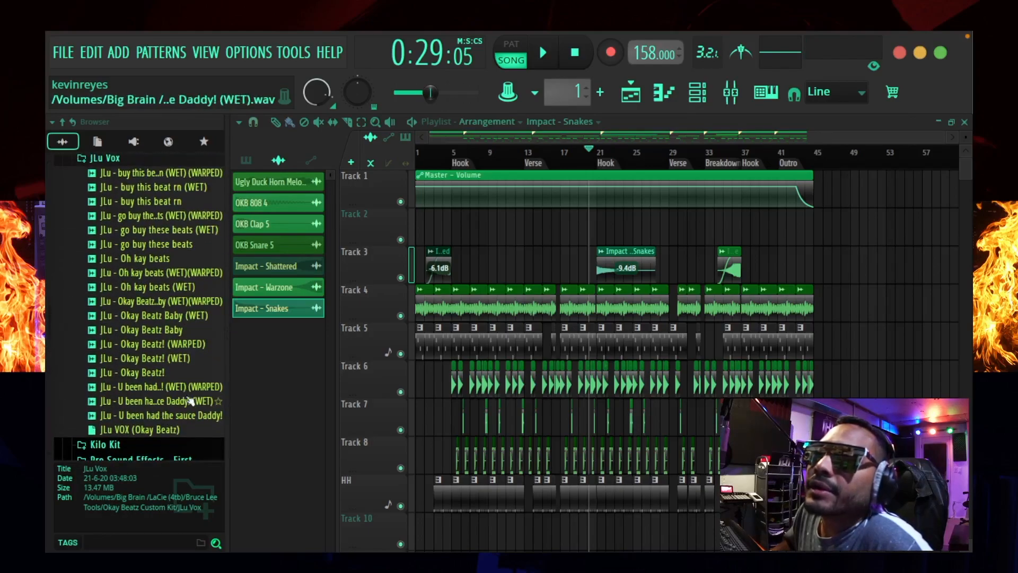
# - Place the JLu - U been had the sauce Daddy! (WET) vocal on Track 2 at bar 39 and route it to mixer track 7
pyautogui.click(161, 405)
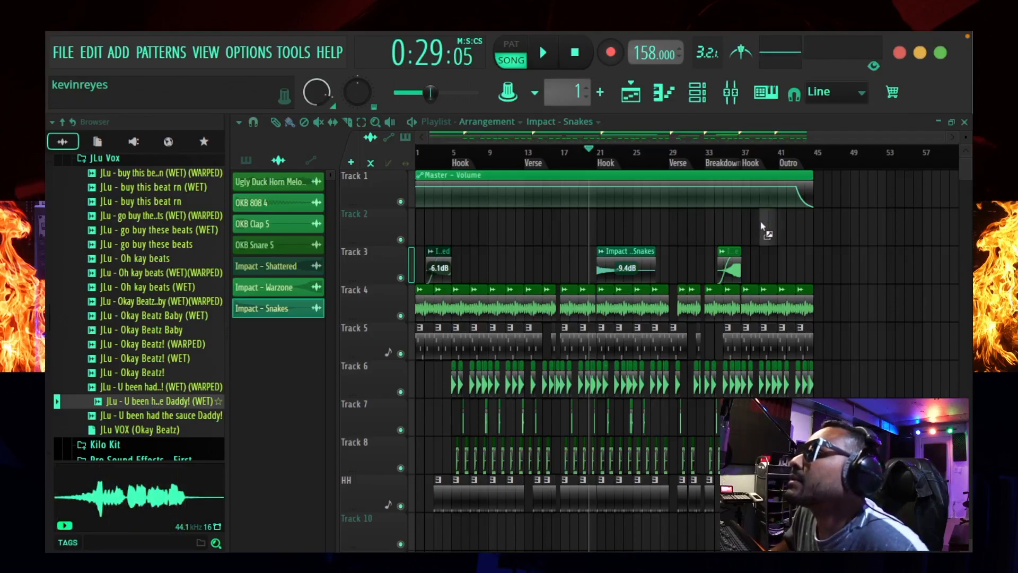
pyautogui.moveTo(763, 227); pyautogui.dragTo(764, 227)
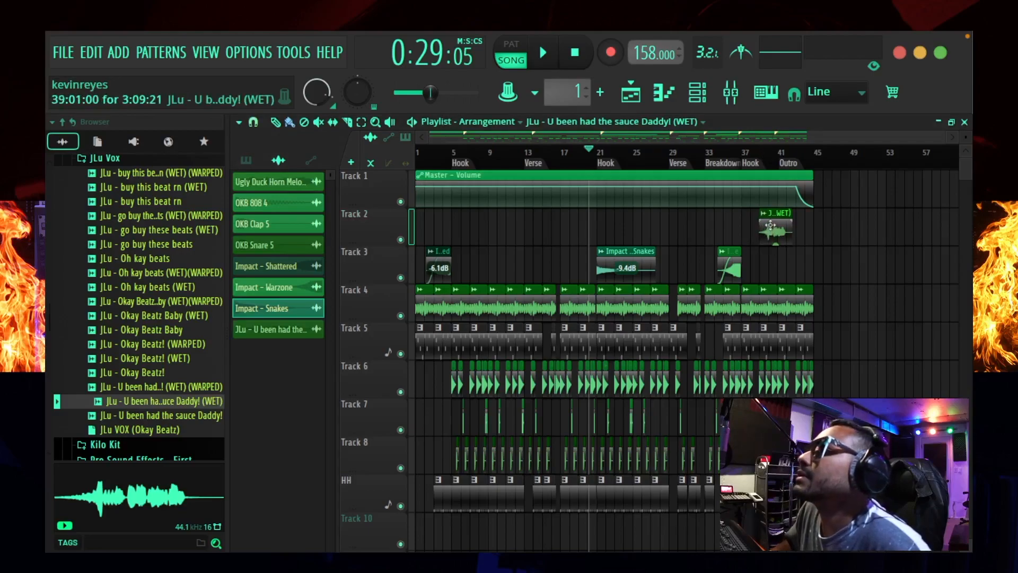
pyautogui.doubleClick(770, 227)
pyautogui.click(669, 291)
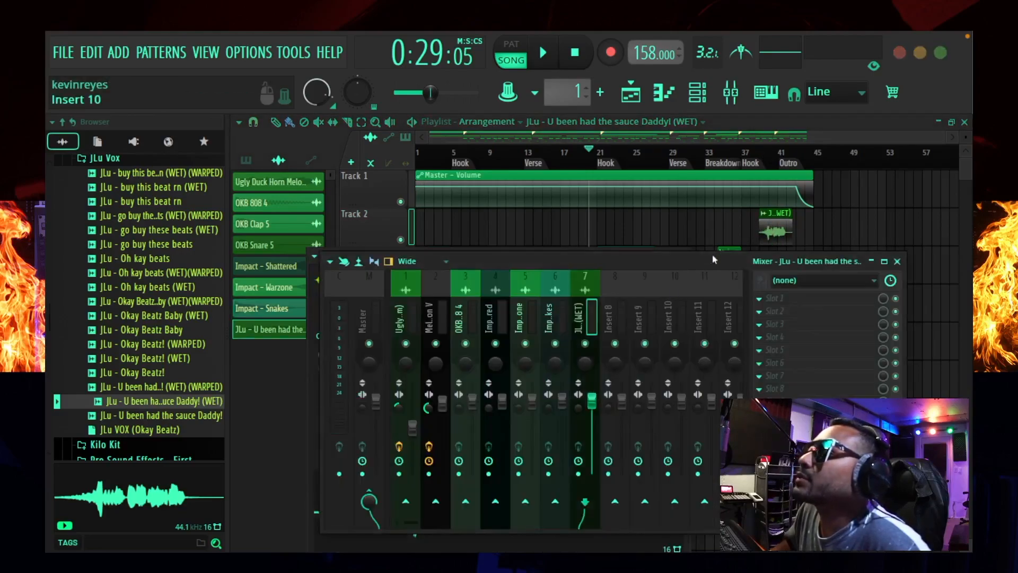
# - Show all channels in the Channel rack and delete the Sampler channel
pyautogui.click(698, 94)
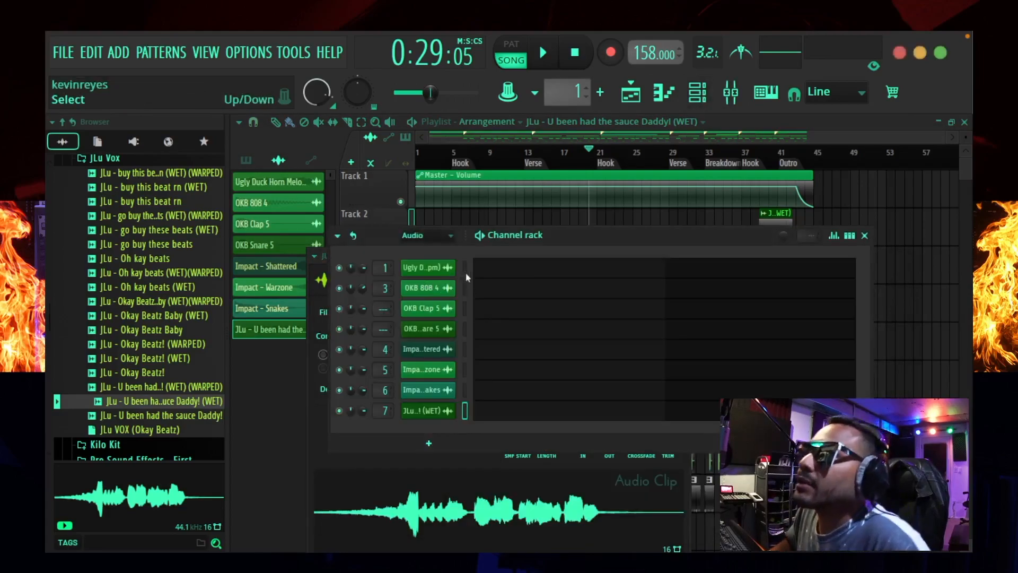
pyautogui.click(425, 235)
pyautogui.click(416, 253)
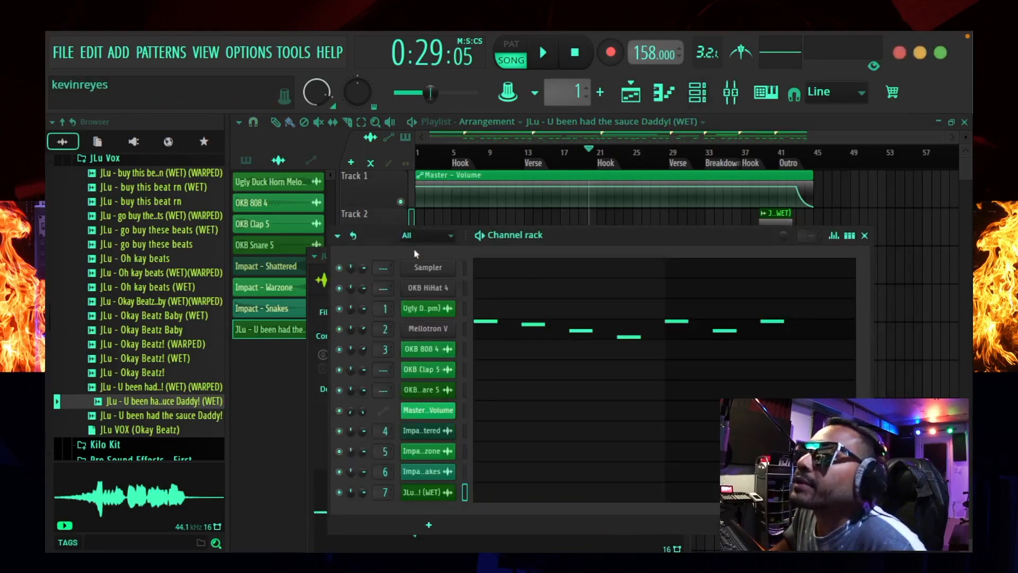
pyautogui.click(465, 289)
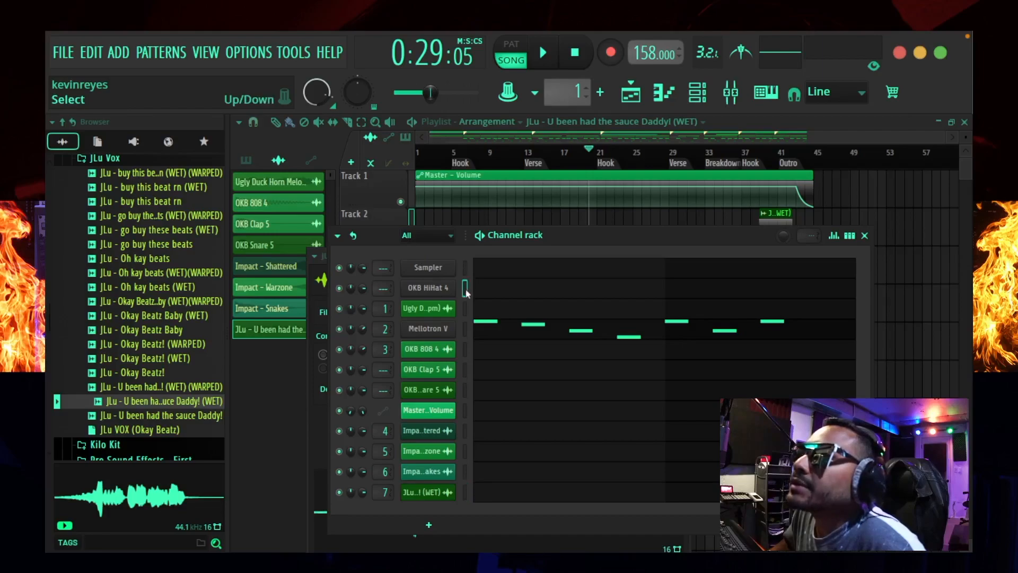
pyautogui.rightClick(440, 269)
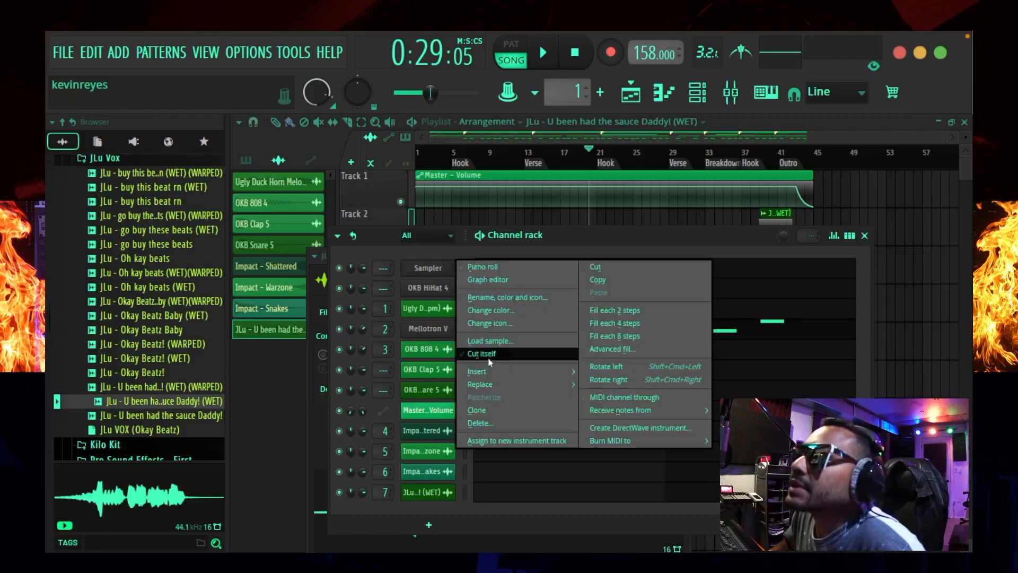
pyautogui.click(479, 423)
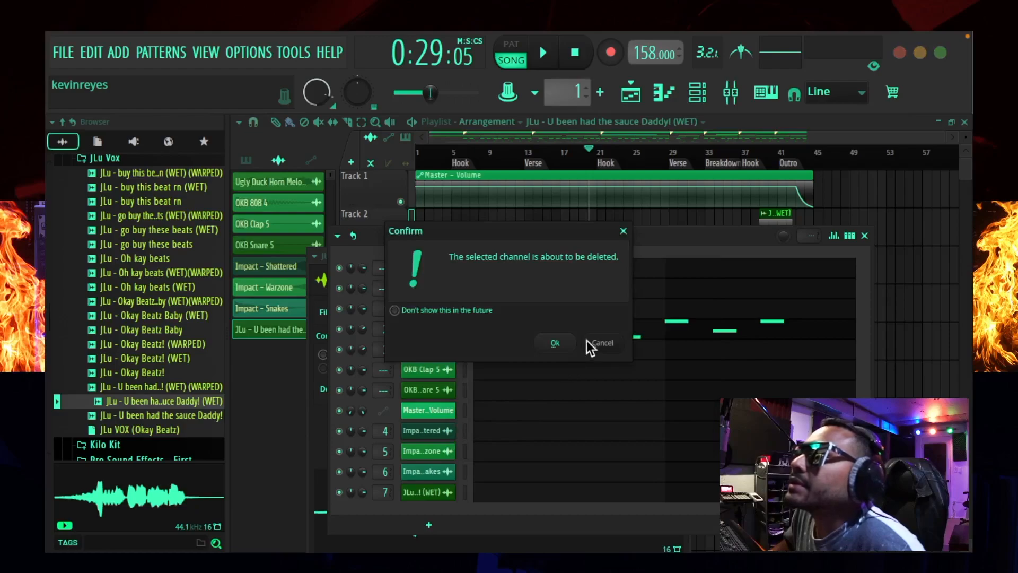
pyautogui.click(556, 343)
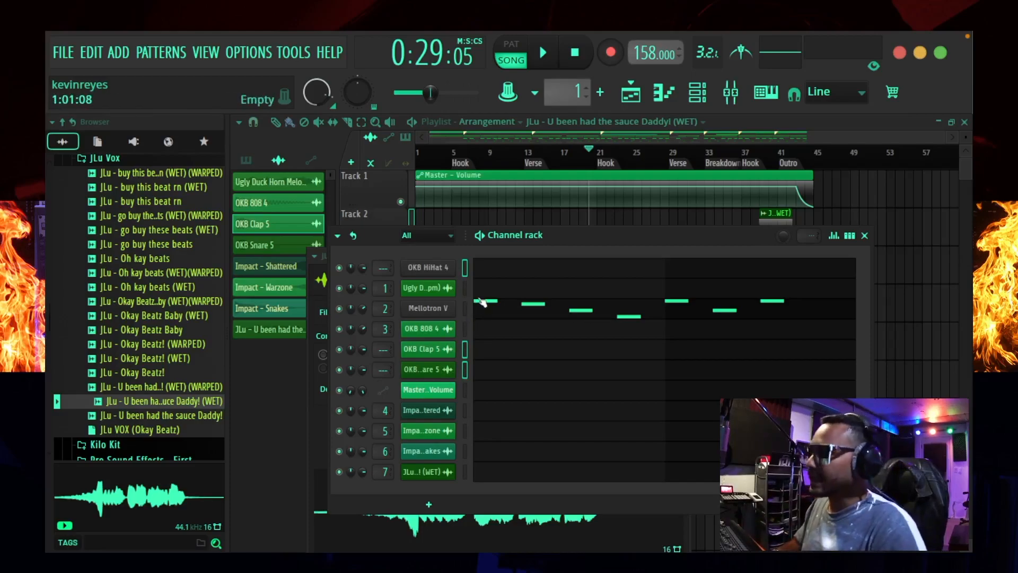
# - Route the OKB HiHat 4, OKB Clap 5 and OKB Snare 5 channels to mixer tracks 8, 9 and 10 and return to the Playlist
pyautogui.hotkey('ctrl', 'l')
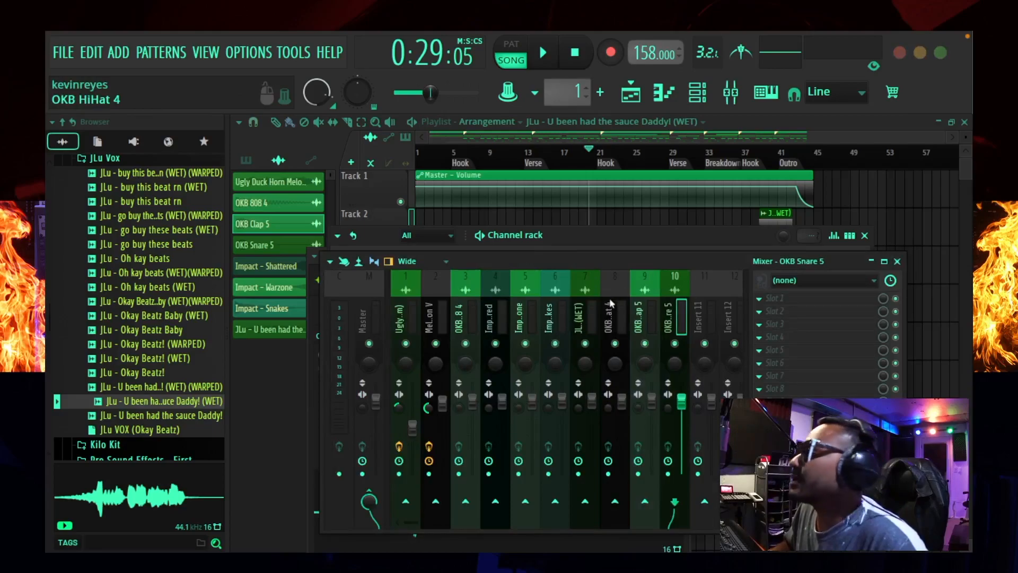
pyautogui.press('F9')
pyautogui.click(575, 54)
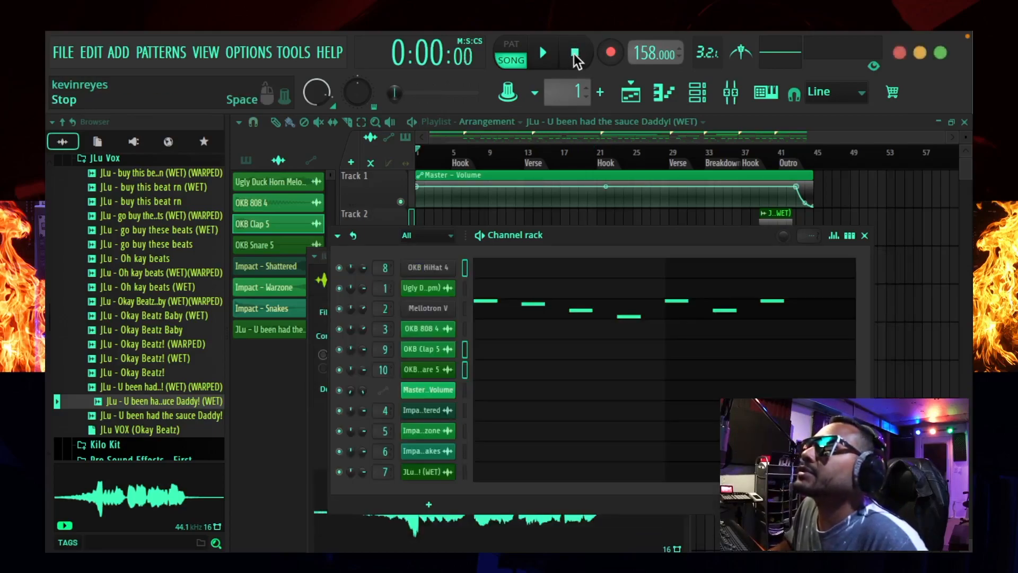
pyautogui.click(865, 236)
pyautogui.click(683, 256)
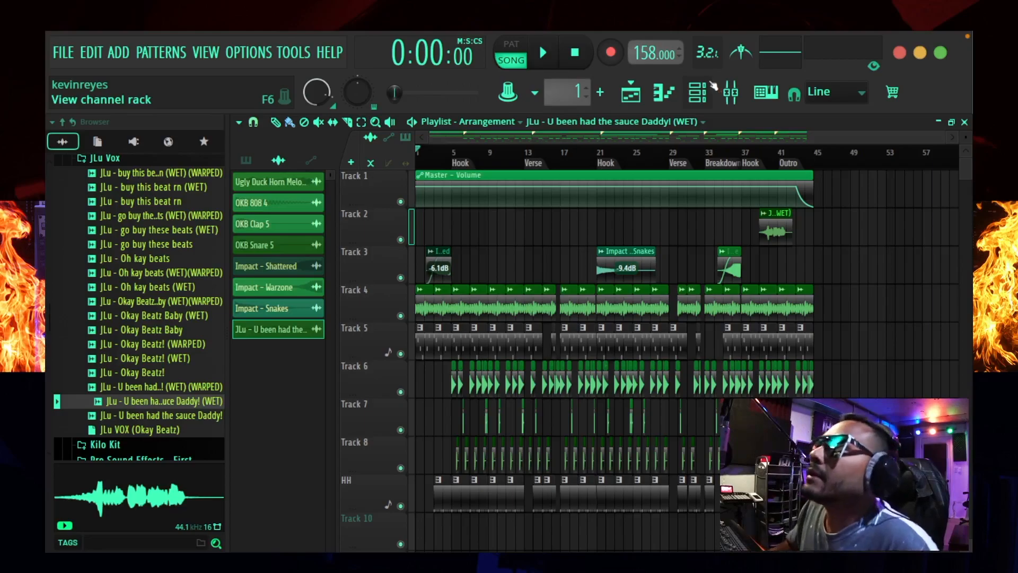
# - Try adjusting the stereo separation of the Impact - Shattered mixer track and reset it to its default
pyautogui.click(730, 93)
pyautogui.moveTo(587, 259); pyautogui.dragTo(551, 247)
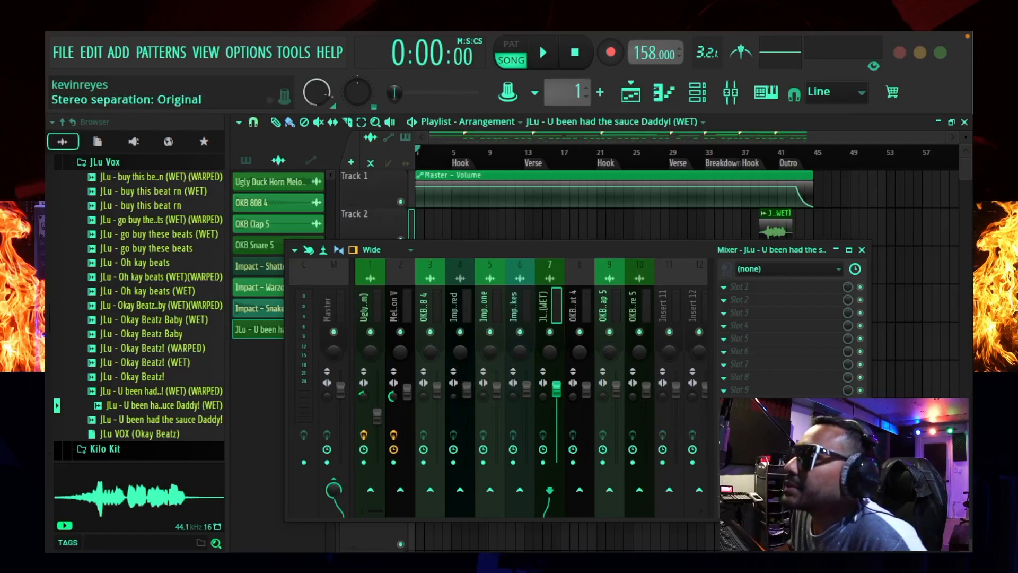
pyautogui.moveTo(455, 395); pyautogui.dragTo(456, 389)
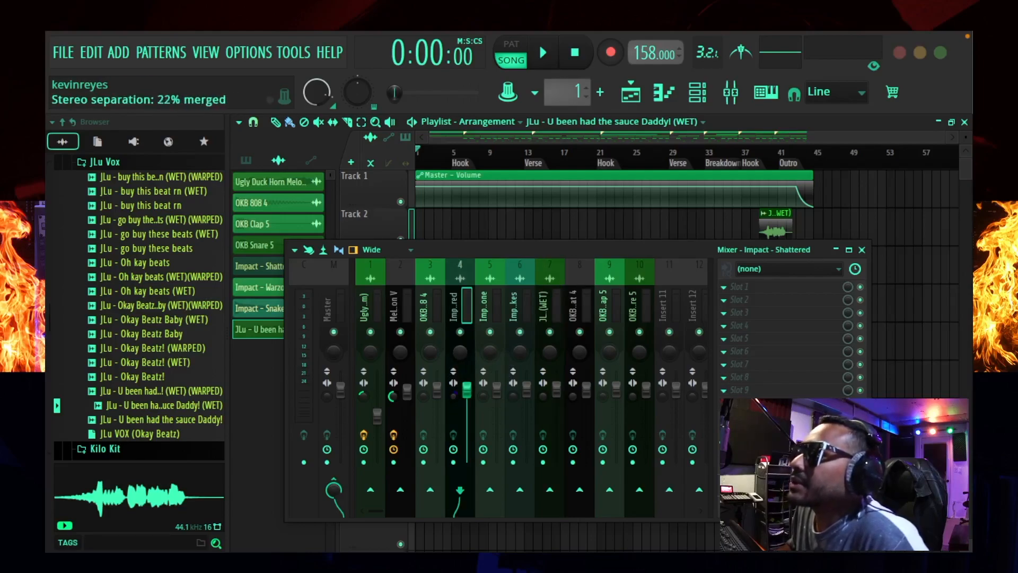
pyautogui.rightClick(454, 394)
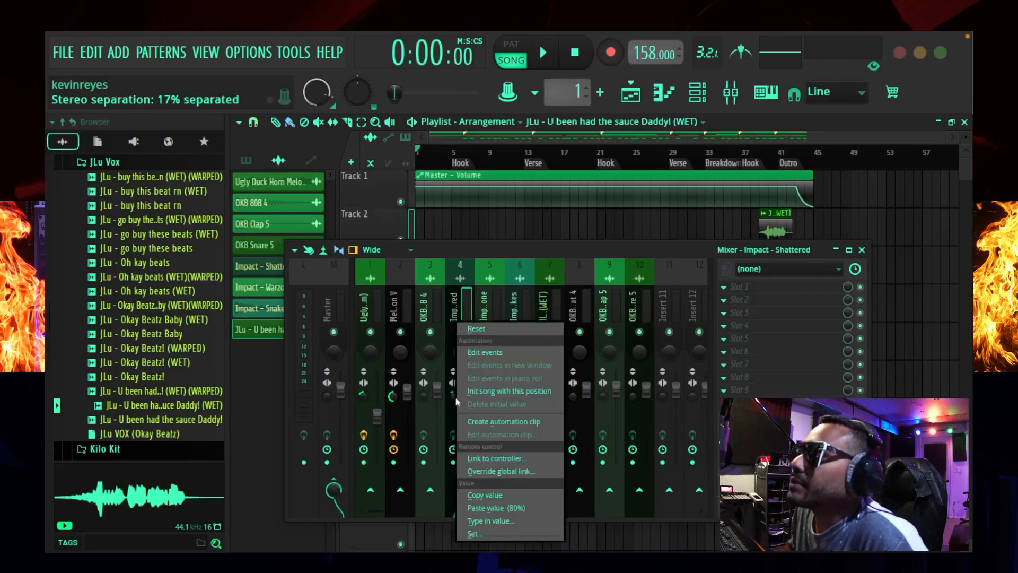
pyautogui.click(500, 329)
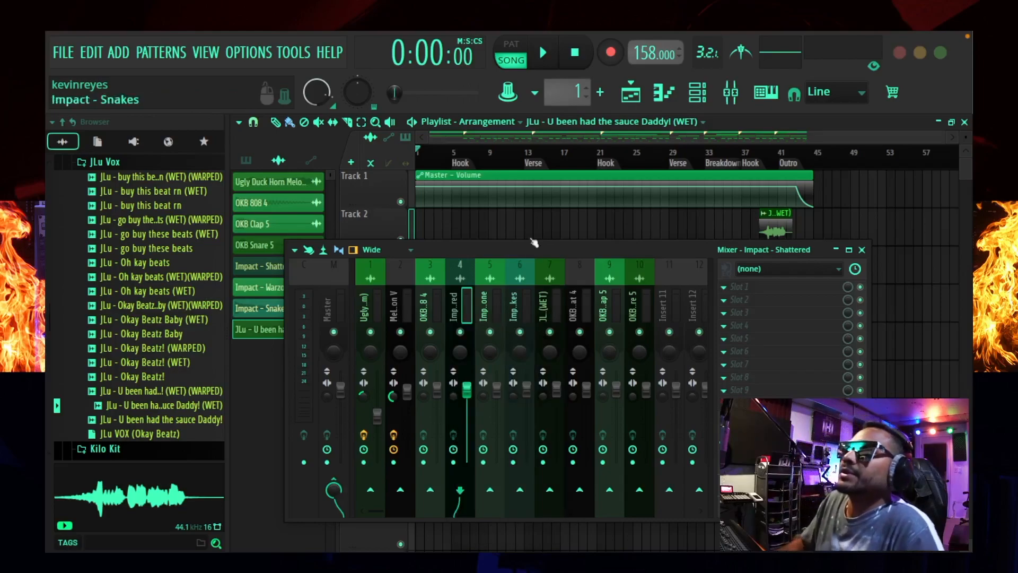
pyautogui.press('F9')
# - Play the arrangement and lower the volume of the Impact - Shattered mixer track
pyautogui.click(544, 55)
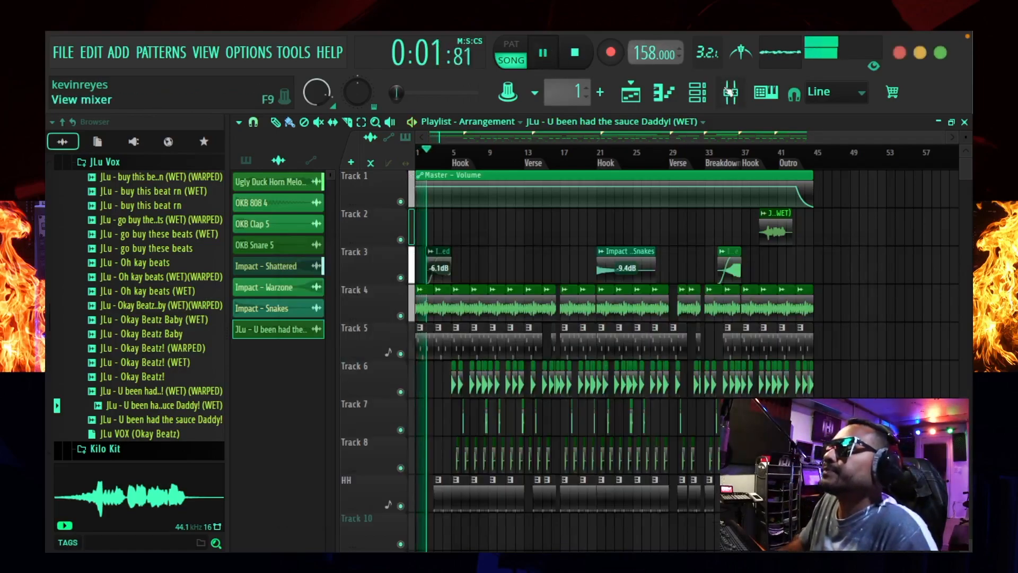
pyautogui.click(731, 92)
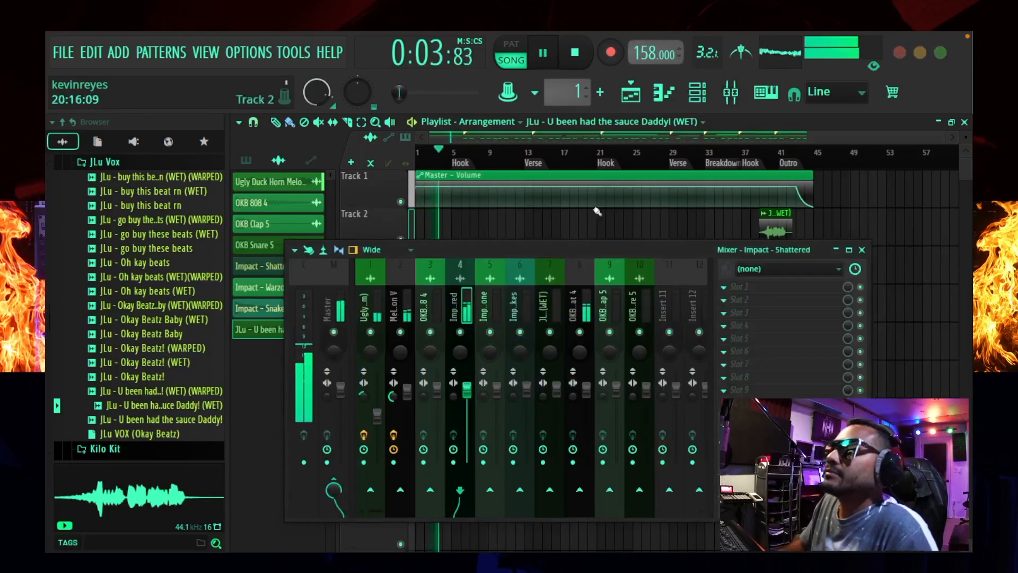
pyautogui.moveTo(466, 389); pyautogui.dragTo(467, 400)
# - Move the OKB 808 4 track to the first insert position in the mixer
pyautogui.click(429, 311)
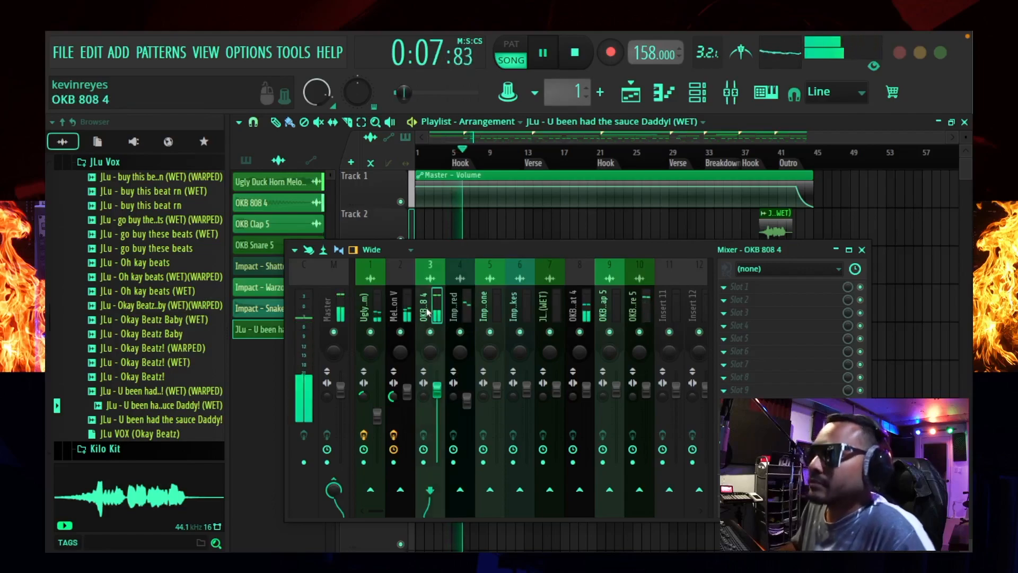
pyautogui.hotkey('alt', 'Left')
pyautogui.hotkey('alt', 'Left')
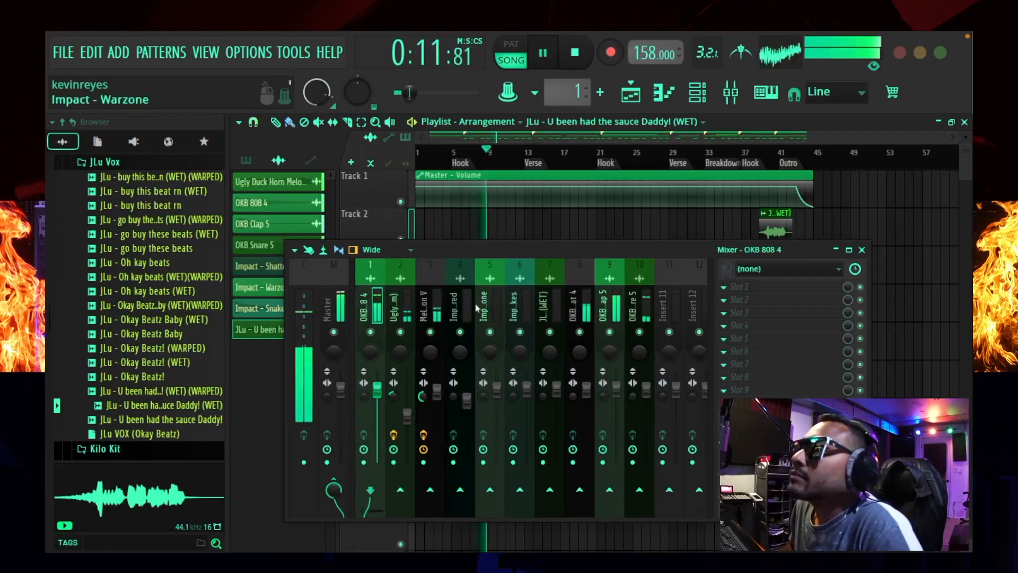
# - Move the OKB Snare 5 track to mixer position 2, right after the 808
pyautogui.click(635, 308)
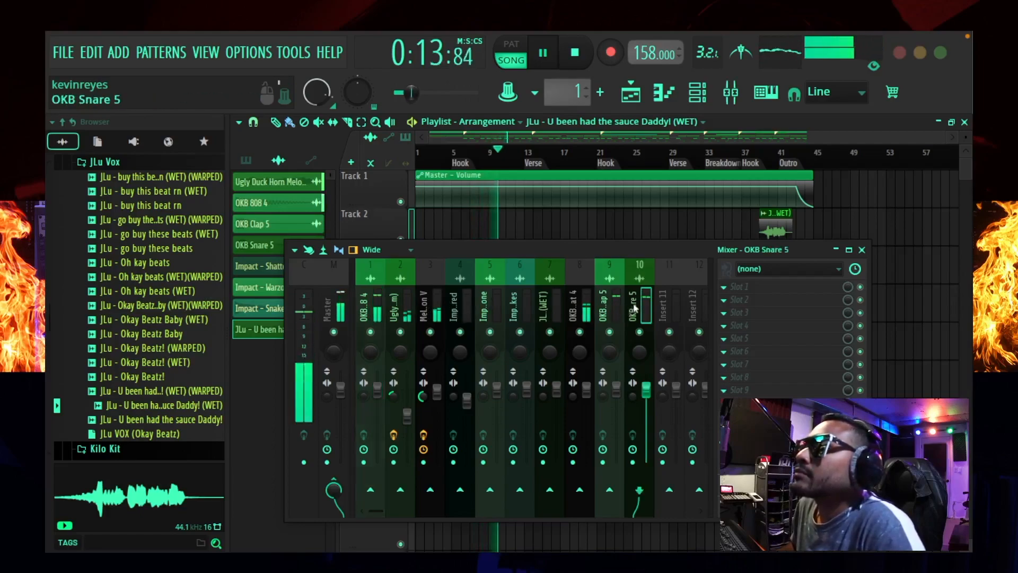
pyautogui.hotkey('alt', 'Left')
pyautogui.hotkey('alt', 'Left')
pyautogui.hotkey('alt', 'Left')
pyautogui.hotkey('alt', 'Left')
pyautogui.hotkey('alt', 'Left')
pyautogui.hotkey('alt', 'Left')
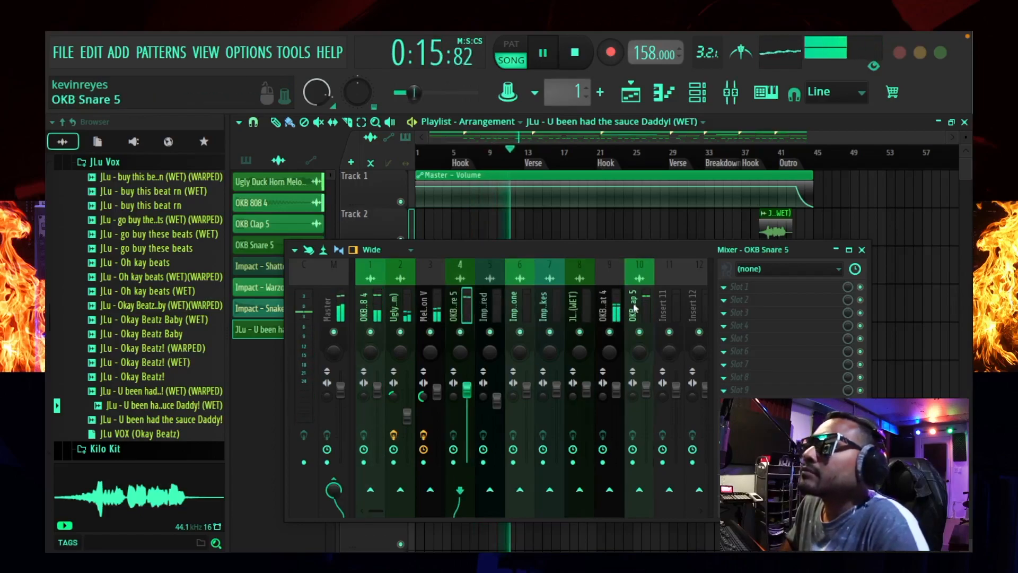
pyautogui.hotkey('alt', 'Left')
pyautogui.hotkey('alt', 'Left')
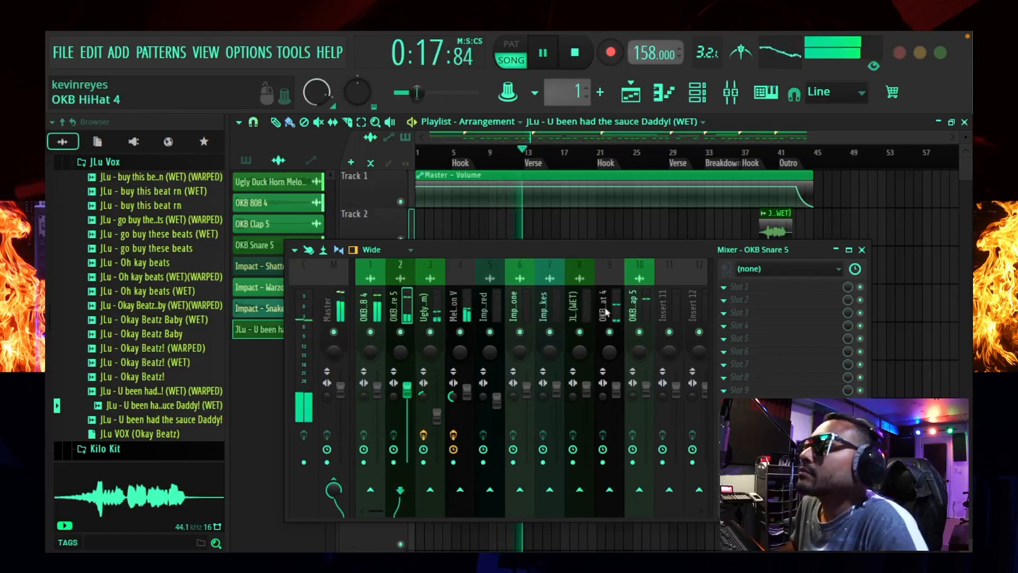
# - Move the OKB Clap 5 track to mixer position 3, right after the snare
pyautogui.click(639, 309)
pyautogui.hotkey('alt', 'Left')
pyautogui.hotkey('alt', 'Left')
pyautogui.hotkey('alt', 'Left')
pyautogui.hotkey('alt', 'Left')
pyautogui.hotkey('alt', 'Left')
pyautogui.hotkey('alt', 'Left')
pyautogui.hotkey('alt', 'Left')
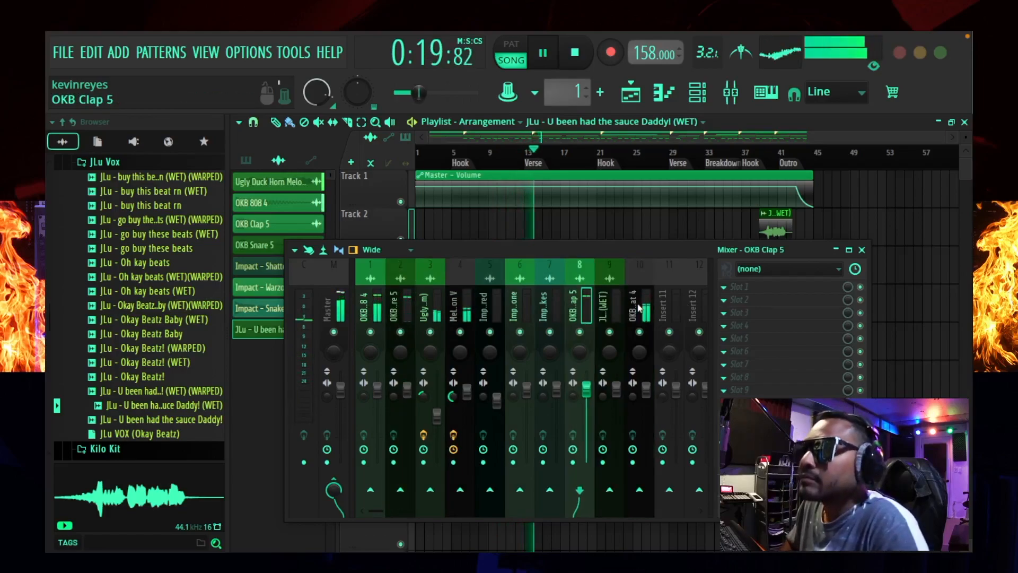
# - Move the OKB HiHat 4 track to mixer position 4, right after the clap
pyautogui.click(639, 308)
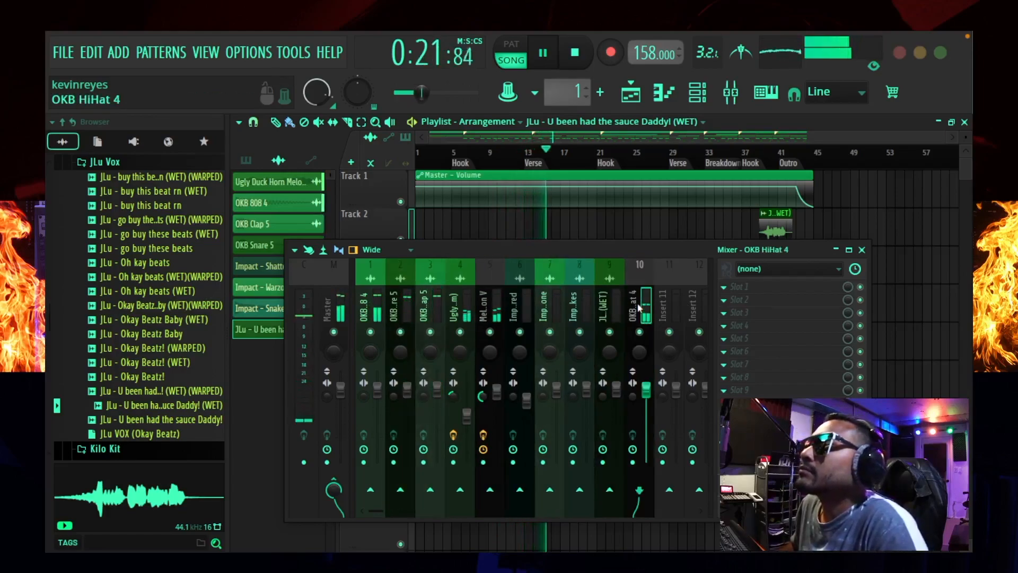
pyautogui.hotkey('alt', 'Left')
pyautogui.hotkey('alt', 'Left')
pyautogui.hotkey('alt', 'Left')
pyautogui.hotkey('alt', 'Left')
pyautogui.hotkey('alt', 'Left')
pyautogui.hotkey('alt', 'Left')
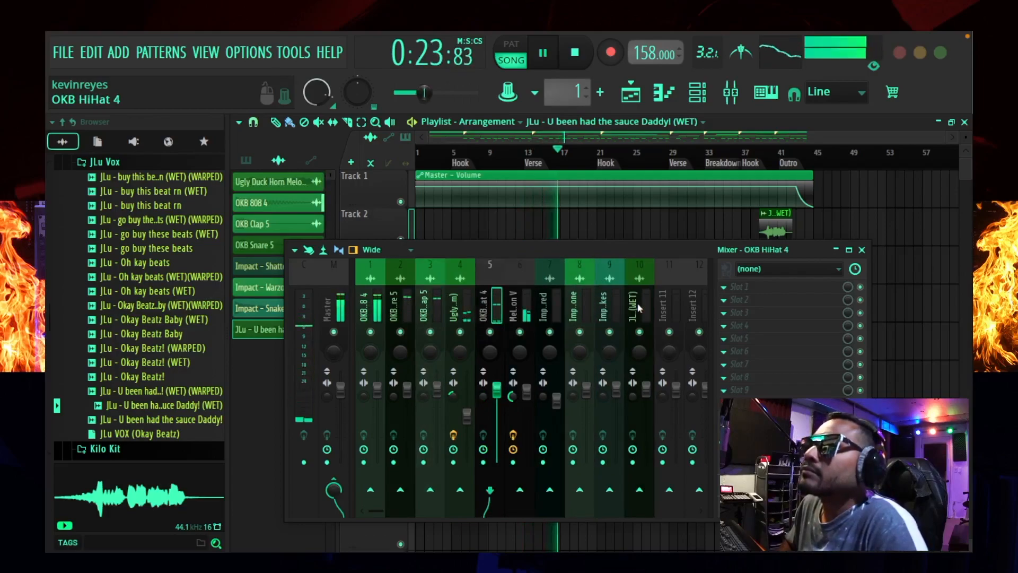
pyautogui.hotkey('alt', 'Left')
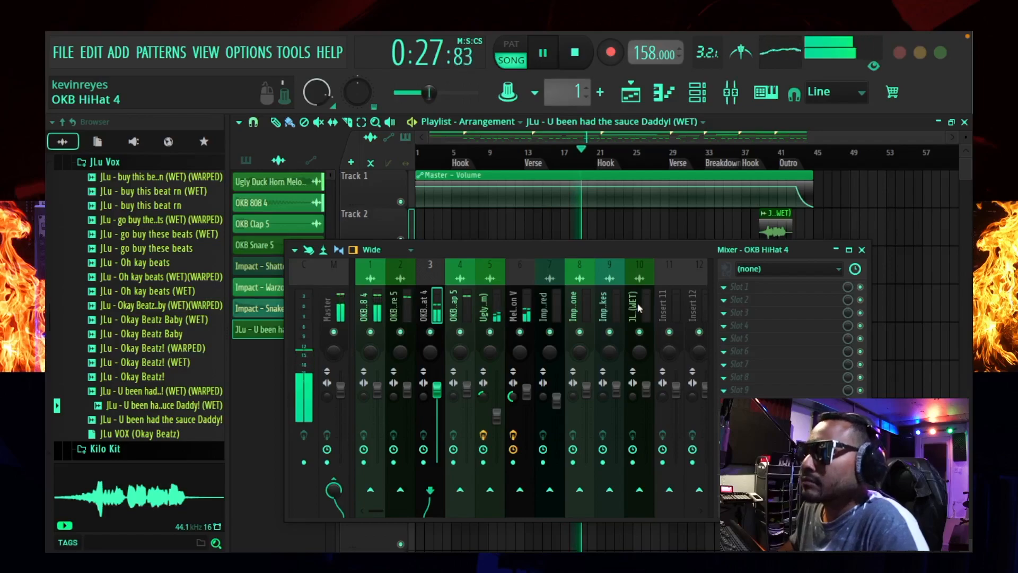
pyautogui.hotkey('alt', 'Right')
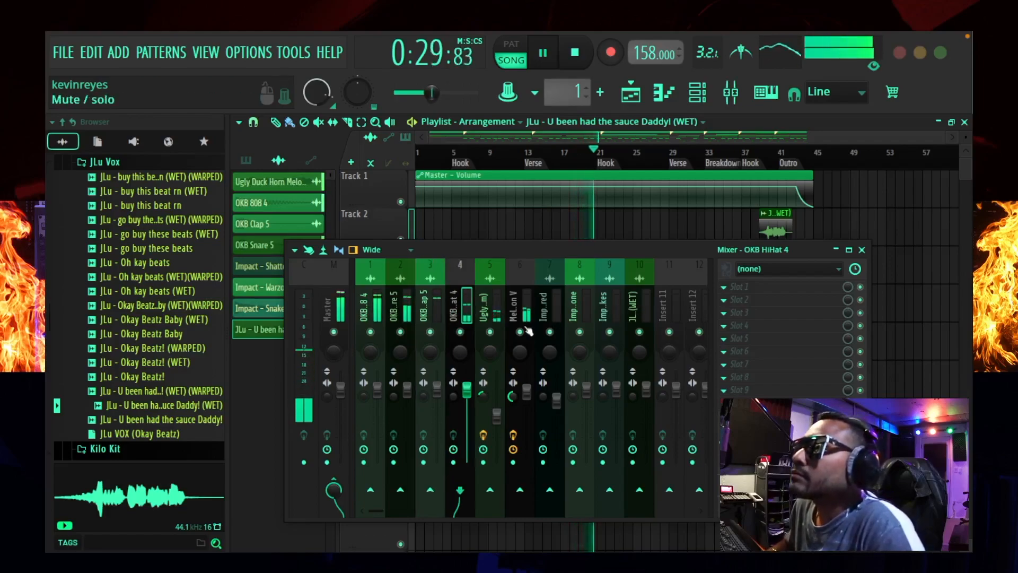
# - Move the Impact - Snakes track to mixer position 7, directly before the other impact tracks
pyautogui.click(614, 304)
pyautogui.hotkey('alt', 'Left')
pyautogui.hotkey('alt', 'Left')
pyautogui.hotkey('alt', 'Left')
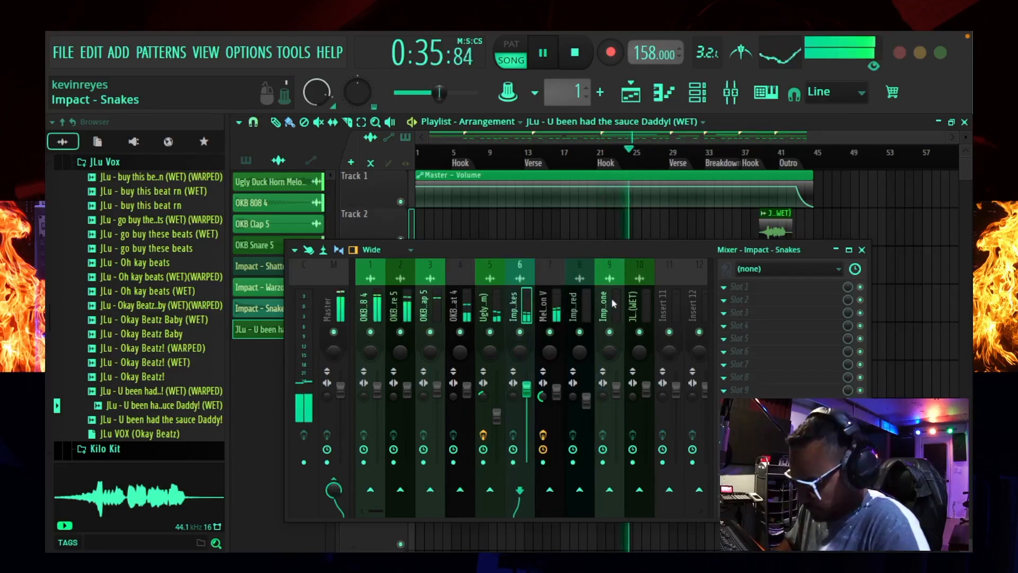
pyautogui.hotkey('alt', 'Left')
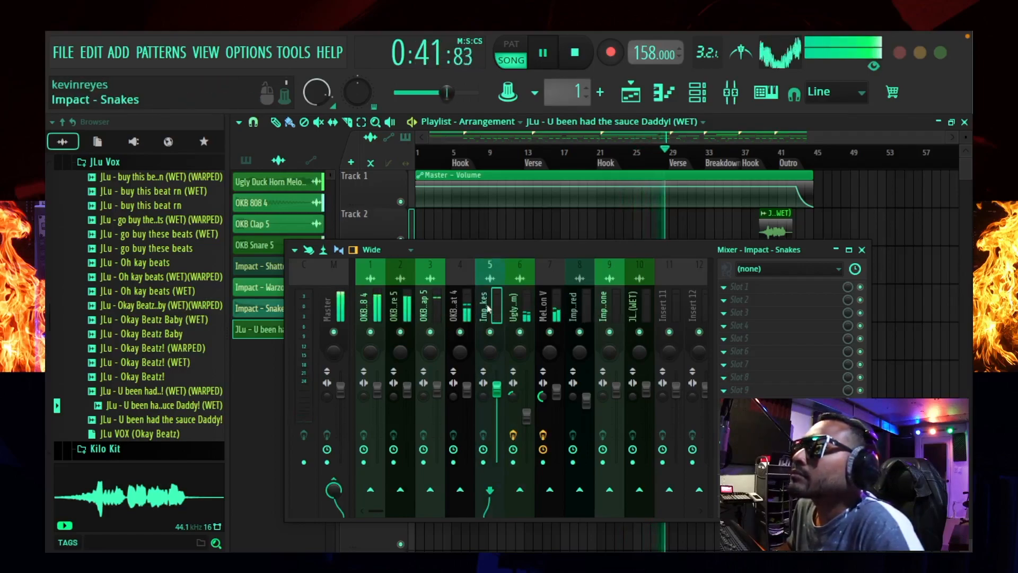
pyautogui.hotkey('alt', 'Right')
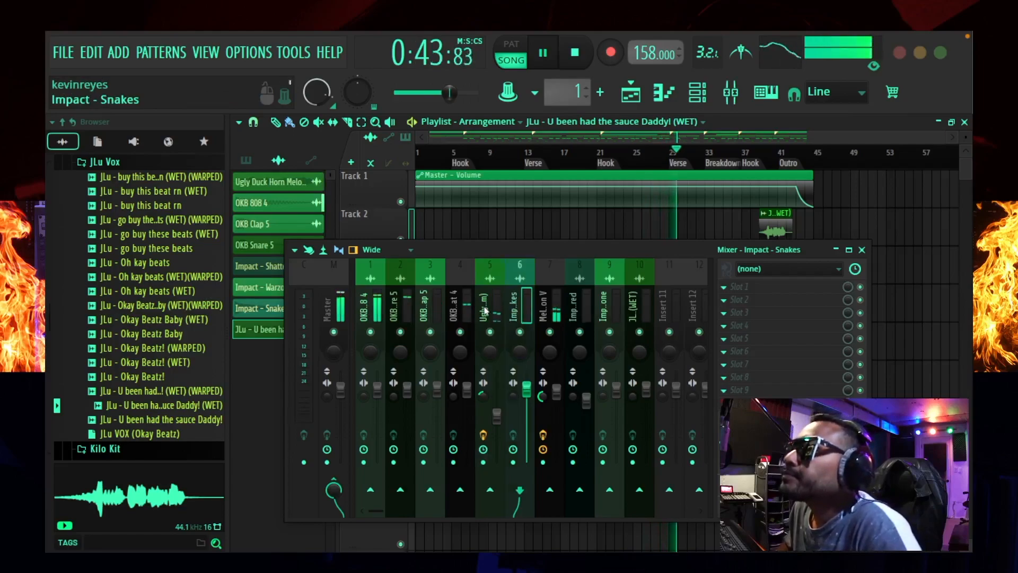
pyautogui.hotkey('alt', 'Right')
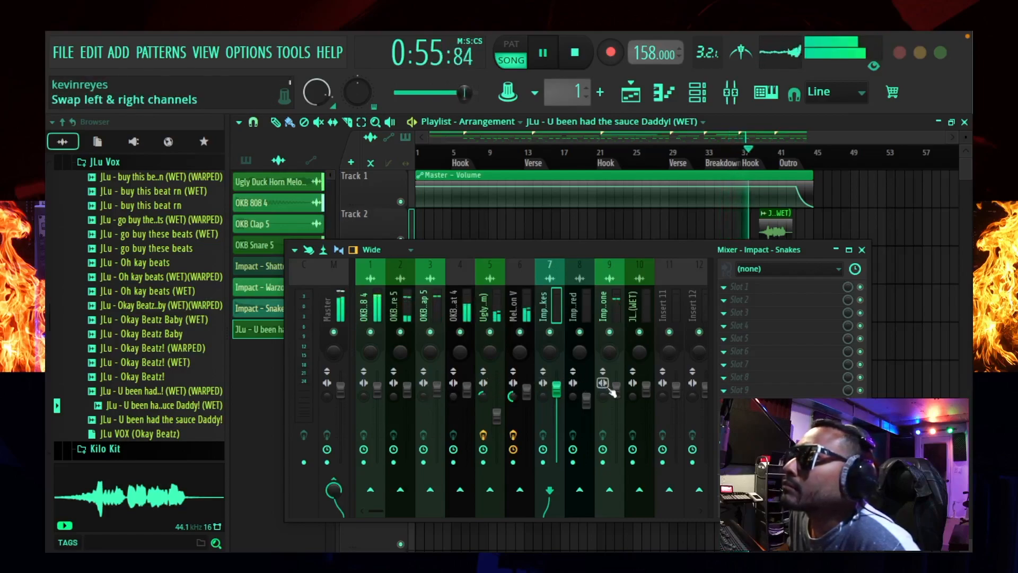
# - Lower the volumes of Impact - Warzone and the JLu vocal tag, and adjust the stereo separation of Impact - Shattered
pyautogui.moveTo(616, 391); pyautogui.dragTo(643, 398)
pyautogui.moveTo(849, 437); pyautogui.dragTo(849, 440)
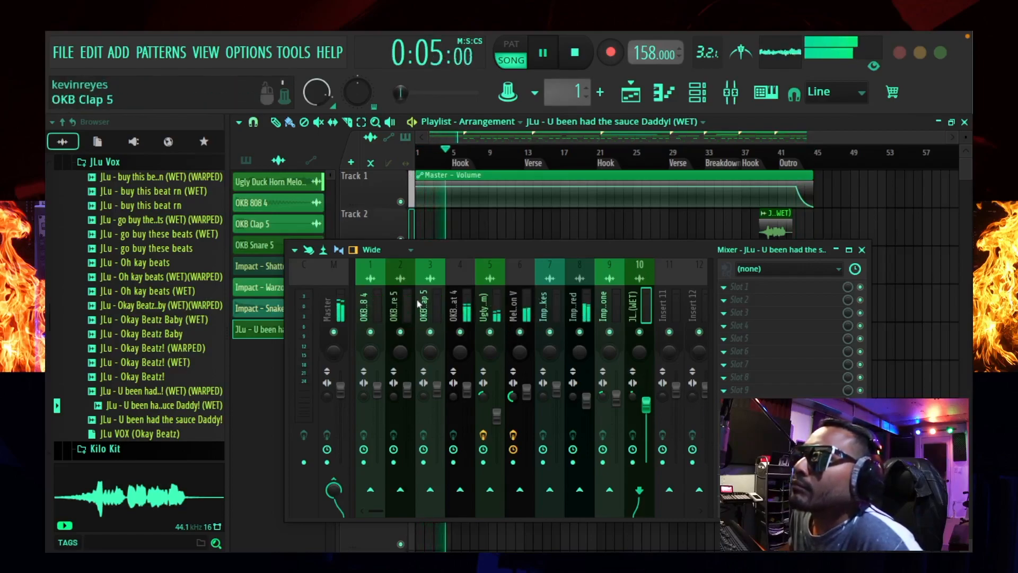
pyautogui.click(586, 305)
pyautogui.moveTo(572, 395); pyautogui.dragTo(571, 398)
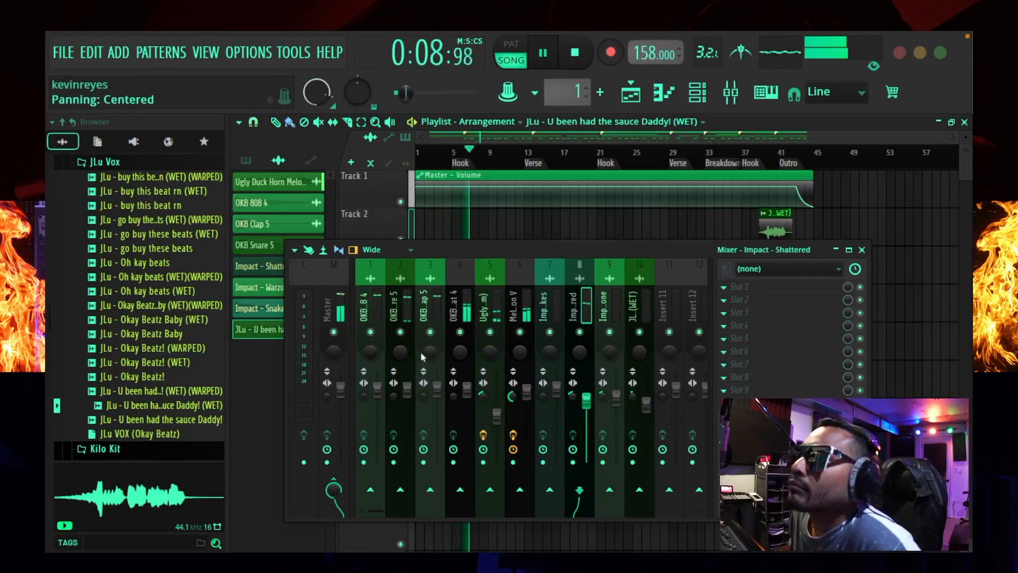
# - Adjust the stereo separation of OKB HiHat 4 and OKB Clap 5, and lower the clap's volume with a slight left pan
pyautogui.moveTo(453, 393); pyautogui.dragTo(452, 389)
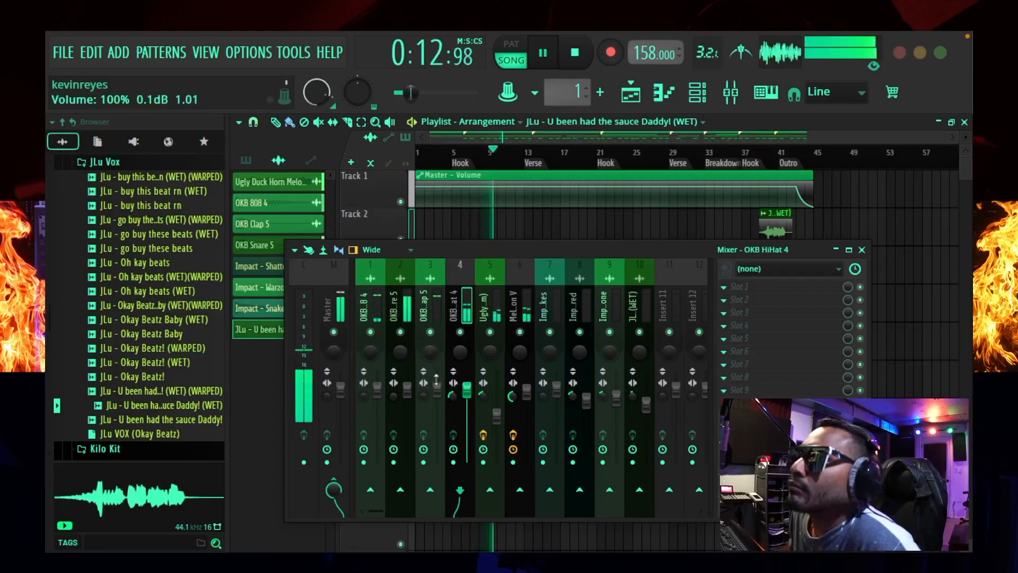
pyautogui.moveTo(423, 396); pyautogui.dragTo(424, 407)
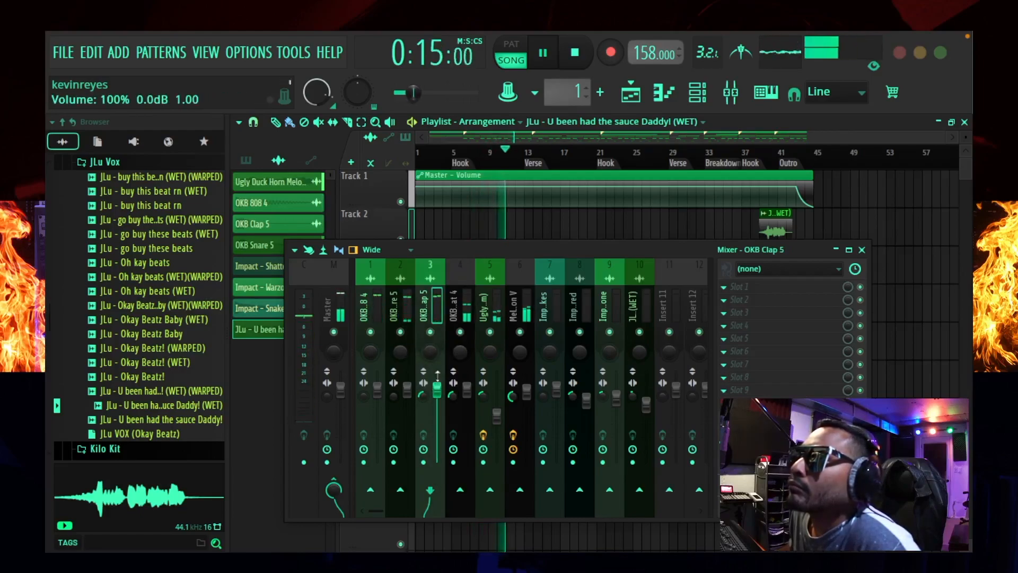
pyautogui.moveTo(440, 401); pyautogui.dragTo(439, 409)
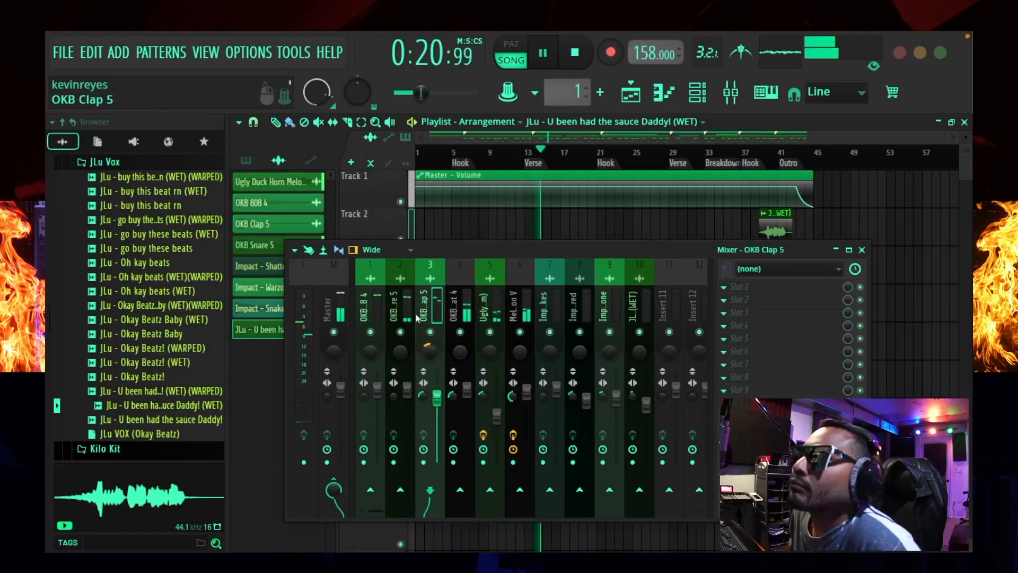
# - Load the TR5 Classic Clipper into slot 9 of the Master track
pyautogui.click(339, 313)
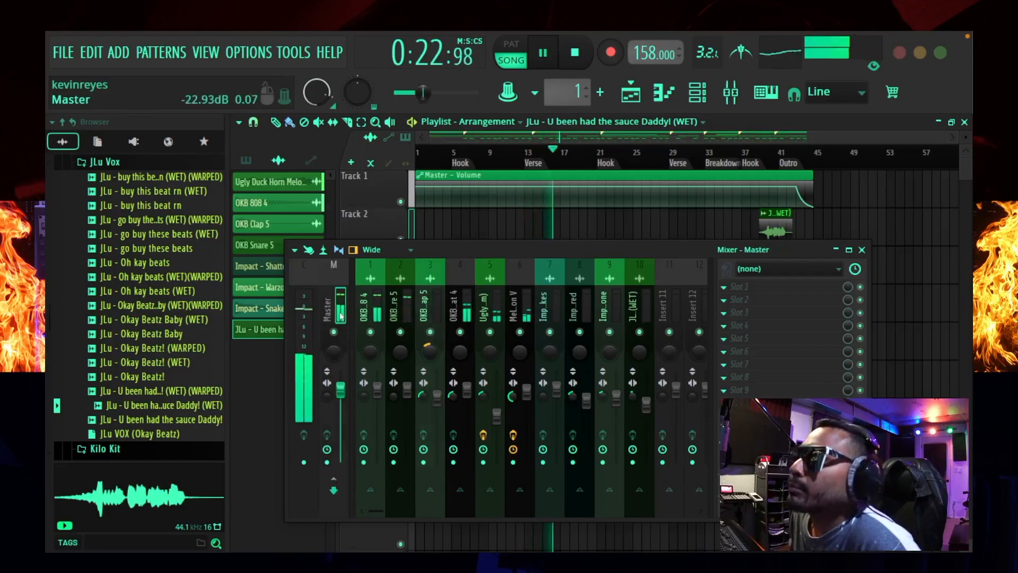
pyautogui.click(723, 403)
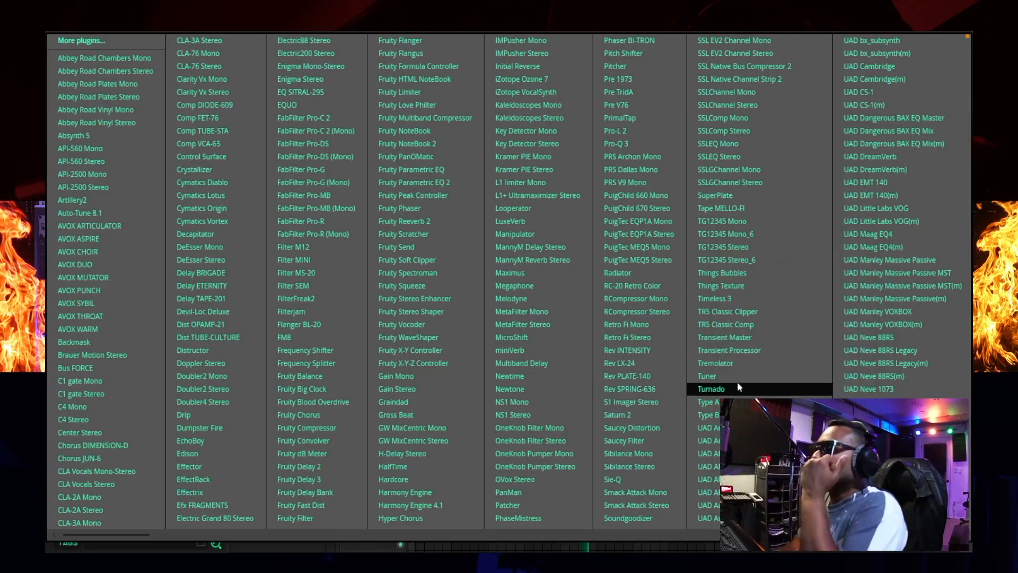
pyautogui.click(744, 313)
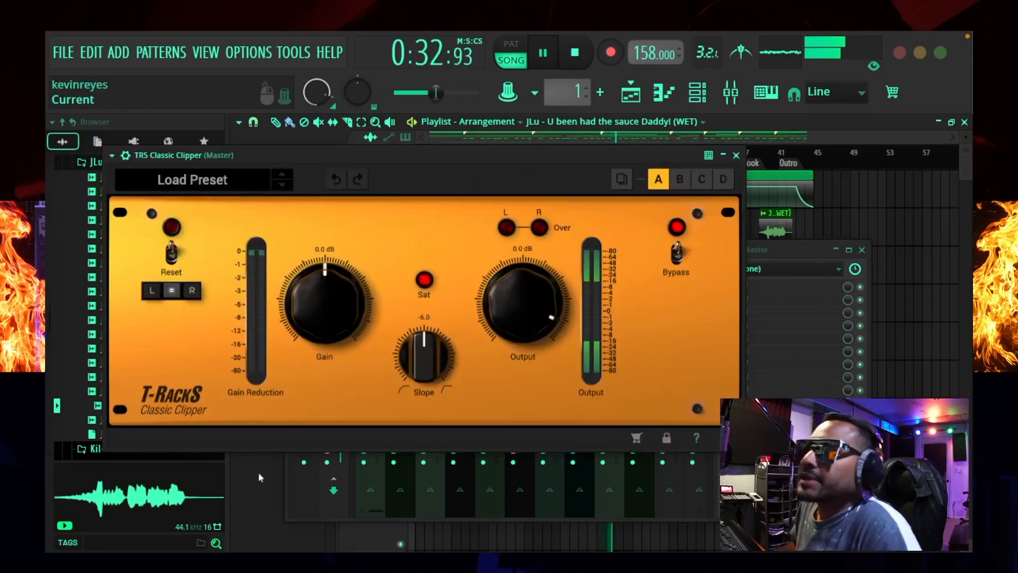
# - Set the Classic Clipper's slope to -4.6, gain to 1.1 dB and output to 2.0 dB, and close the plugin
pyautogui.moveTo(444, 362); pyautogui.dragTo(436, 345)
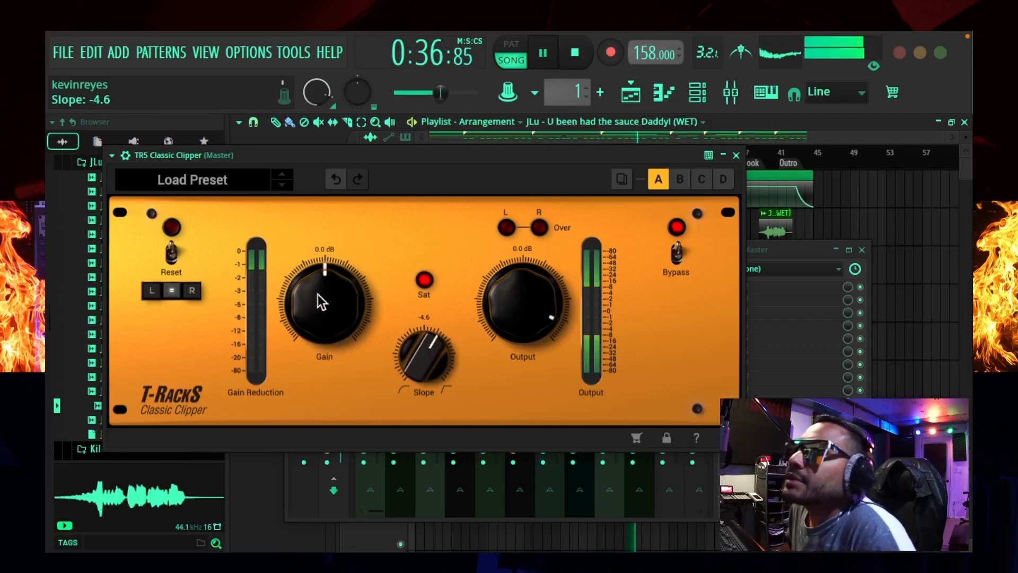
pyautogui.moveTo(314, 281); pyautogui.dragTo(316, 277)
pyautogui.moveTo(525, 311); pyautogui.dragTo(525, 302)
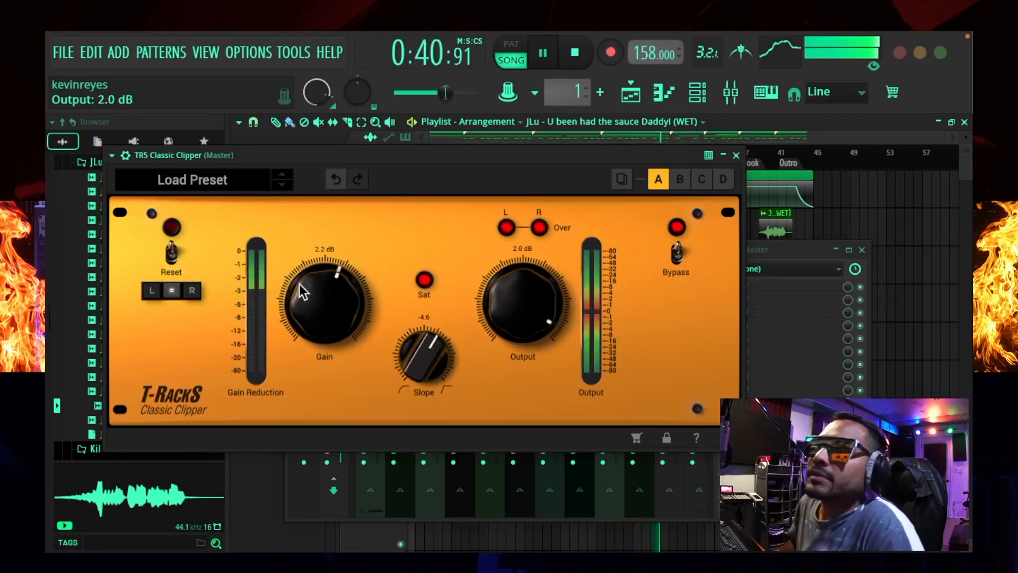
pyautogui.moveTo(299, 283); pyautogui.dragTo(301, 288)
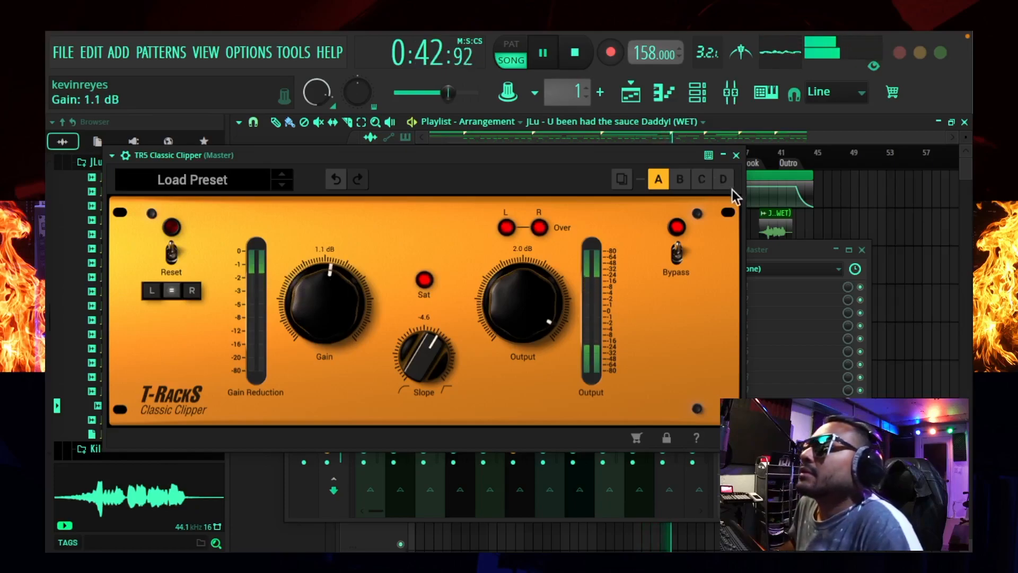
pyautogui.click(736, 156)
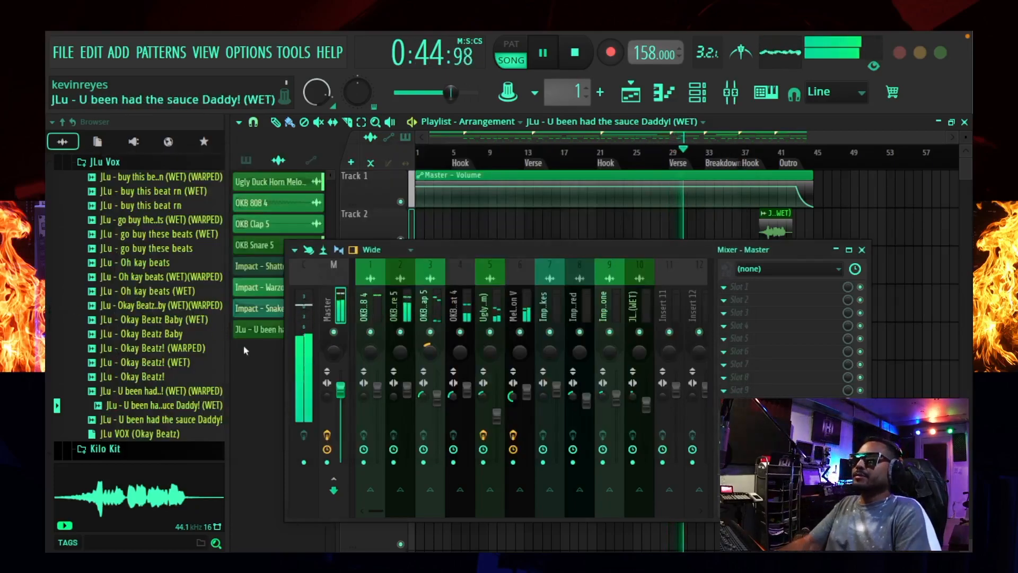
# - Load Fruity Parametric EQ 2 into slot 1 of the Master track and close the mixer to show the EQ
pyautogui.click(756, 286)
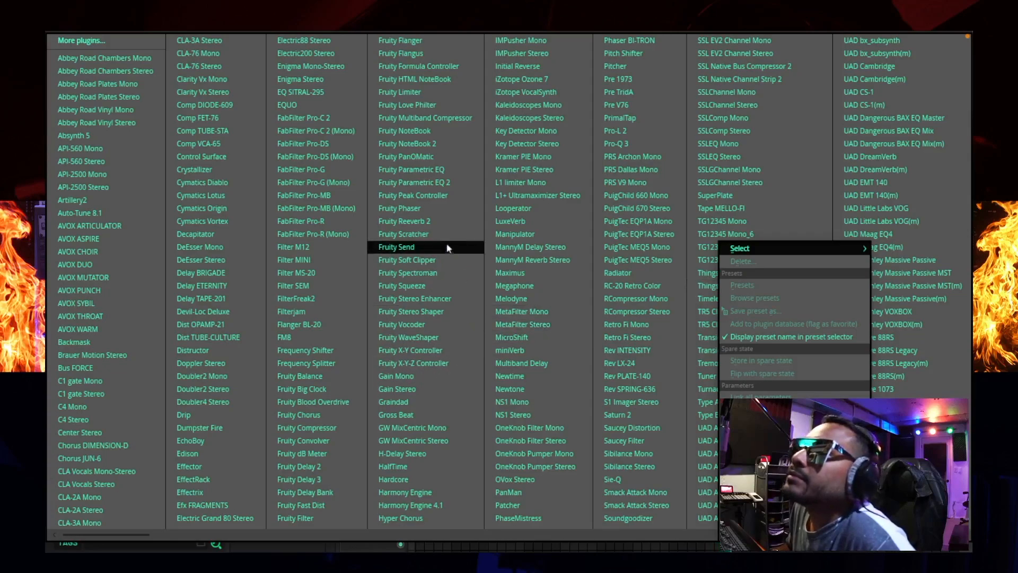
pyautogui.click(448, 186)
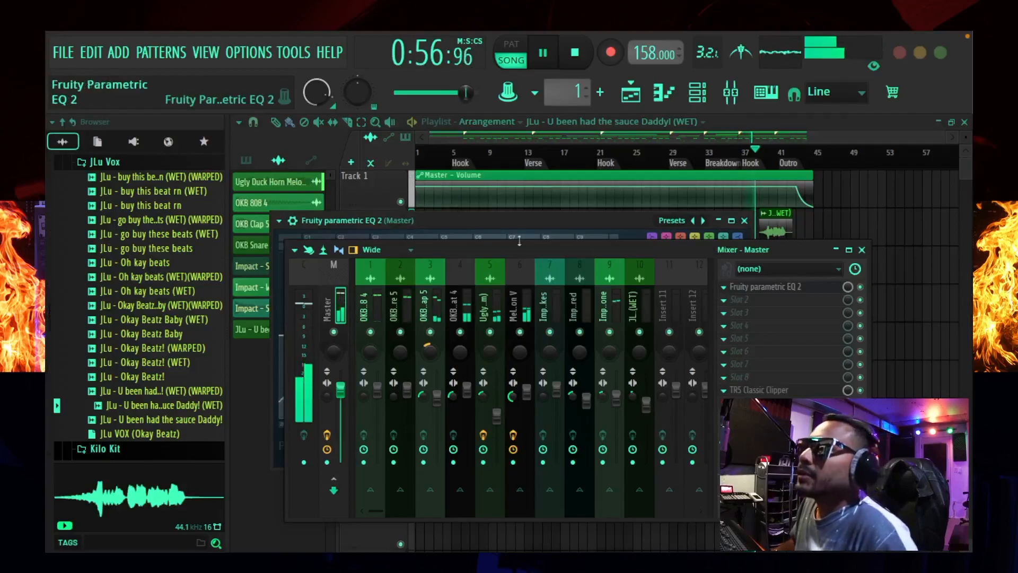
pyautogui.click(862, 249)
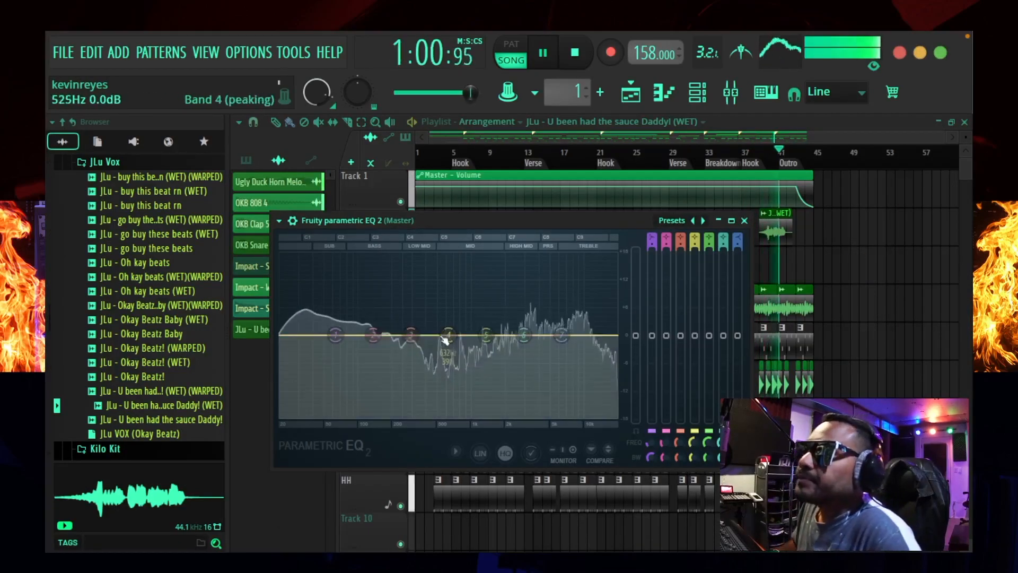
# - Shape the Master EQ with a band 3 cut near 500 Hz, a band 6 boost near 3 kHz and slight lifts on bands 1 and 2
pyautogui.press('space')
pyautogui.moveTo(412, 336); pyautogui.dragTo(442, 342)
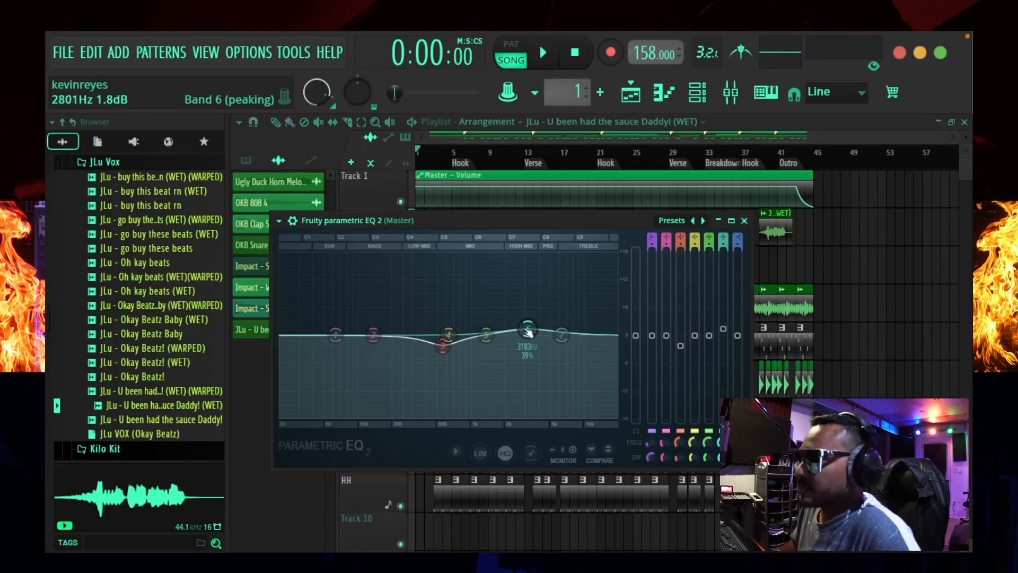
pyautogui.moveTo(526, 332); pyautogui.dragTo(529, 330)
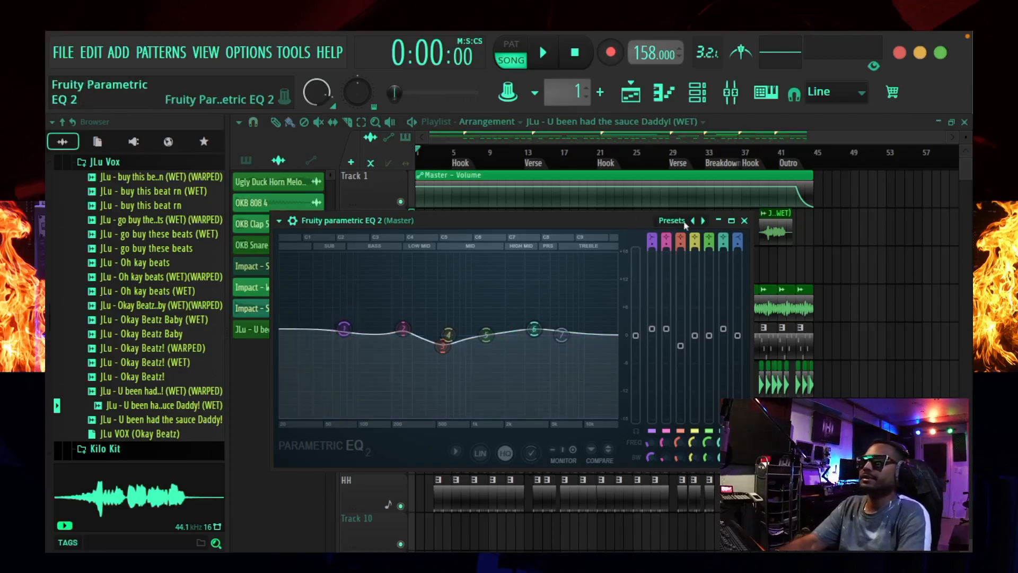
pyautogui.press('space')
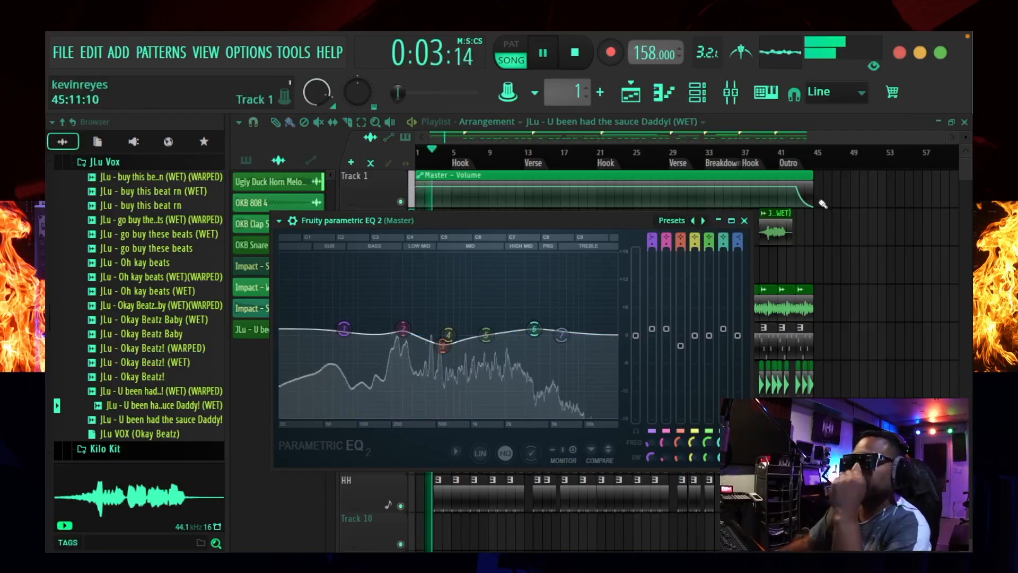
pyautogui.click(744, 221)
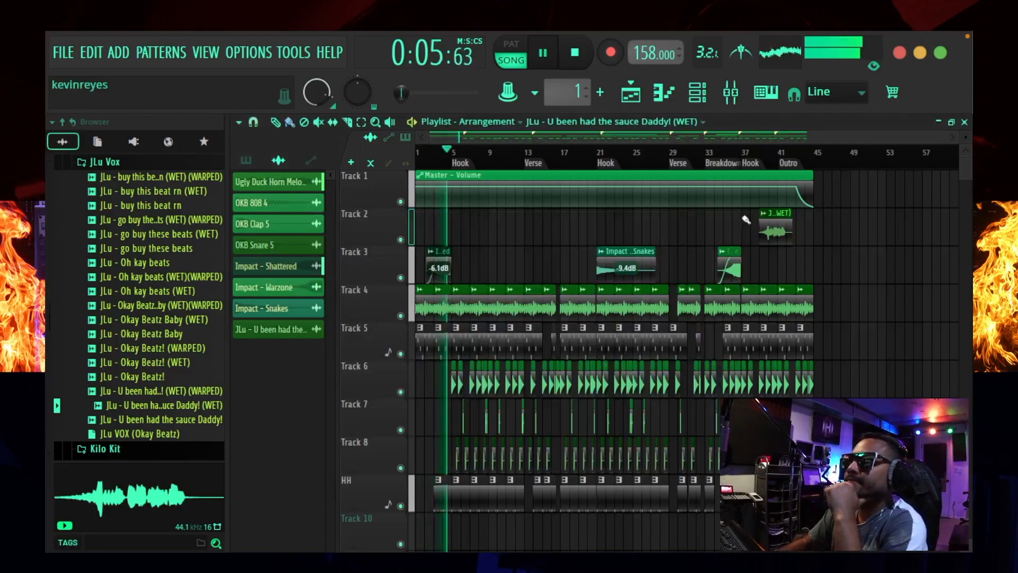
# - Reopen the Master track's Classic Clipper, lower its output to -0.3 dB during playback, and close the plugin
pyautogui.click(737, 84)
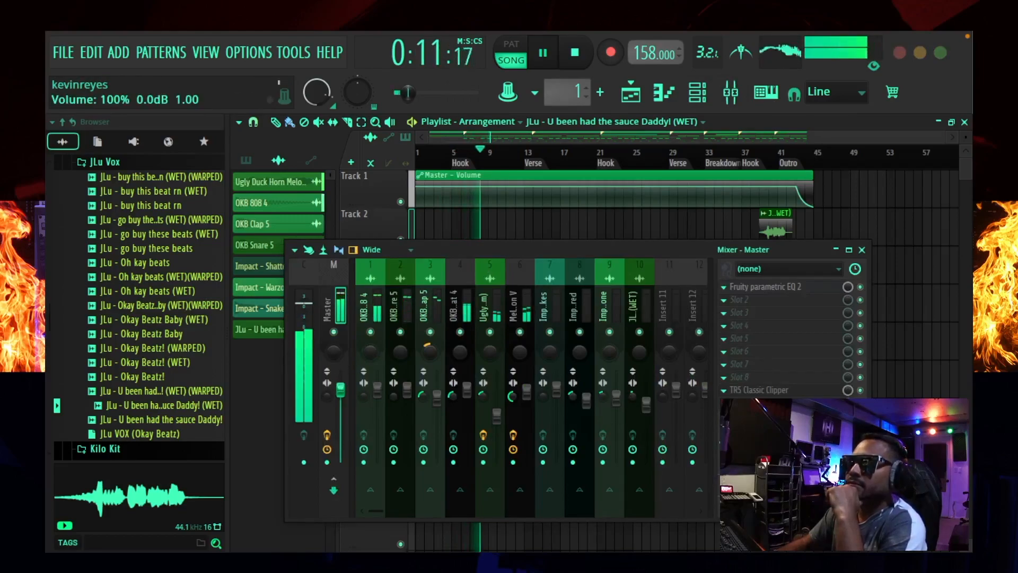
pyautogui.click(786, 391)
pyautogui.moveTo(501, 319); pyautogui.dragTo(517, 318)
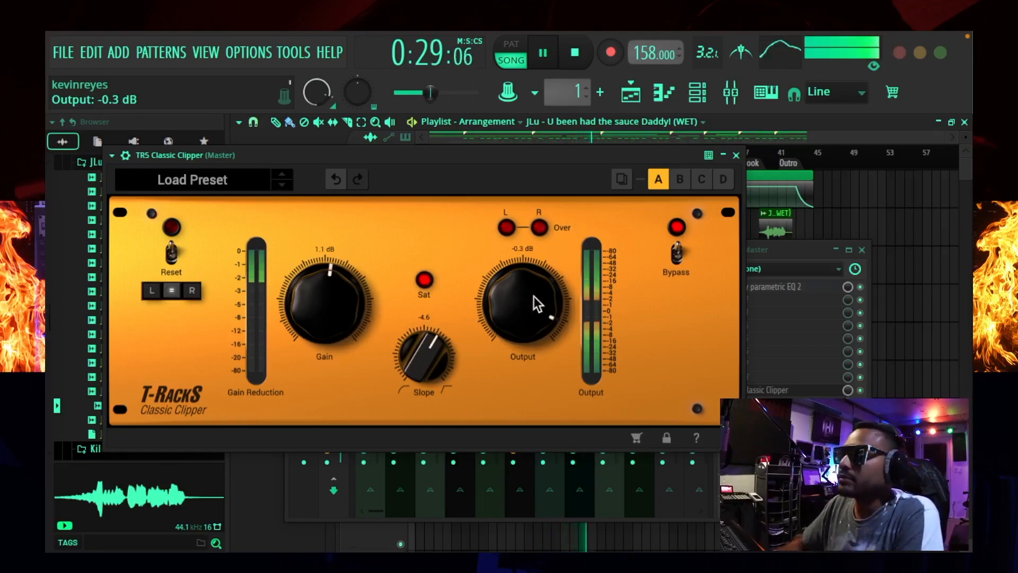
pyautogui.click(736, 155)
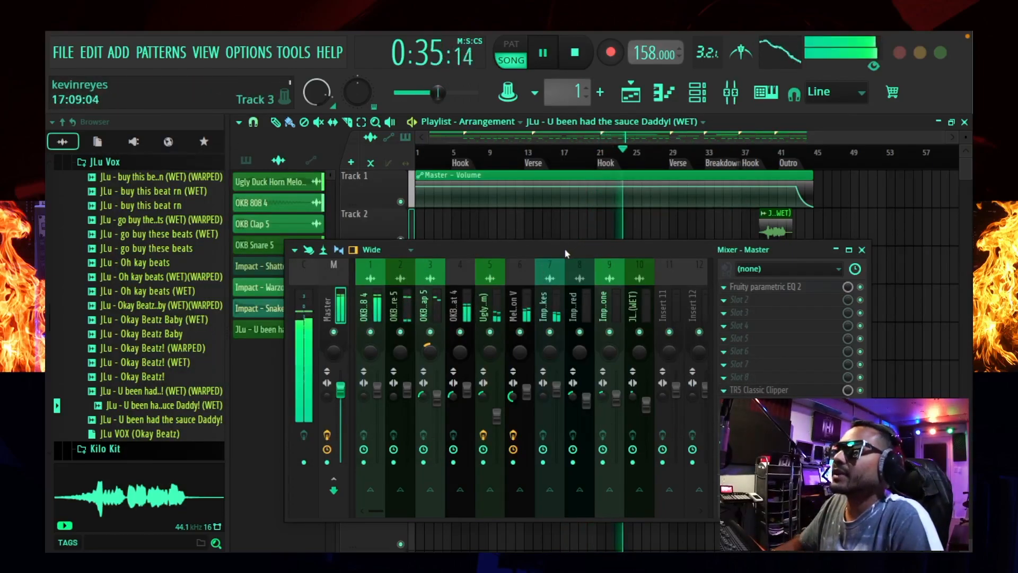
pyautogui.moveTo(567, 247); pyautogui.dragTo(571, 237)
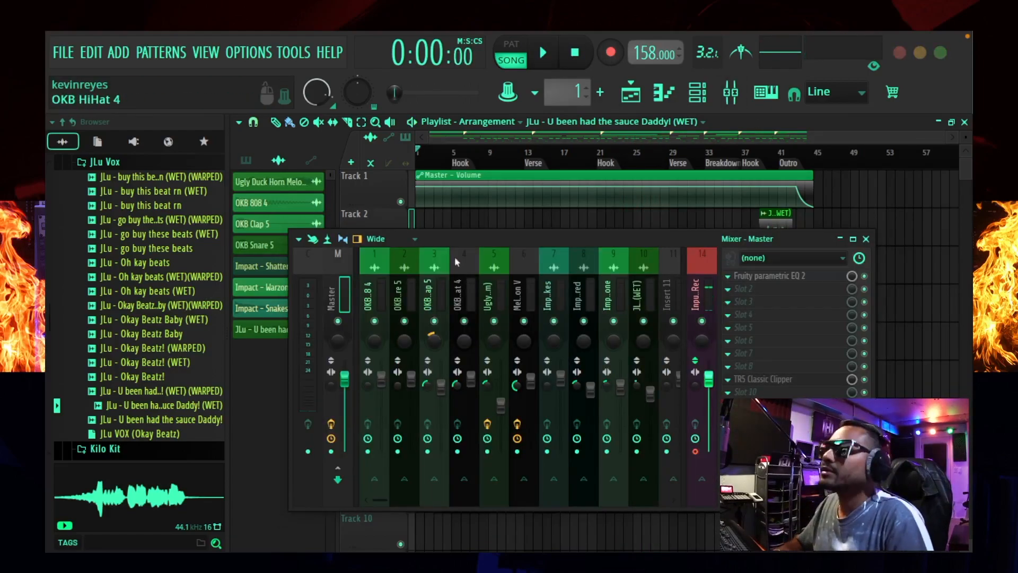
# - Export the full song as WAV and MP3 named "NewS To Me" in the Bodies Hit Da Floor folder and start rendering
pyautogui.press('super+r')
pyautogui.write('New')
pyautogui.write('S To Me')
pyautogui.click(533, 164)
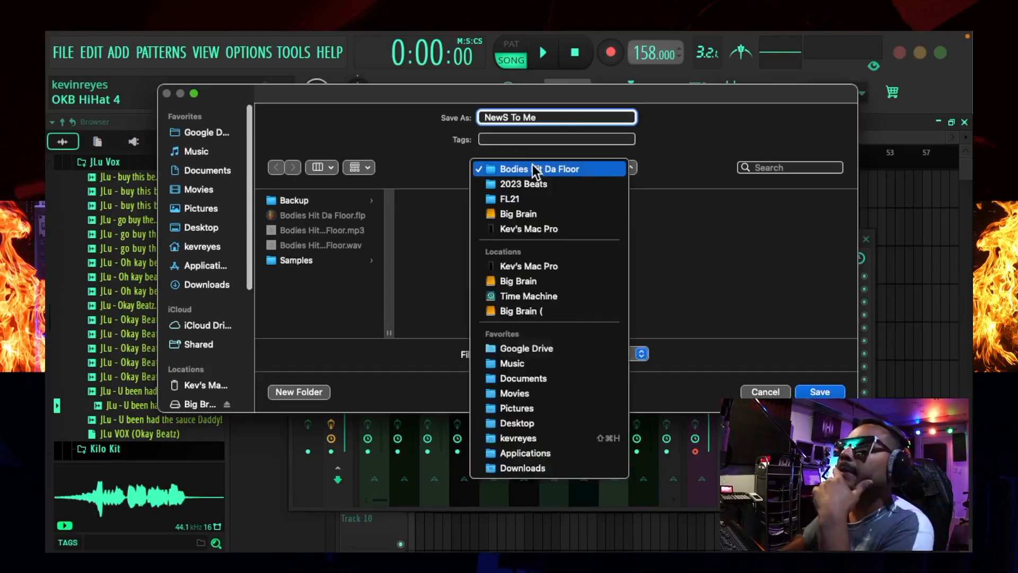
pyautogui.click(533, 164)
pyautogui.click(821, 387)
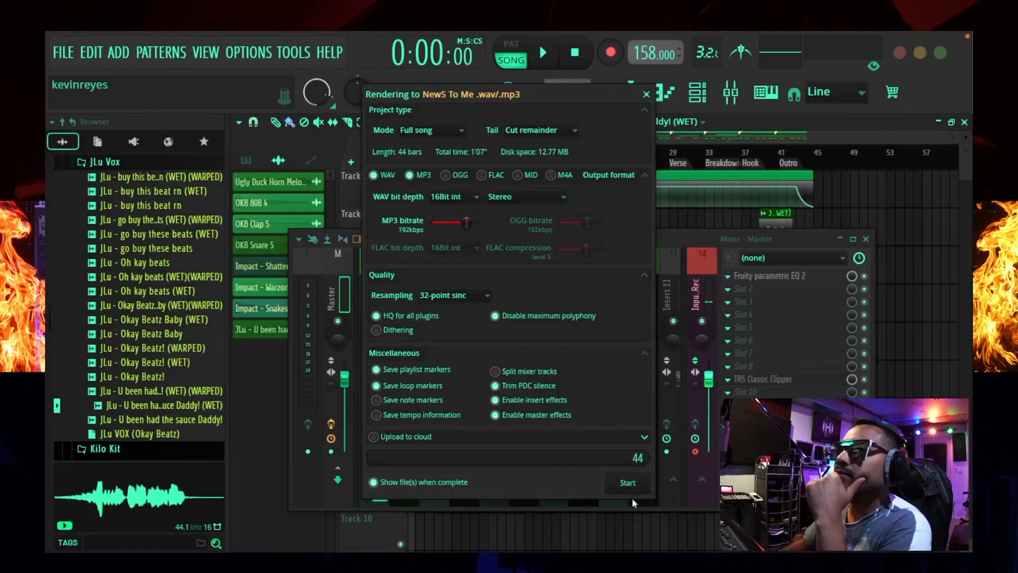
pyautogui.click(630, 485)
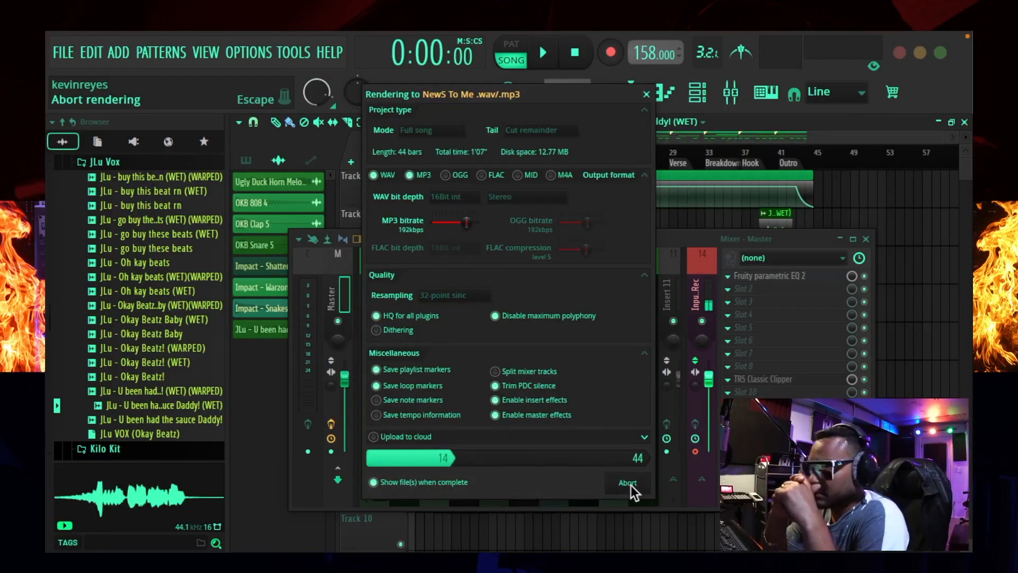